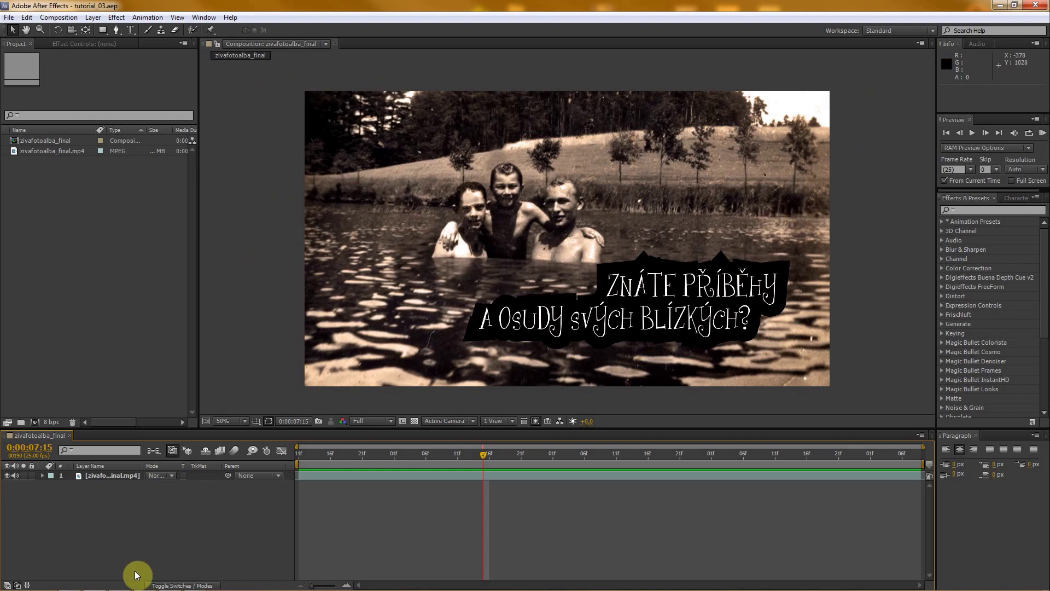
Switch to the photo viewer and examine light-projection diagrams 02 and 03
key("alt+Tab")
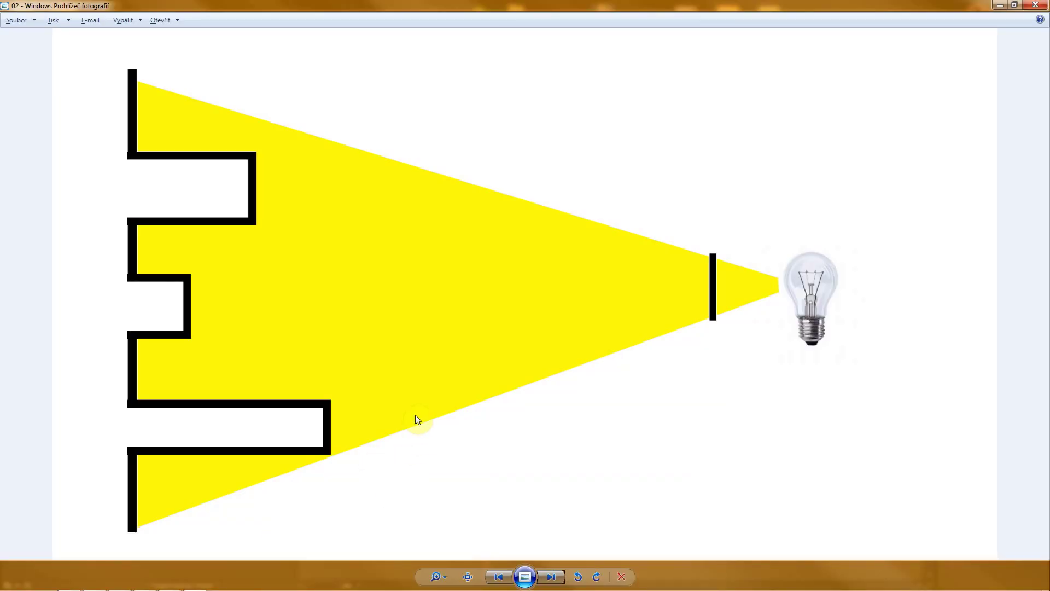
left_click(550, 575)
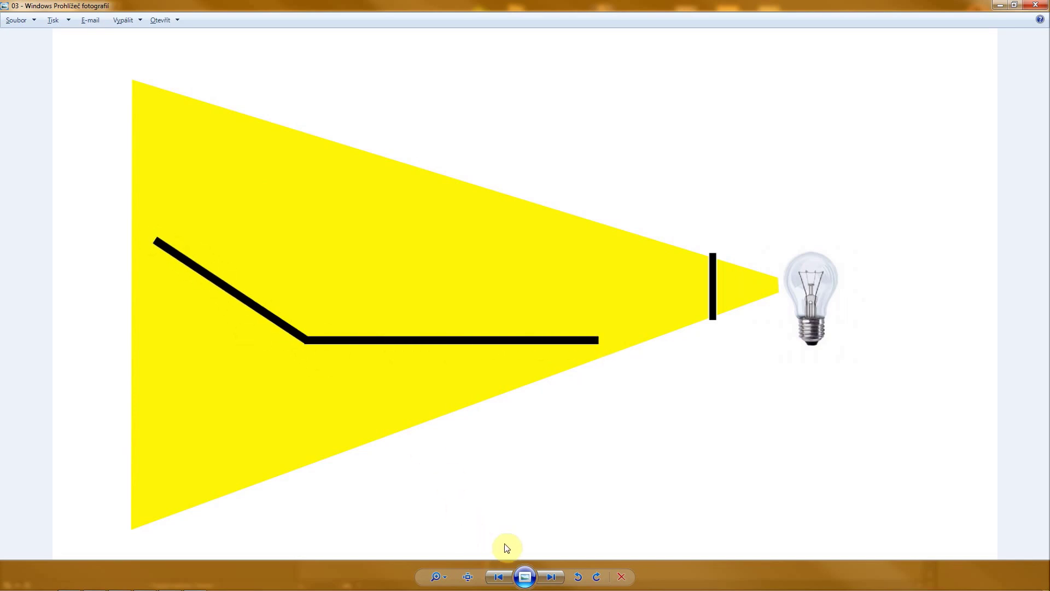
key("alt+Tab")
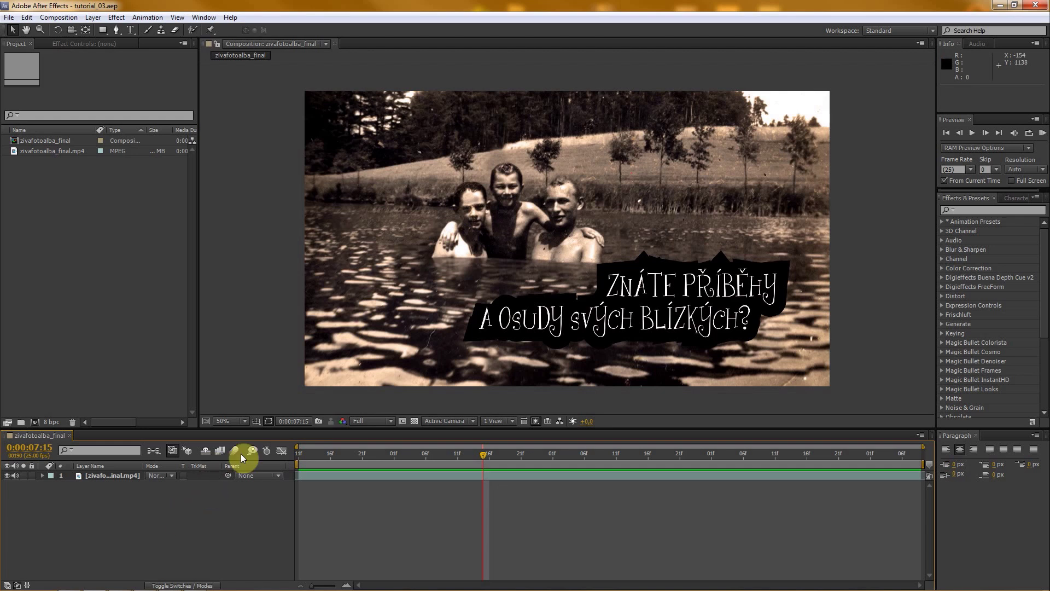
Switch to photo.psd in Photoshop, duplicate the photo layer under the name original, and hide the copy
key("alt+Tab")
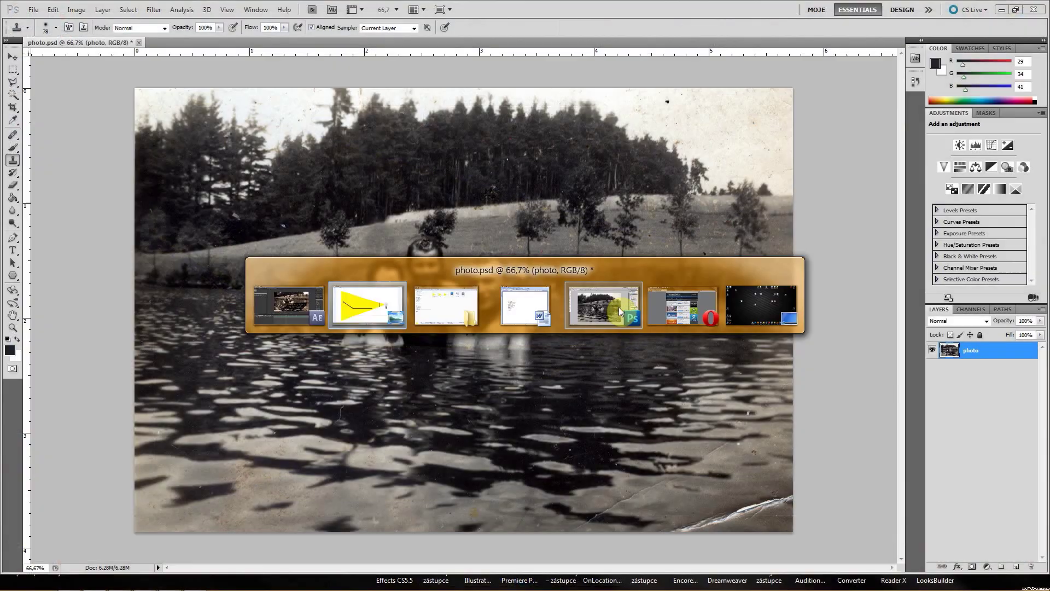
left_click(619, 307)
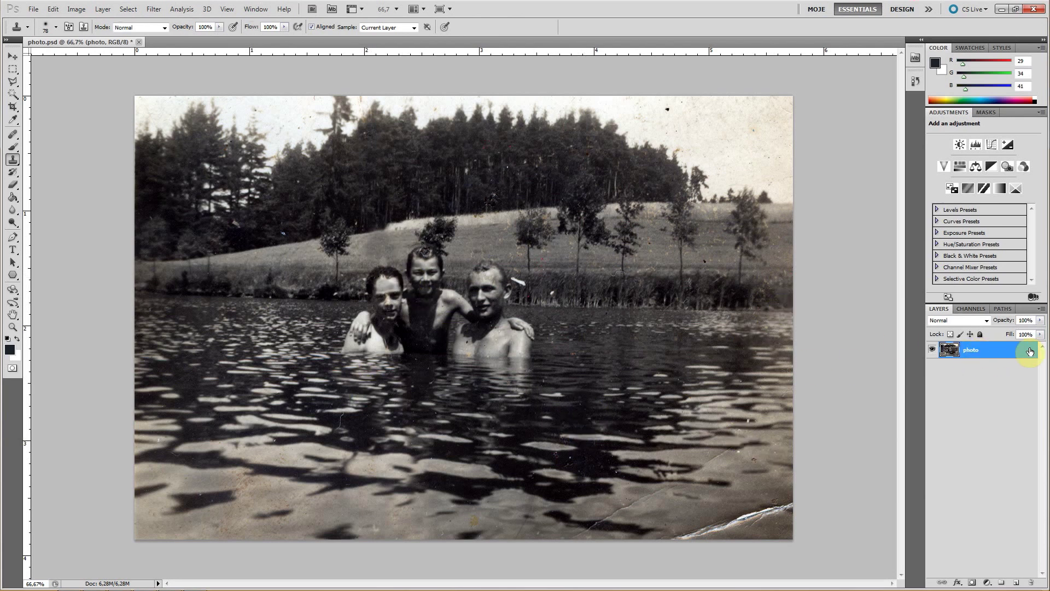
left_click_drag(1001, 370, 1015, 580)
double_click(978, 351)
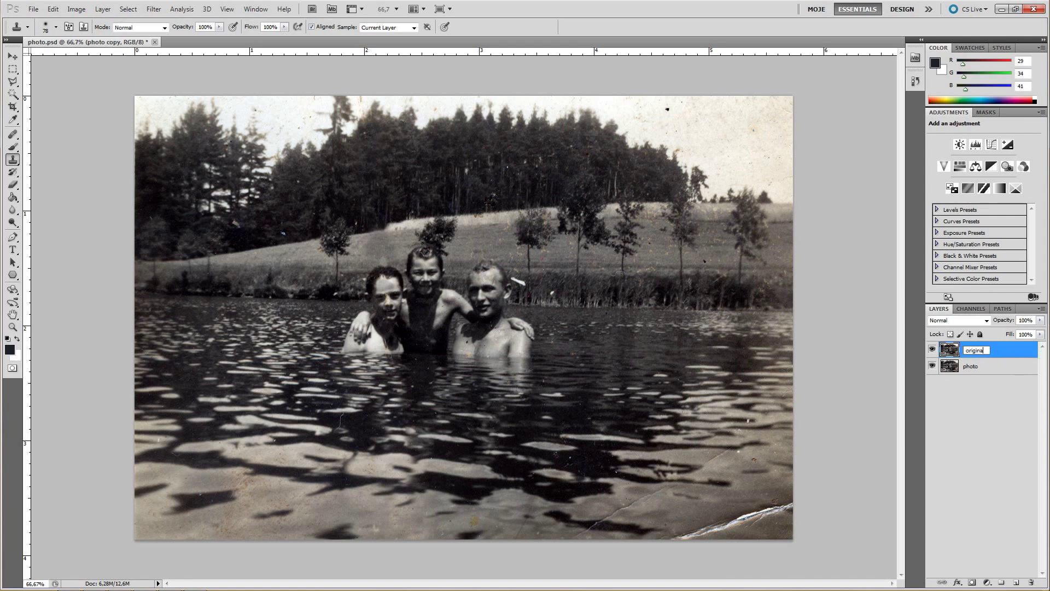
left_click(932, 351)
Paint the three people out of the photo layer with the Clone Stamp, sampling the surrounding water, shore and hillside
left_click(979, 366)
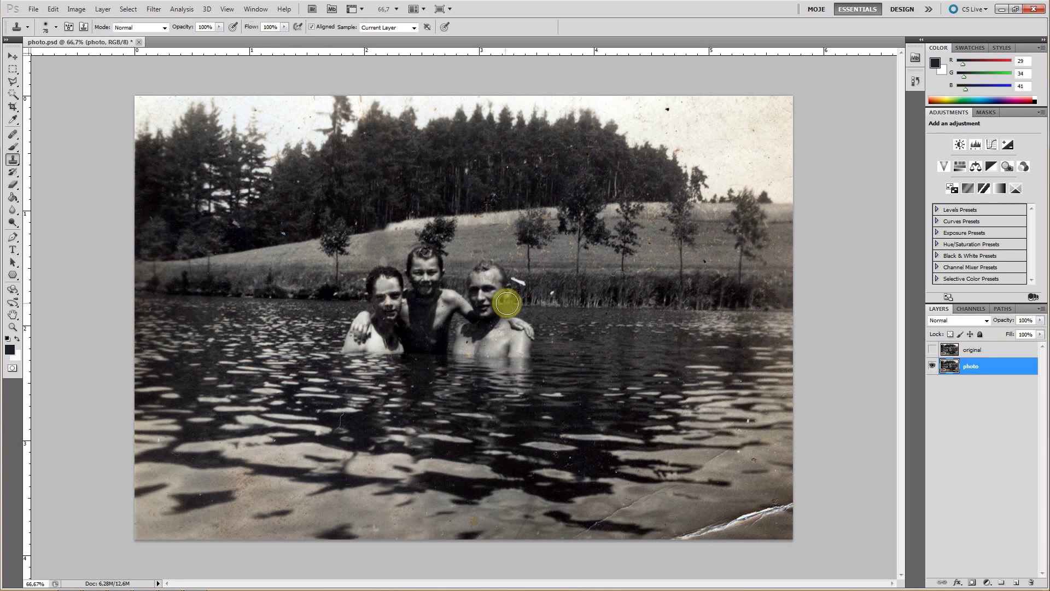
mouse_move(504, 302)
left_mouse_down()
mouse_move(453, 300)
mouse_move(500, 294)
mouse_move(494, 278)
mouse_move(470, 286)
left_mouse_up()
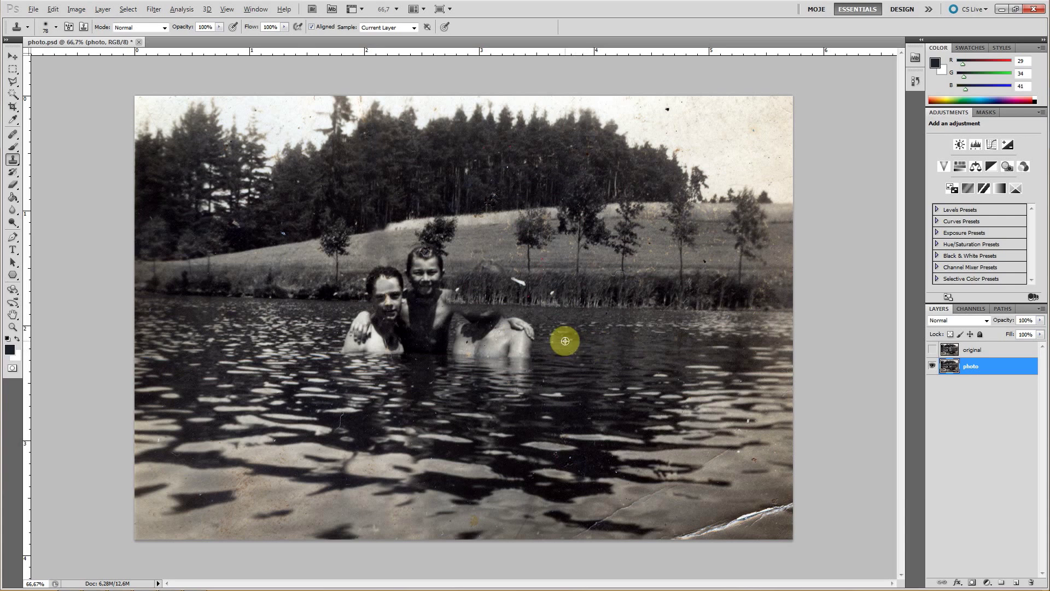
mouse_move(585, 344)
left_mouse_down()
mouse_move(670, 346)
mouse_move(569, 345)
left_mouse_up()
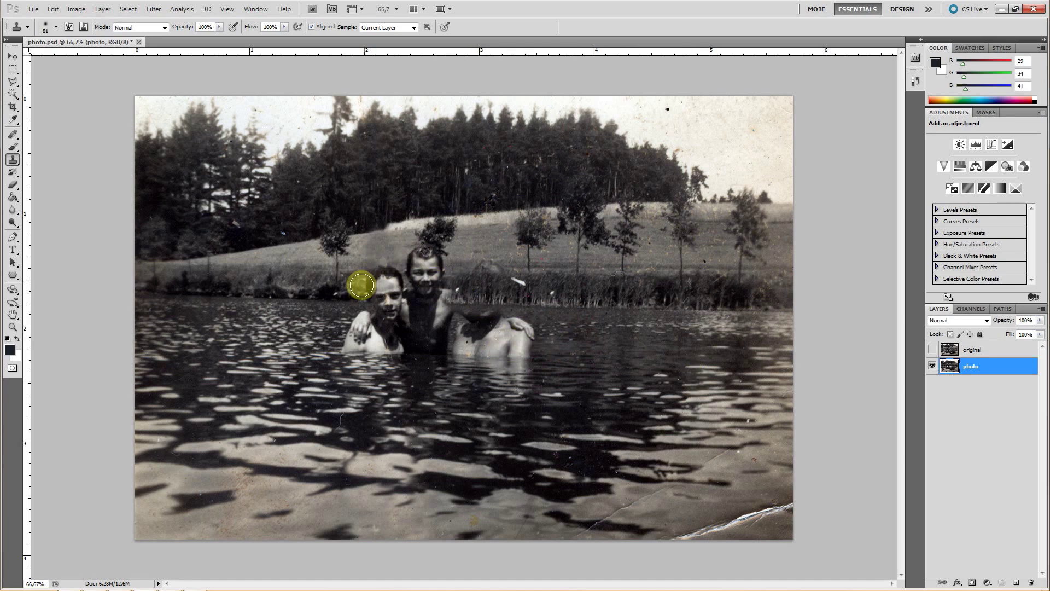
mouse_move(500, 345)
left_mouse_down()
mouse_move(472, 350)
mouse_move(506, 349)
mouse_move(510, 329)
mouse_move(538, 330)
mouse_move(441, 323)
mouse_move(426, 330)
mouse_move(426, 349)
mouse_move(402, 352)
mouse_move(583, 354)
mouse_move(247, 329)
mouse_move(356, 335)
mouse_move(422, 358)
left_mouse_up()
left_click(577, 349, "alt")
left_click(246, 329, "alt")
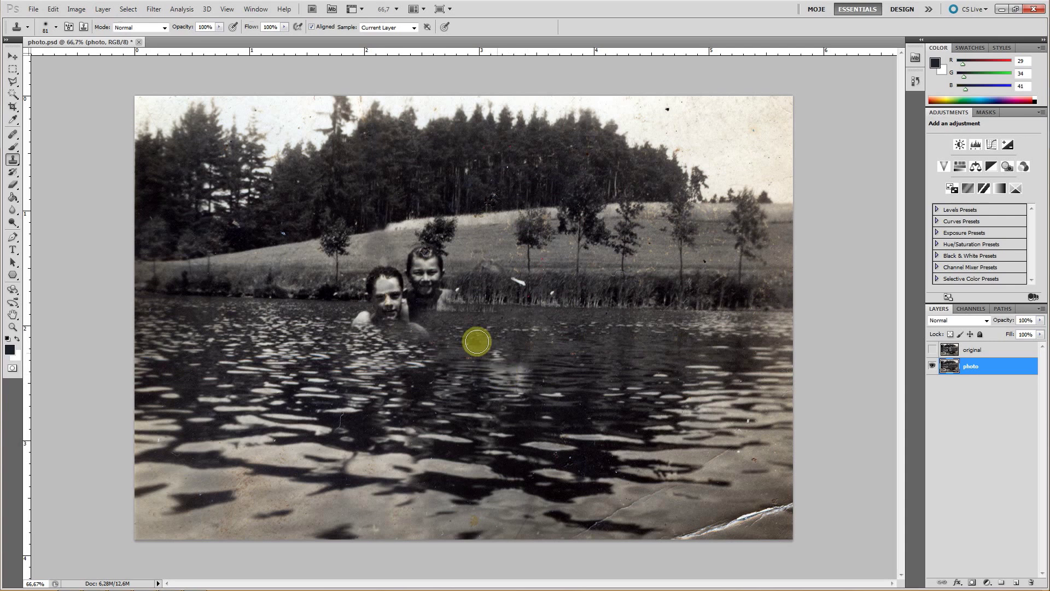
left_click(297, 298, "alt")
mouse_move(375, 300)
left_mouse_down()
mouse_move(366, 303)
mouse_move(453, 305)
mouse_move(258, 328)
mouse_move(450, 323)
mouse_move(368, 312)
mouse_move(258, 354)
left_mouse_up()
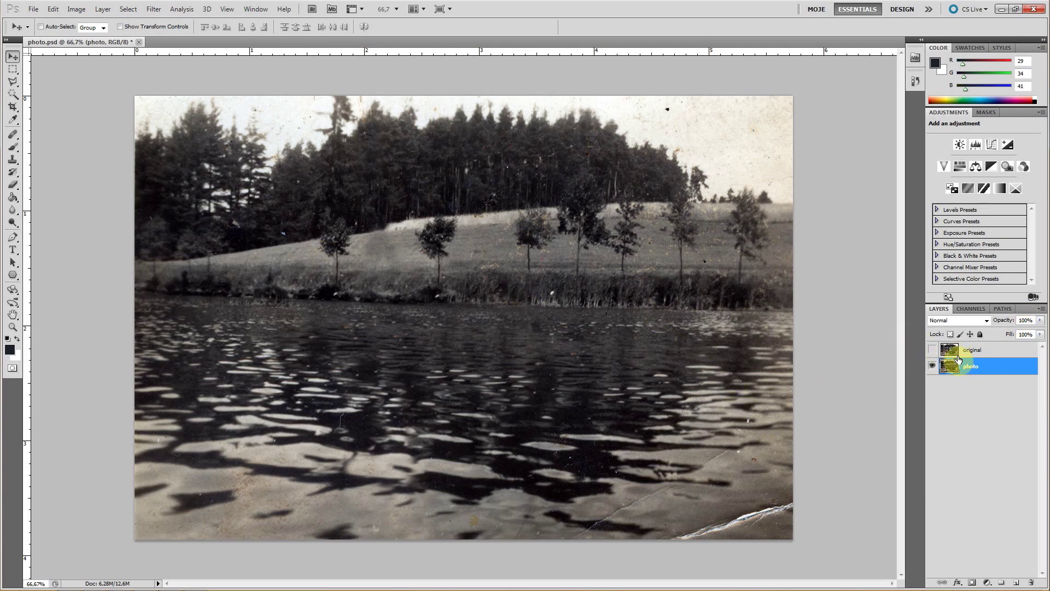
Compare the retouched photo layer with the unedited picture by toggling the original layer's visibility
left_click(933, 350)
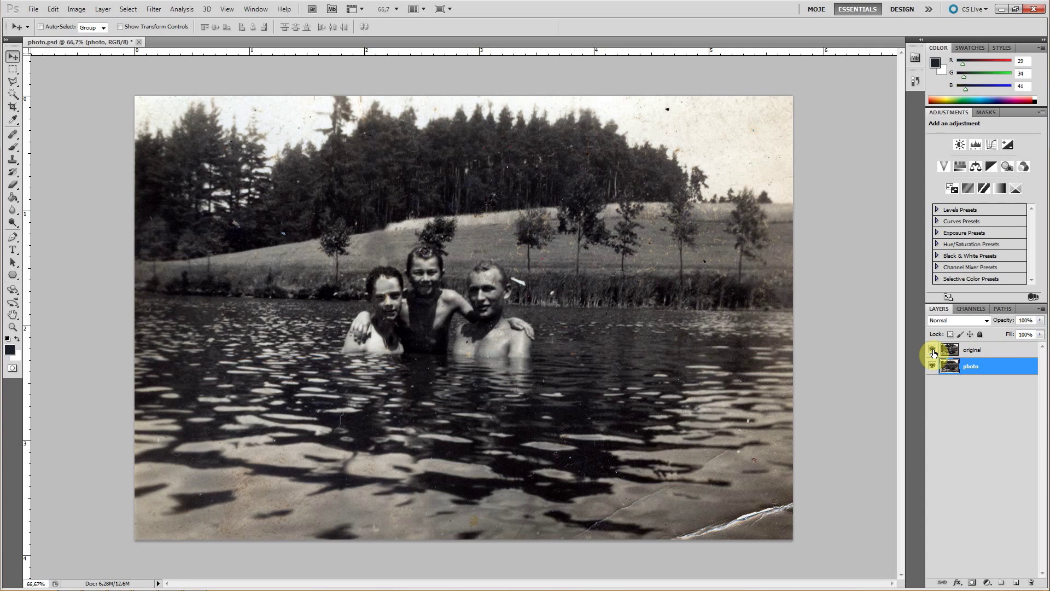
left_click(933, 351)
left_click(933, 351)
Switch to After Effects and delete the zivafotoalba_final composition and zivafotoalba_final.mp4 from the project
key("alt+Tab")
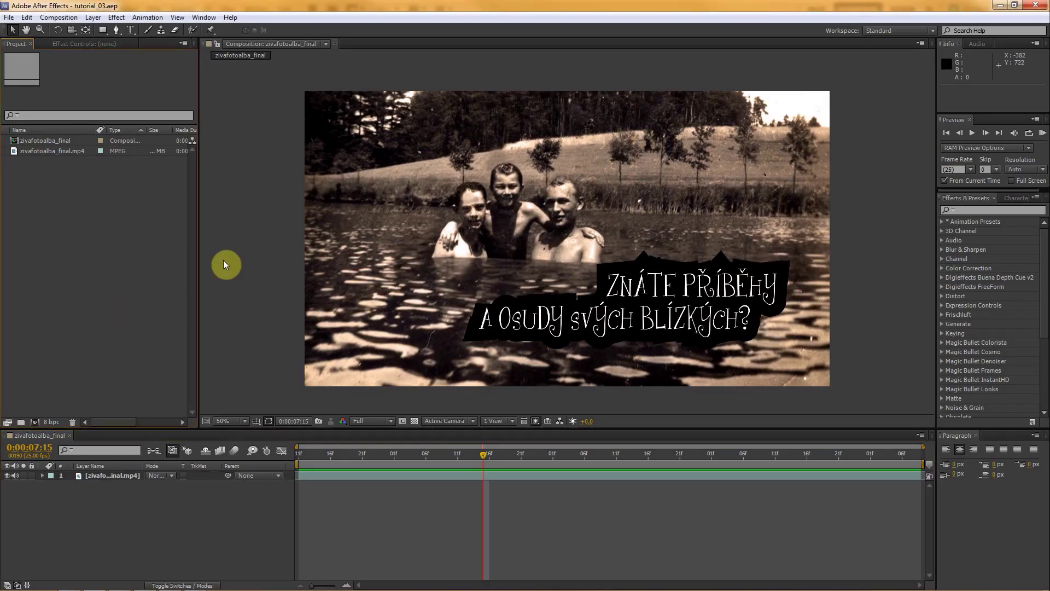
left_click(27, 141)
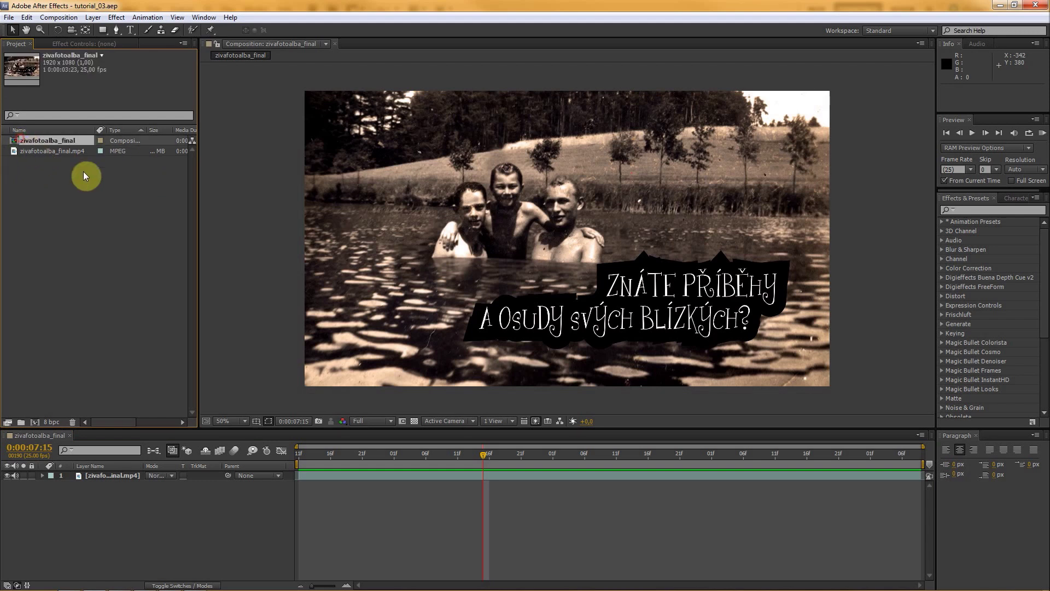
left_click(34, 150, "shift")
key("Delete")
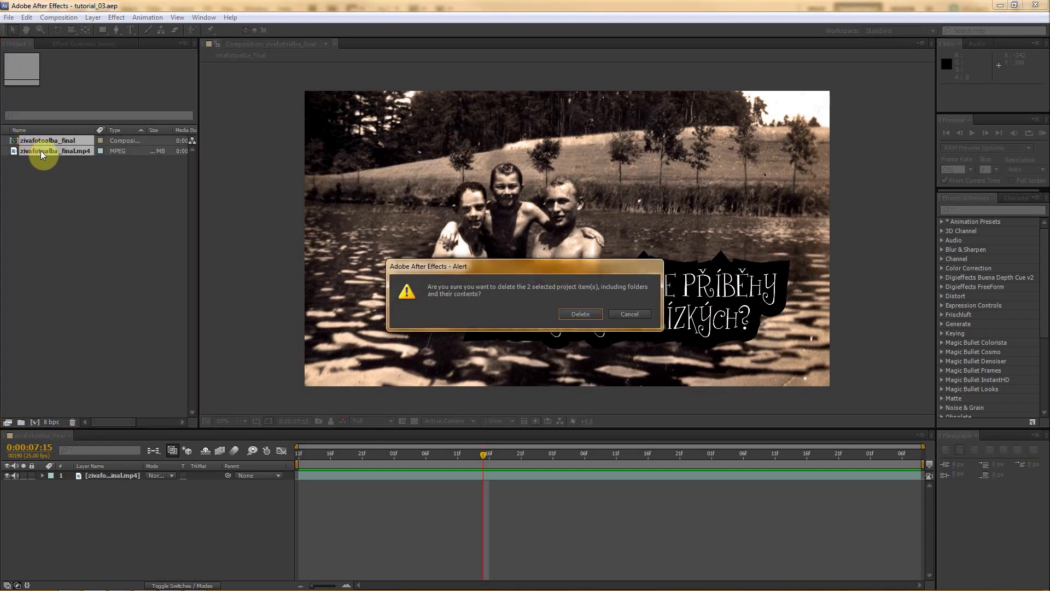
left_click(581, 315)
Import photo.psd into the project as a Composition with editable layer styles
right_click(28, 243)
mouse_move(73, 285)
left_click(220, 286)
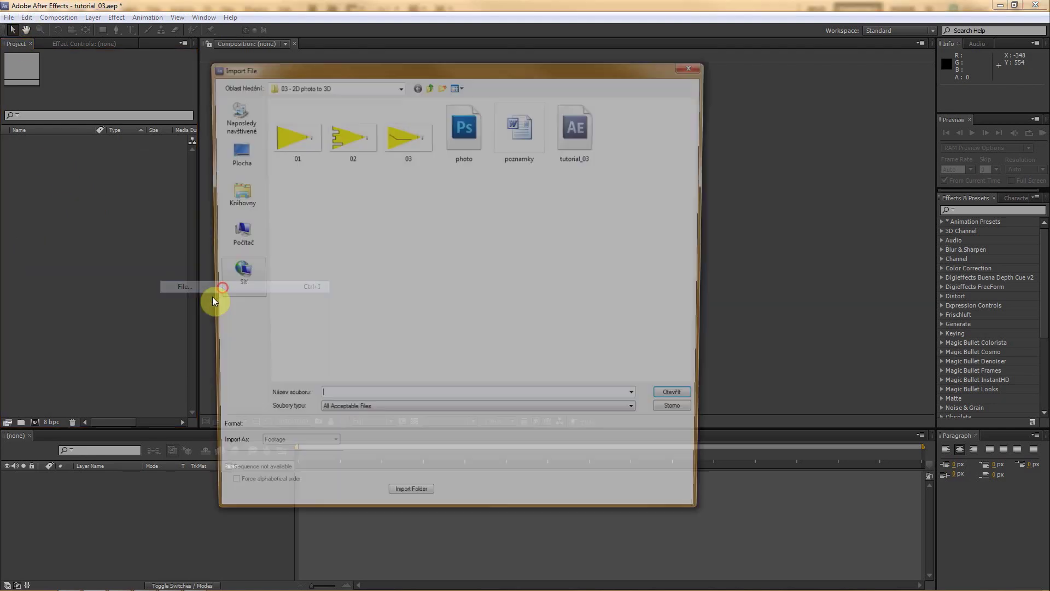
left_click(464, 128)
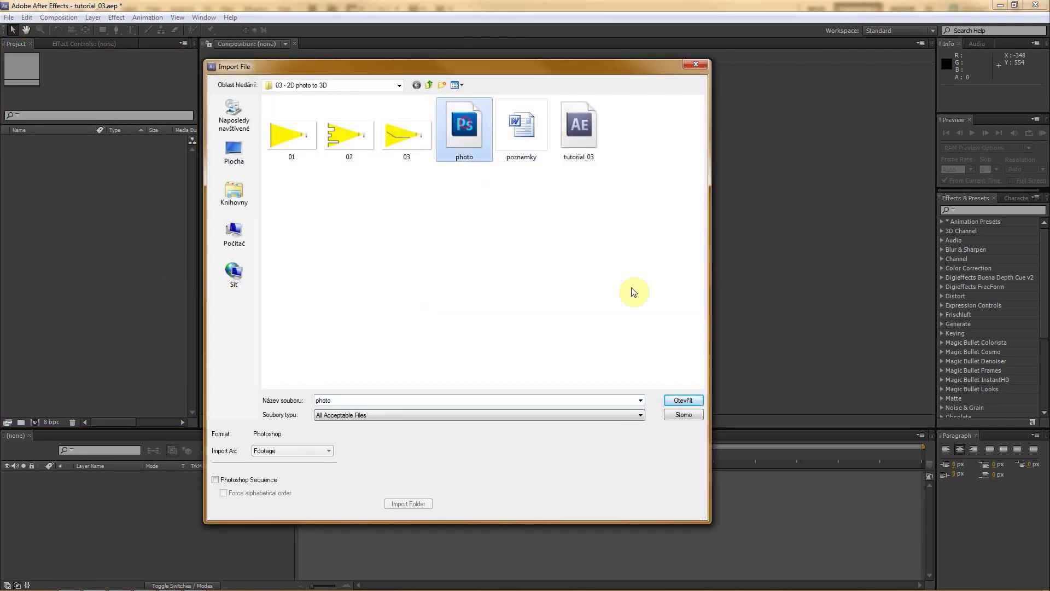
left_click(683, 400)
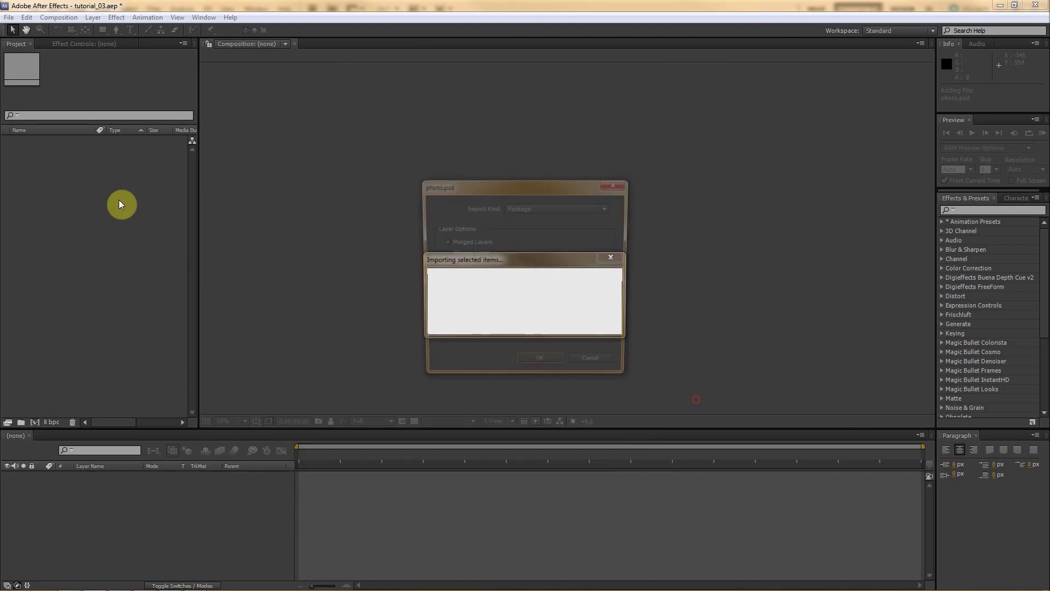
left_click(537, 208)
left_click(530, 231)
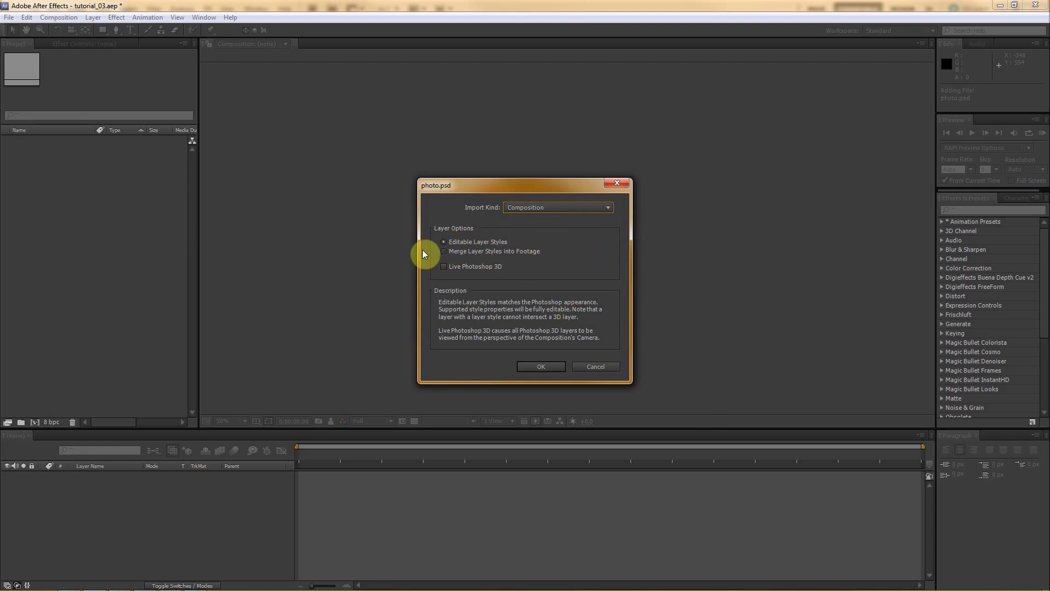
left_click(534, 366)
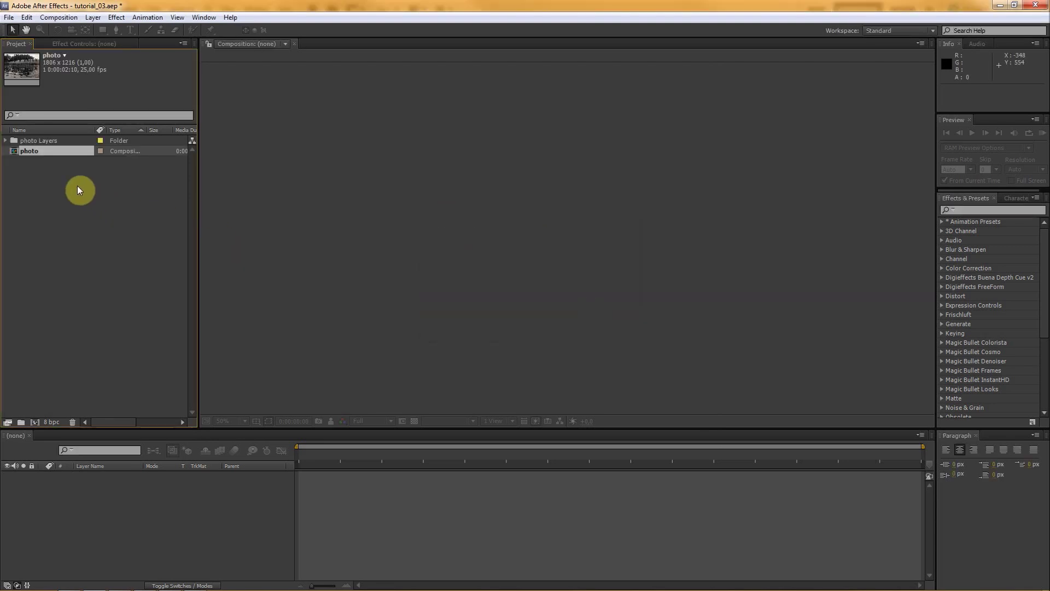
Open the photo composition and check the files inside the photo Layers folder
double_click(17, 152)
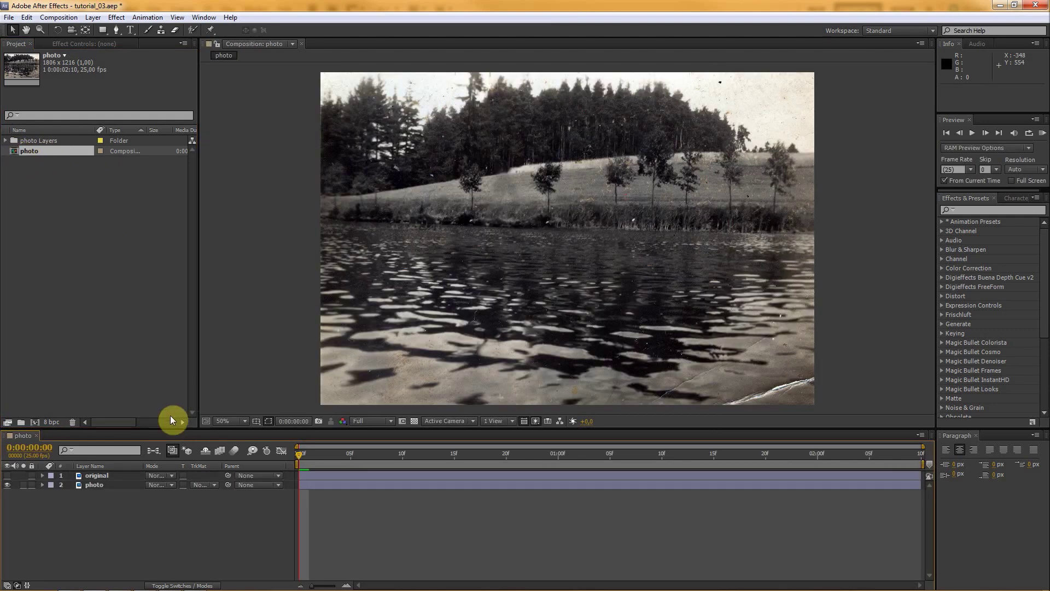
left_click(6, 140)
left_click(44, 151)
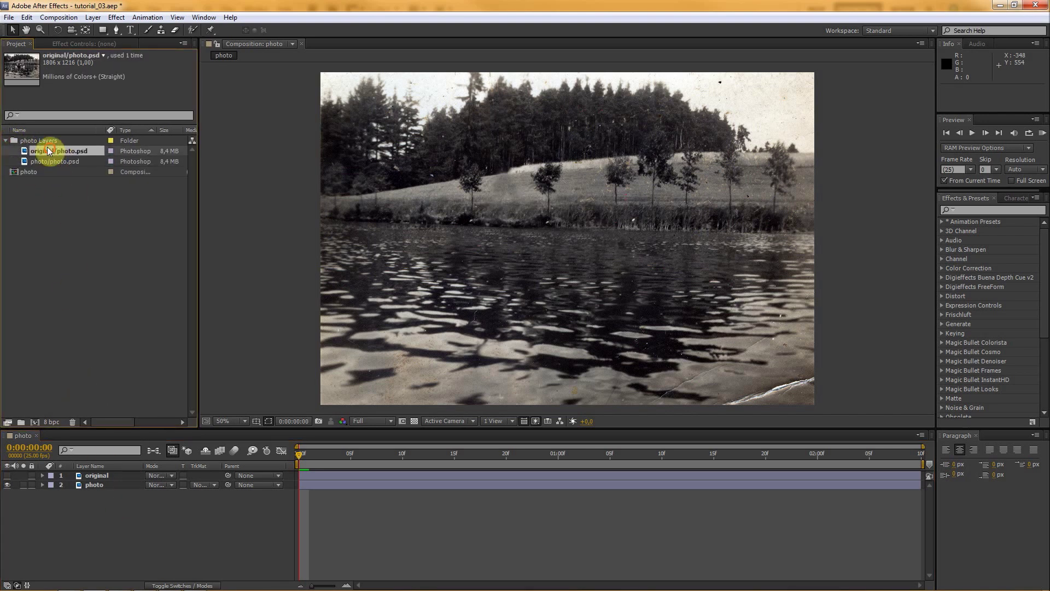
left_click(6, 143)
Compare the photo composition with the original layer shown and hidden, leaving that layer hidden
left_click(97, 505)
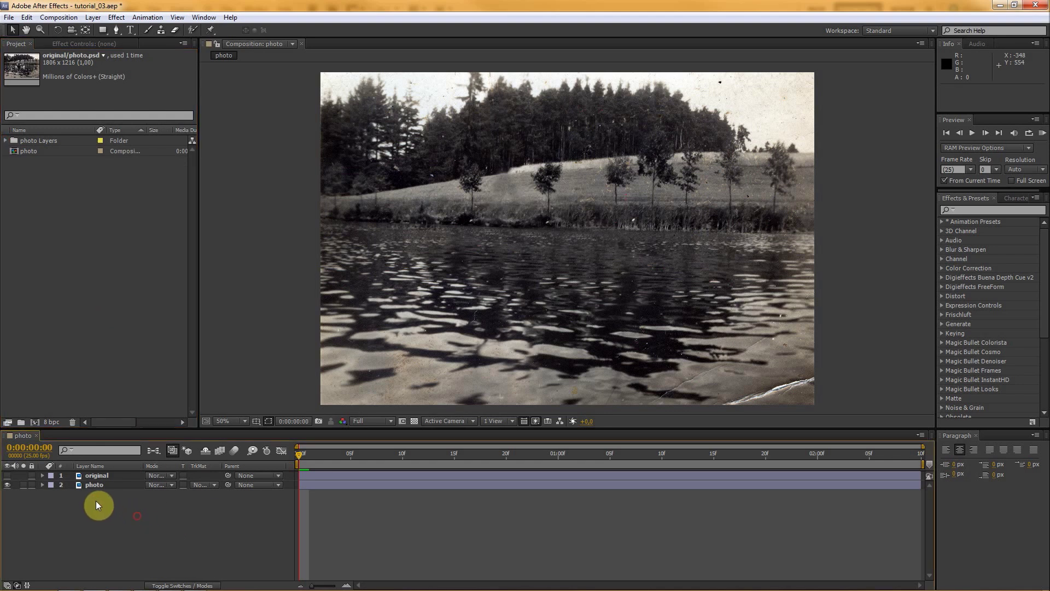
left_click(94, 485)
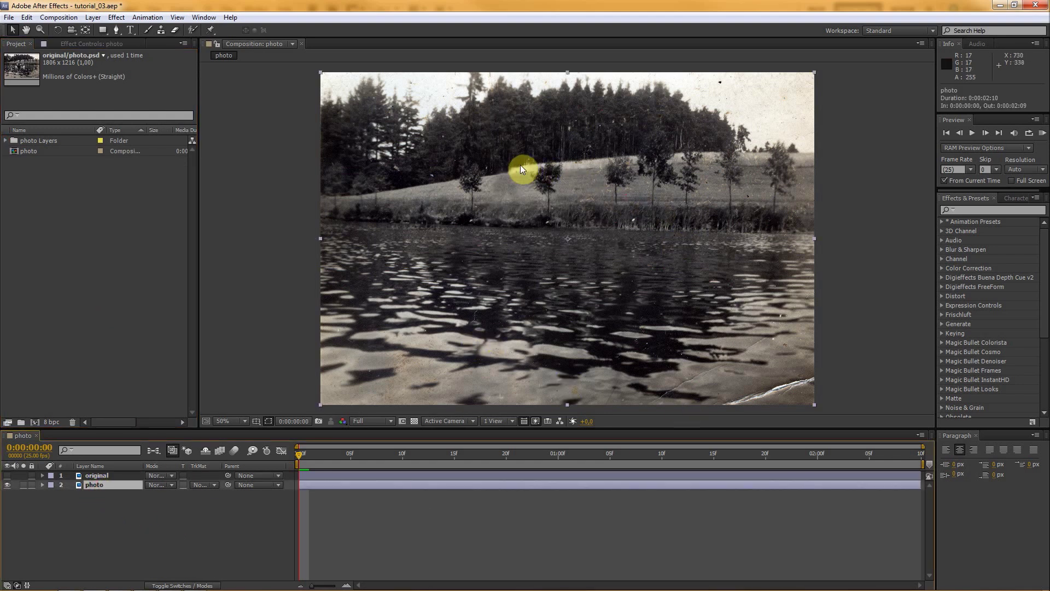
left_click(7, 476)
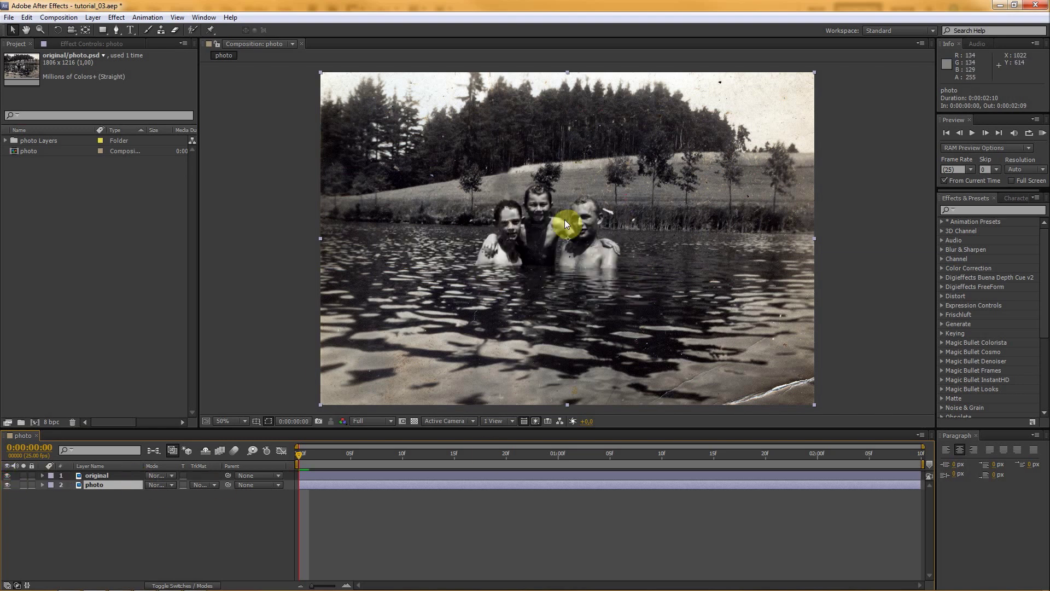
left_click(9, 476)
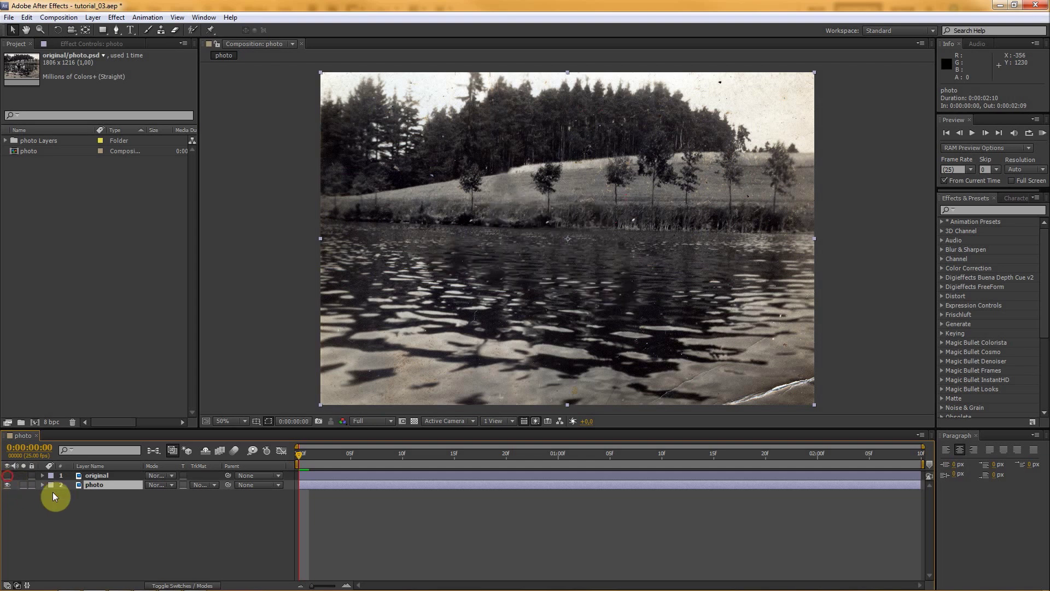
left_click(116, 524)
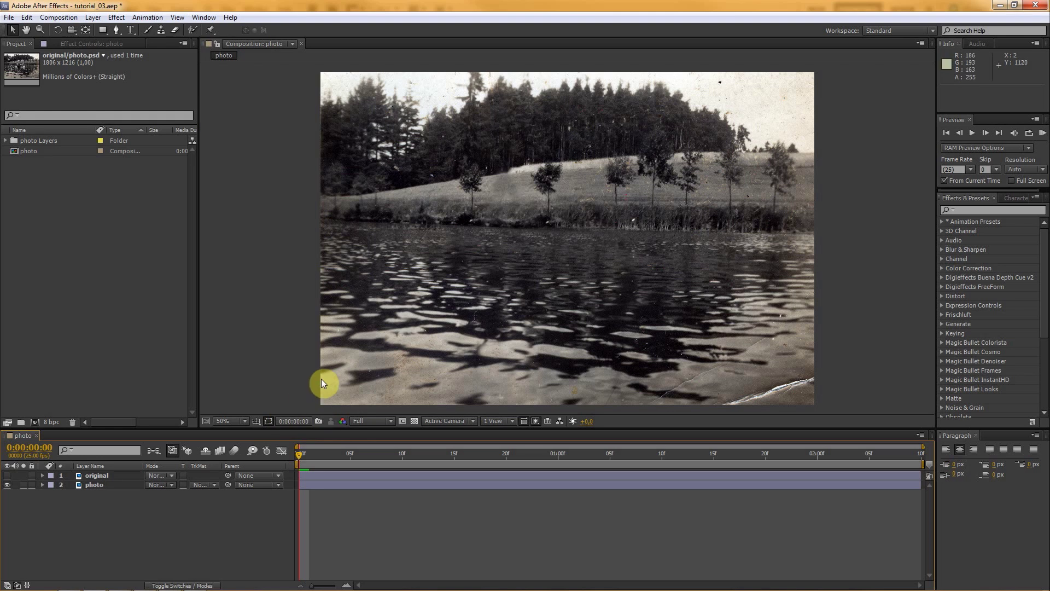
Set the photo composition to 1280 × 720 px, with a duration of 10 seconds and a frame rate of 24 fps
key("ctrl+k")
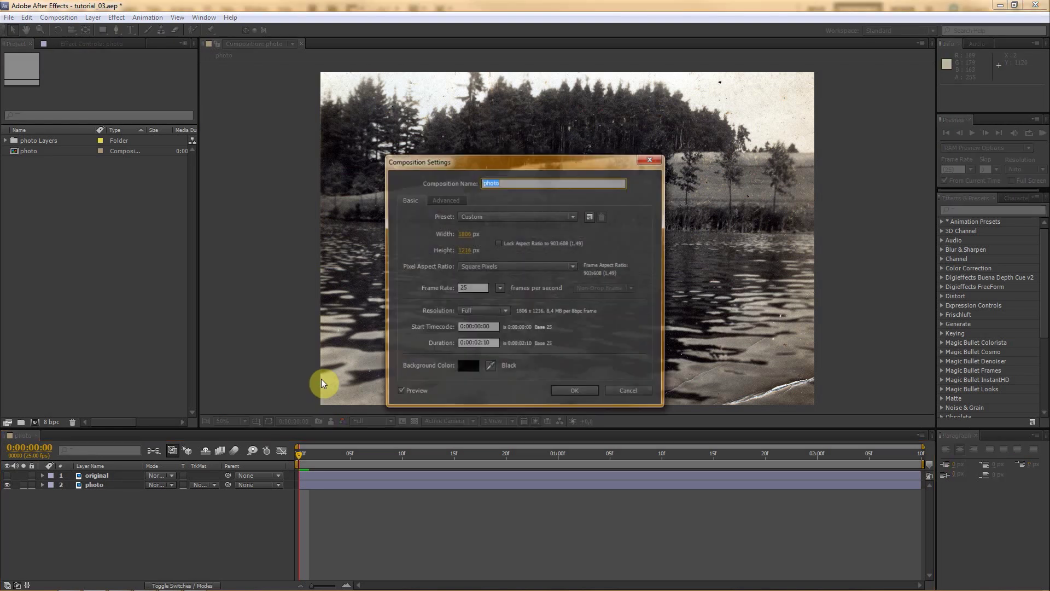
left_click(462, 235)
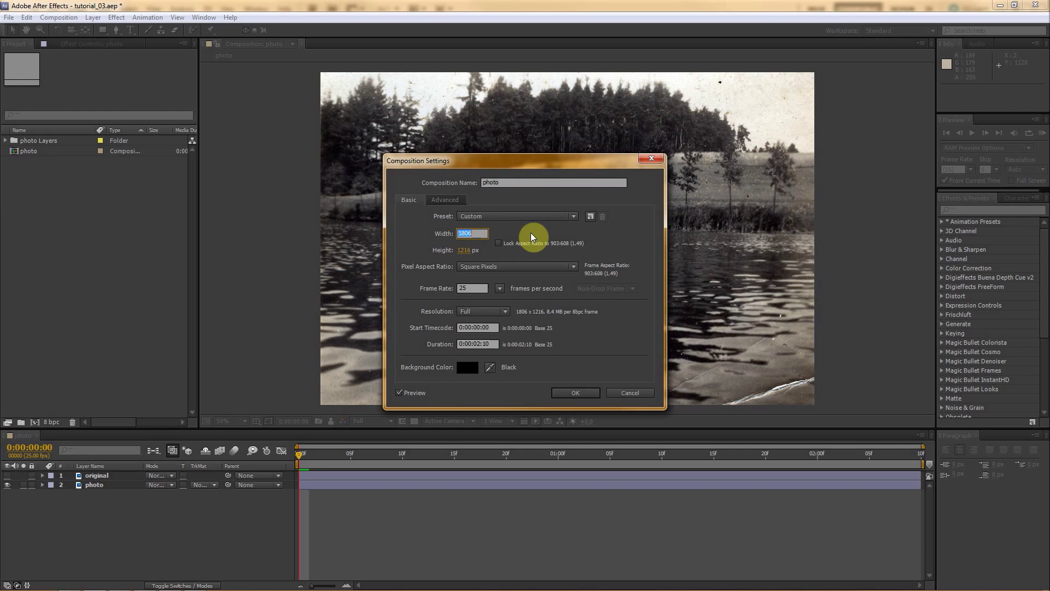
type("1280")
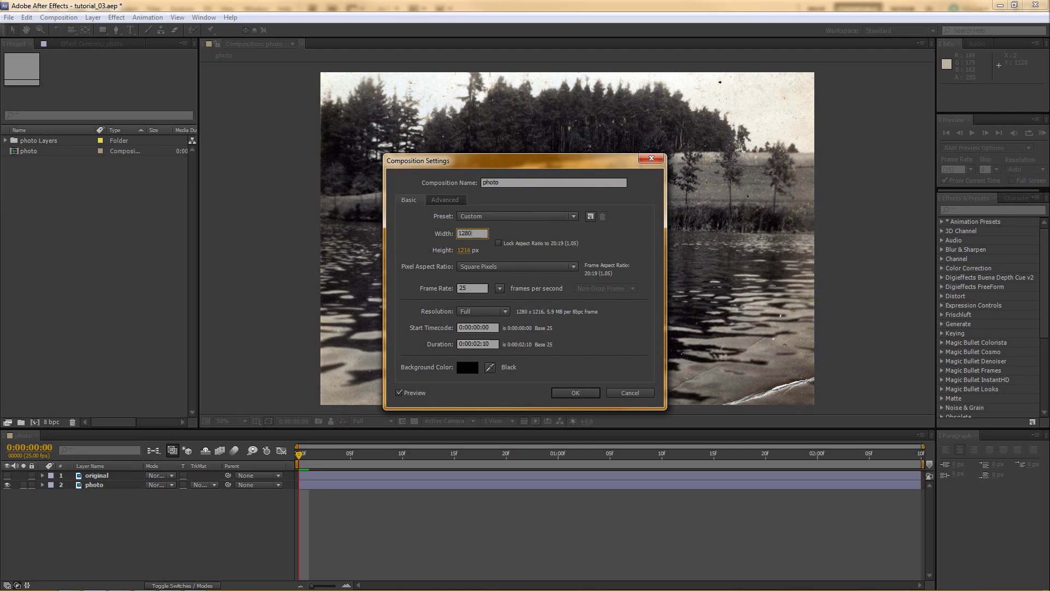
key("Tab")
type("720")
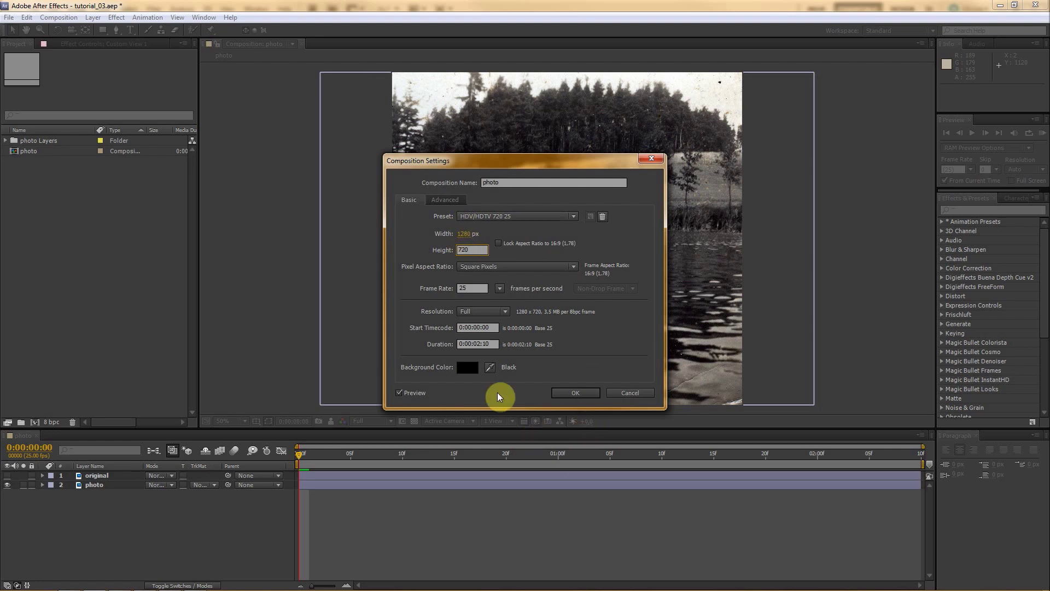
left_click_drag(495, 343, 403, 347)
type("10")
type(",")
left_click_drag(482, 288, 432, 290)
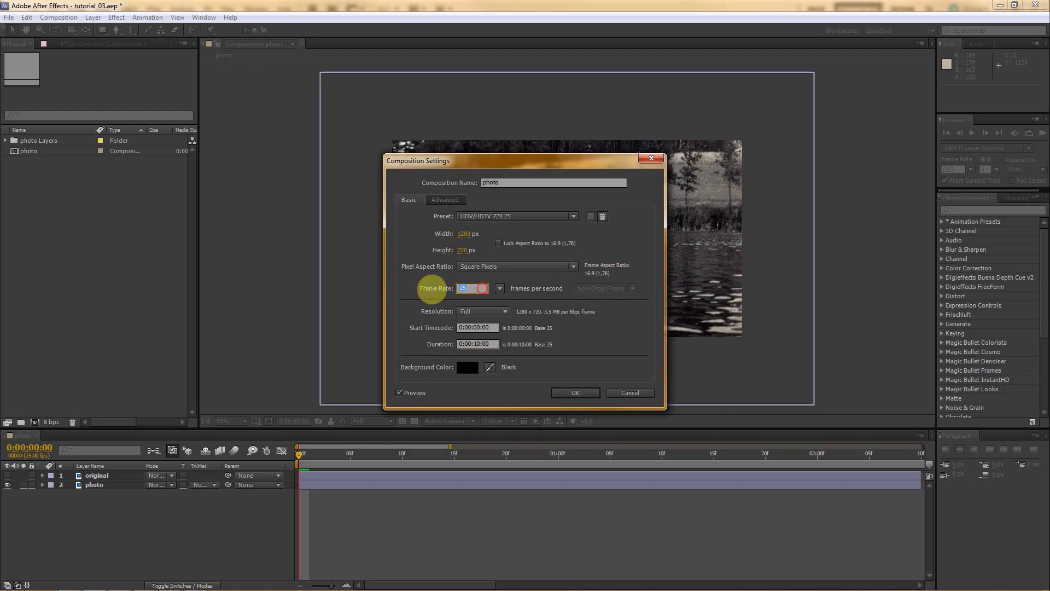
type("24")
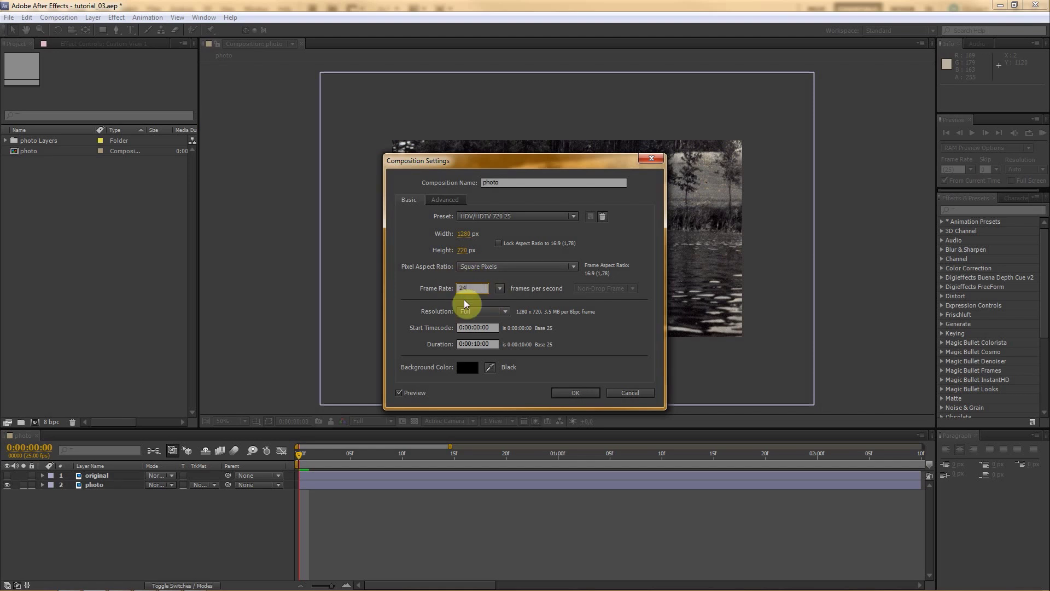
left_click(576, 393)
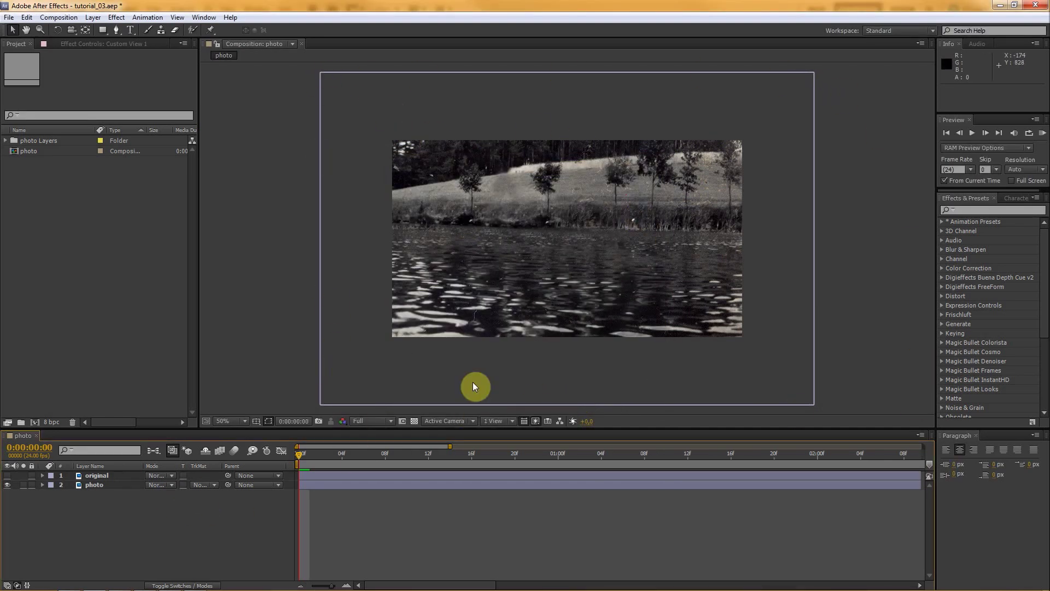
Fit the original and photo layers to the composition's width
left_click(93, 478)
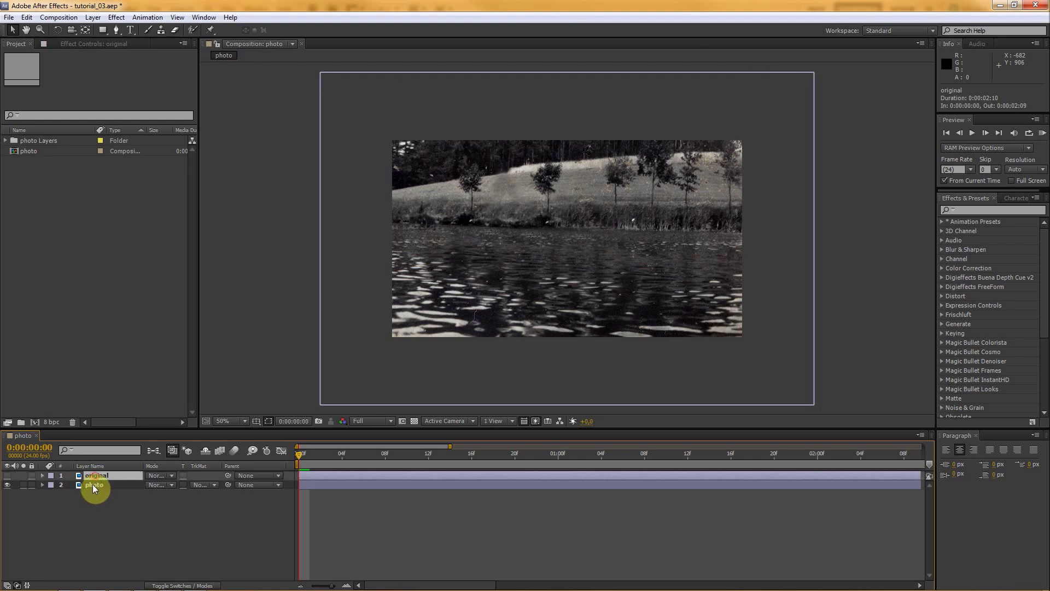
left_click(93, 484, "shift")
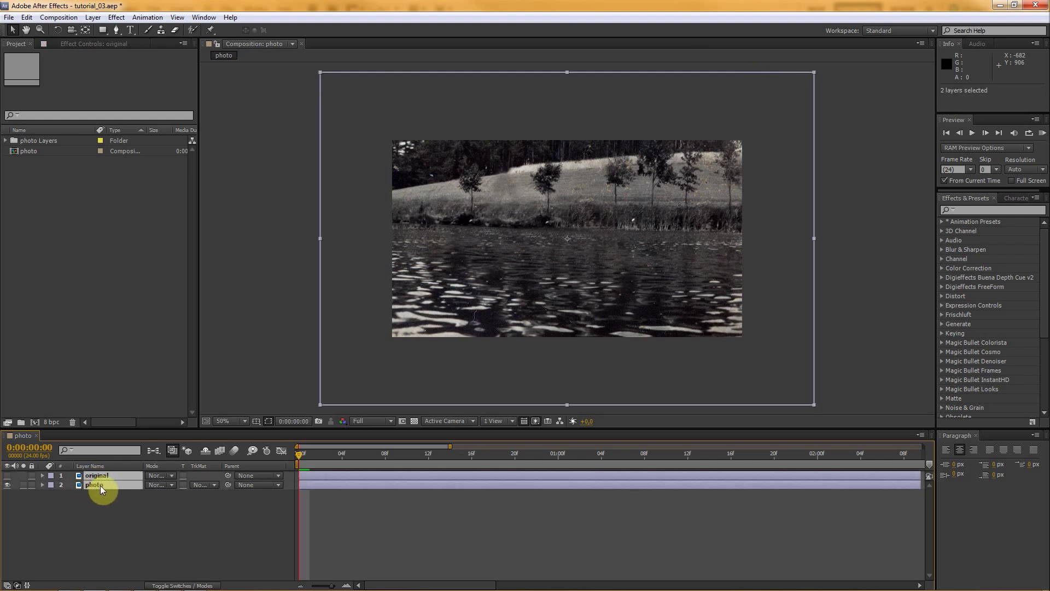
right_click(348, 279)
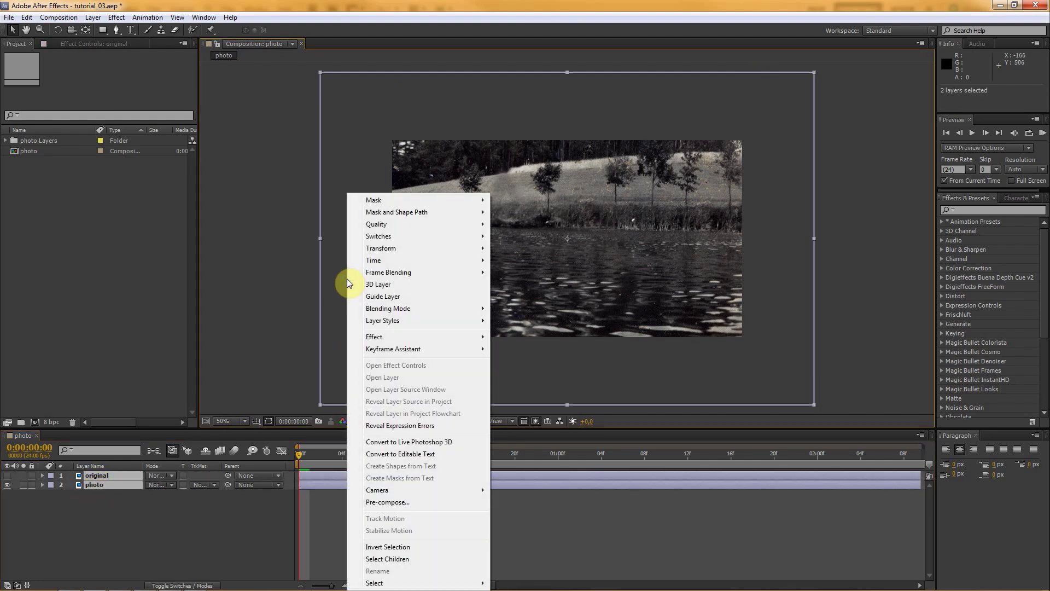
mouse_move(386, 250)
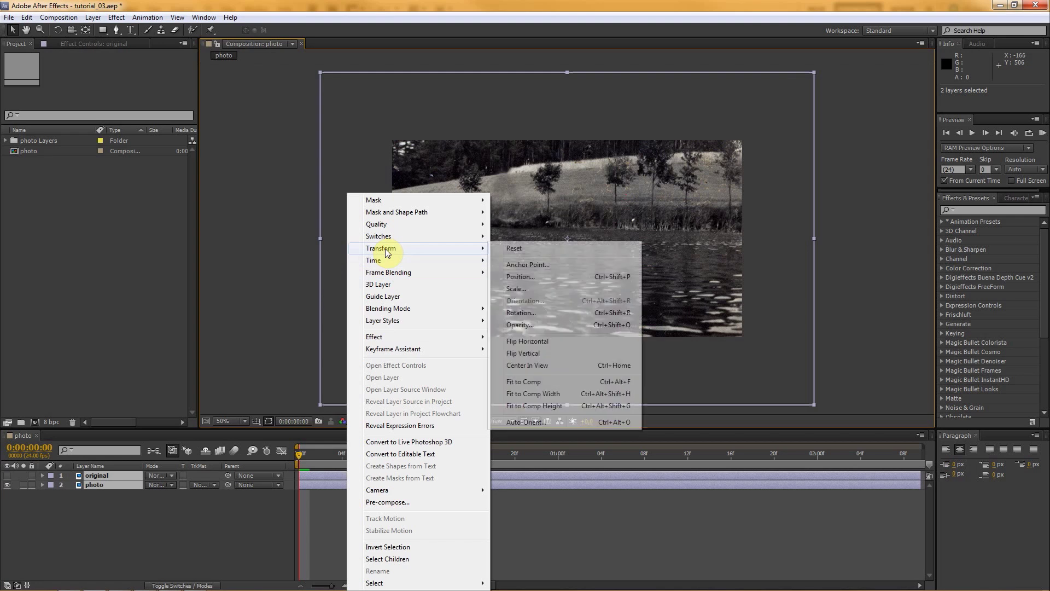
left_click(530, 398)
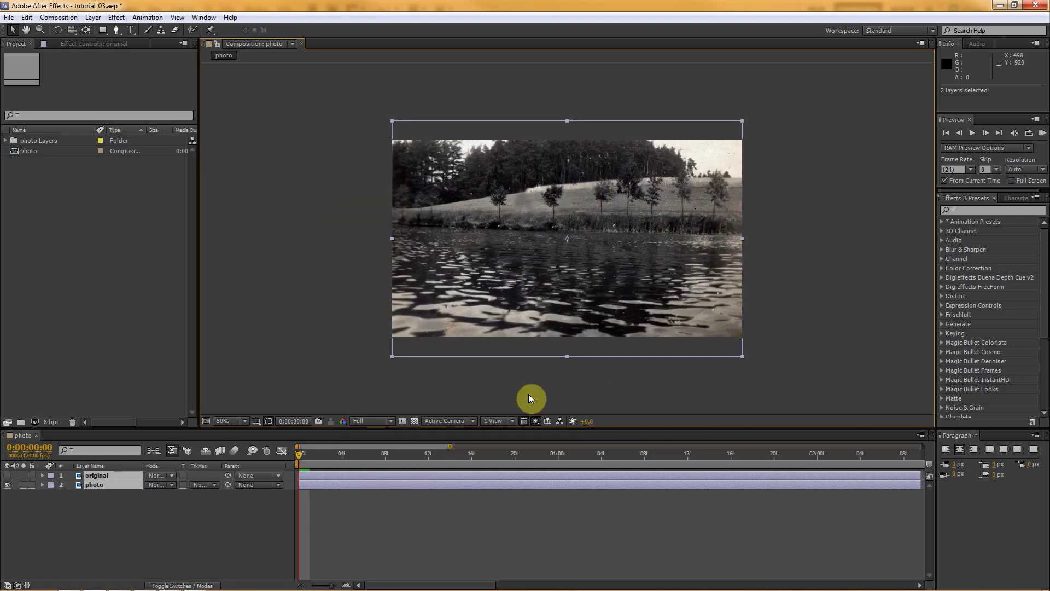
left_click(144, 548)
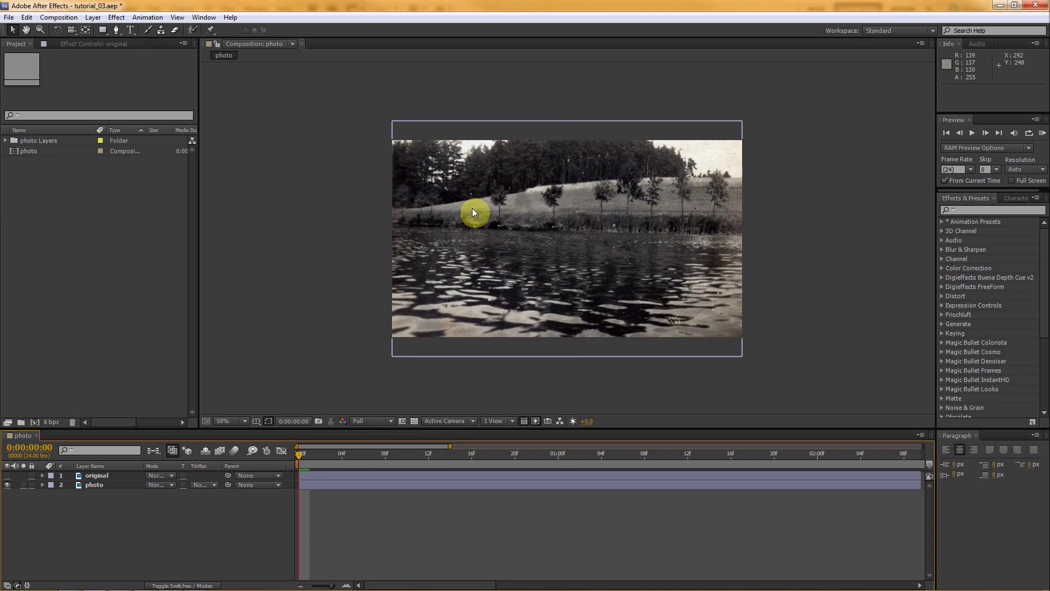
Create a white (FFFFFF) solid named water at the composition size of 1280 × 720 px
left_click(91, 17)
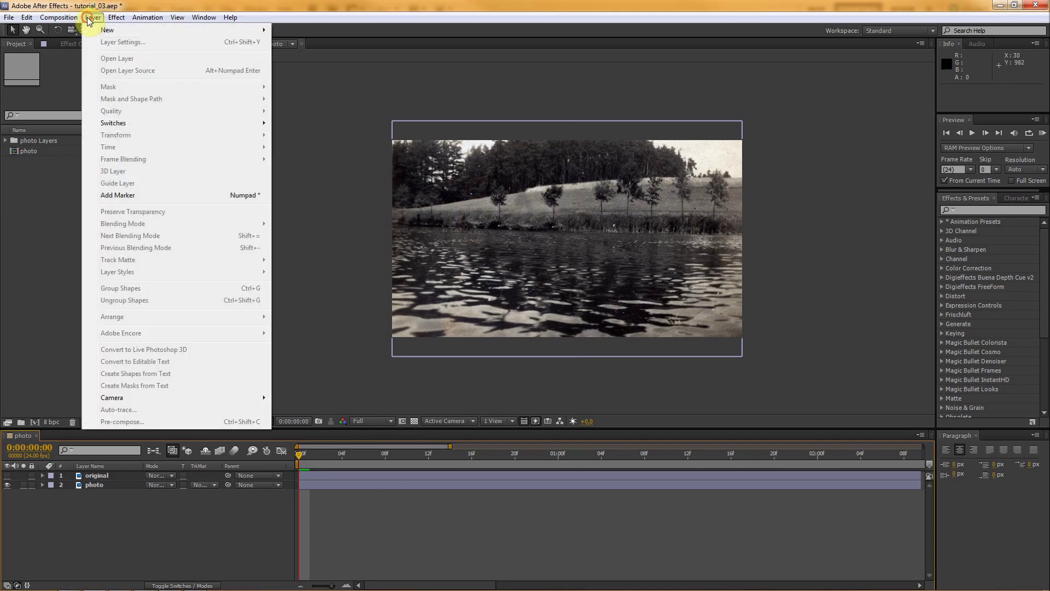
mouse_move(104, 31)
left_click(297, 42)
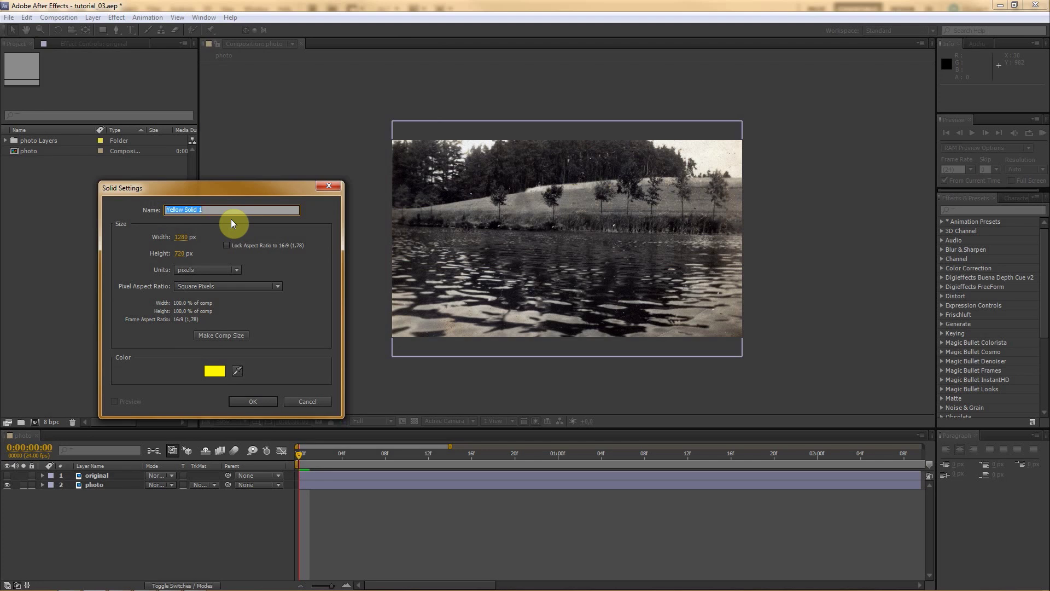
type("water")
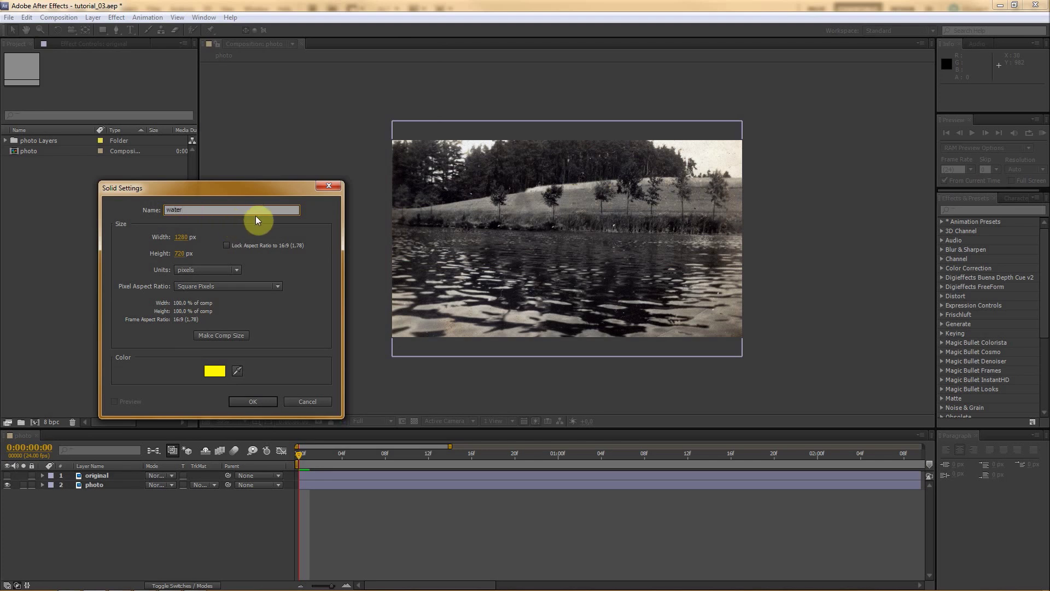
left_click(214, 371)
left_click(319, 308)
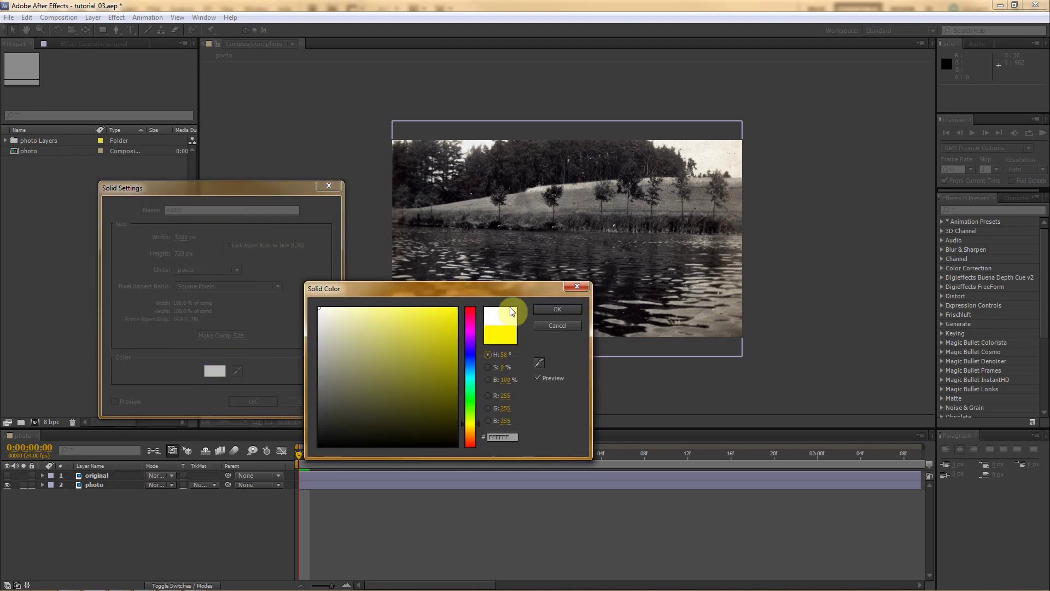
left_click(547, 309)
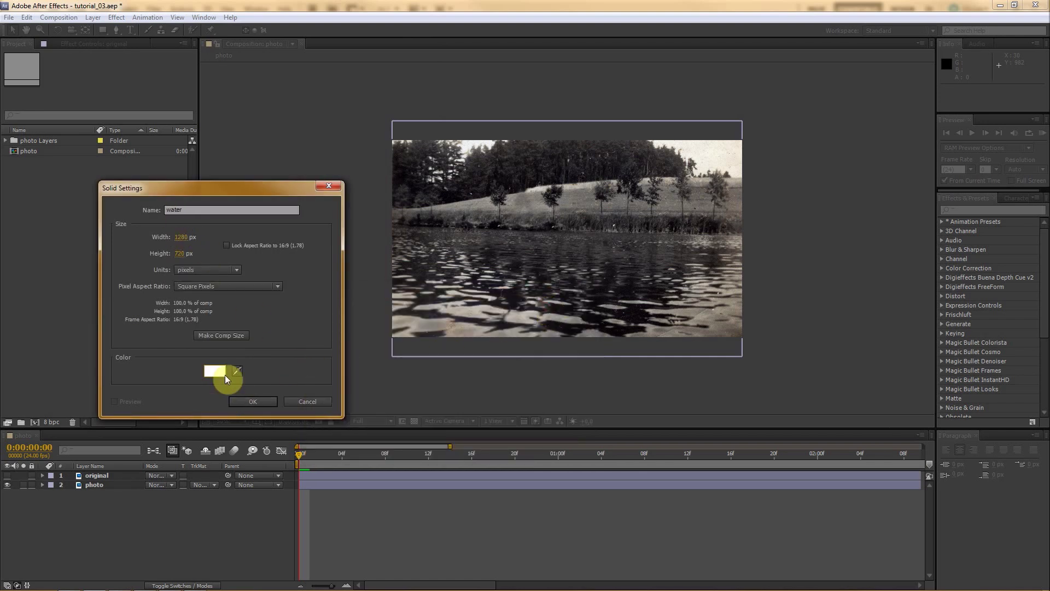
left_click(251, 402)
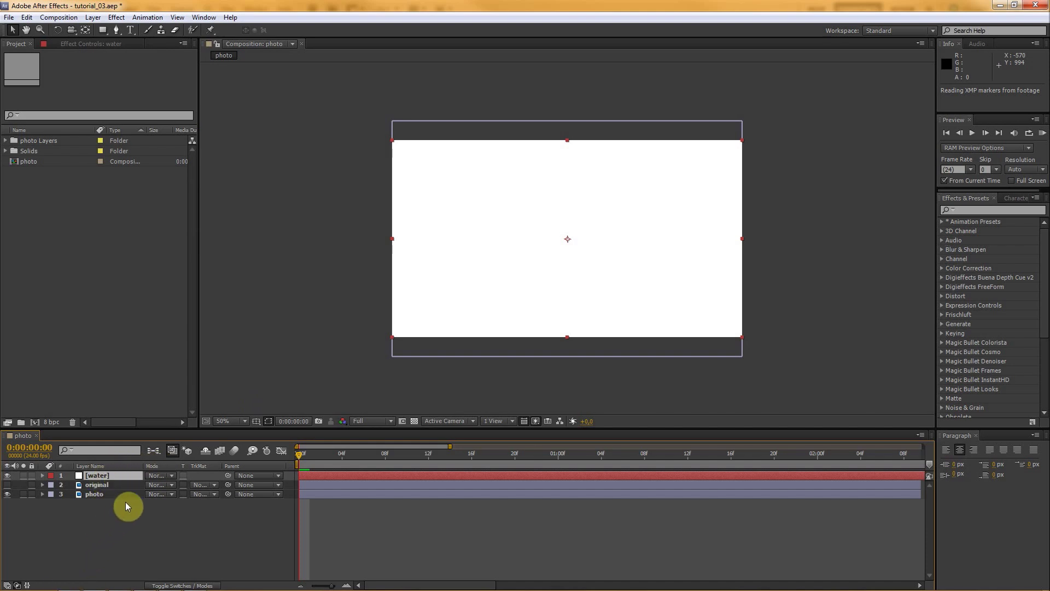
Switch to the light projection diagram in Windows Photo Viewer, examine the bulb, frame and surfaces, and return to After Effects
key("alt+Tab")
key("alt+Tab")
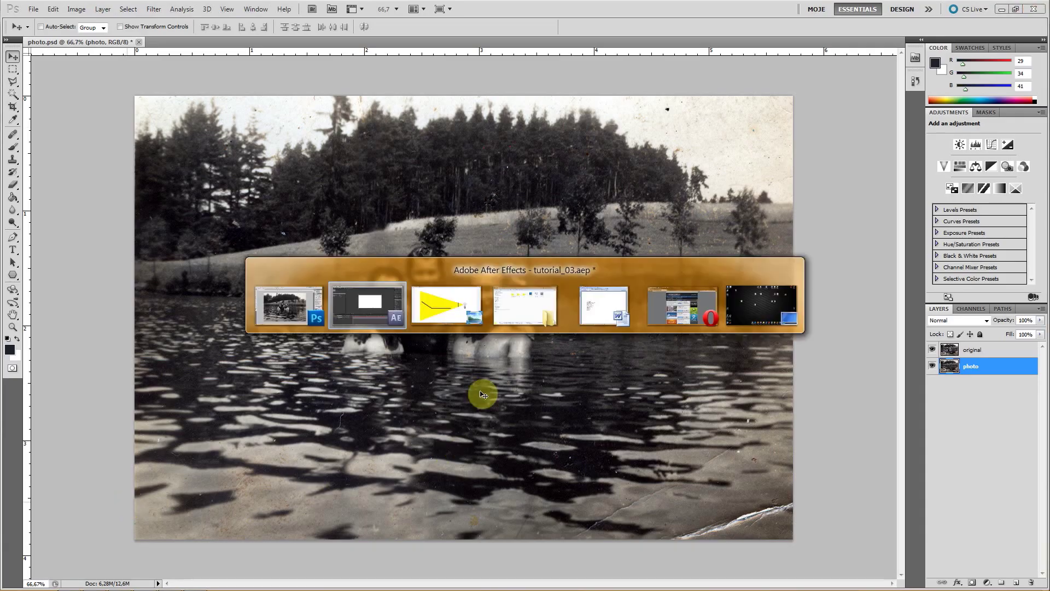
left_click(456, 297)
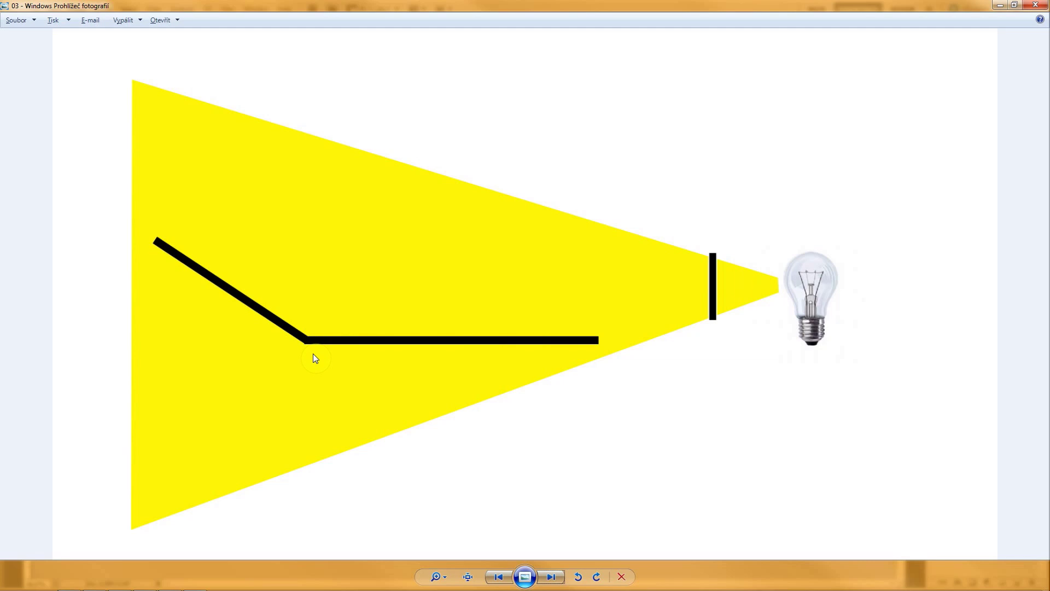
key("alt+Tab")
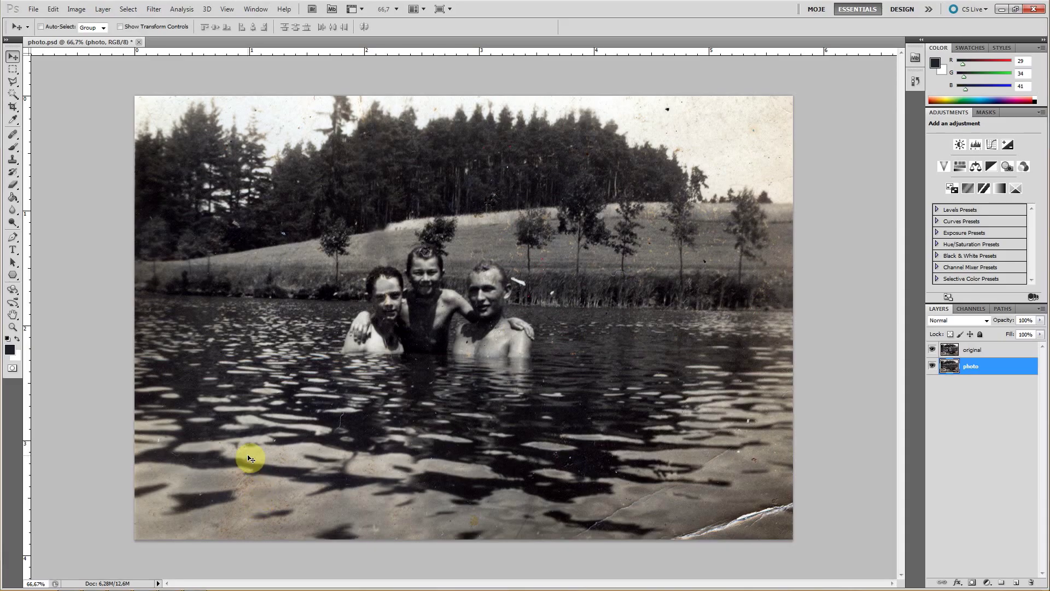
key("alt+Tab")
key("alt+Tab")
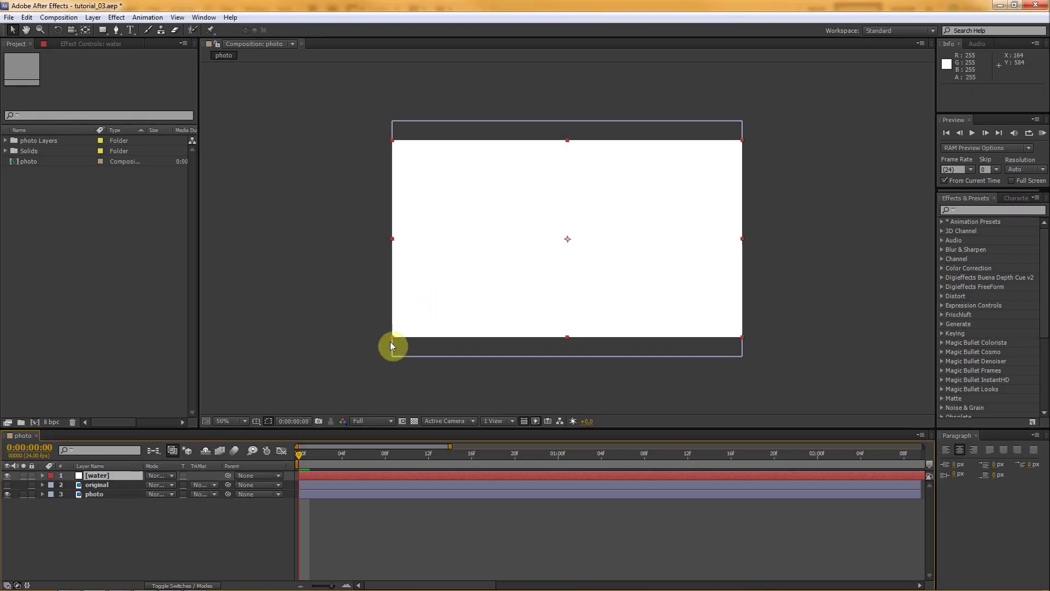
Rename the photo layer as frame
left_click(129, 503)
left_click(97, 494)
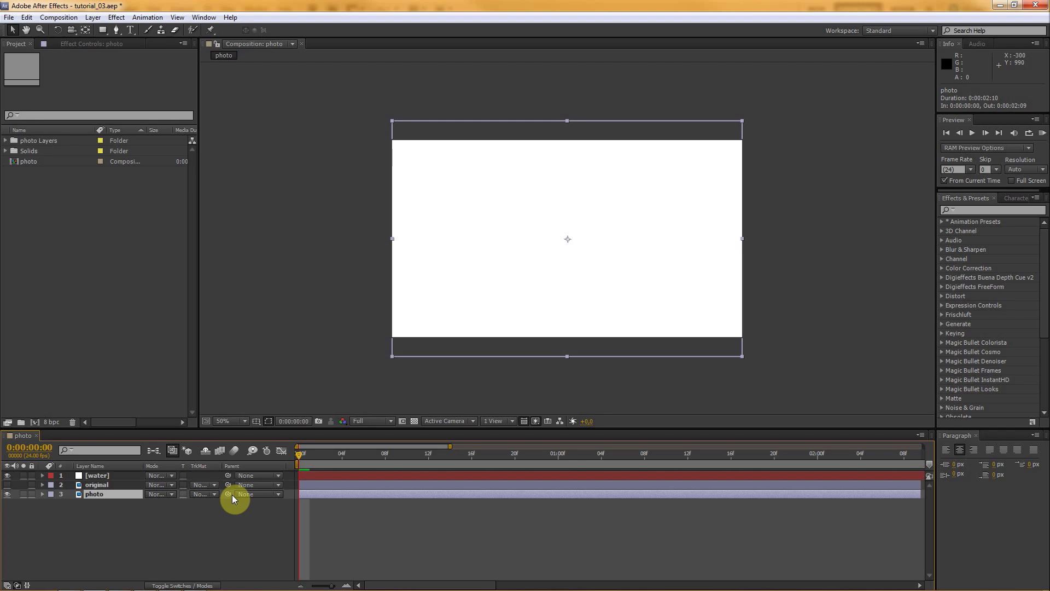
key("Return")
type("frame")
key("Return")
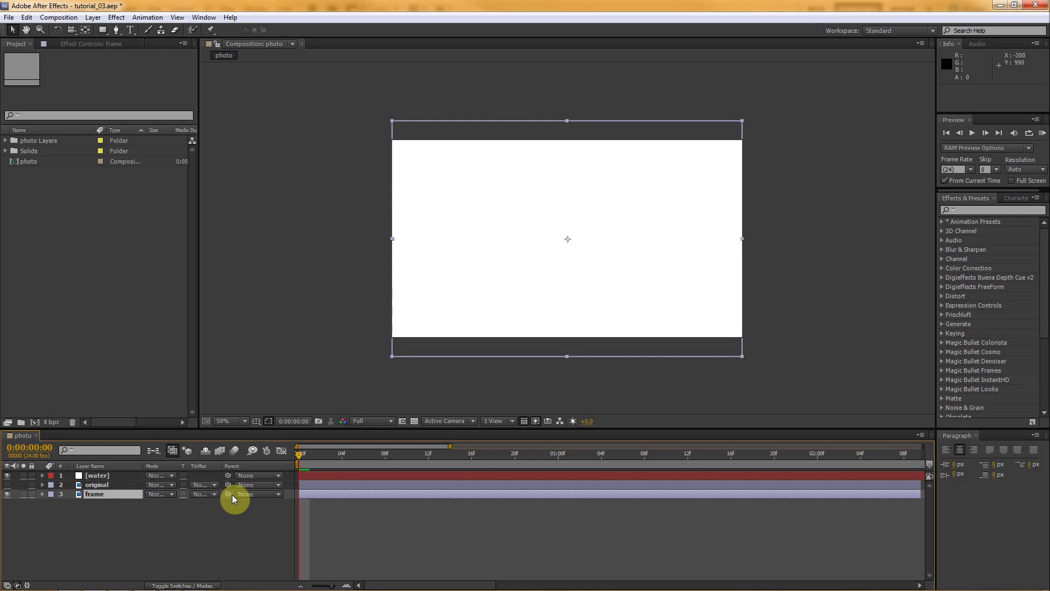
Add a white Point light with 100% intensity and Casts Shadows enabled, and place it below all other layers
left_click(92, 18)
mouse_move(112, 32)
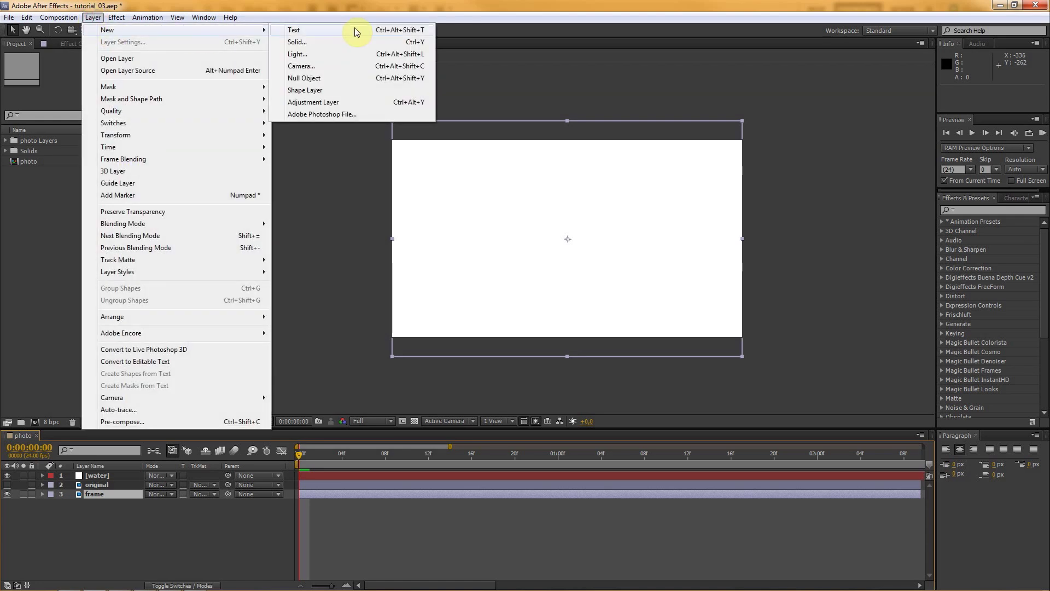
left_click(326, 57)
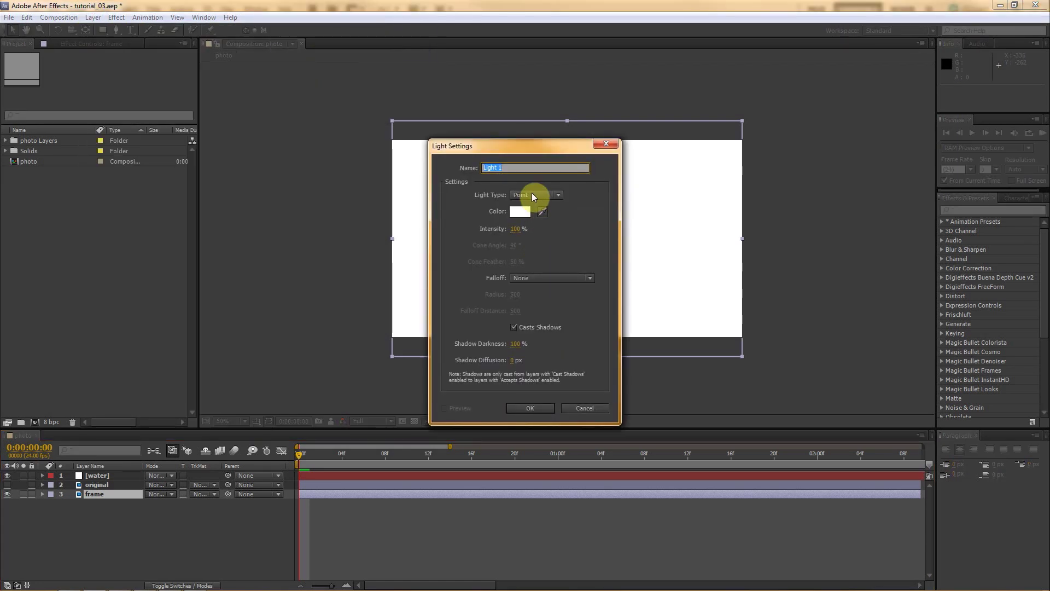
left_click(523, 194)
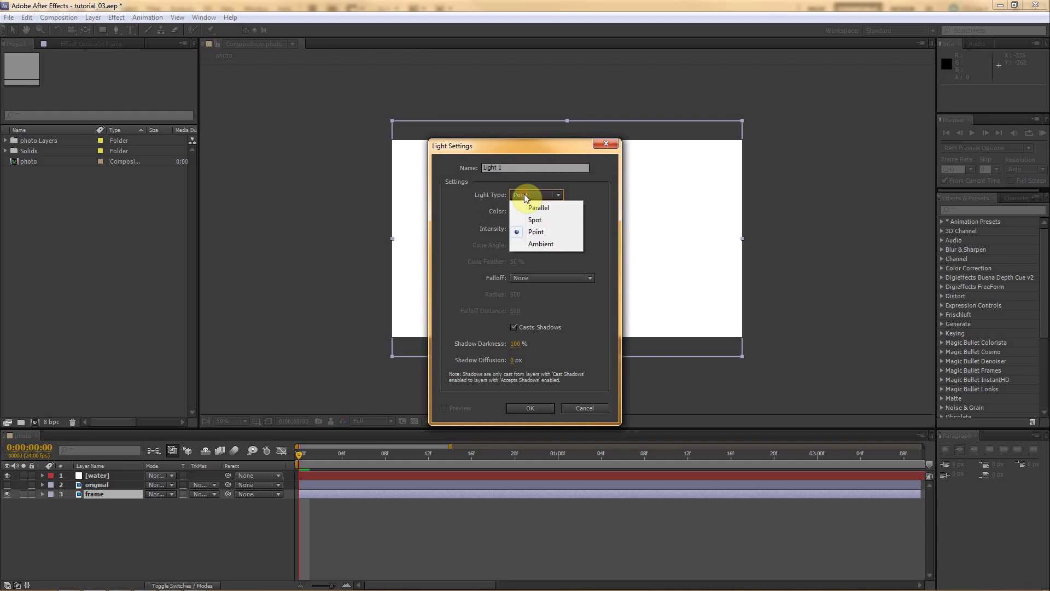
left_click(554, 194)
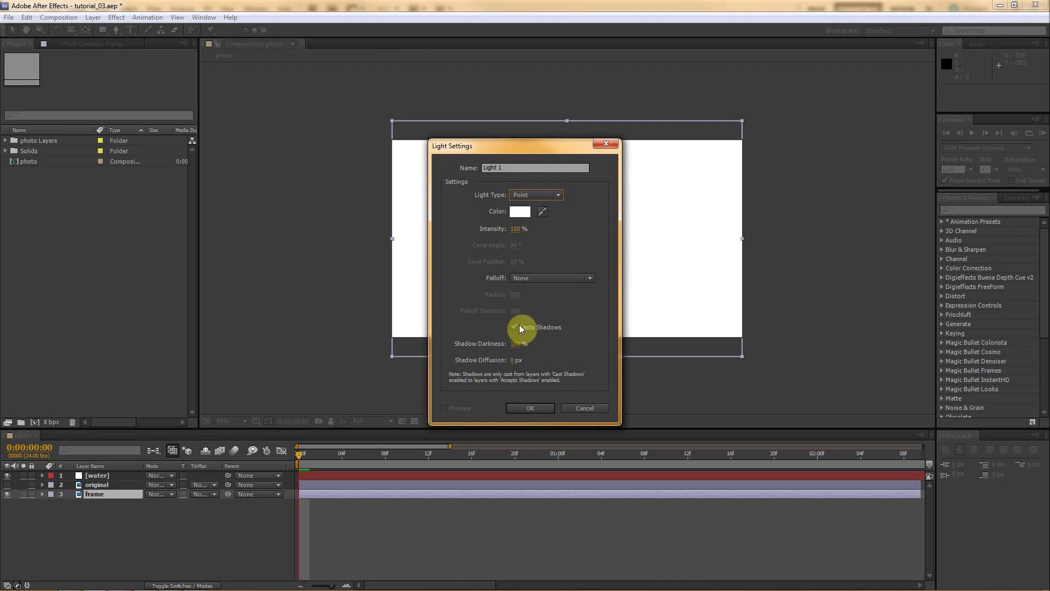
left_click(527, 409)
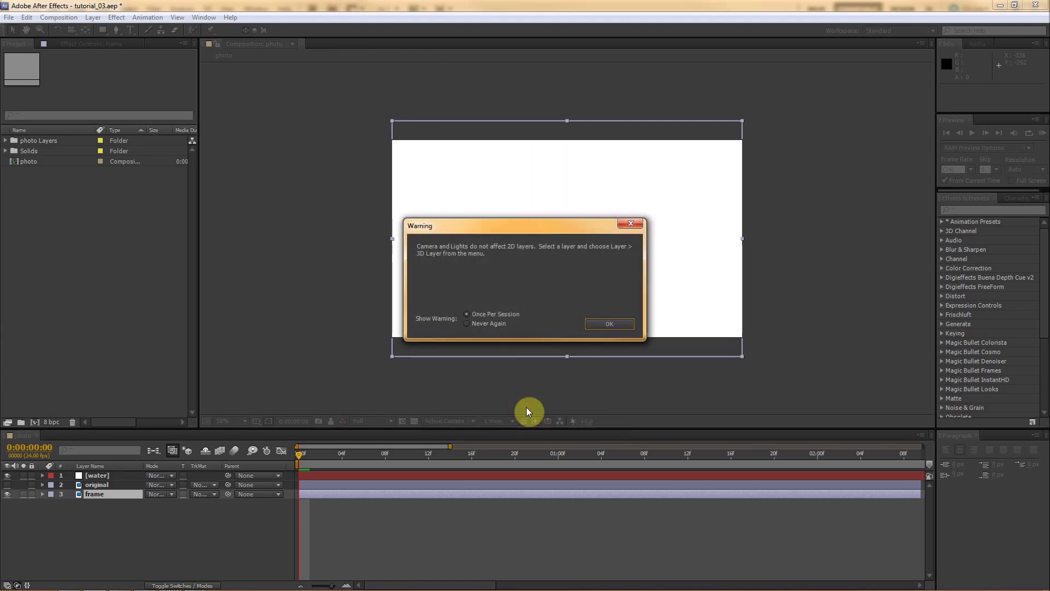
left_click(598, 324)
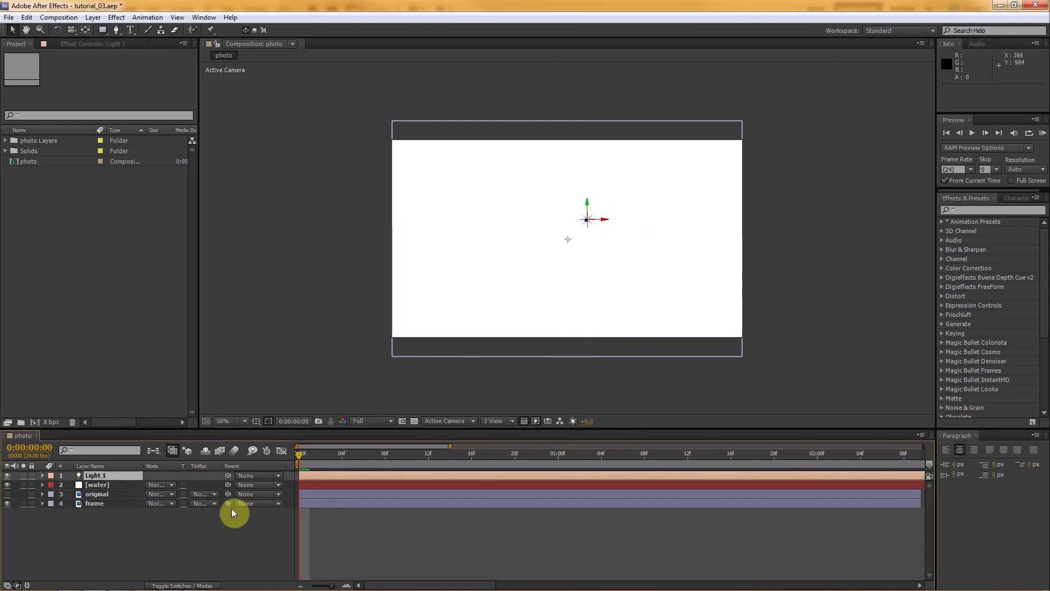
left_click_drag(104, 474, 102, 508)
Add a two-node camera with the 35mm preset
left_click(101, 485)
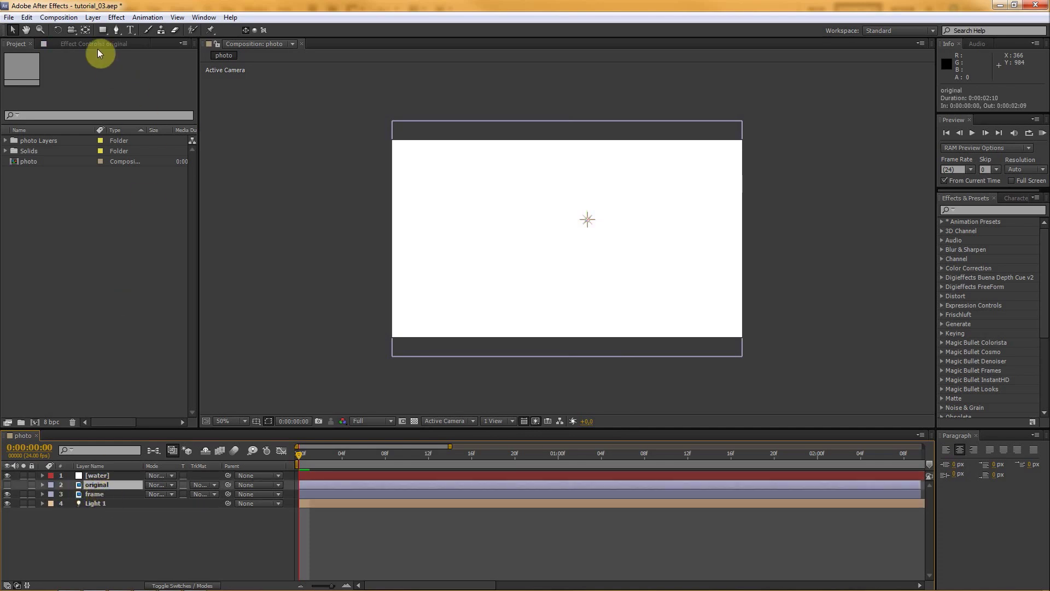
left_click(92, 17)
mouse_move(94, 31)
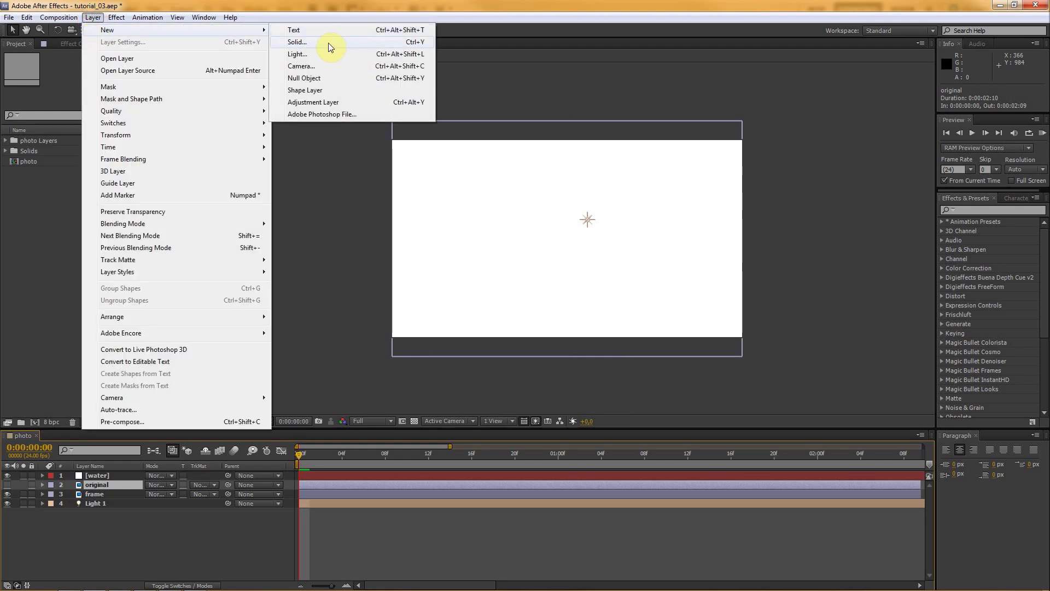
left_click(322, 66)
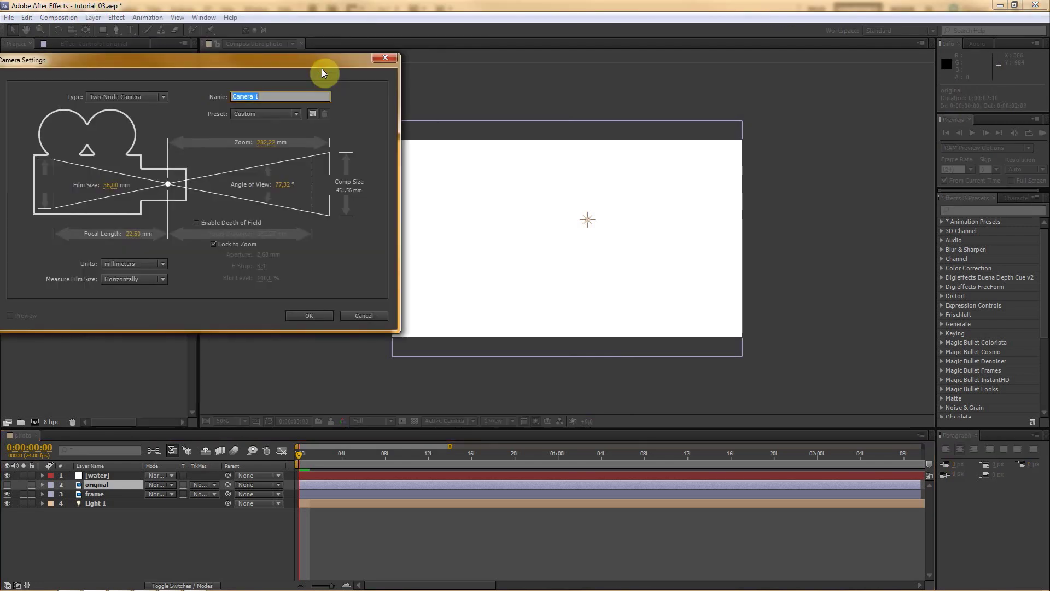
left_click(264, 115)
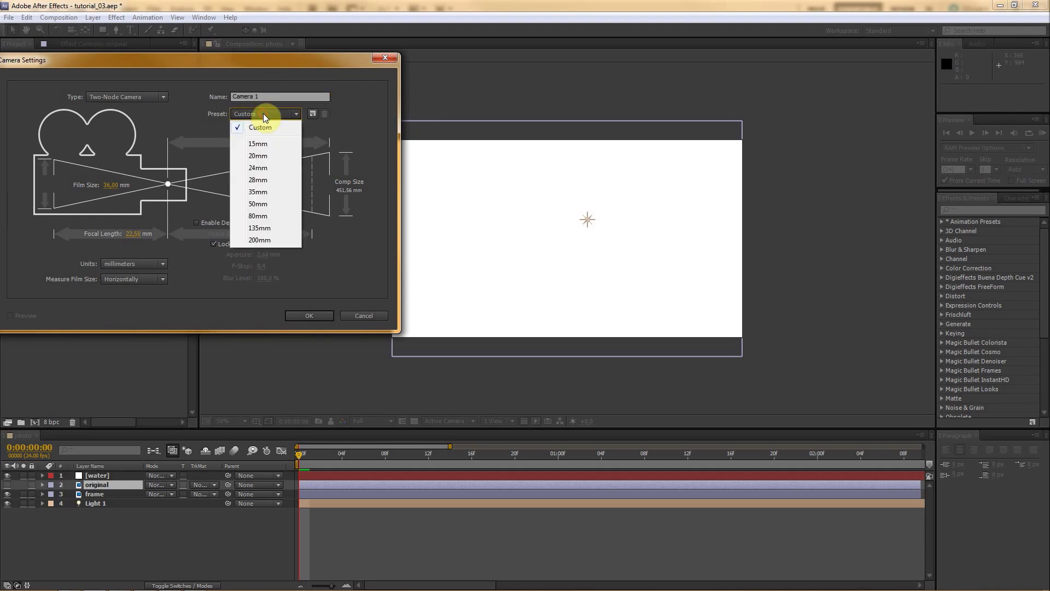
left_click(257, 195)
left_click(309, 316)
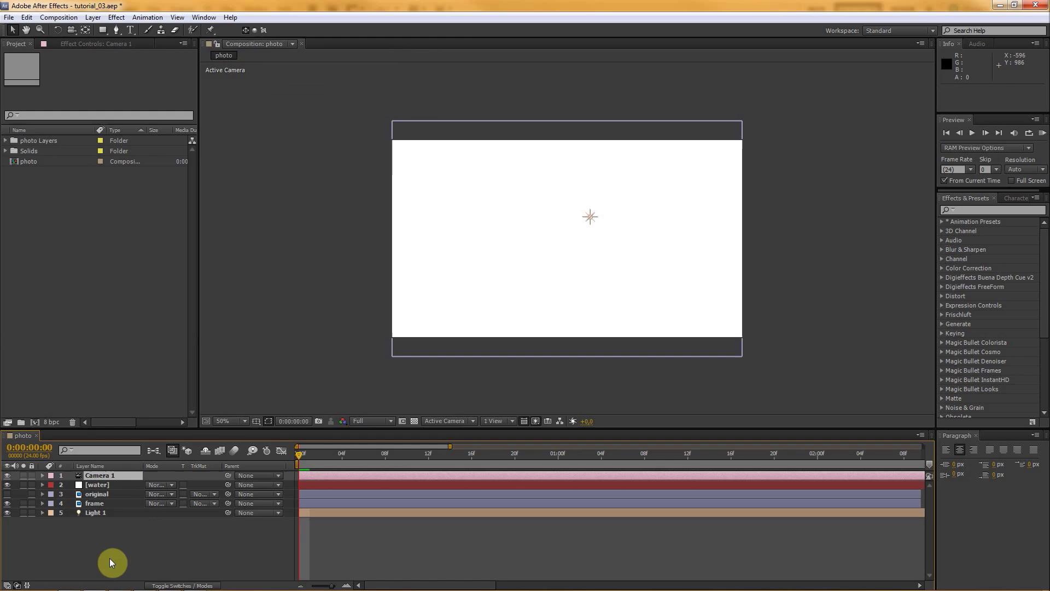
Review the bulb in the projection diagram in Windows Photo Viewer again, and minimize the viewer to return to After Effects
key("alt+Tab")
left_click(368, 316)
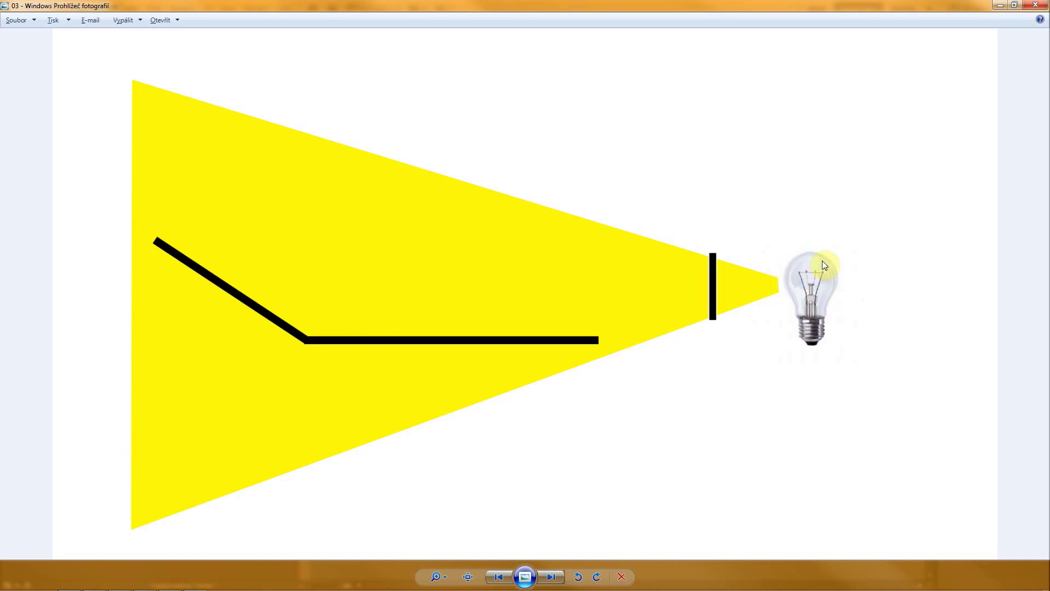
left_click(1000, 5)
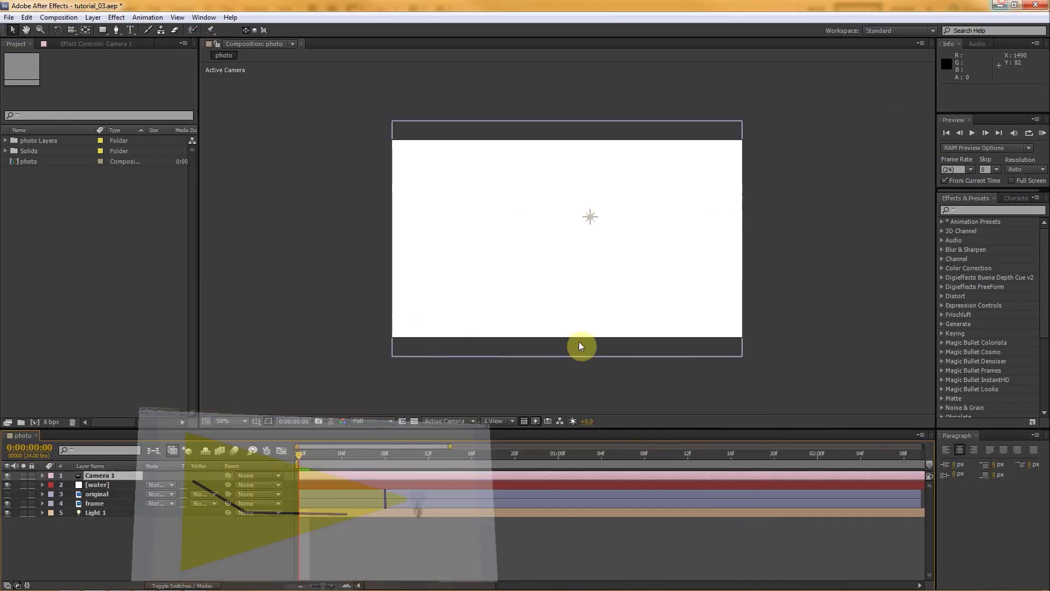
Compare the composition with the water solid hidden and shown, leaving that solid visible and selected
left_click(116, 544)
left_click(95, 475)
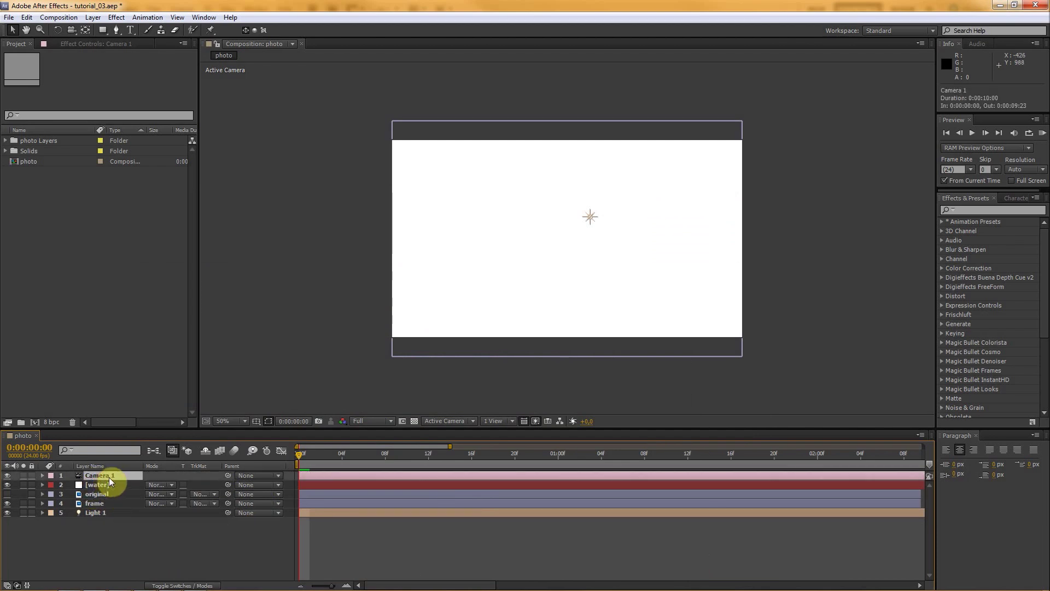
left_click(8, 486)
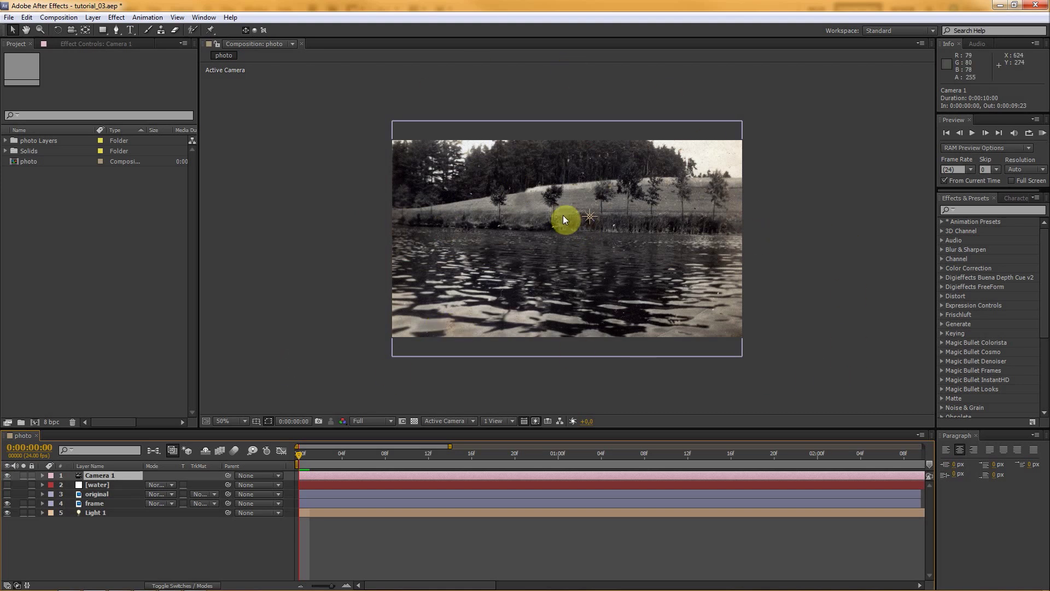
left_click(96, 484)
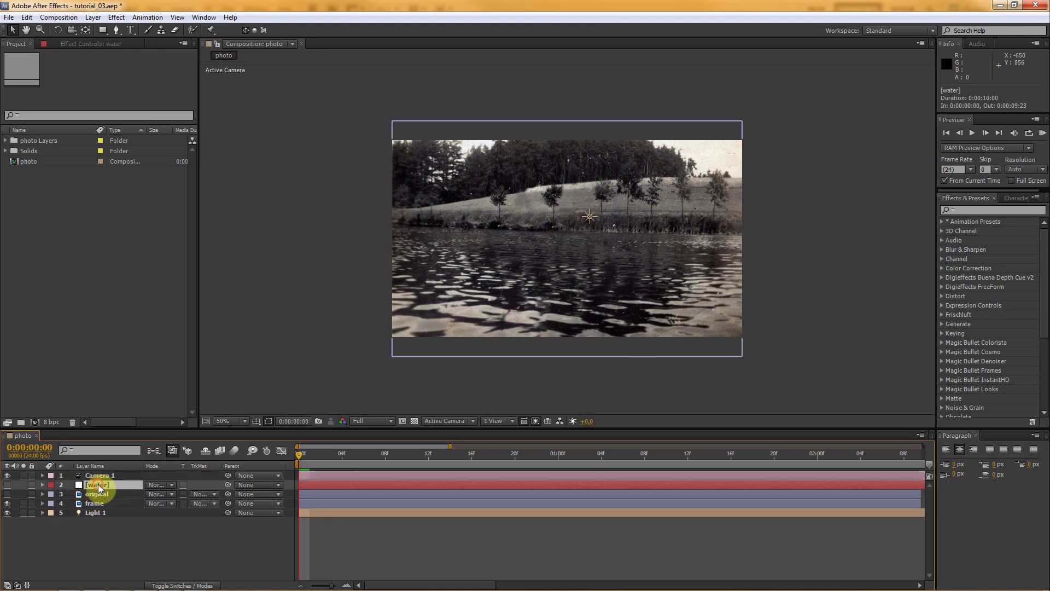
left_click(7, 485)
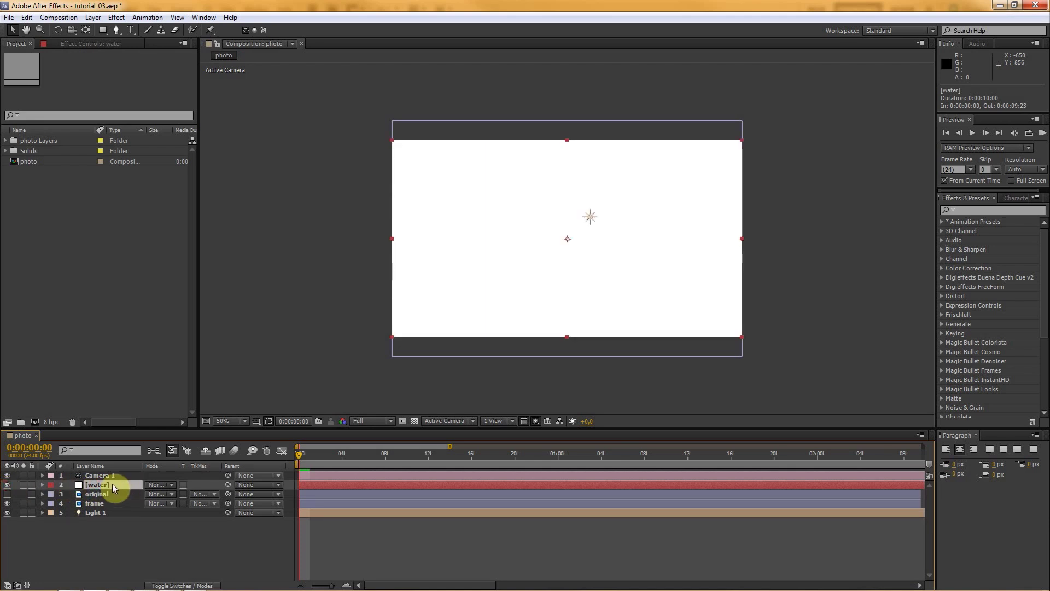
Apply the Grid effect from the Generate category to the water solid
left_click(76, 44)
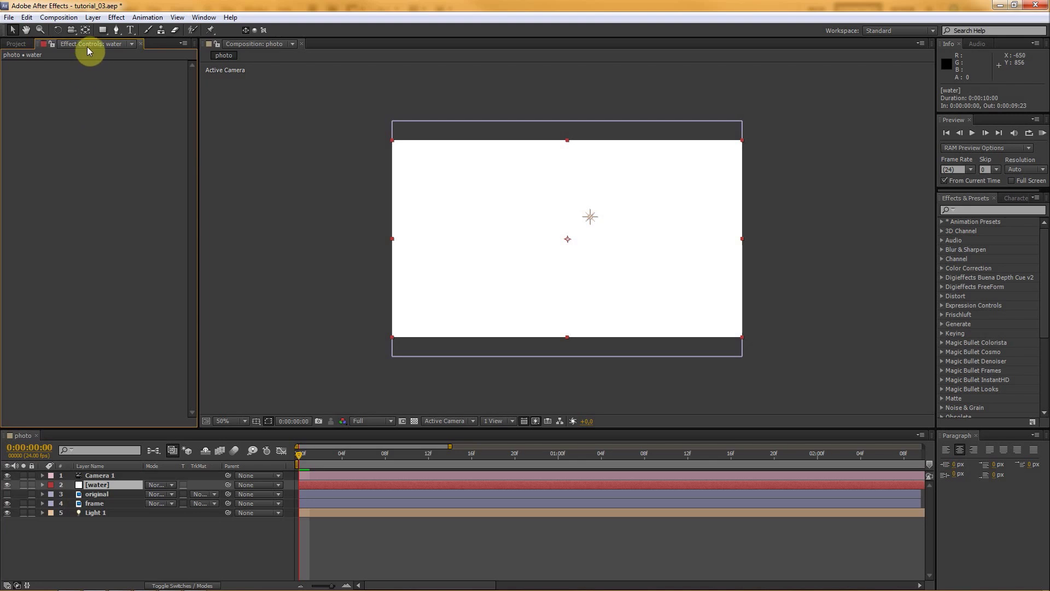
right_click(67, 136)
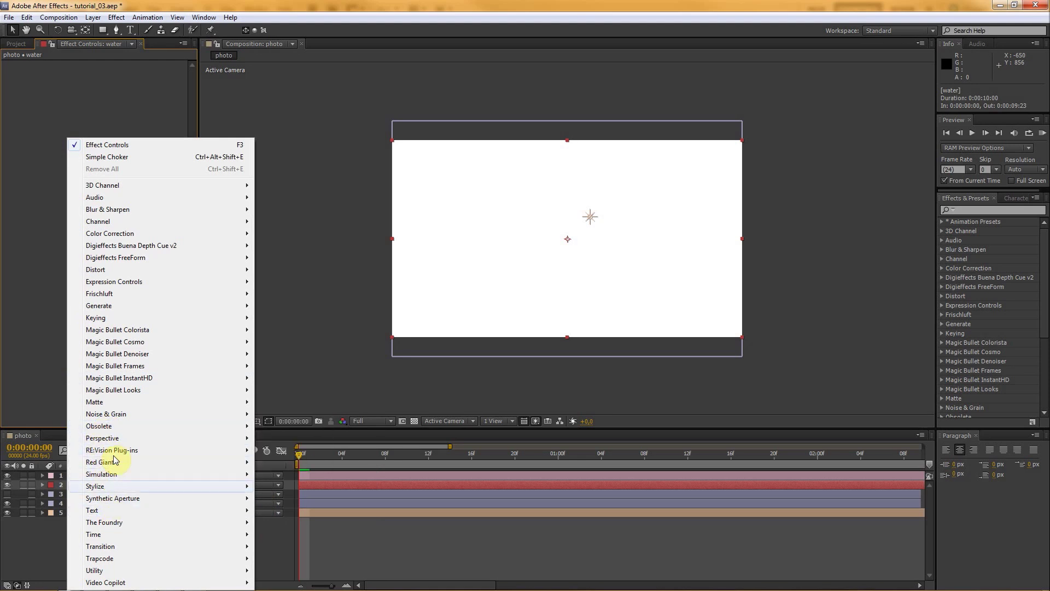
mouse_move(103, 307)
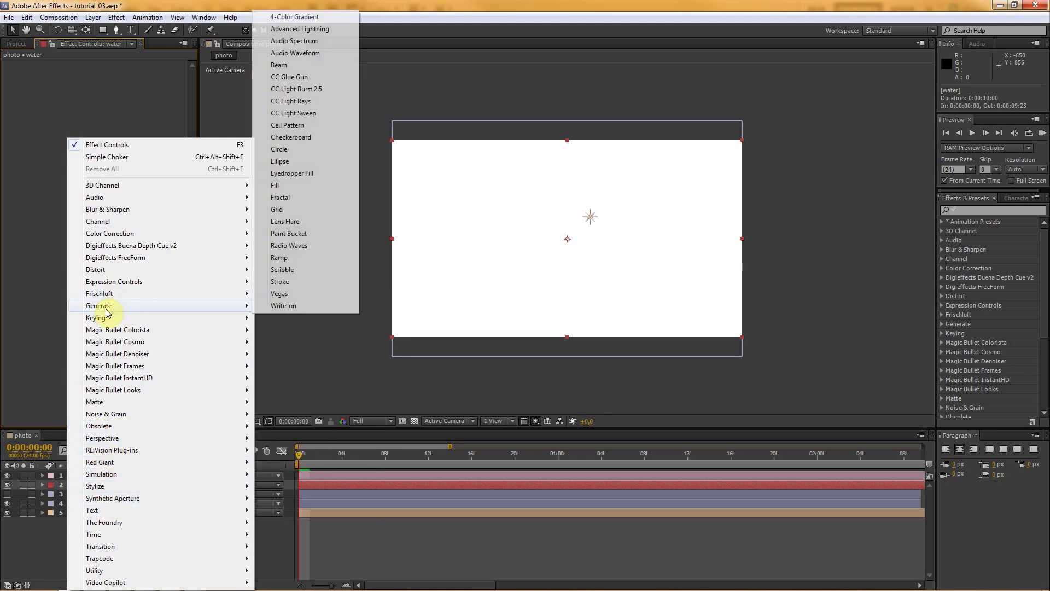
left_click(277, 211)
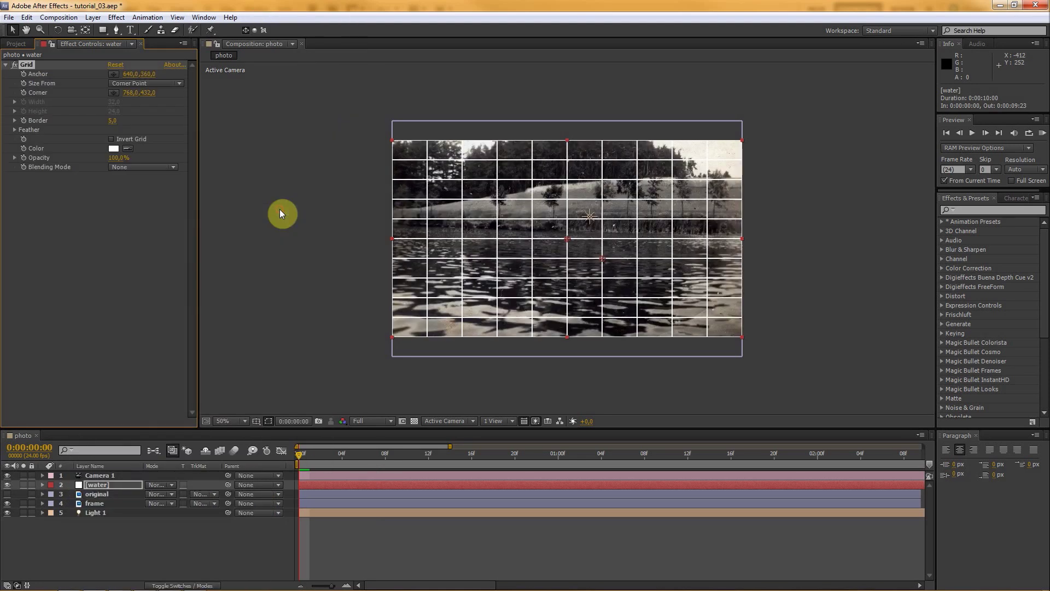
Turn the water solid into a 3D layer and hide the point light
left_click(103, 486)
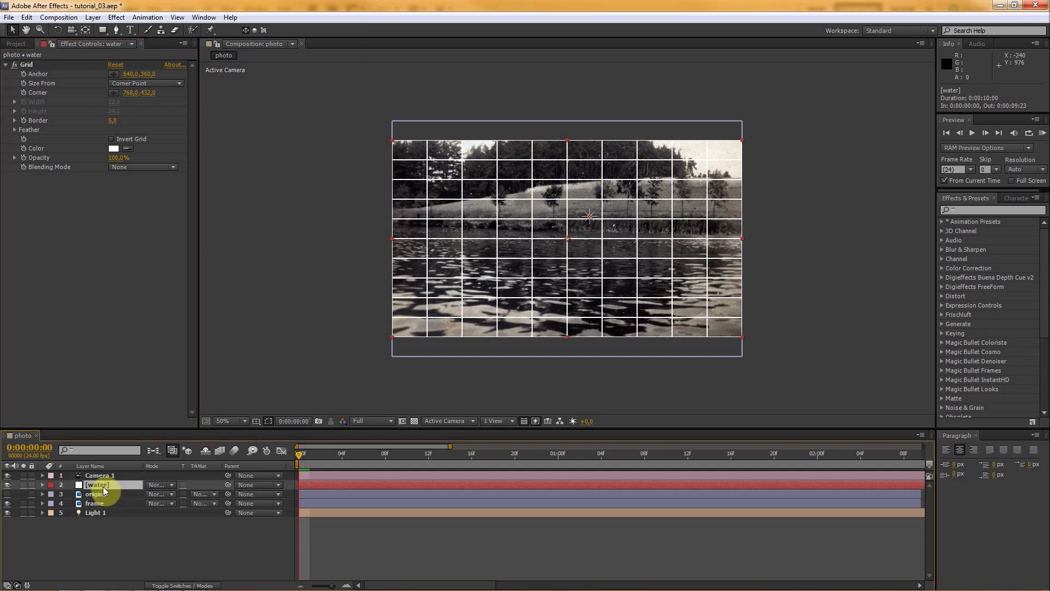
key("F4")
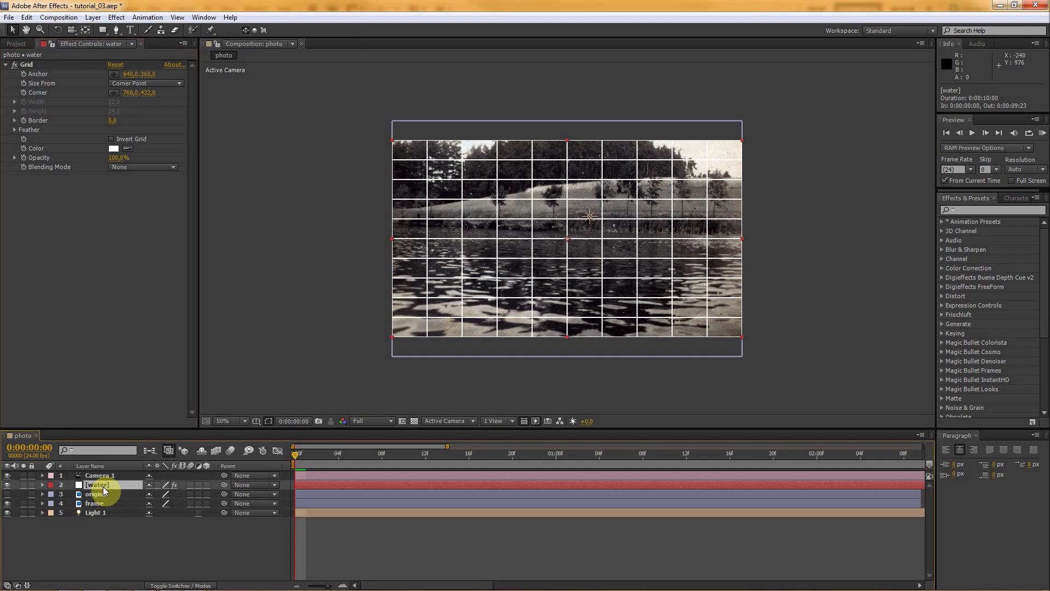
left_click(206, 485)
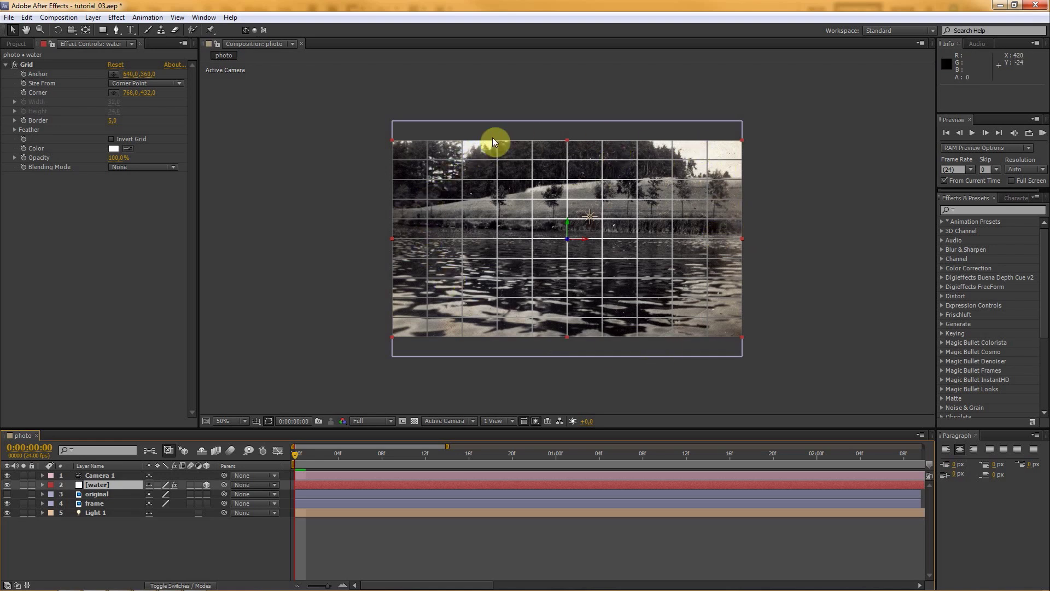
left_click(7, 513)
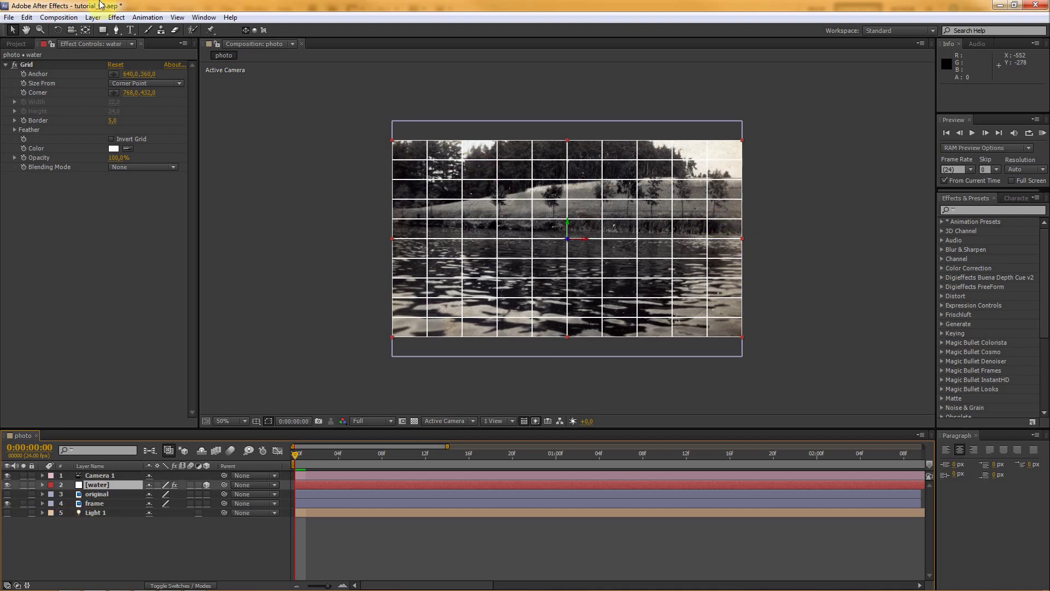
Rotate the water solid around its X axis to an orientation of 270°, 0°, 0° so that it lies horizontally
left_click(57, 30)
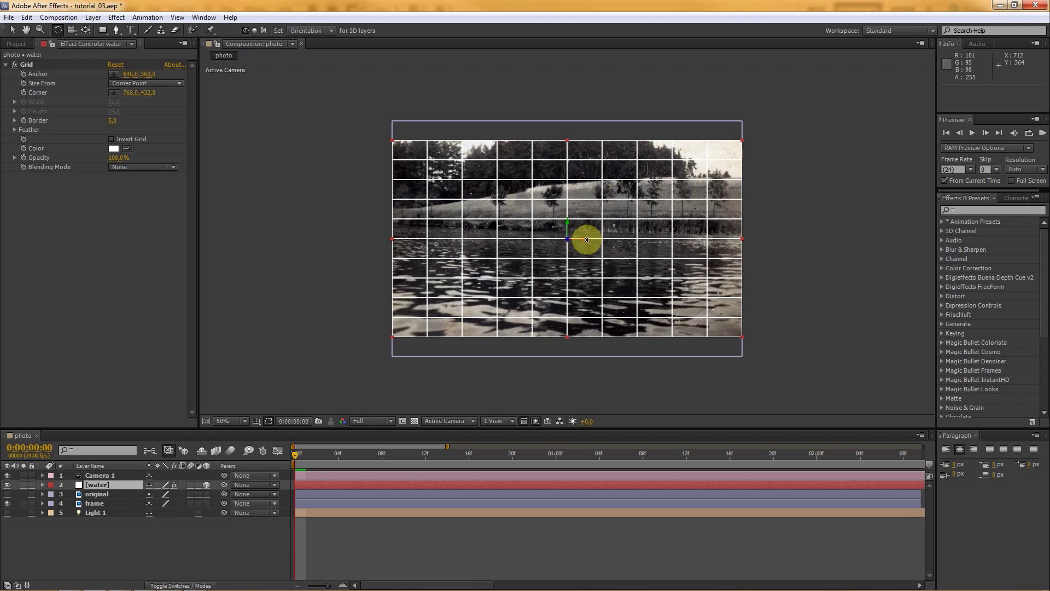
left_click_drag(585, 238, 585, 217)
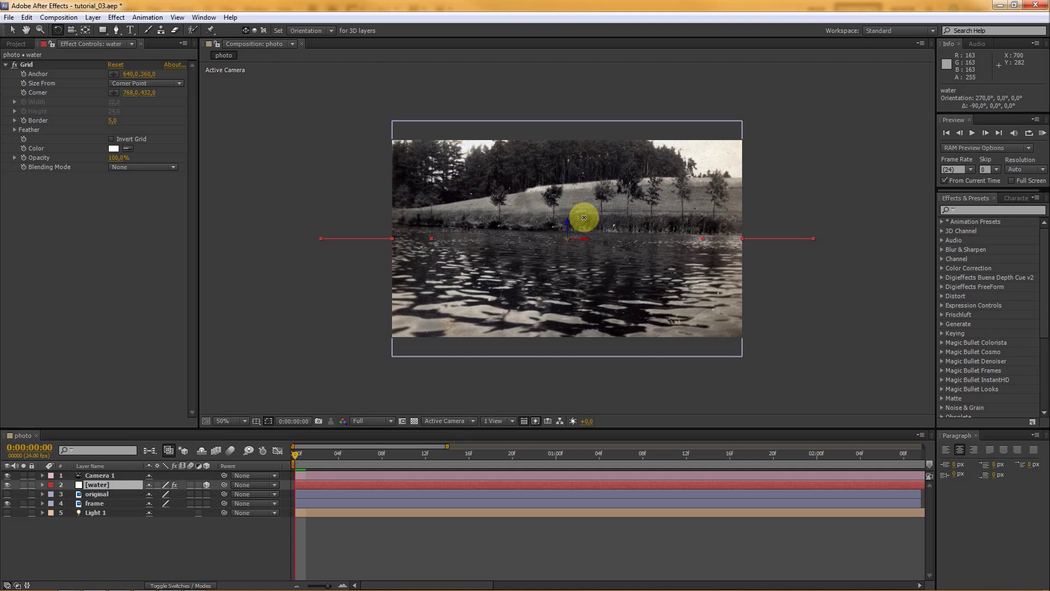
key("v")
left_click(337, 234)
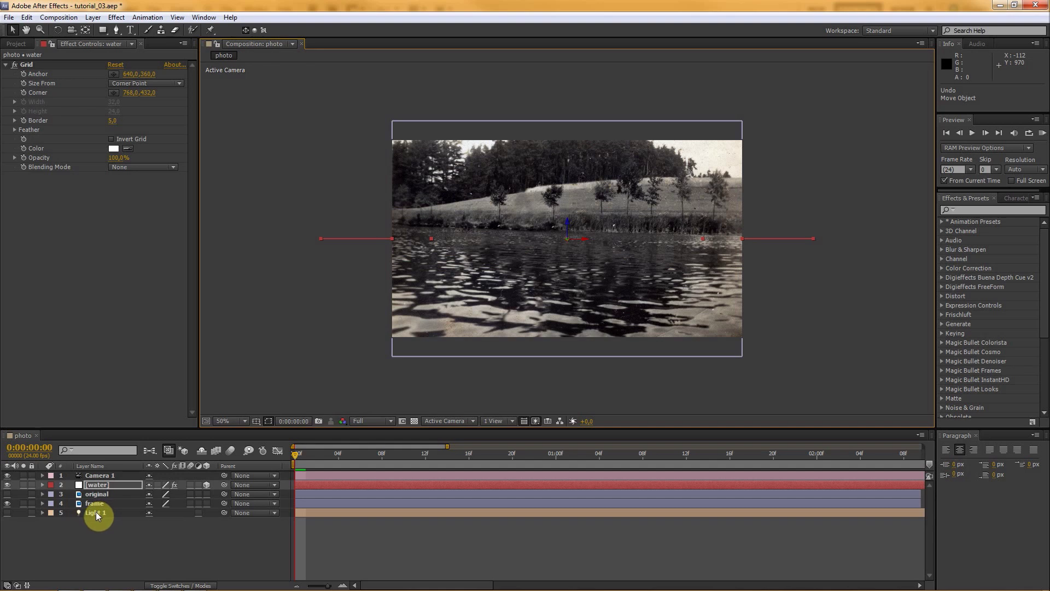
Reveal the Position properties of the camera, the light and the frame layer
left_click(107, 476)
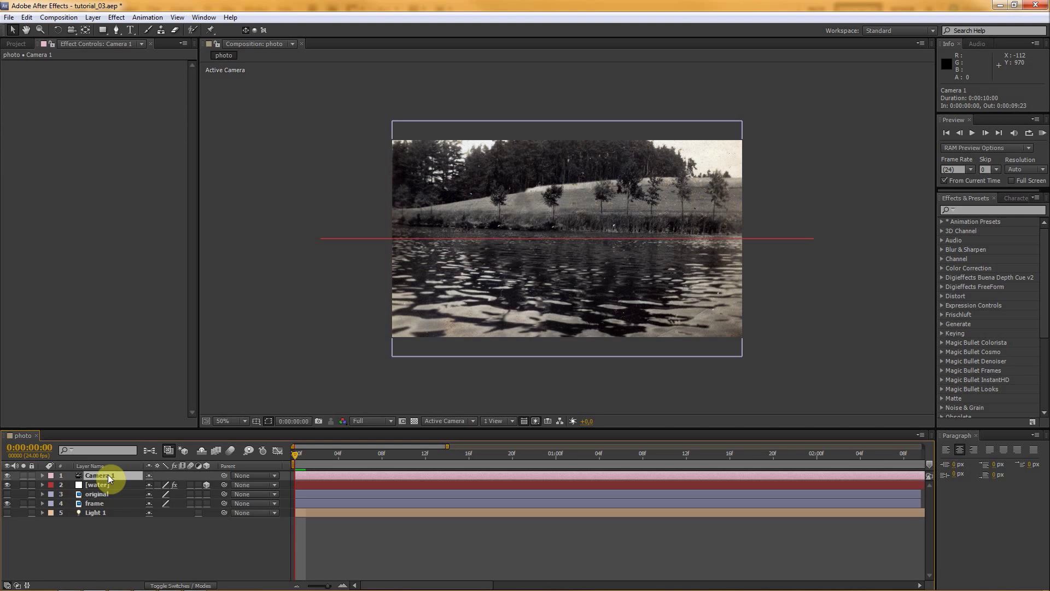
key("p")
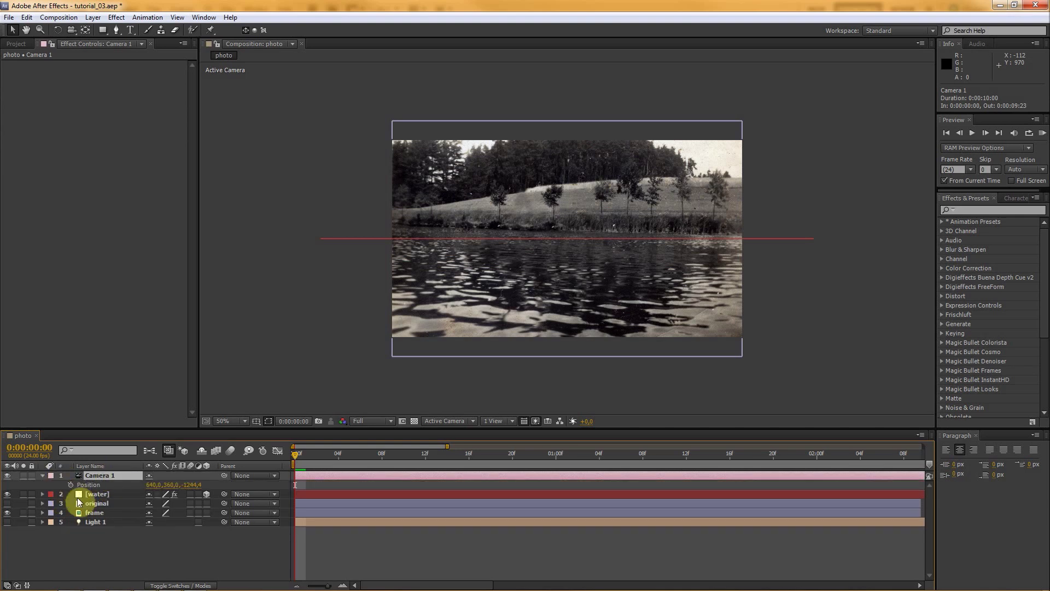
left_click(100, 523)
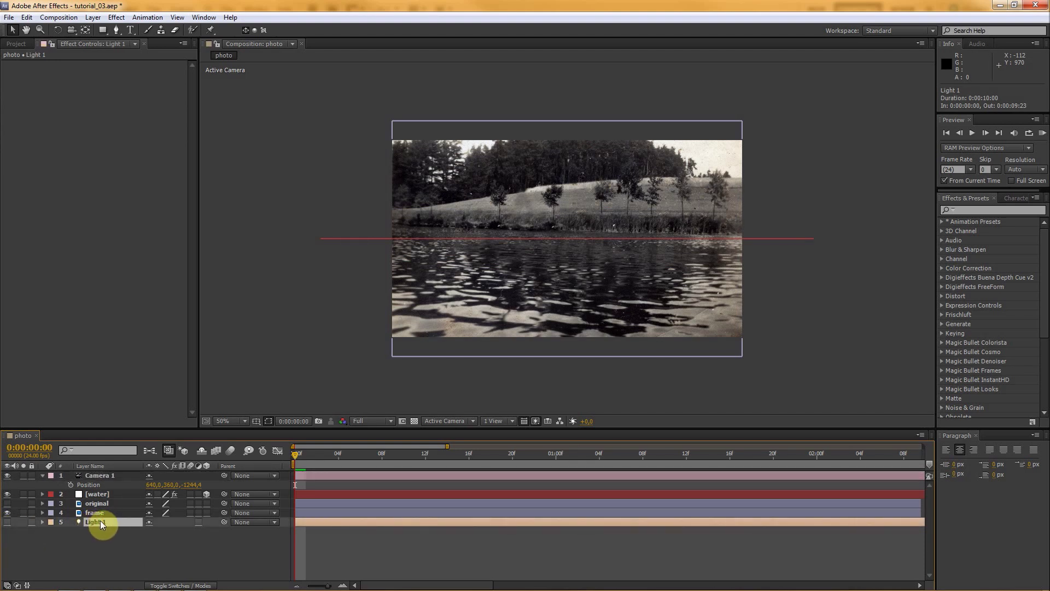
key("p")
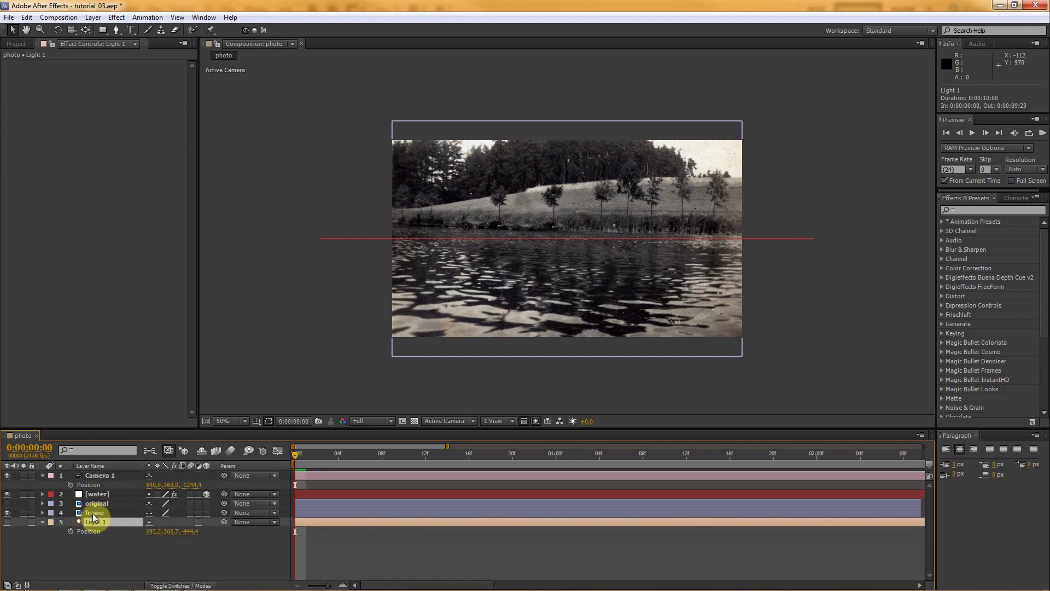
left_click(94, 514)
key("p")
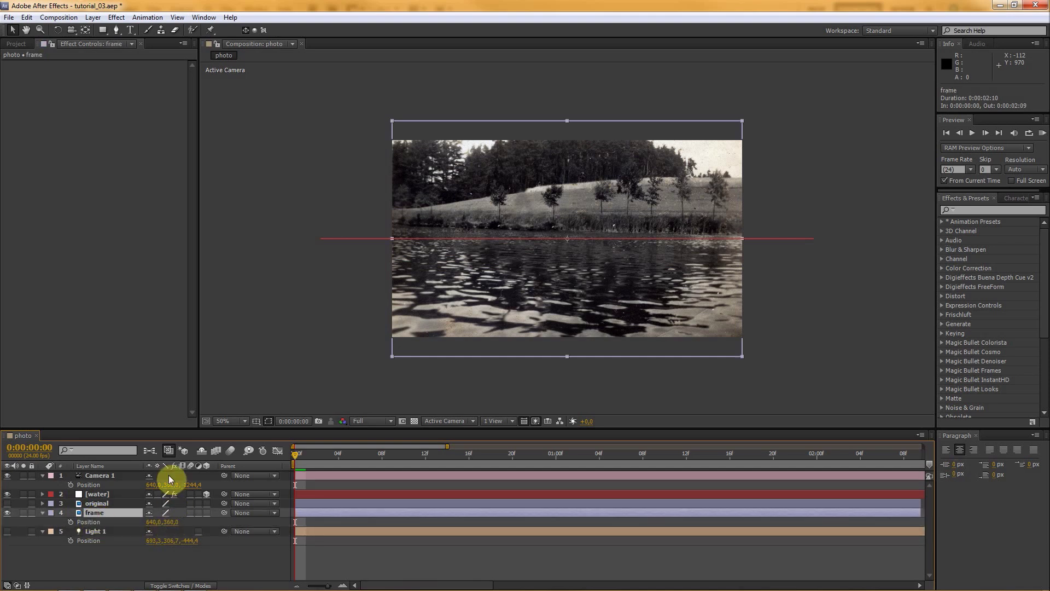
Make the frame layer 3D, then give the timeline more height and collapse that layer's properties
left_click(206, 512)
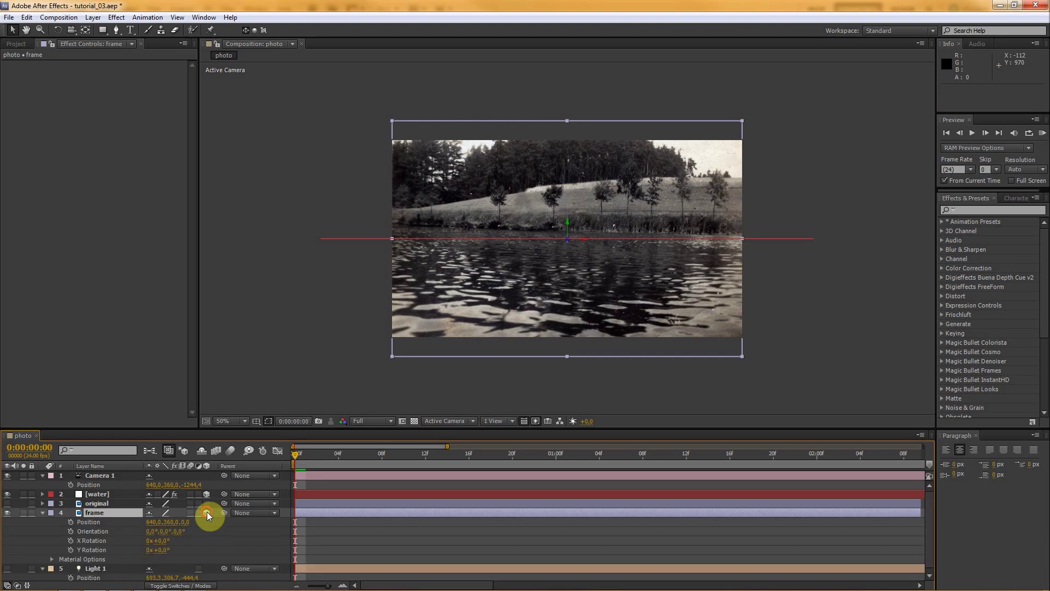
left_click_drag(222, 428, 218, 367)
left_click(44, 459)
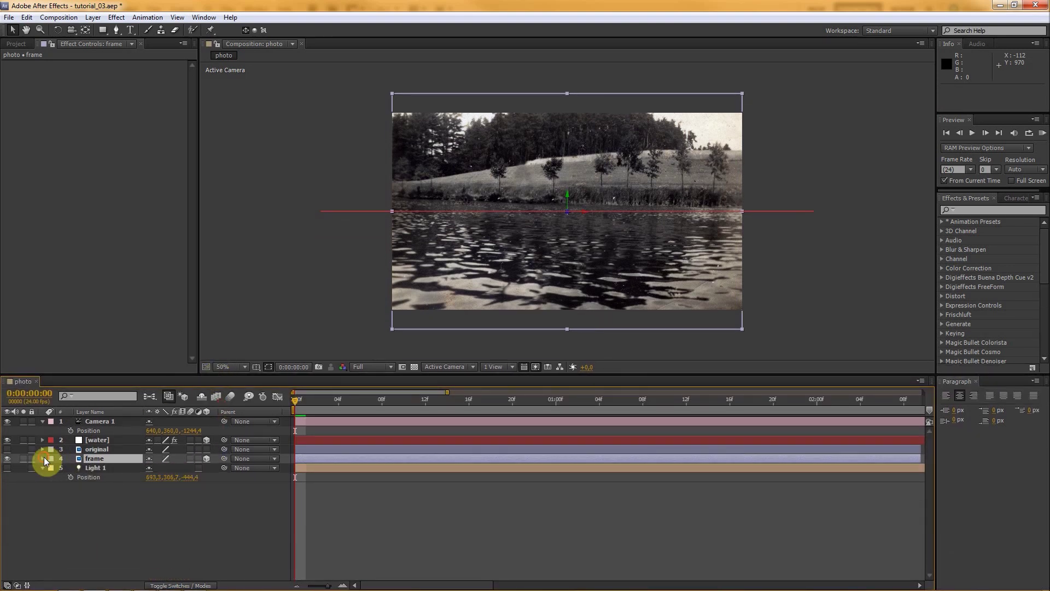
Copy the camera's Position value to the light, placing it at 640, 360, -1244.4
left_click(99, 462)
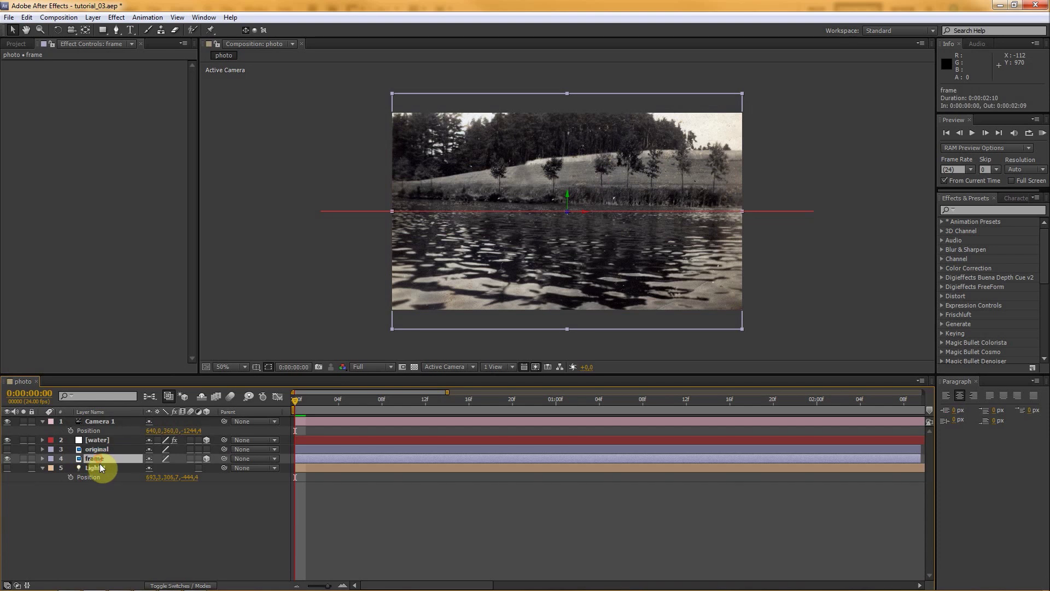
left_click(100, 468)
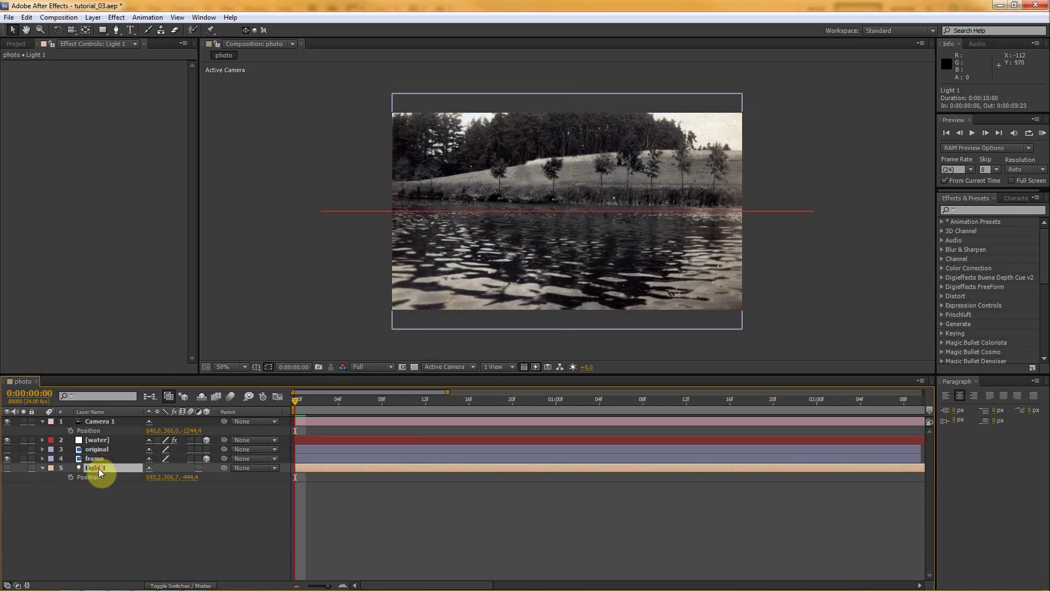
left_click(91, 430)
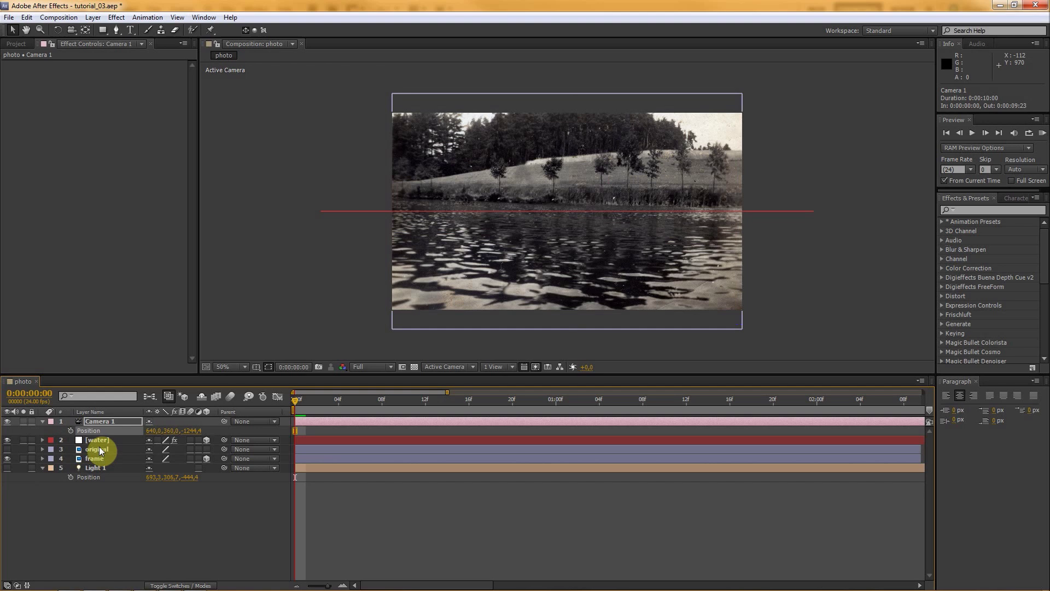
left_click(87, 478)
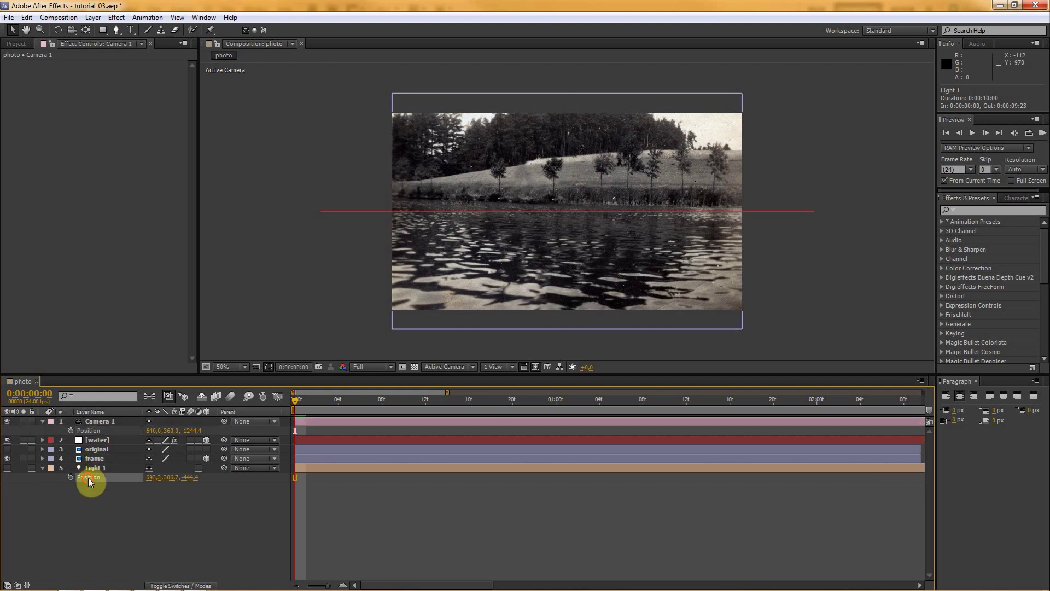
key("ctrl+v")
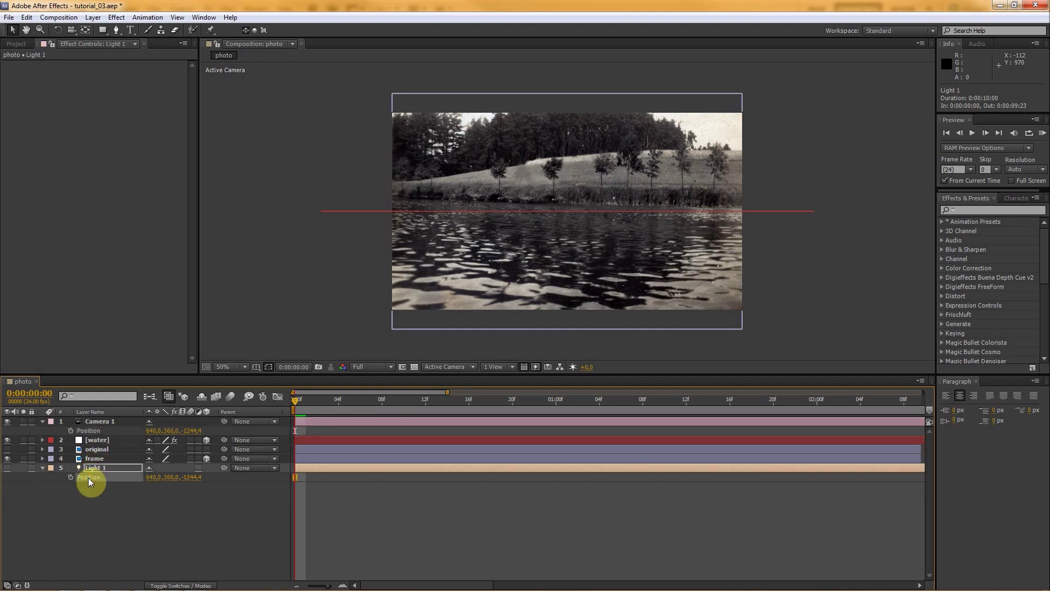
Paste the copied camera position onto the frame layer's Position, placing it at 640, 360, -1244.4
left_click(165, 457)
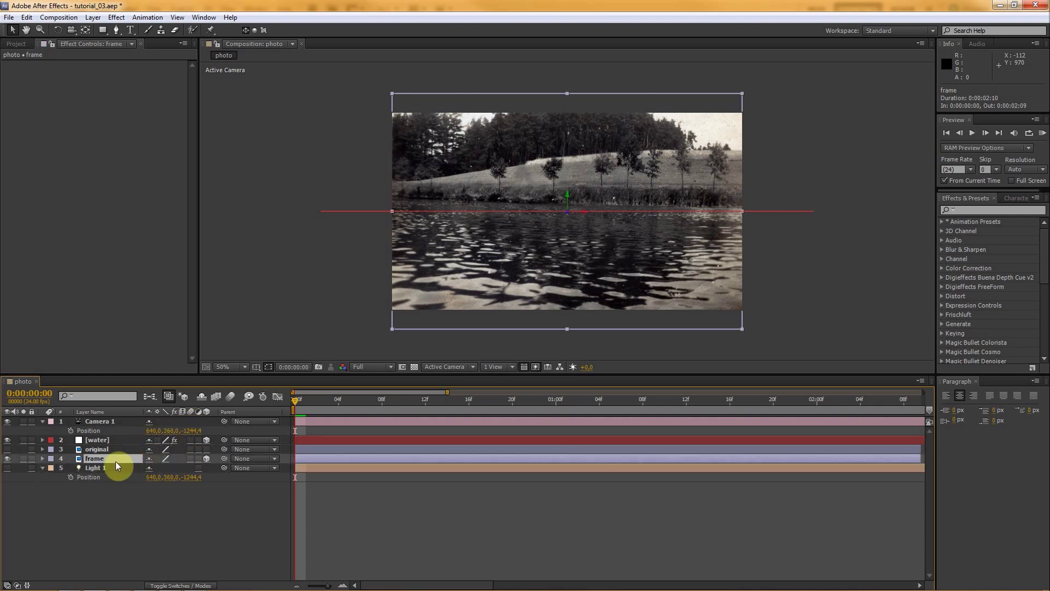
key("p")
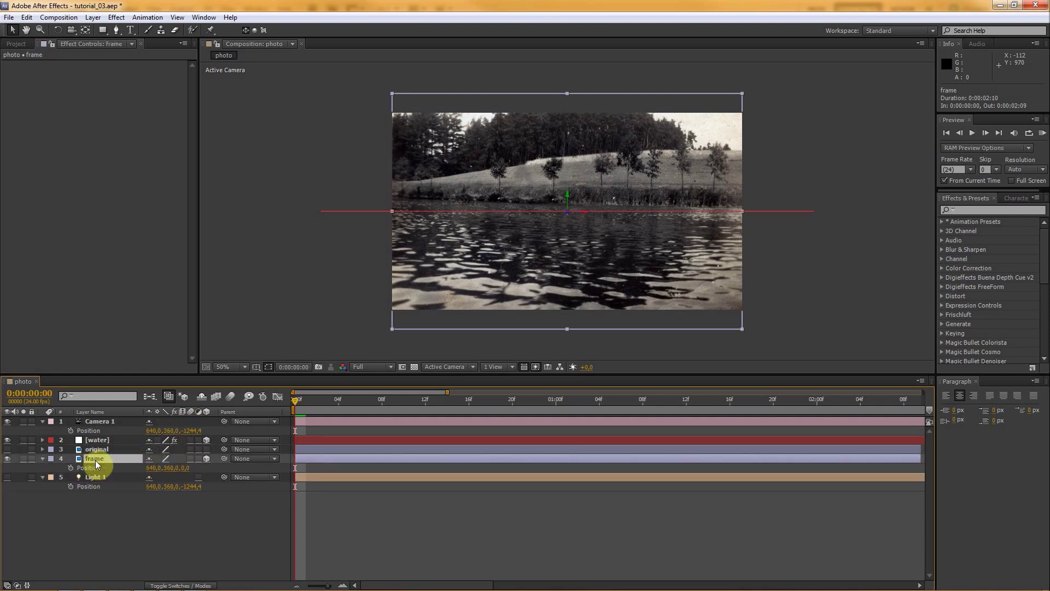
left_click(87, 467)
key("ctrl+v")
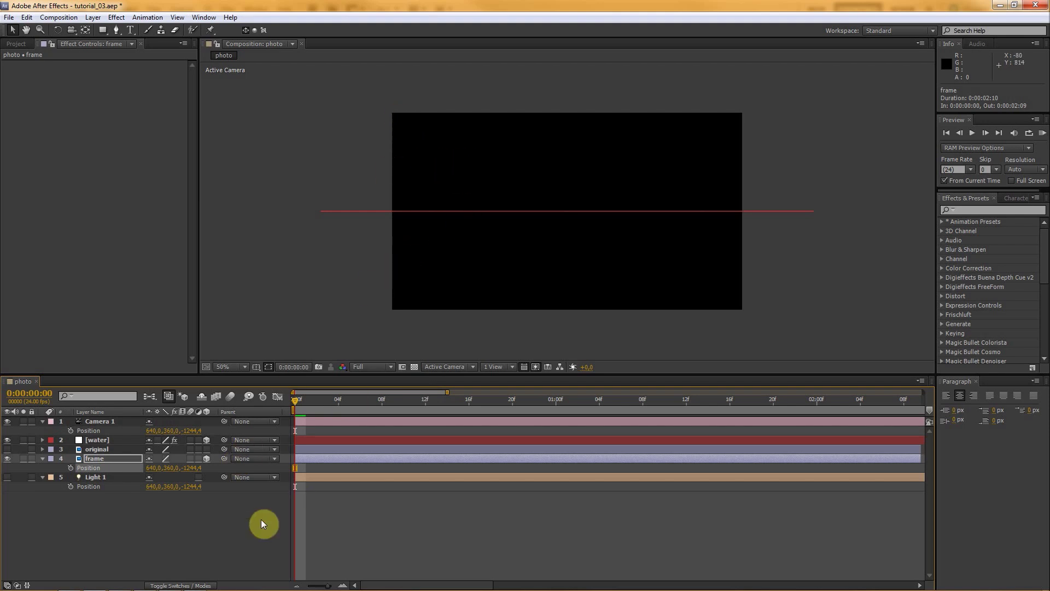
Show the original photo layer as a reference, and parent both the frame layer and the light to Camera 1
left_click(97, 449)
left_click(7, 449)
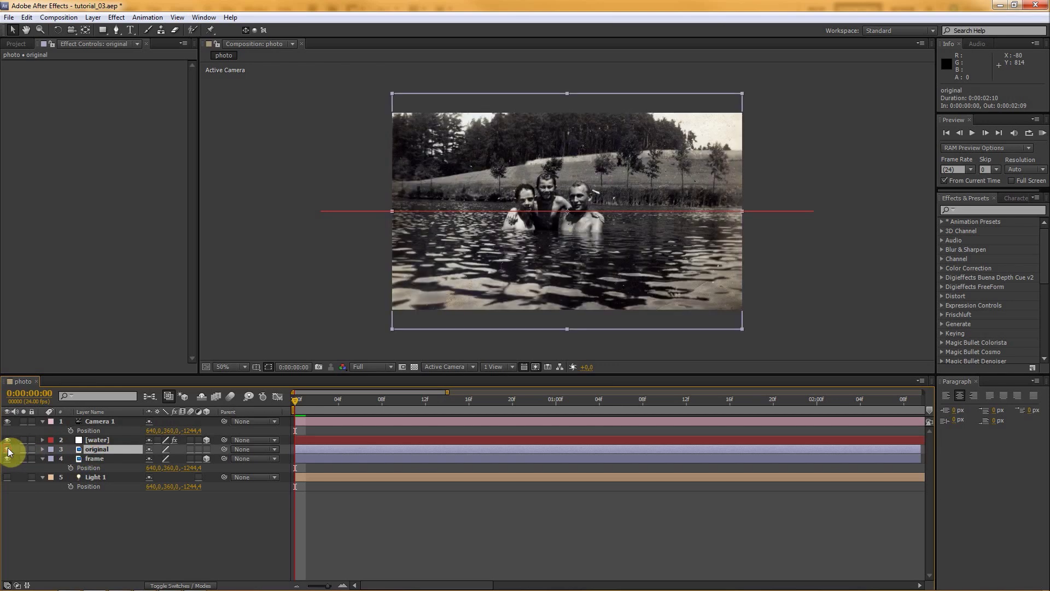
left_click(94, 459)
left_click(94, 478)
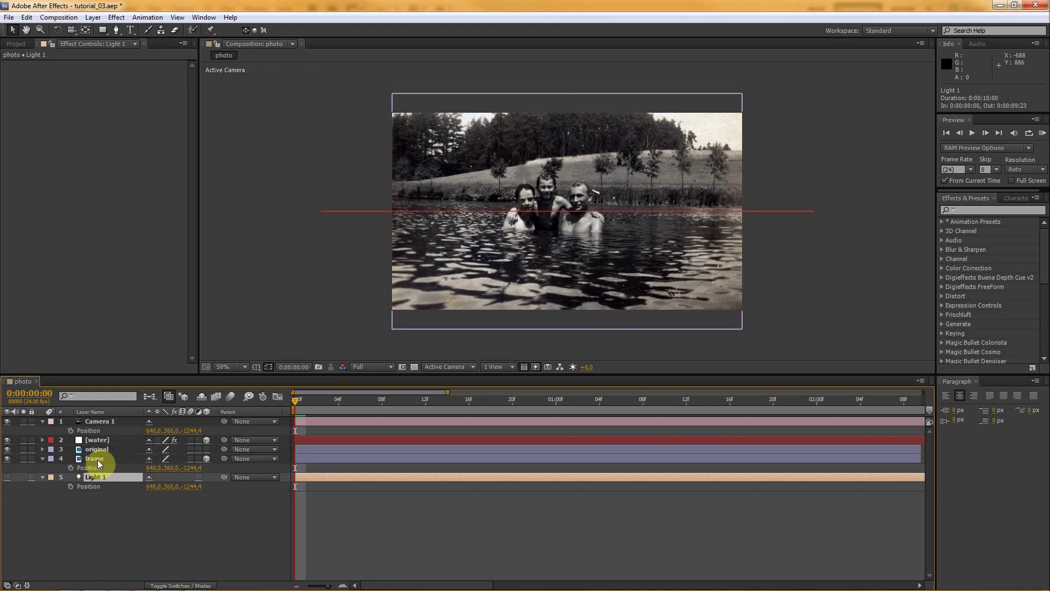
left_click(97, 459)
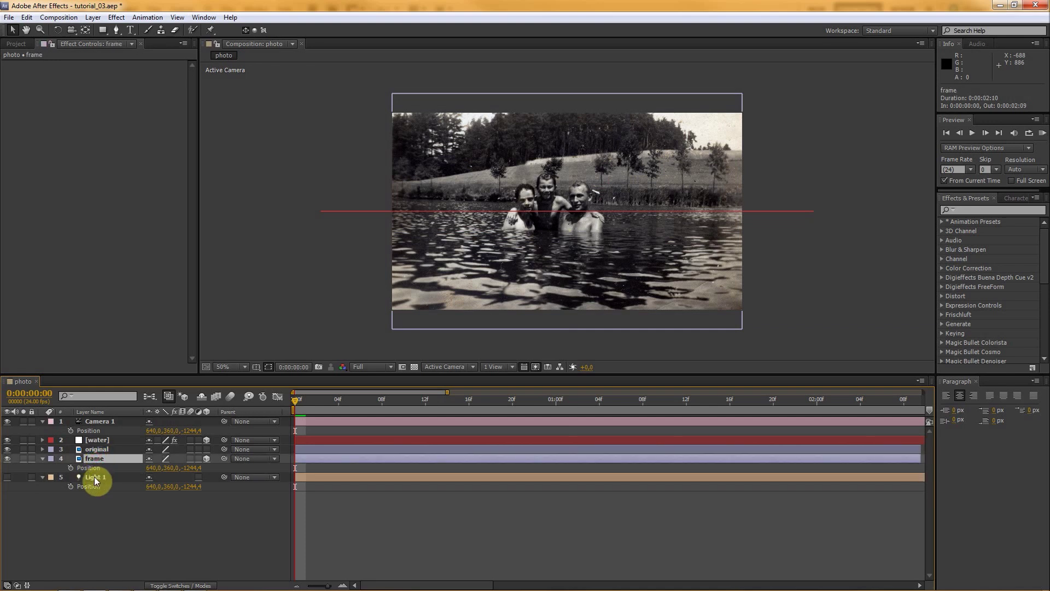
left_click(94, 477, "shift")
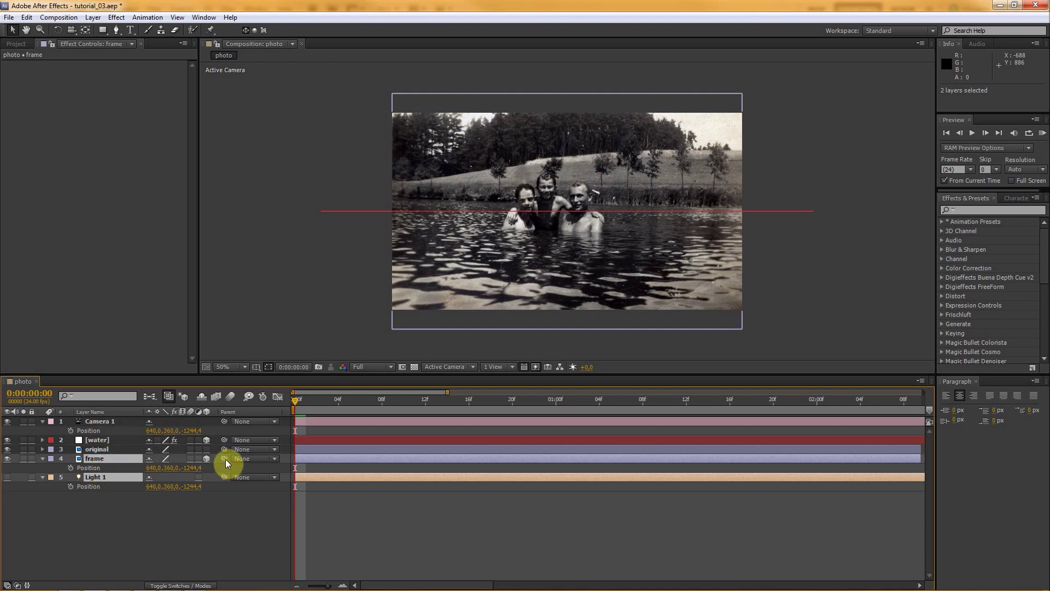
left_click_drag(224, 459, 96, 421)
Orbit the camera to a position of about 916, 155, -1196 to view the water grid in perspective from above
left_click(98, 423)
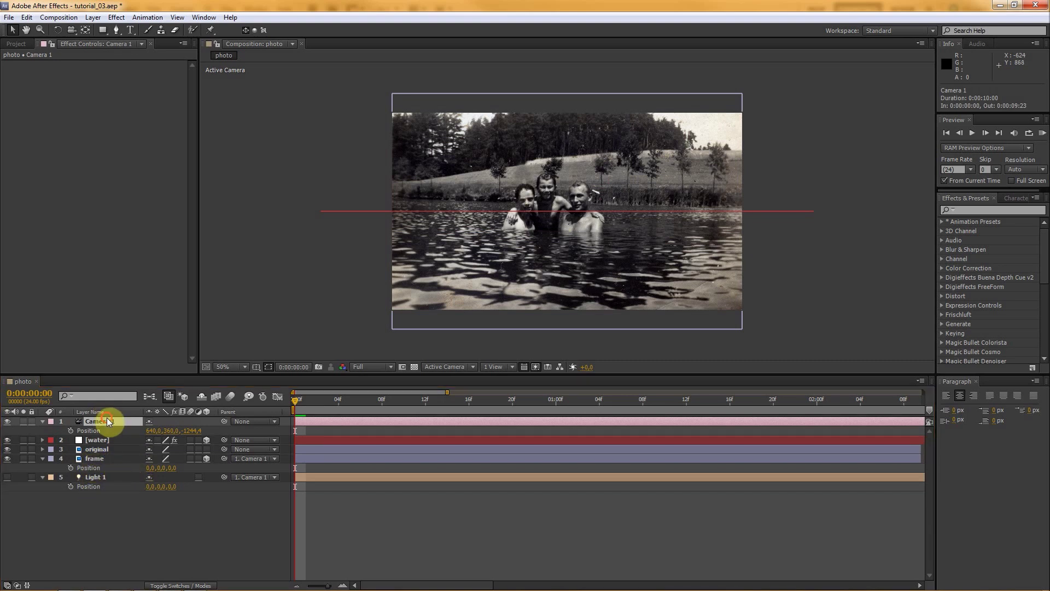
left_click(65, 33)
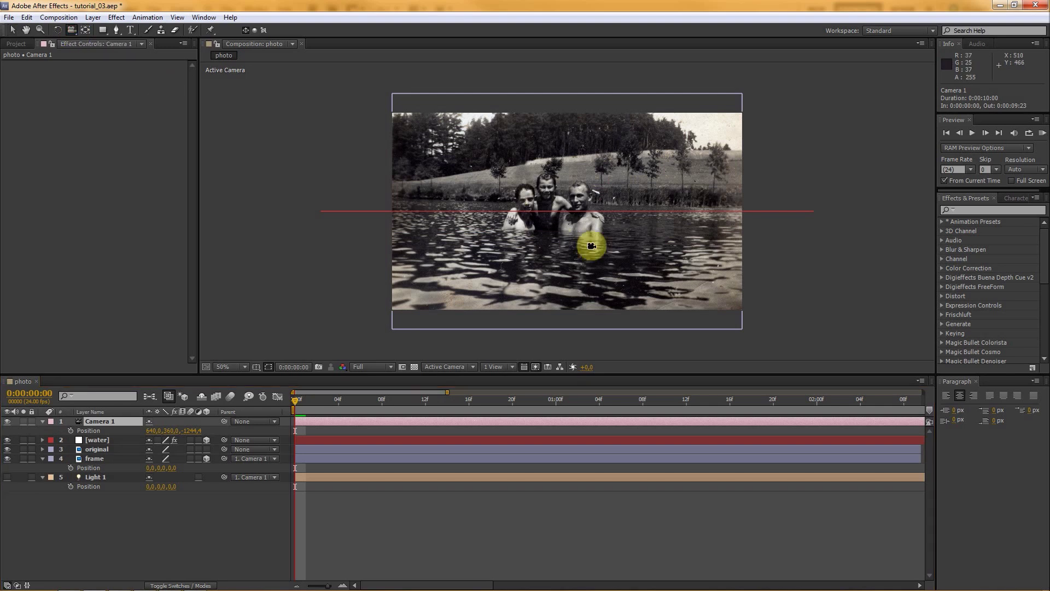
left_click(615, 194)
left_click_drag(615, 195, 602, 206)
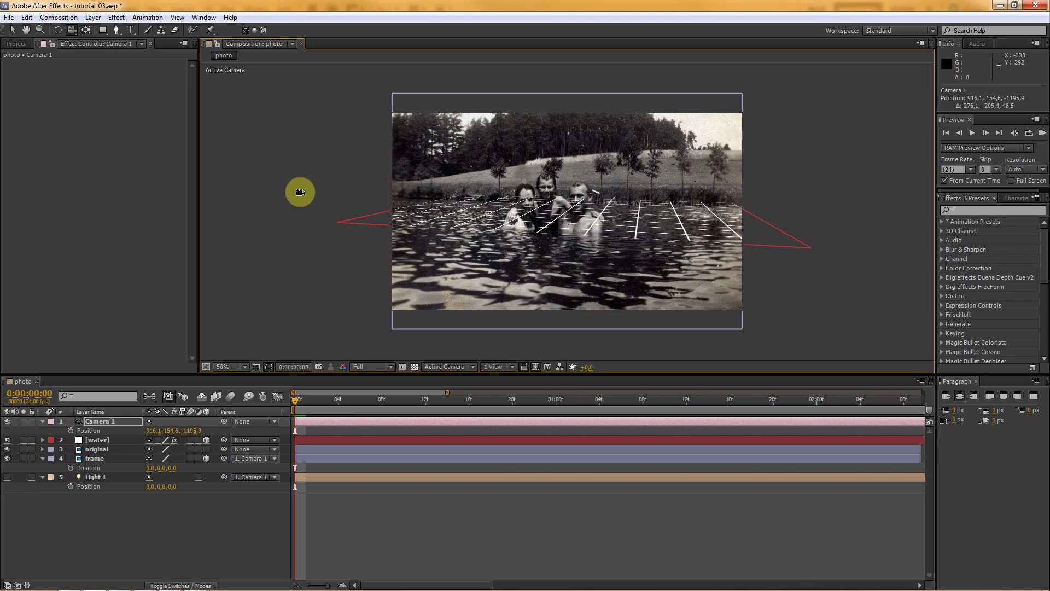
Move the camera along Z closer to the water grid, to a position of about 901, 166, -1131
key("c")
key("c")
key("c")
key("c")
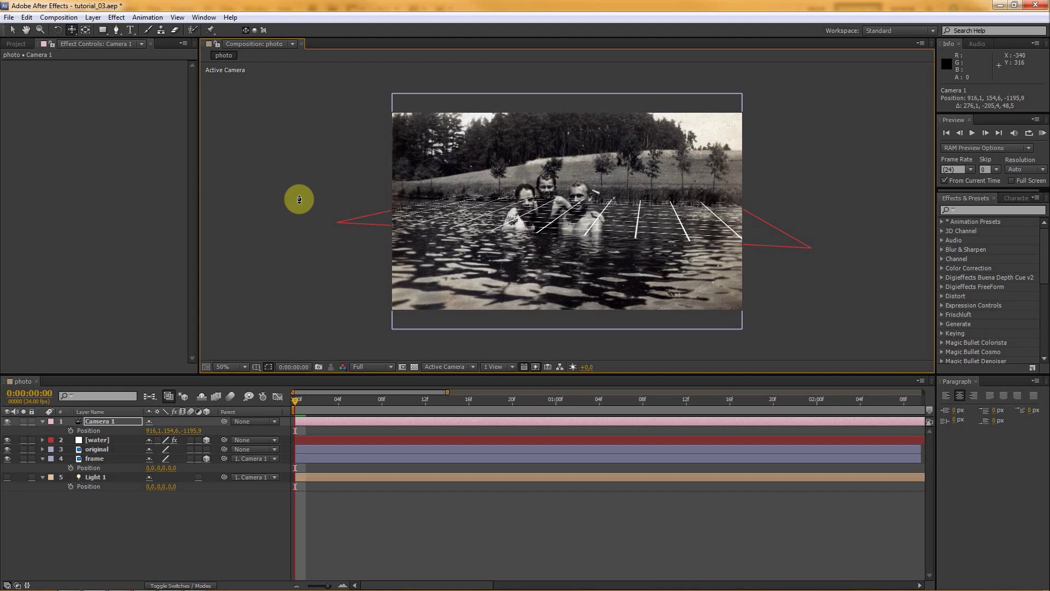
left_click_drag(300, 199, 299, 189)
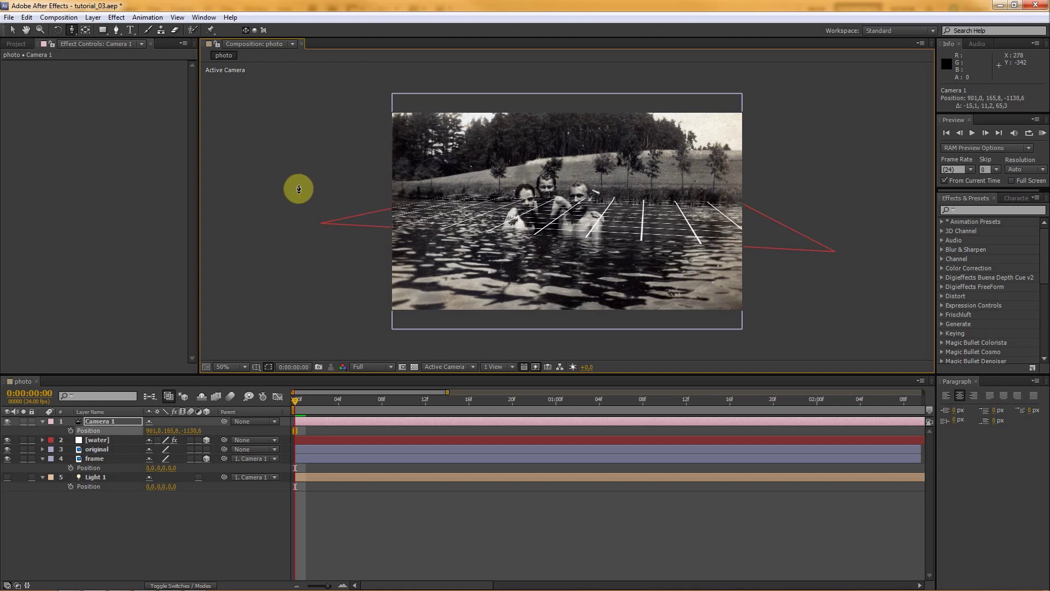
Reposition Camera 1 to about 1060, 107, -1080 so the water grid follows the perspective of the lake surface
key("c")
left_click_drag(626, 199, 627, 246)
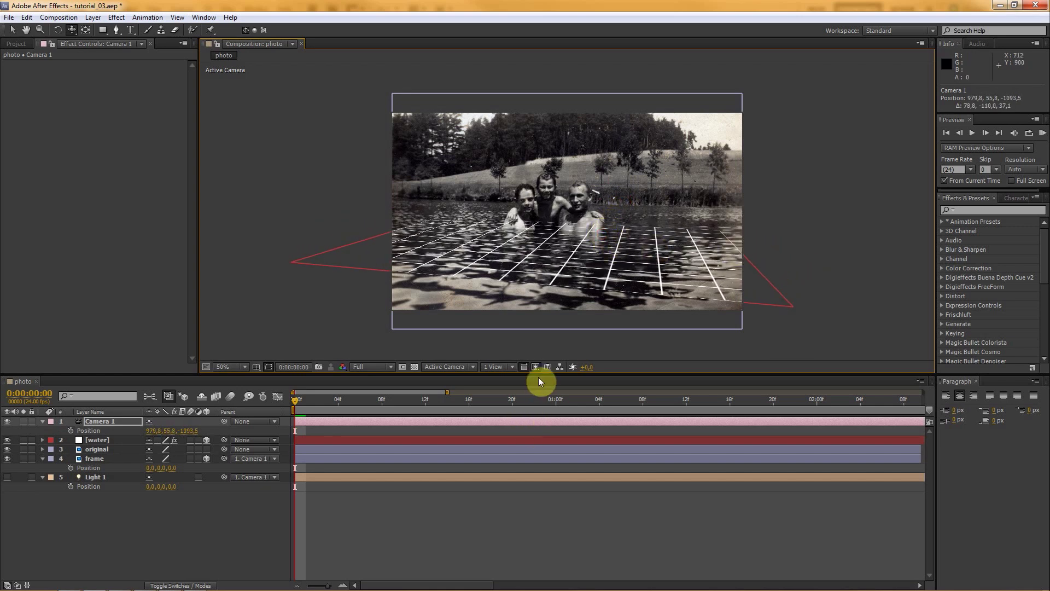
left_click_drag(540, 375, 527, 441)
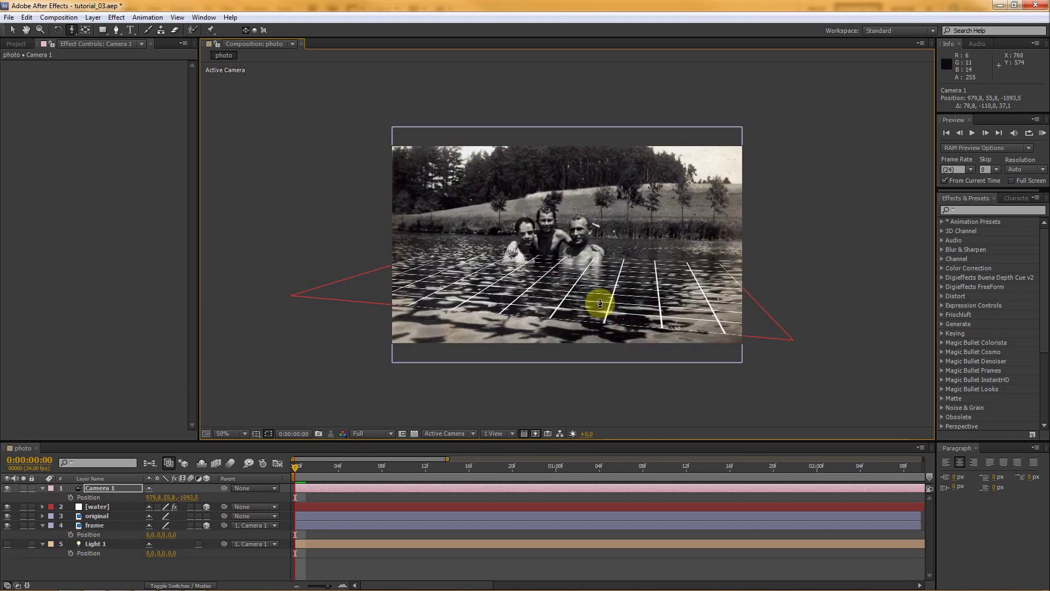
key("c")
left_click_drag(600, 302, 595, 297)
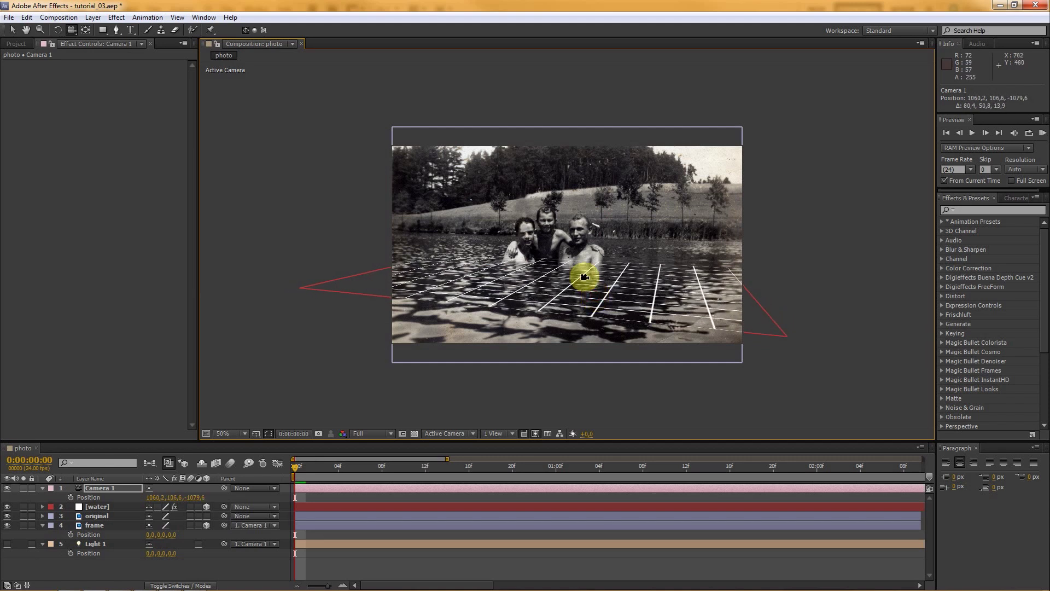
key("c")
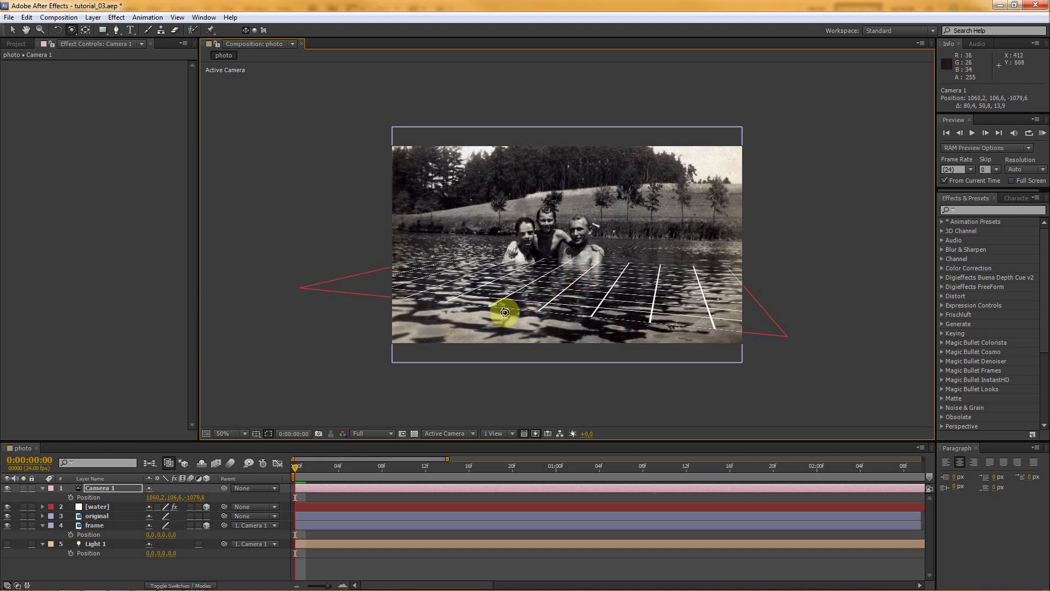
Enlarge the water layer to a scale of about 403% wide and 382% high so its grid covers the lake
key("v")
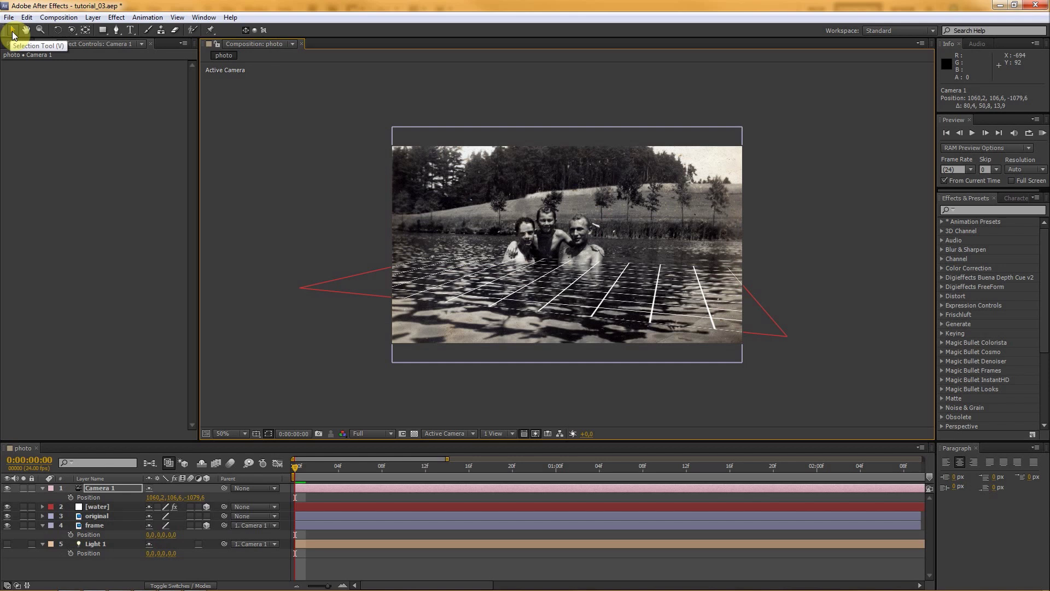
left_click(312, 292)
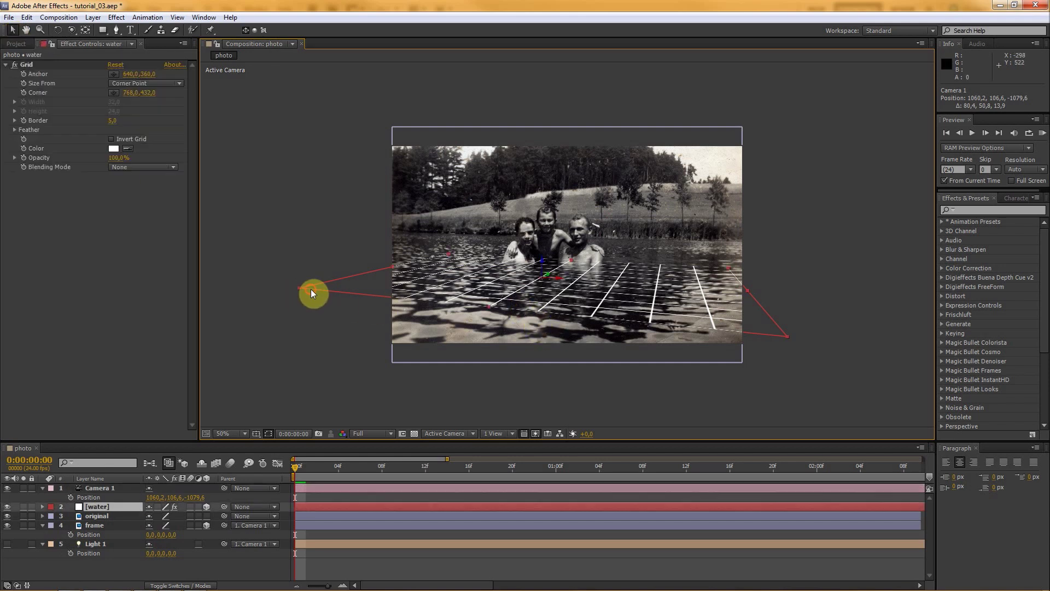
left_click_drag(500, 309, 438, 364)
left_click_drag(749, 290, 579, 255)
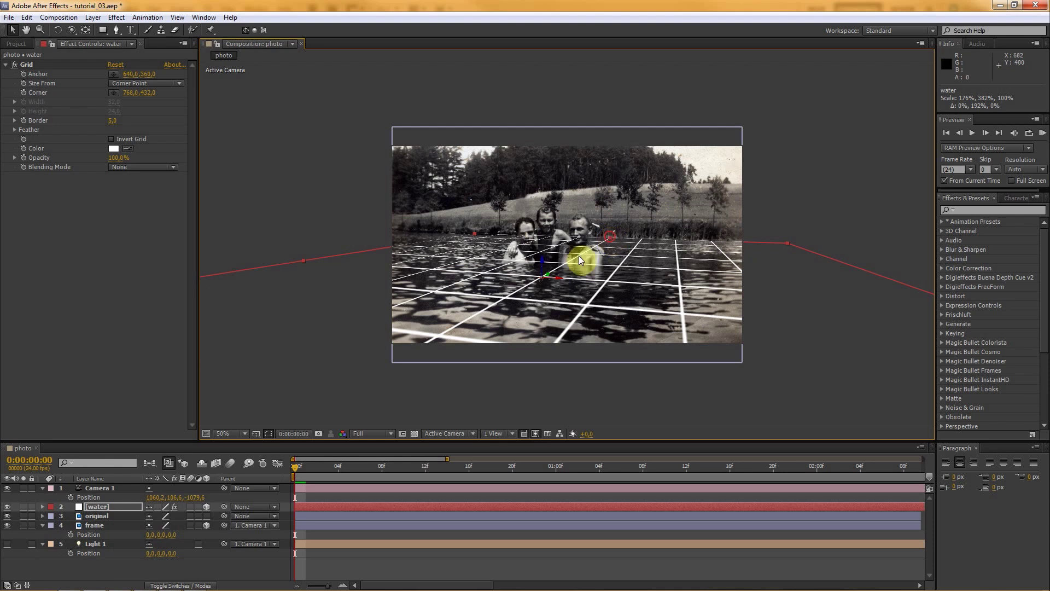
left_click_drag(300, 262, 114, 247)
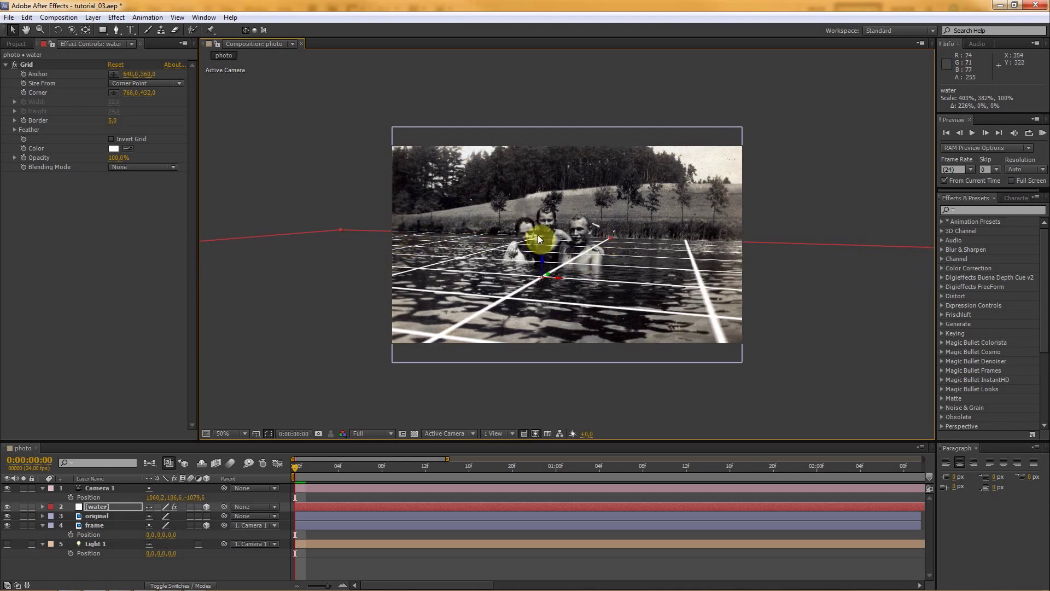
Shift the water layer in depth toward the far shore and set its vertical scale to about 368%
left_click_drag(490, 239, 602, 248)
left_click_drag(546, 274, 619, 317)
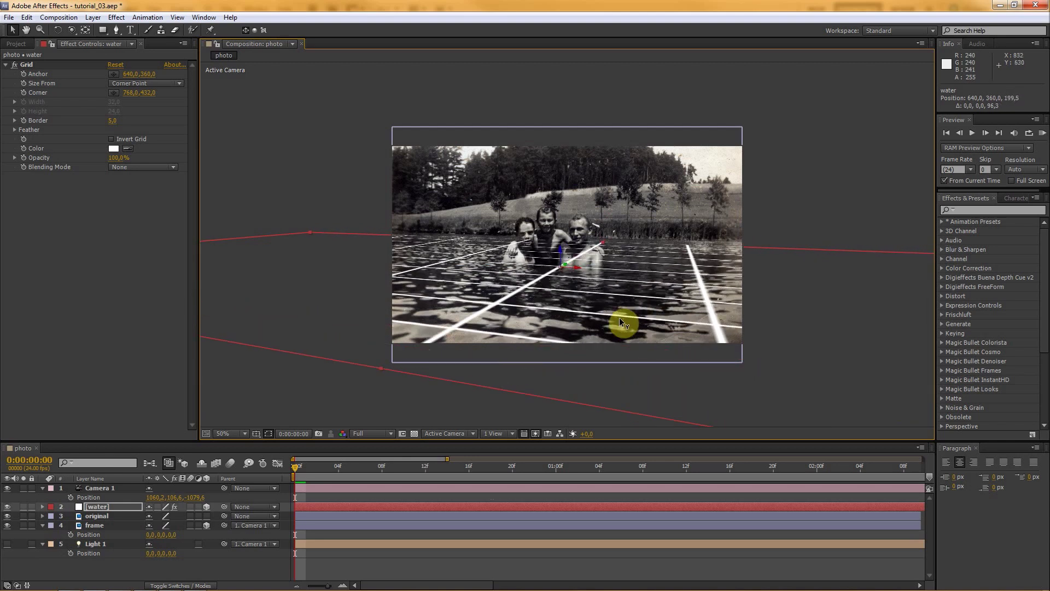
left_click_drag(380, 369, 225, 492)
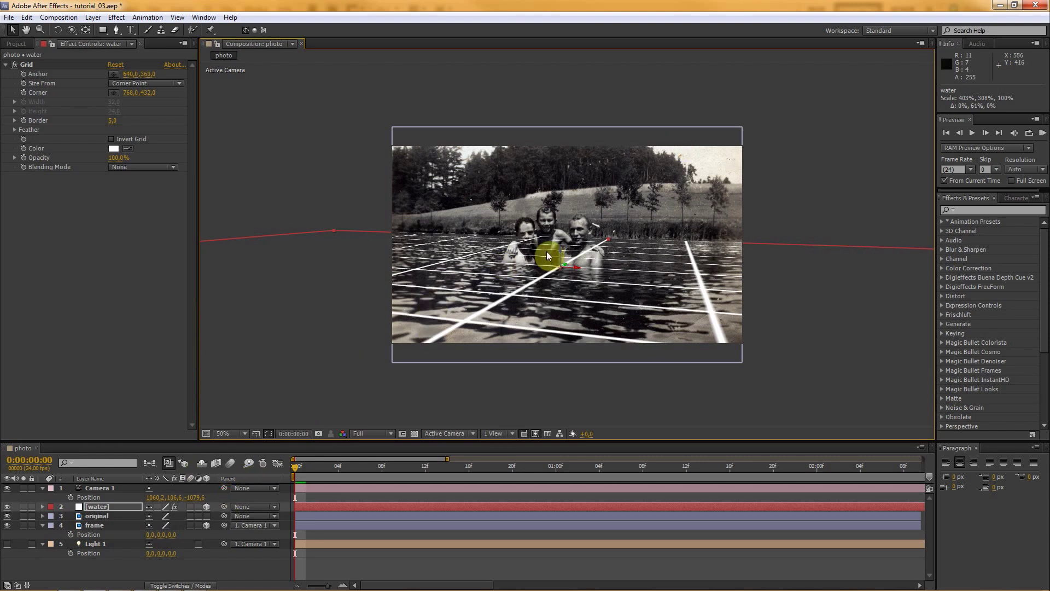
left_click_drag(561, 249, 657, 189)
left_click_drag(465, 337, 388, 388)
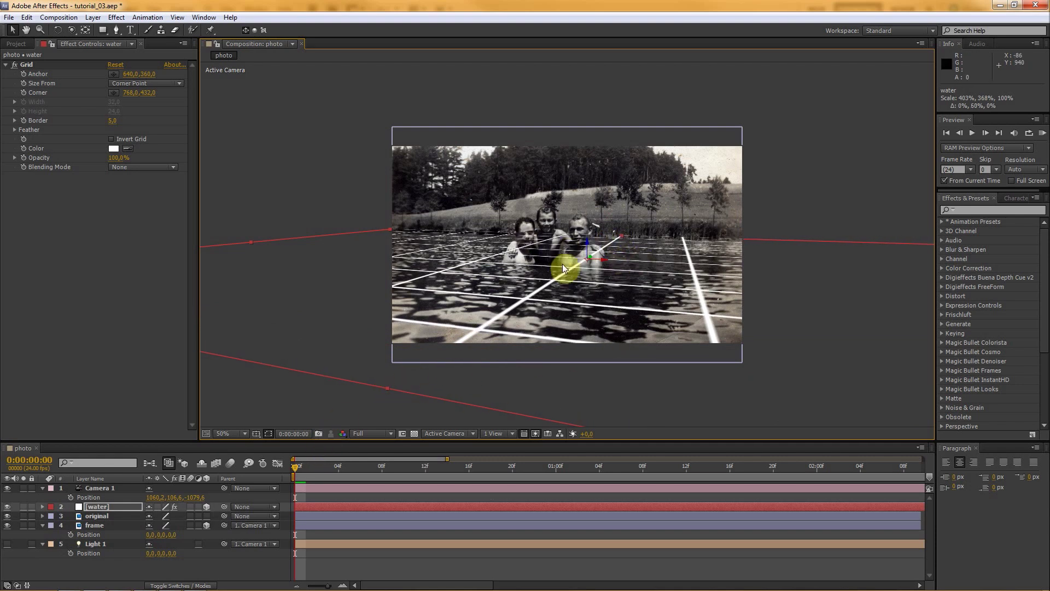
Duplicate the water layer and rename the copy bg
left_click(139, 511)
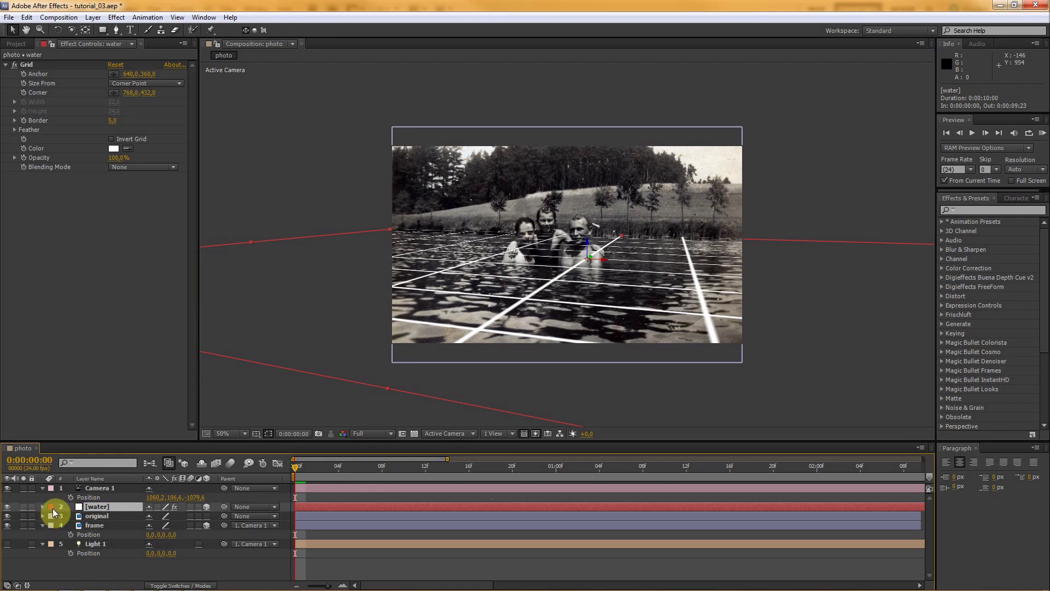
key("ctrl+d")
key("Return")
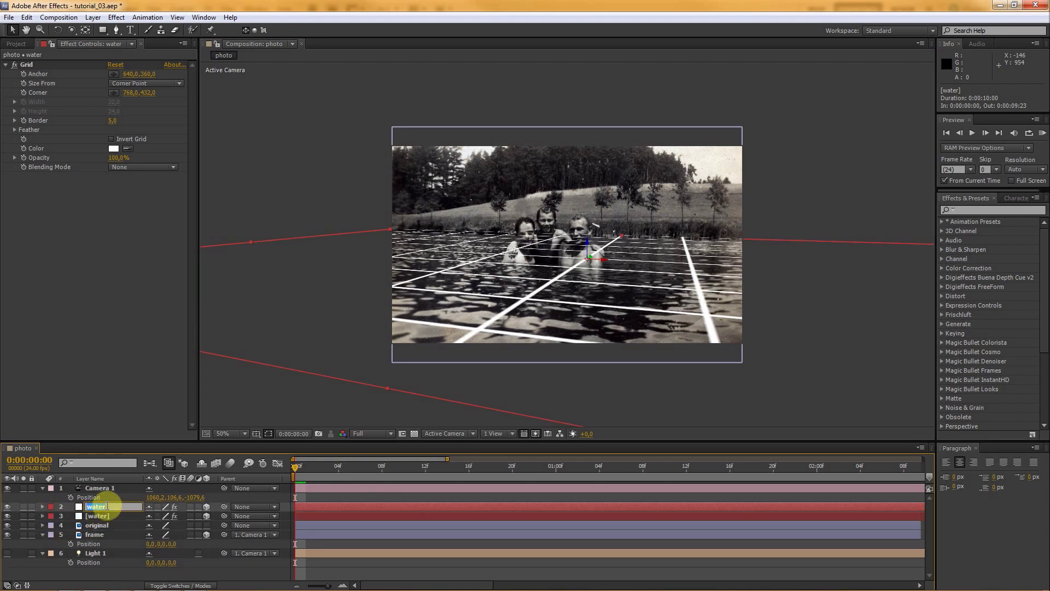
type("b")
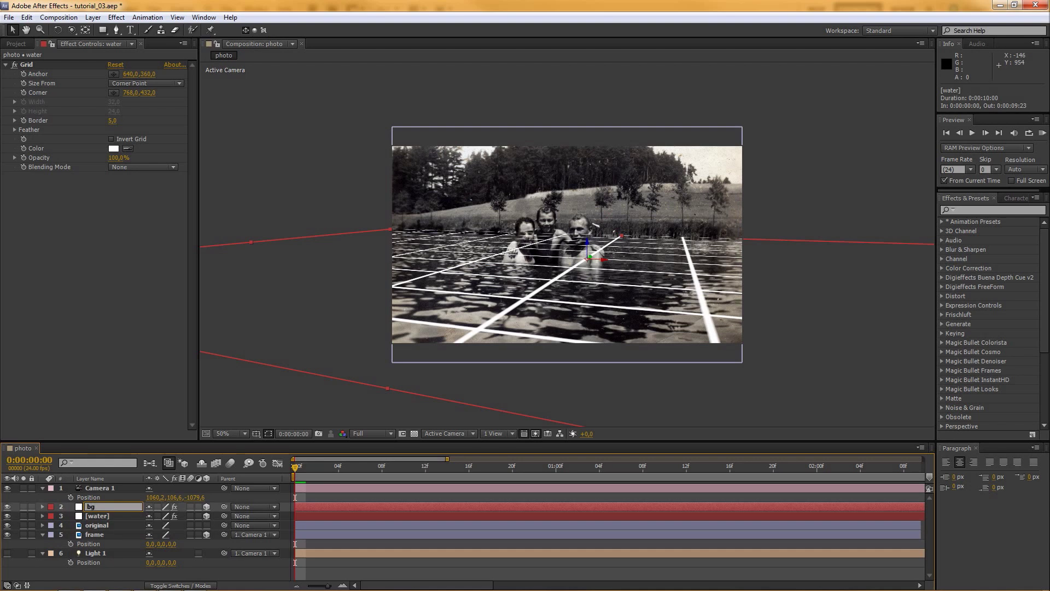
type("g")
key("Return")
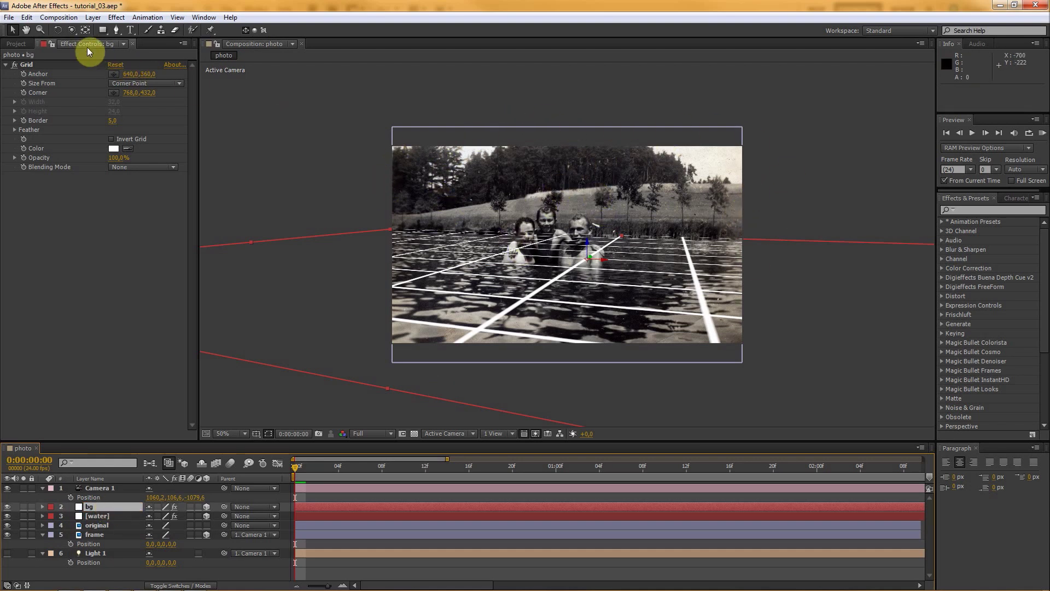
Rotate the bg layer around X to an orientation of about 296.9° and display the scene in the Left view
left_click(58, 31)
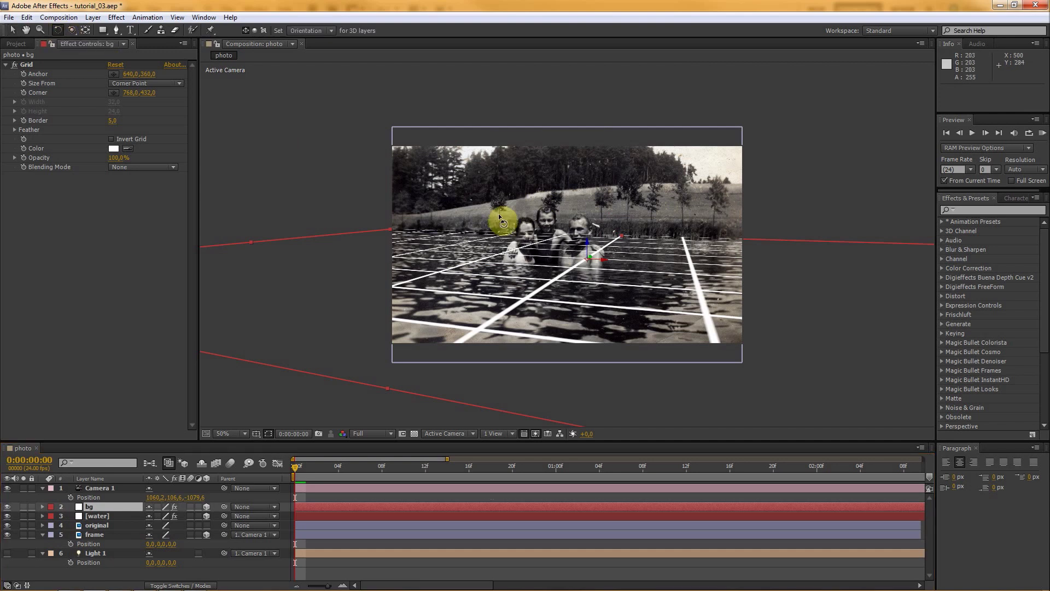
left_click_drag(606, 260, 602, 267)
left_click(495, 434)
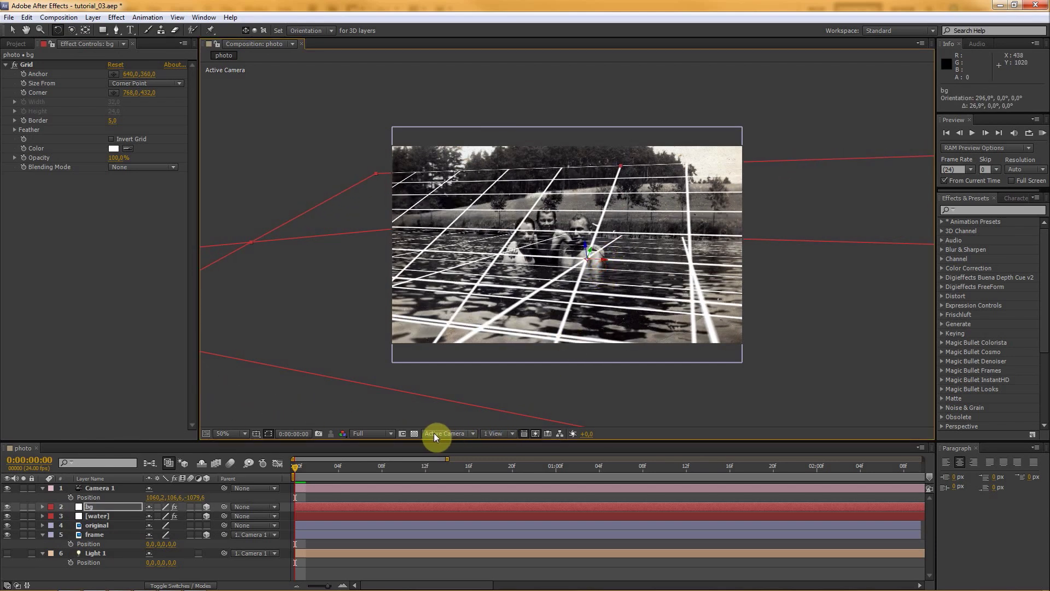
left_click(471, 435)
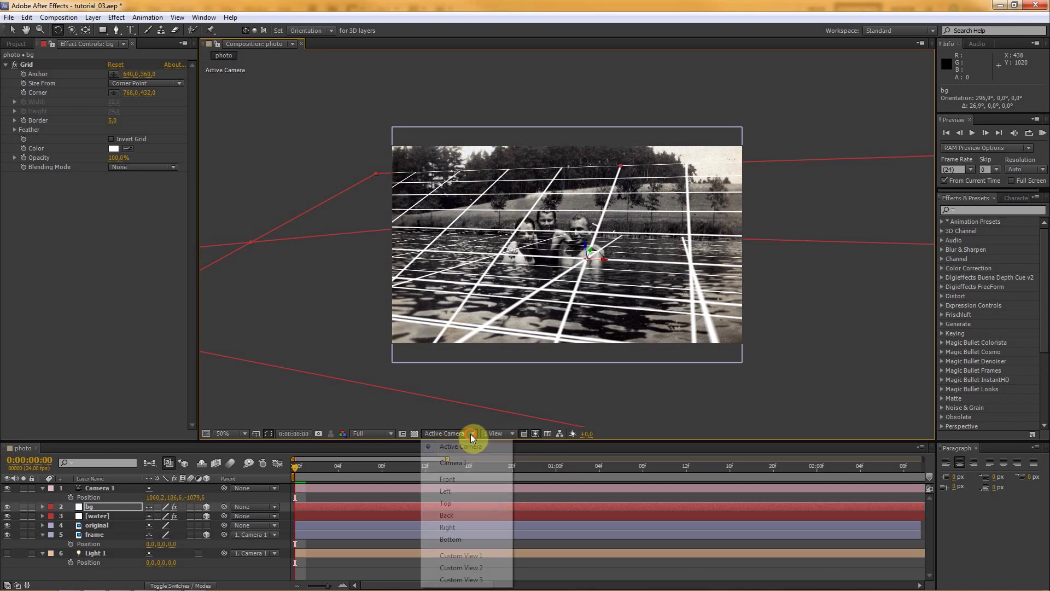
left_click(455, 480)
scroll(586, 256, "down", 4)
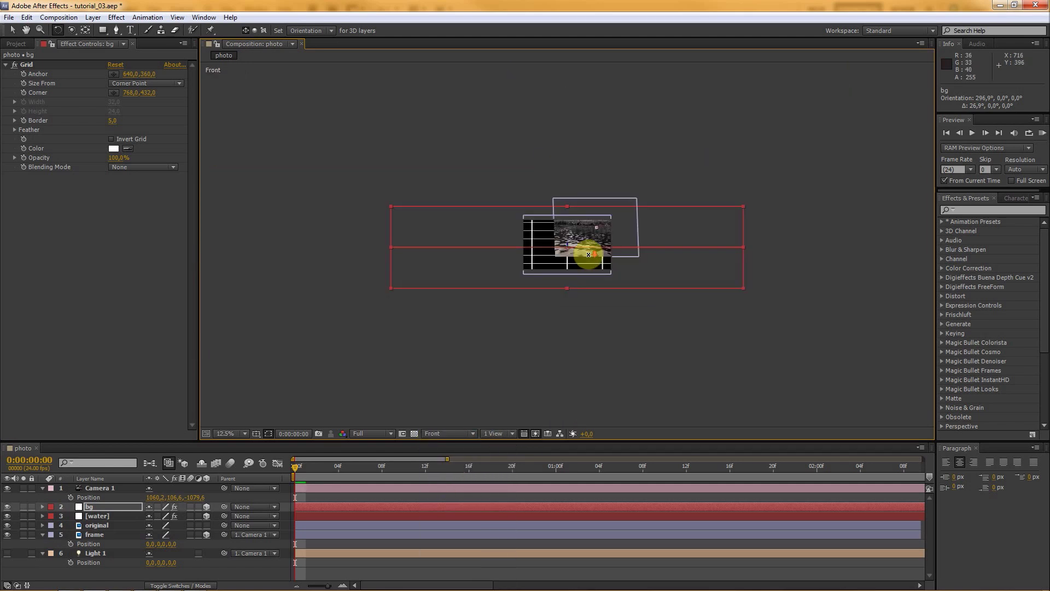
left_click(473, 434)
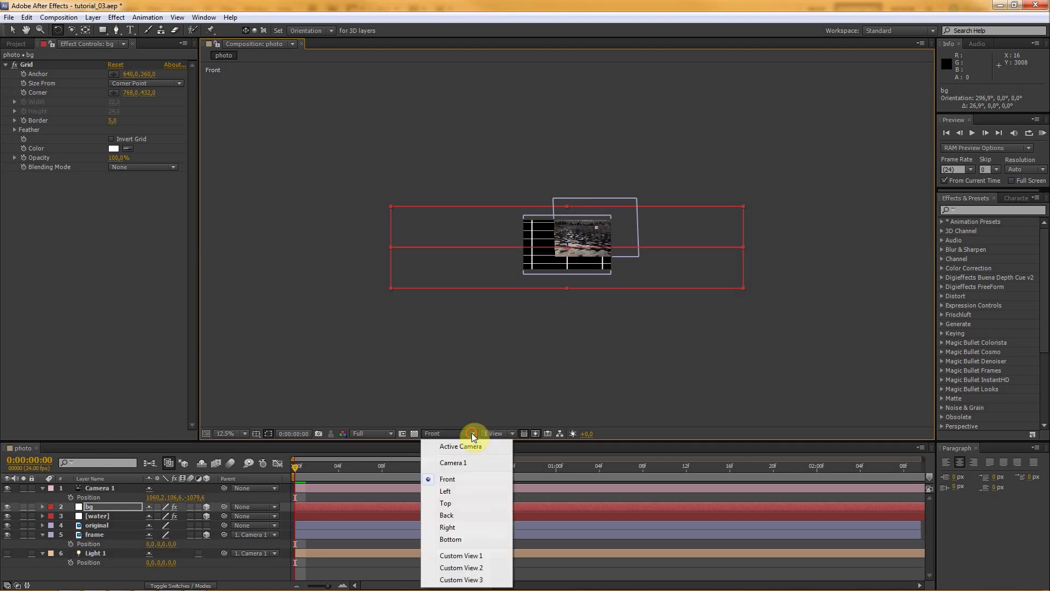
left_click(461, 491)
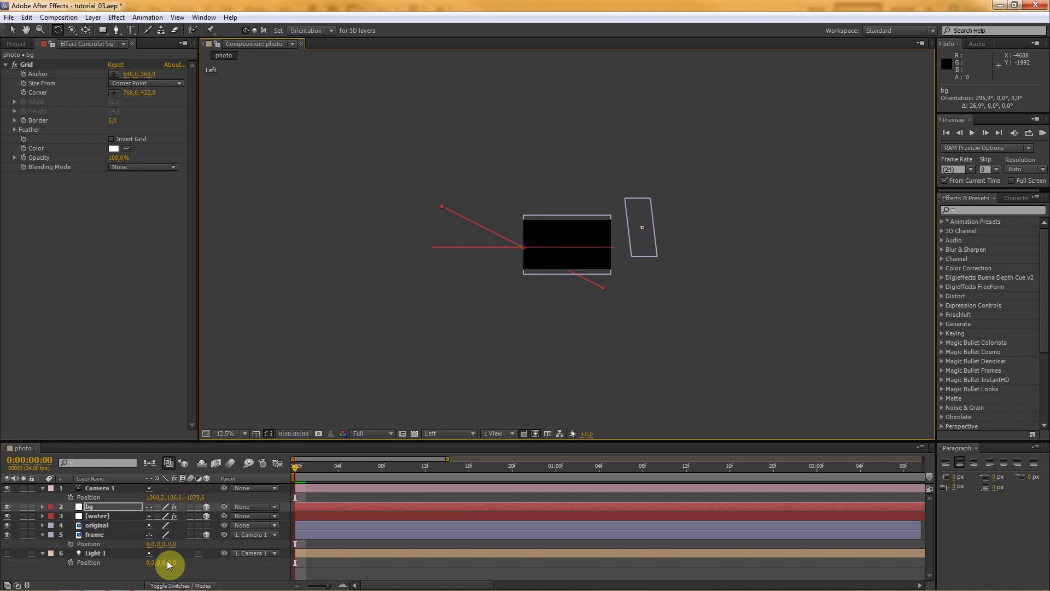
Switch to the Windows photo viewer to examine the light projection diagram, and return to After Effects
key("alt+Tab")
left_click(683, 294)
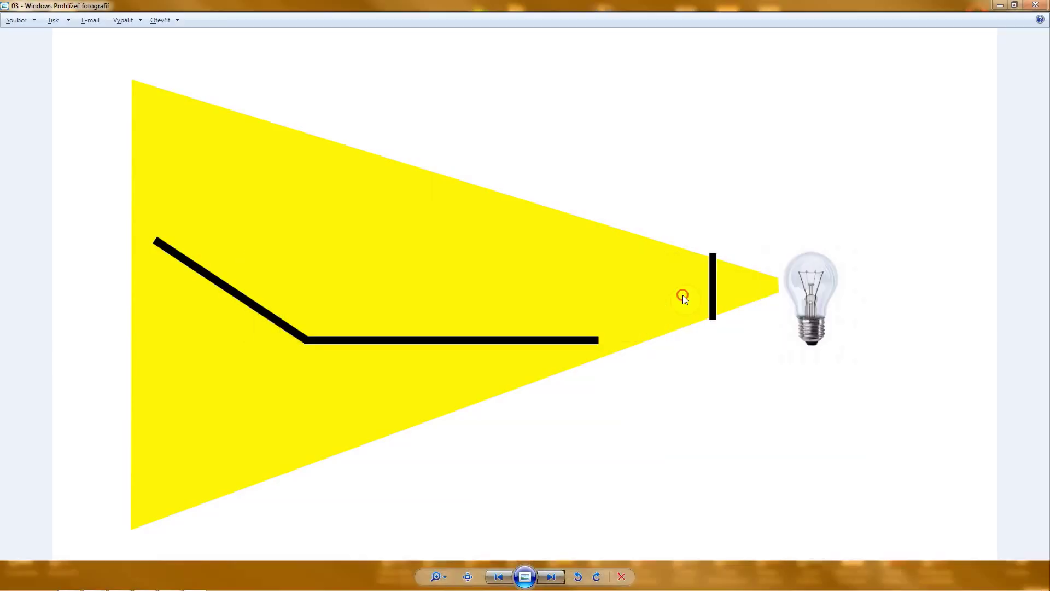
left_click(658, 381)
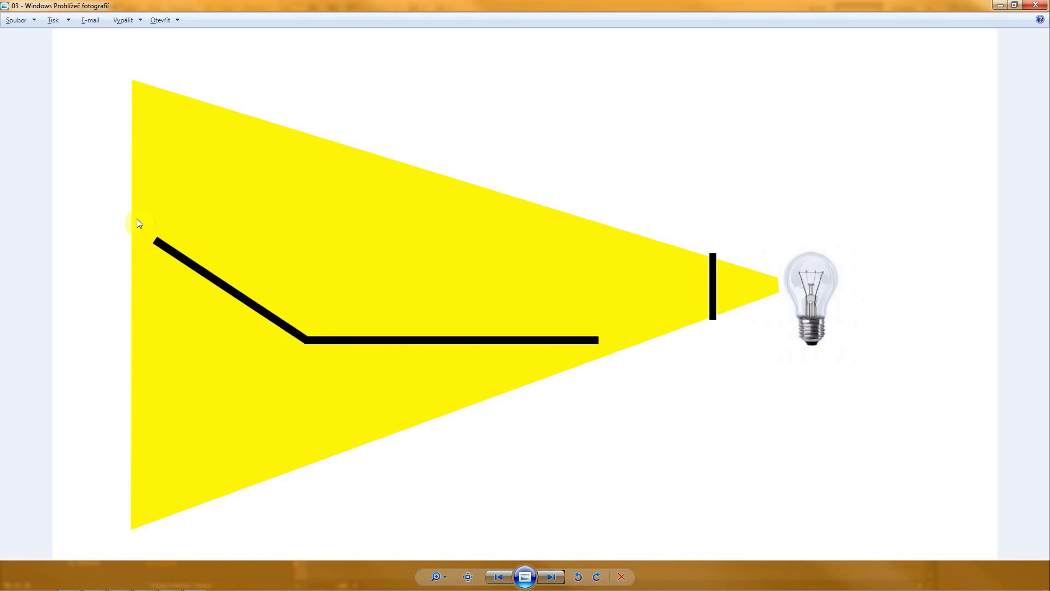
key("alt+Tab")
left_click(381, 300)
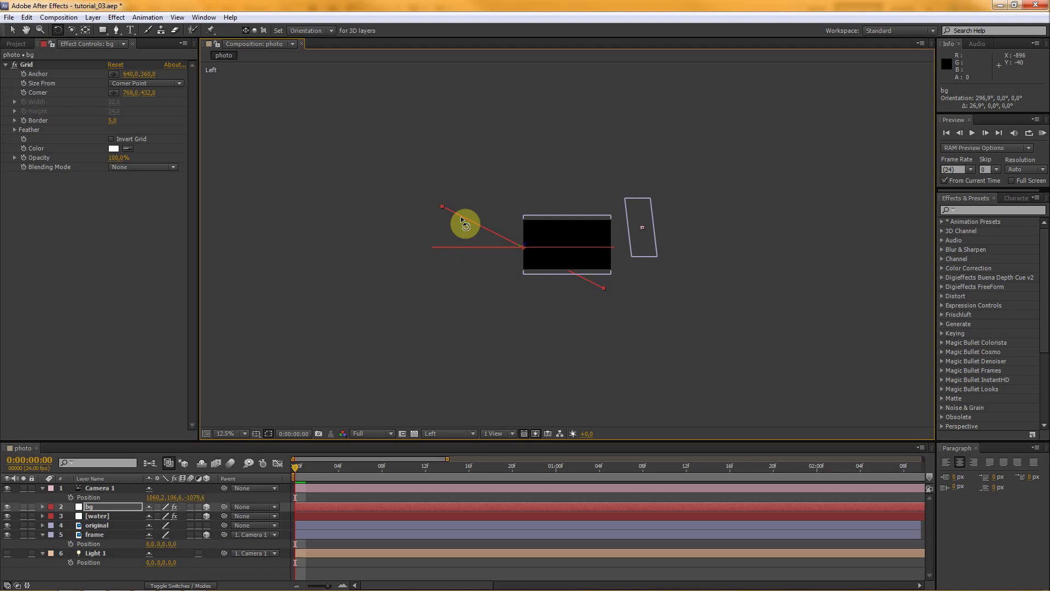
Move the tilted bg layer upward in the Left view to a position of about 640, -12, 757
key("v")
scroll(467, 237, "up", 4)
scroll(469, 248, "down", 2)
scroll(468, 248, "up", 2)
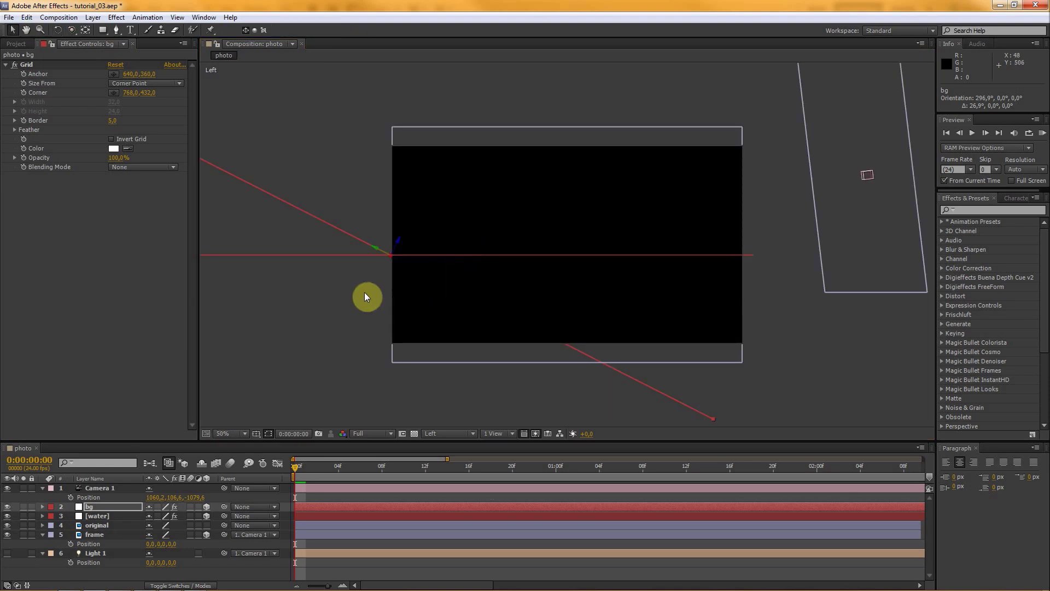
left_click_drag(356, 294, 629, 263)
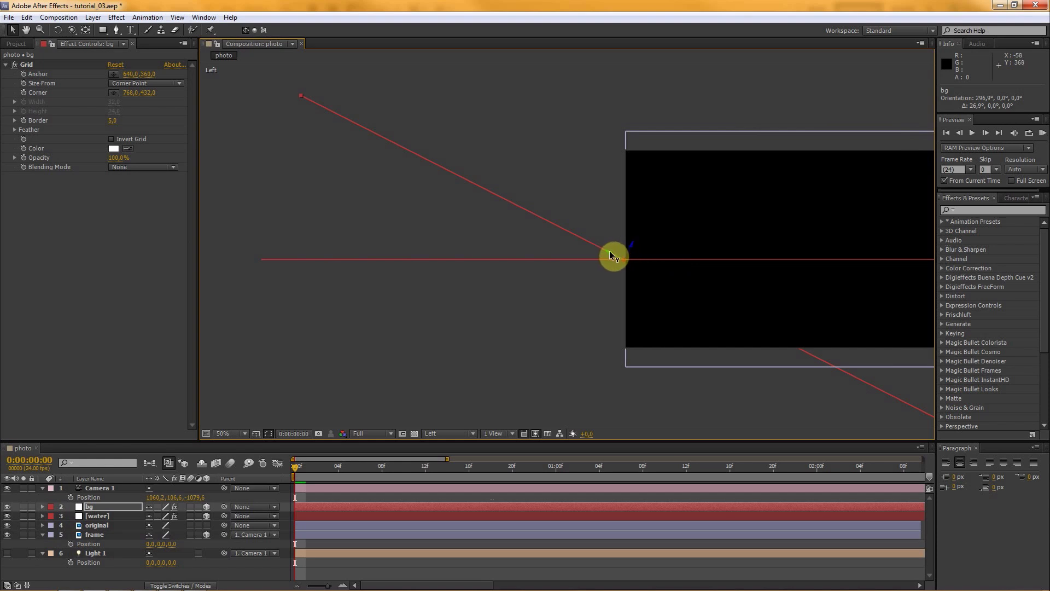
left_click_drag(610, 253, 605, 253)
left_click_drag(543, 235, 596, 137)
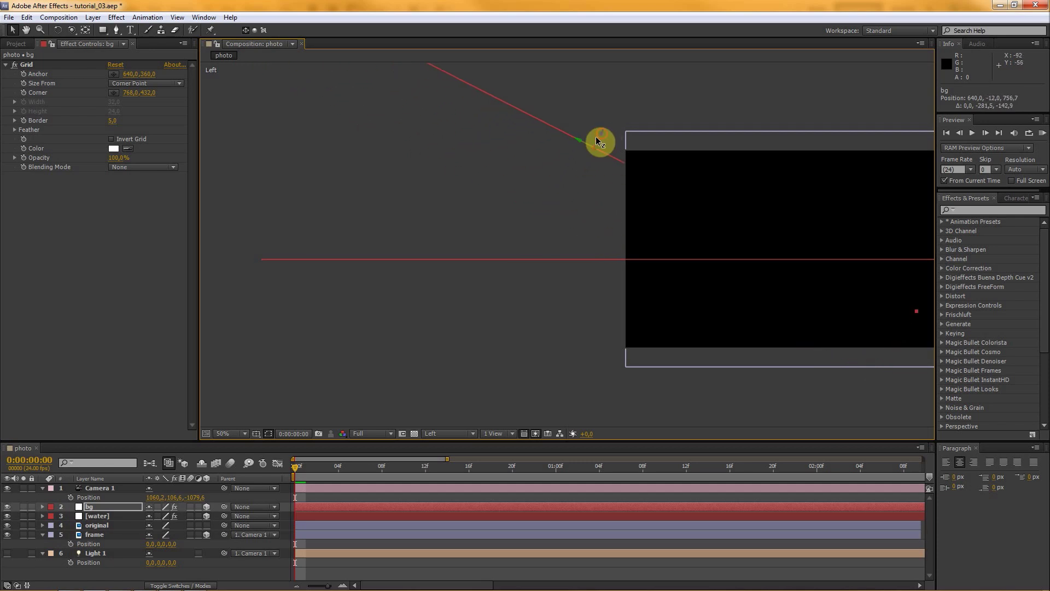
Switch to world axes and move bg to about 640, -199, 3143, joining its lower edge to the water's far end
left_click(253, 31)
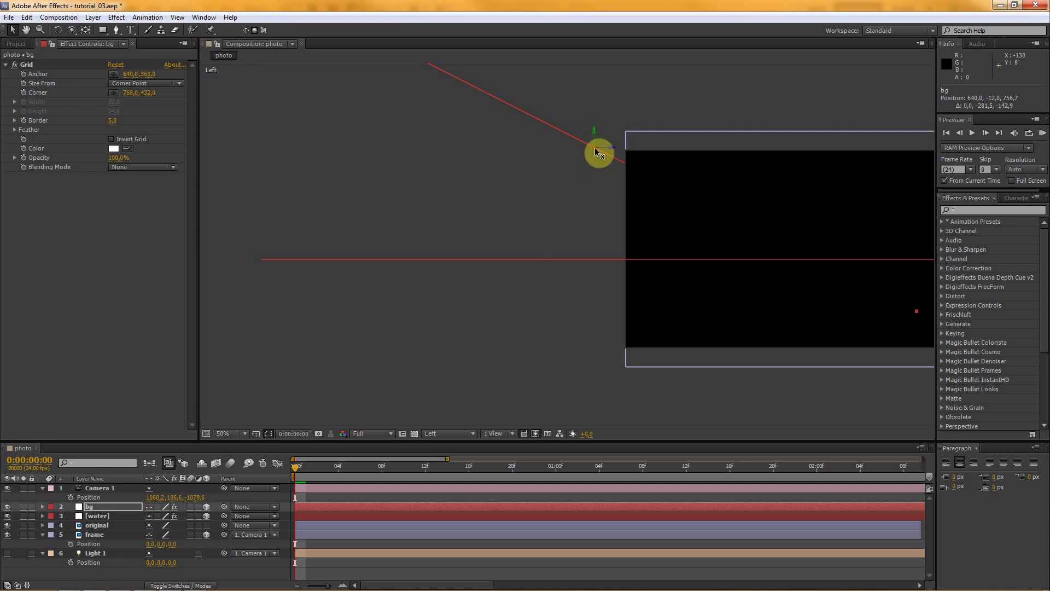
left_click_drag(610, 145, 157, 146)
key("comma")
key("comma")
left_click_drag(369, 199, 258, 162)
key("period")
key("period")
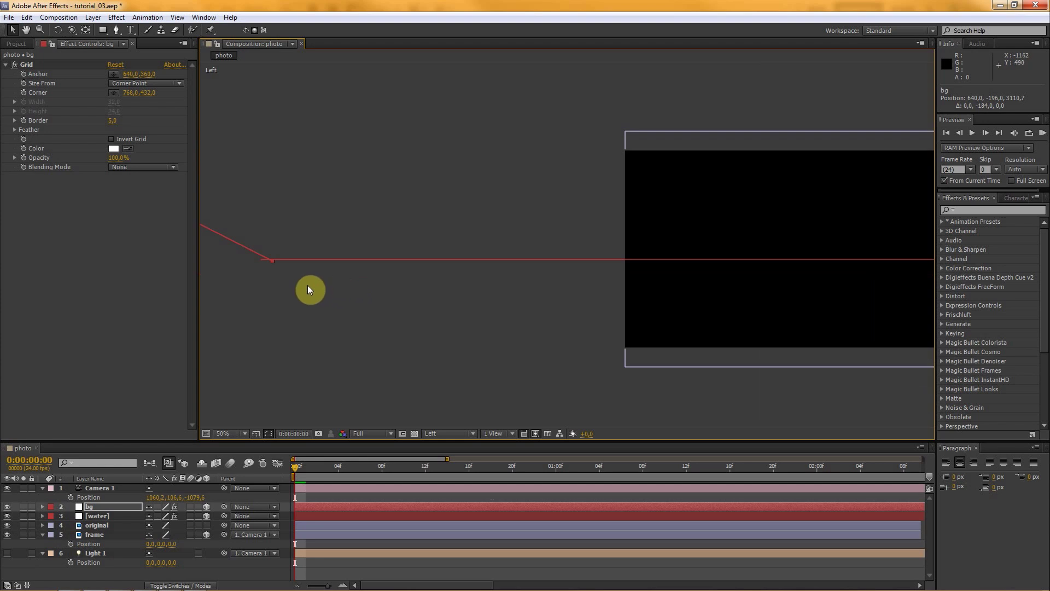
scroll(500, 301, "up", 2)
left_click_drag(380, 340, 344, 335)
Return to the Active Camera view and slide the bg layer along X to about -423
left_click(444, 432)
left_click(457, 443)
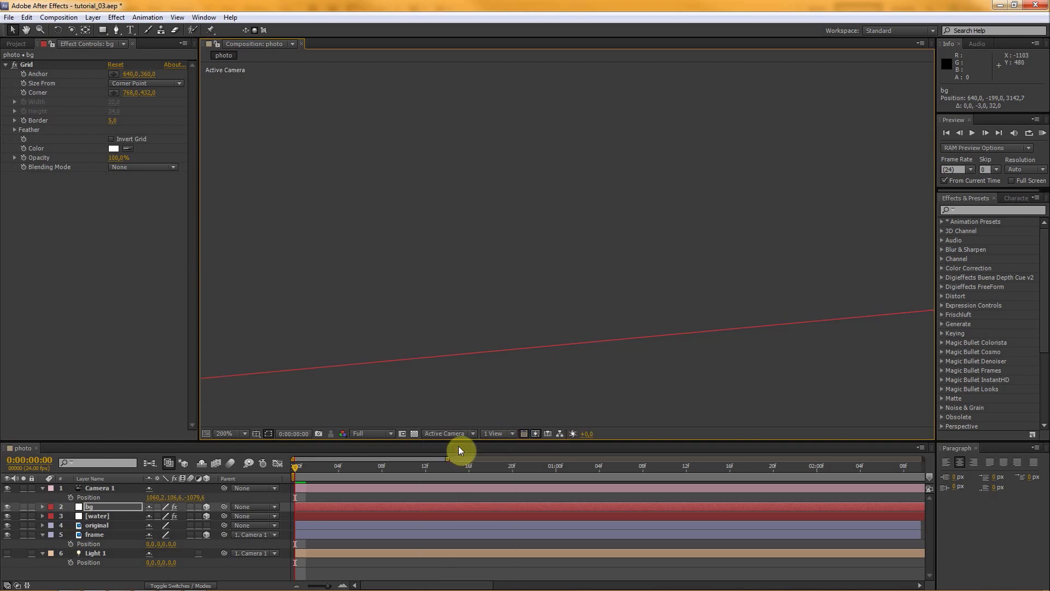
scroll(486, 343, "down", 8)
scroll(448, 254, "up", 6)
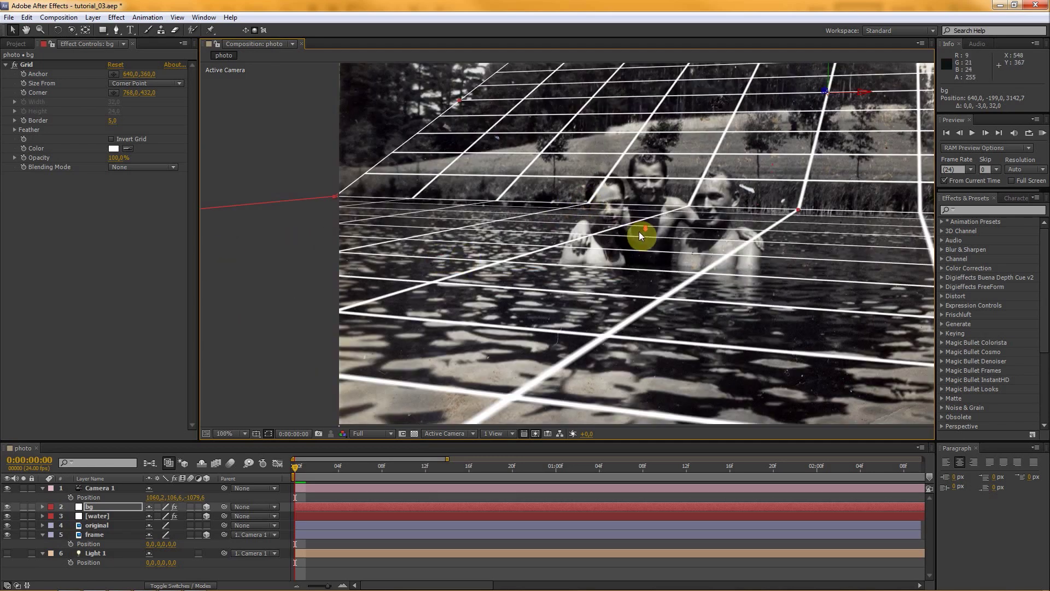
scroll(639, 231, "down", 2)
key("h")
left_click_drag(720, 206, 660, 281)
key("v")
left_click_drag(634, 244, 339, 237)
left_click(547, 234)
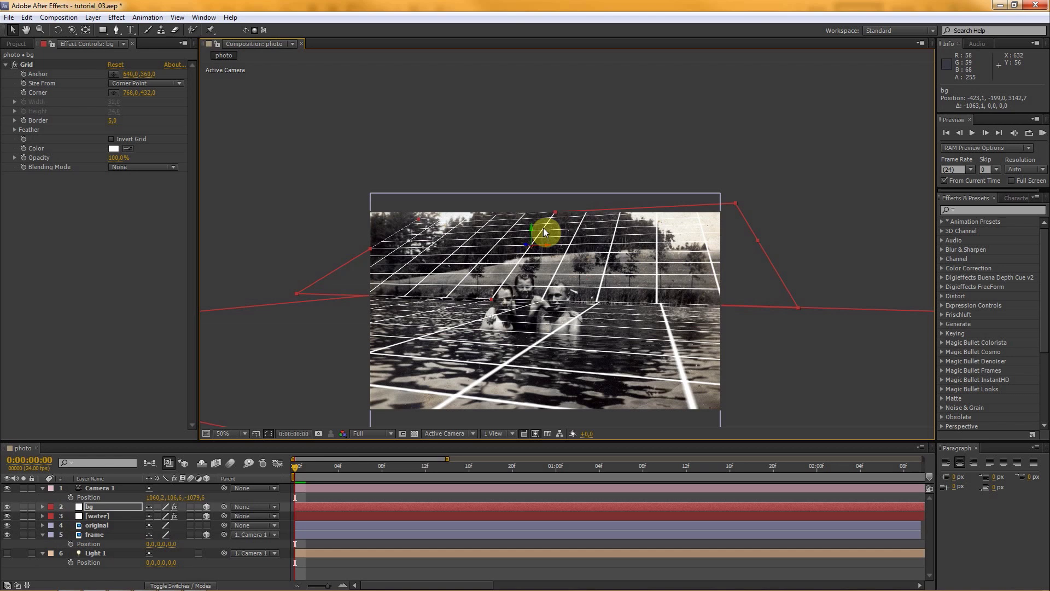
Enlarge the bg layer to a scale of about 692% wide and 618% high so it covers the hillside and trees
left_click_drag(370, 247, 319, 244)
left_click_drag(554, 211, 545, 198)
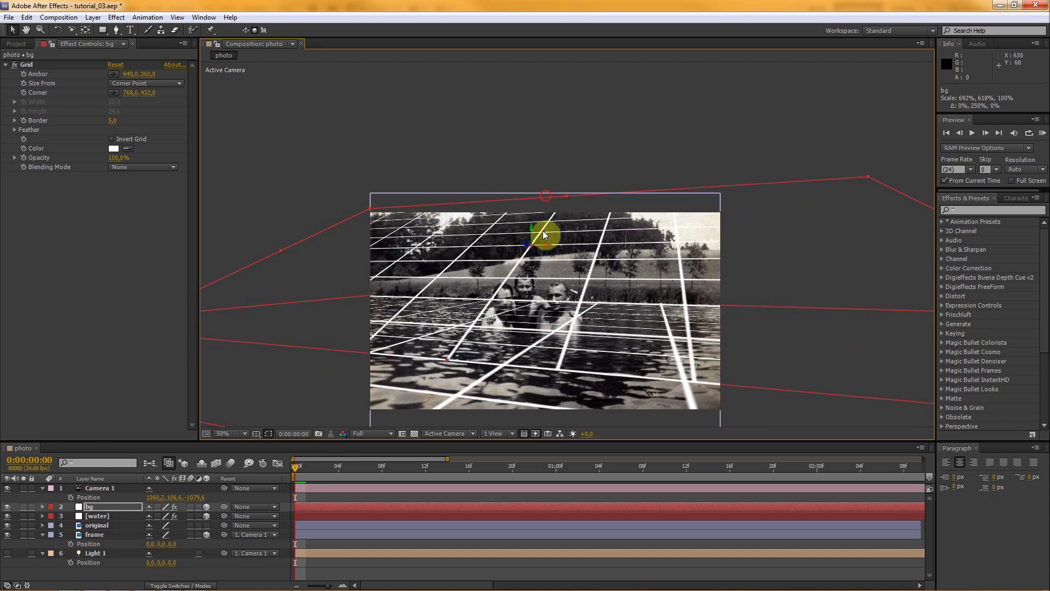
key("comma")
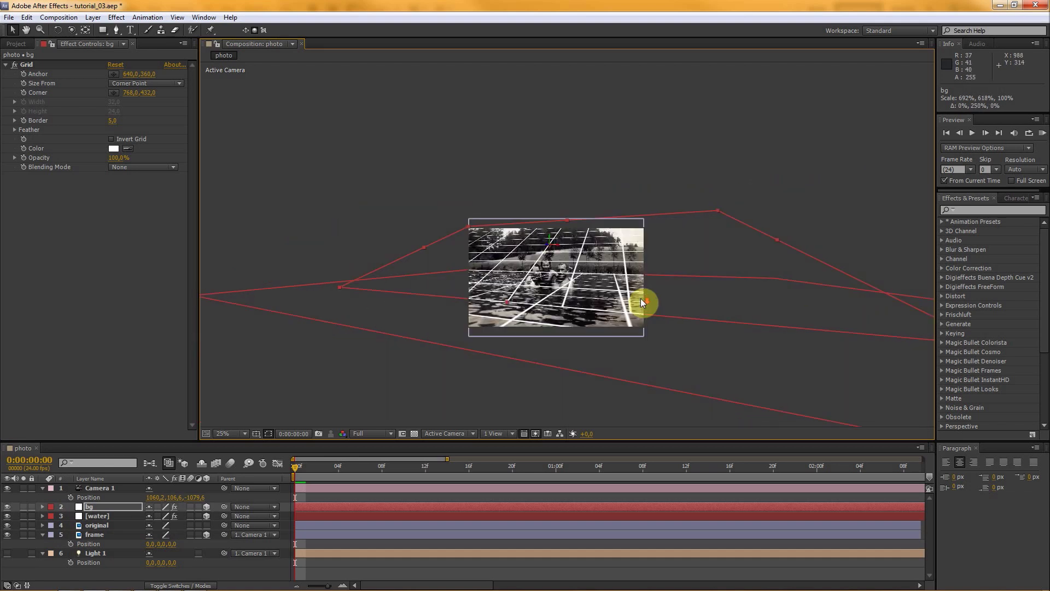
key("period")
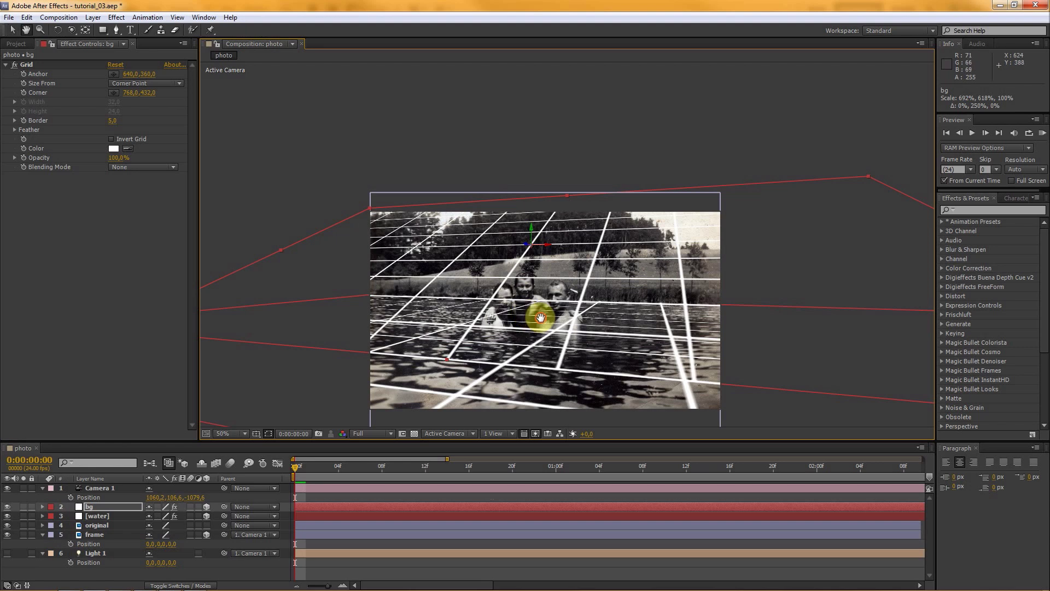
Remove the Grid effect from both the bg and water layers
left_click_drag(540, 317, 542, 264)
left_click(104, 508)
left_click(28, 65)
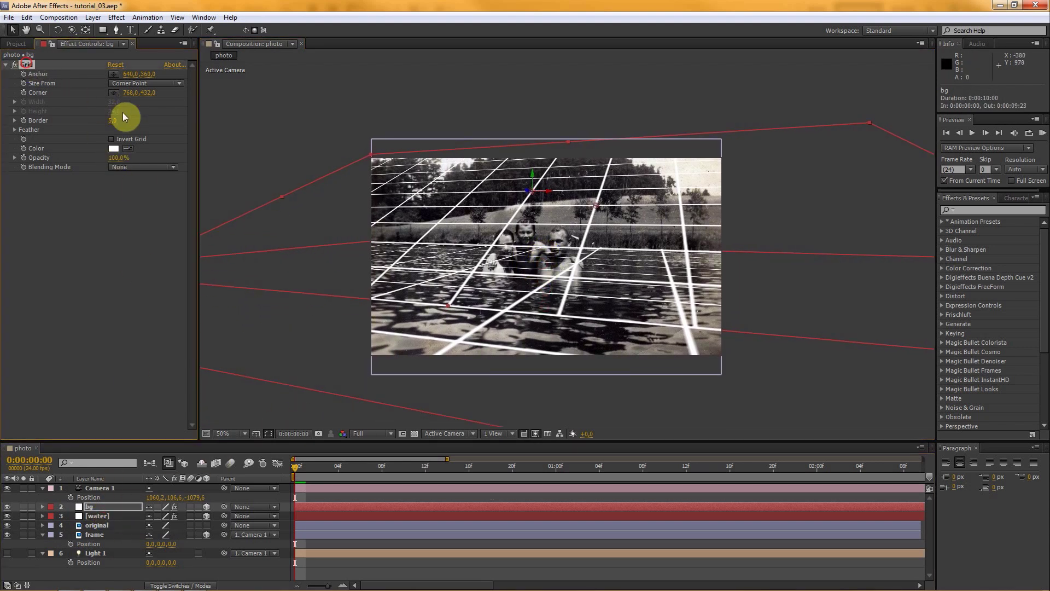
key("Delete")
left_click(99, 516)
left_click(27, 65)
key("Delete")
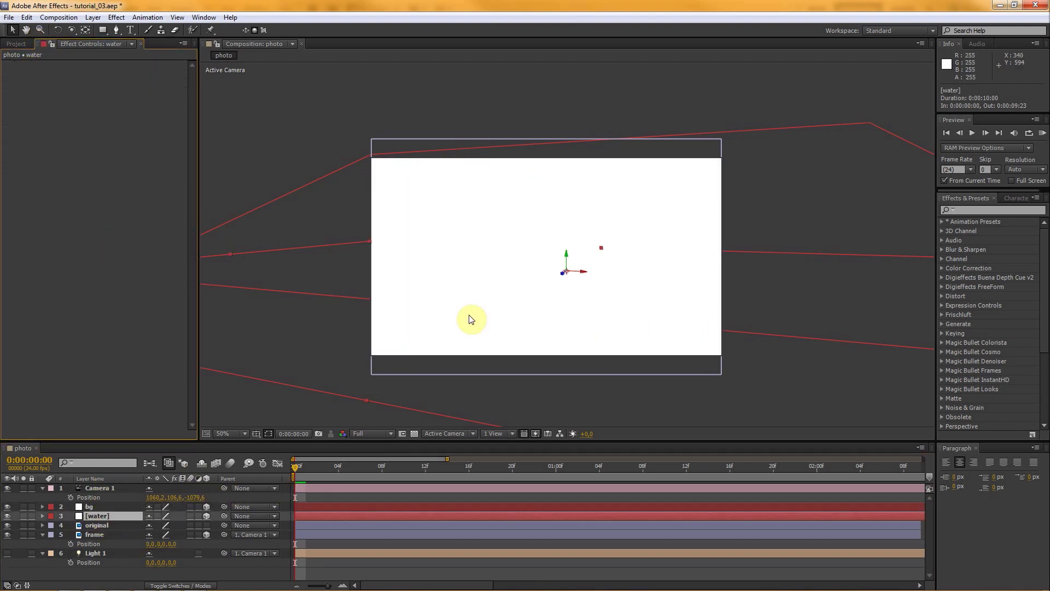
Detach the frame layer and Light 1 from Camera 1 by setting their parent to None, and collapse their properties
left_click(93, 508)
left_click(97, 535)
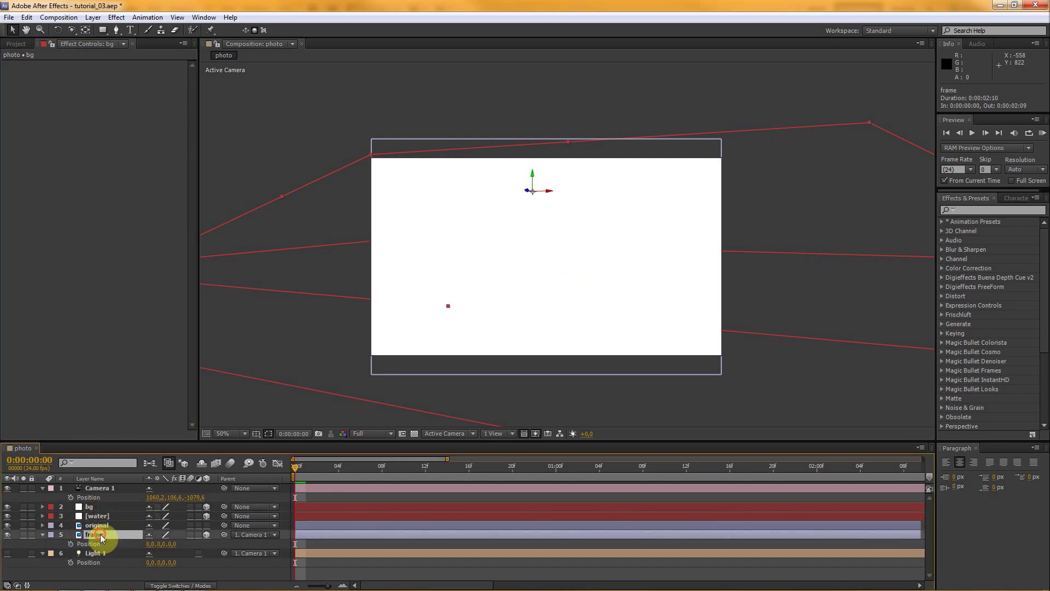
left_click(100, 554, "shift")
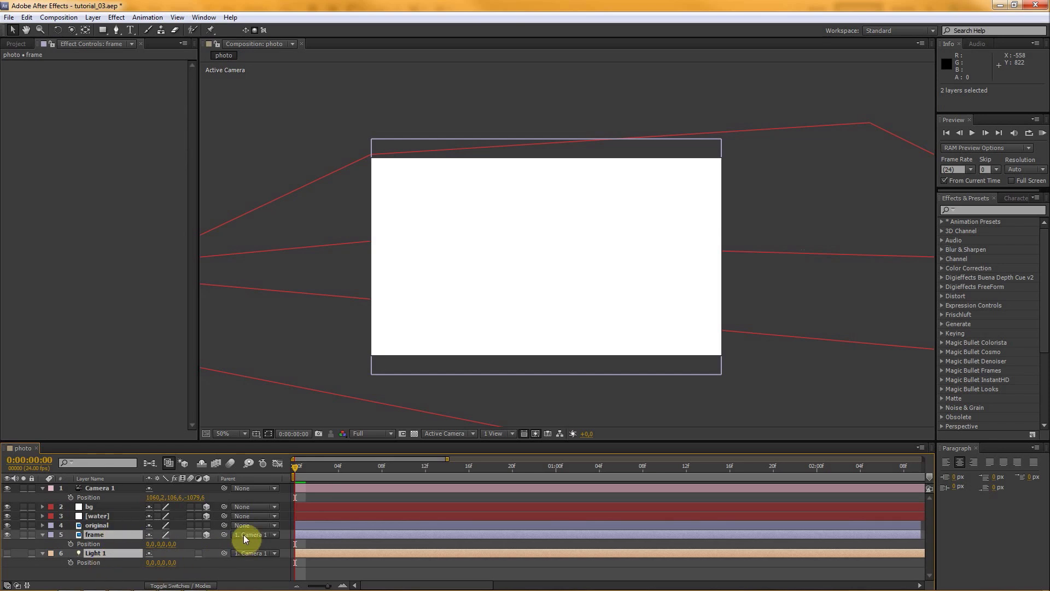
left_click(261, 535)
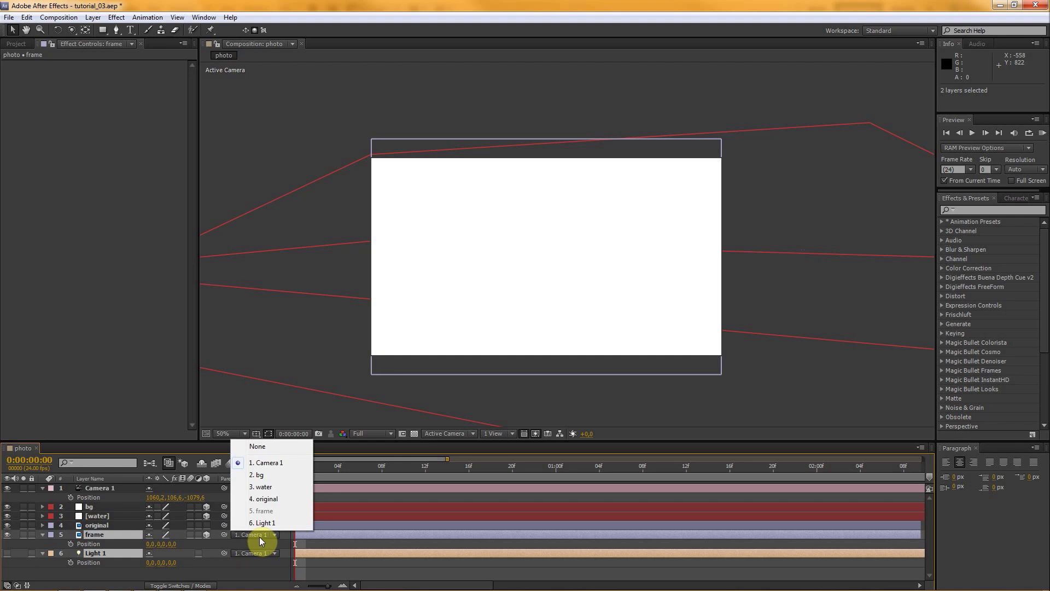
left_click(258, 446)
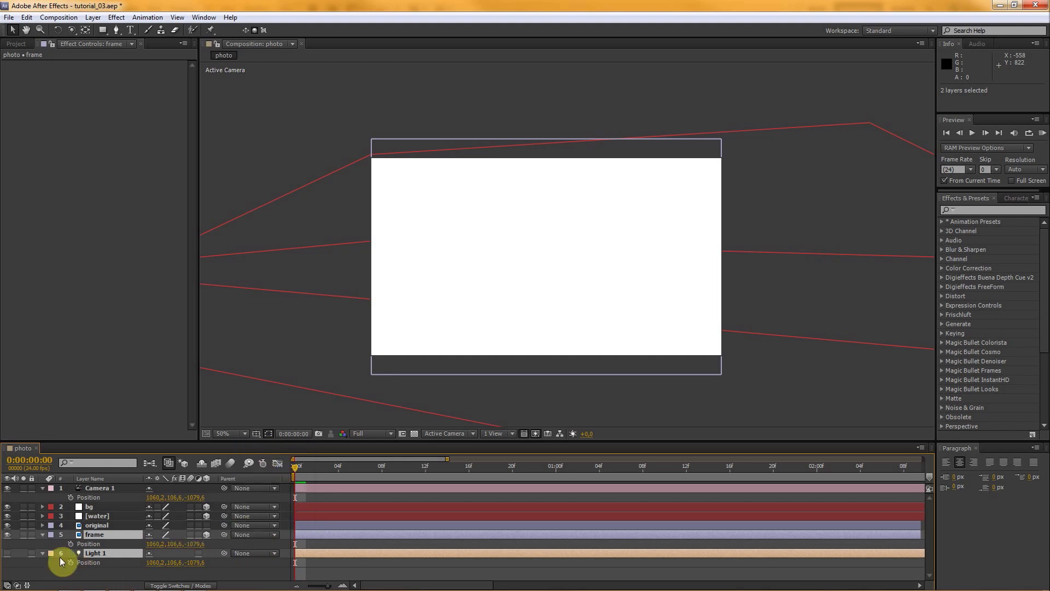
left_click(83, 572)
left_click(43, 535)
left_click(43, 544)
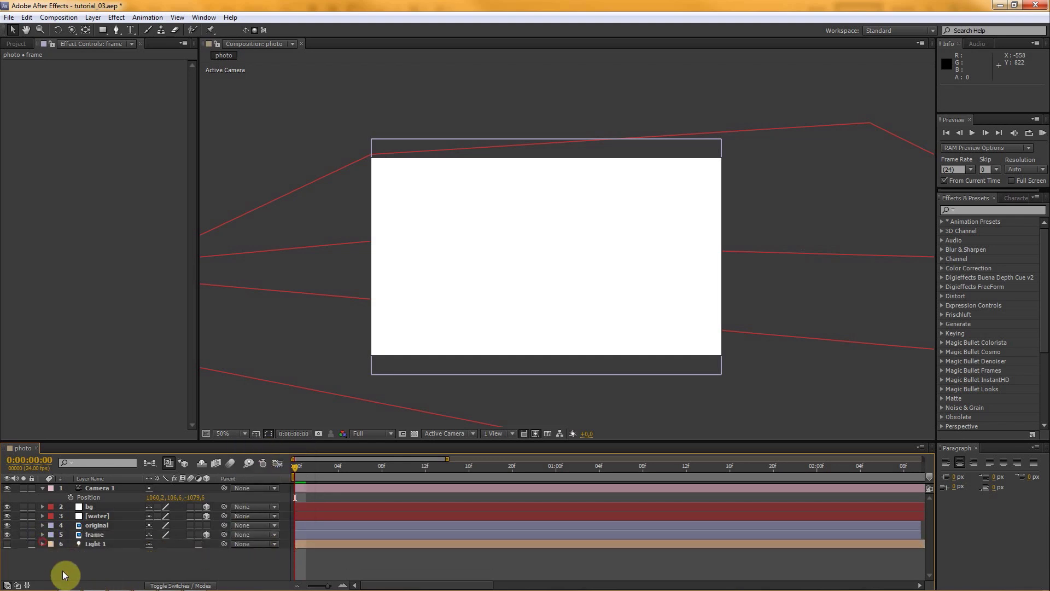
Hide the original layer and turn on the visibility of Light 1
left_click(98, 525)
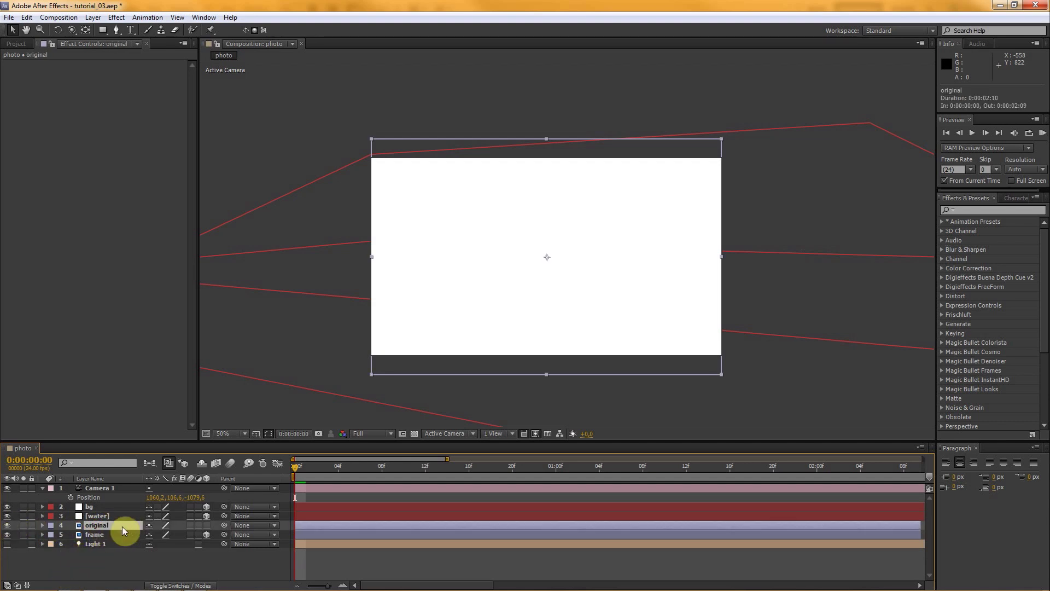
left_click(10, 527)
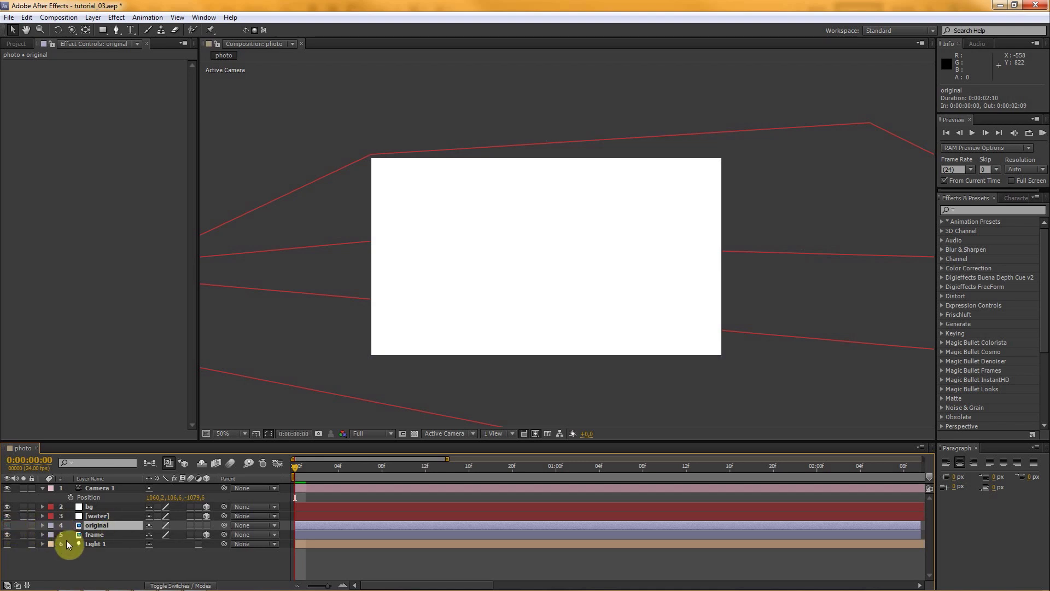
left_click(104, 544)
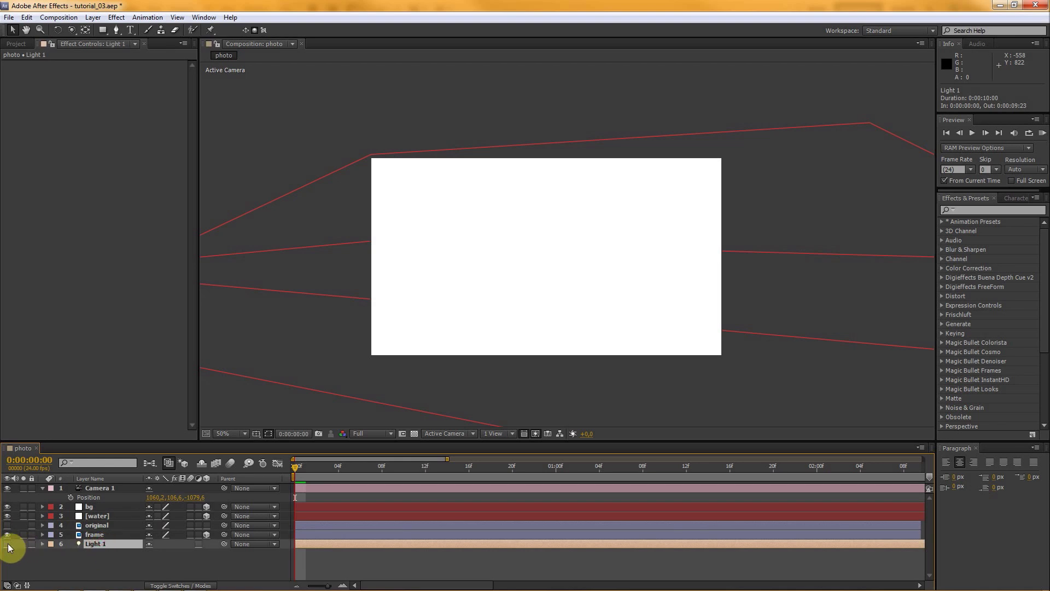
left_click(8, 544)
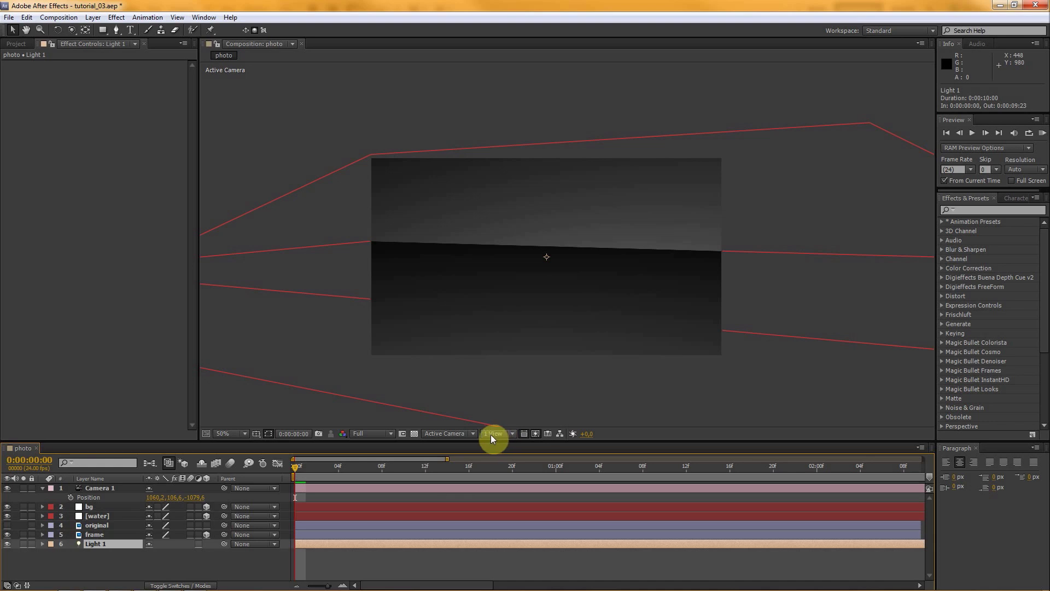
Examine in the Left view how Light 1, Camera 1 and the frame layer are placed relative to each other
left_click(466, 435)
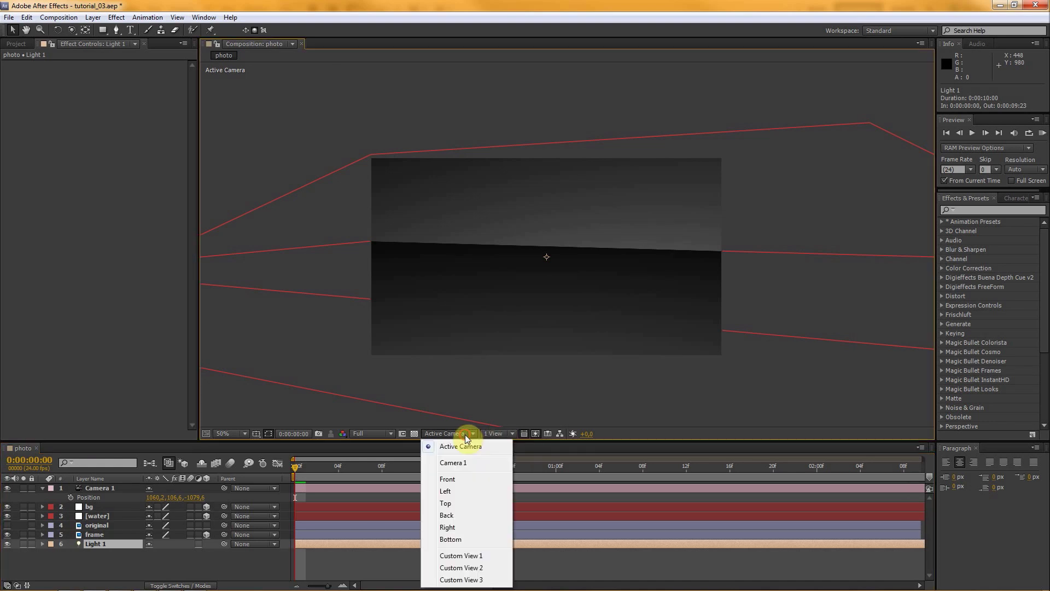
left_click(458, 491)
key("comma")
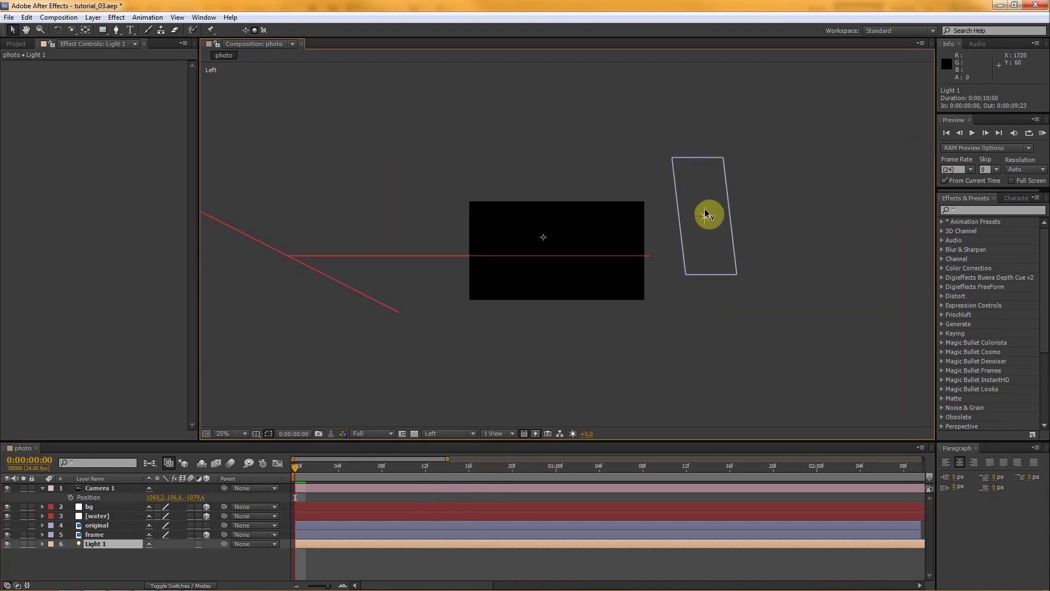
key("comma")
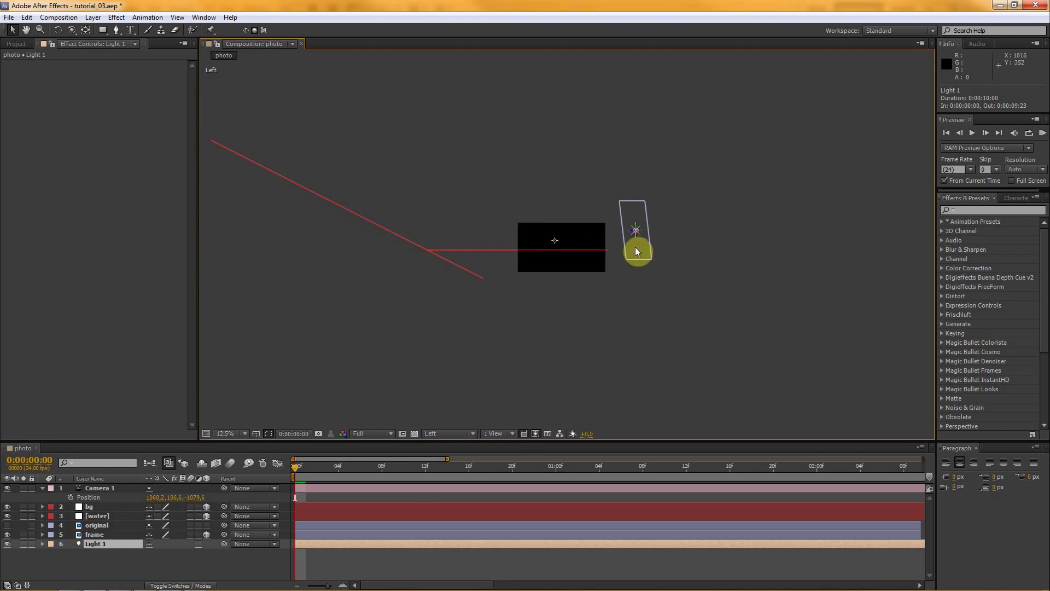
key("period")
key("period")
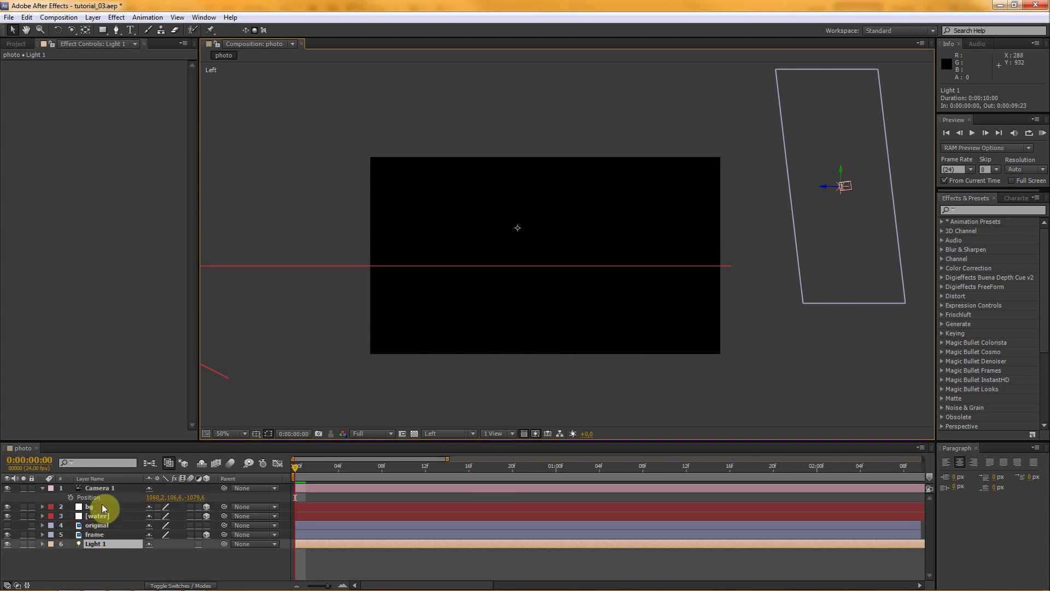
left_click(101, 488)
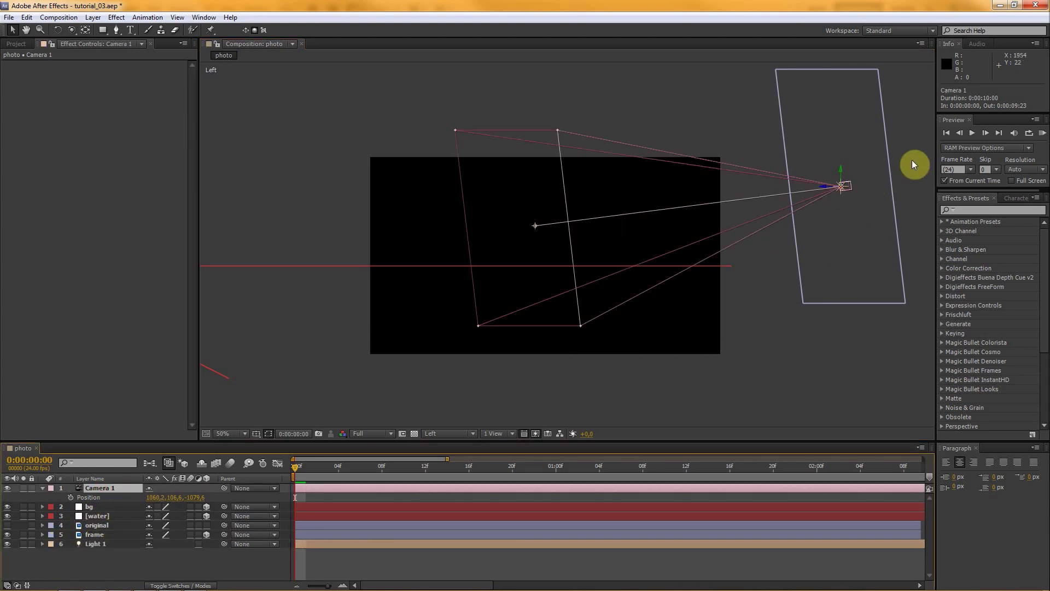
left_click(97, 535)
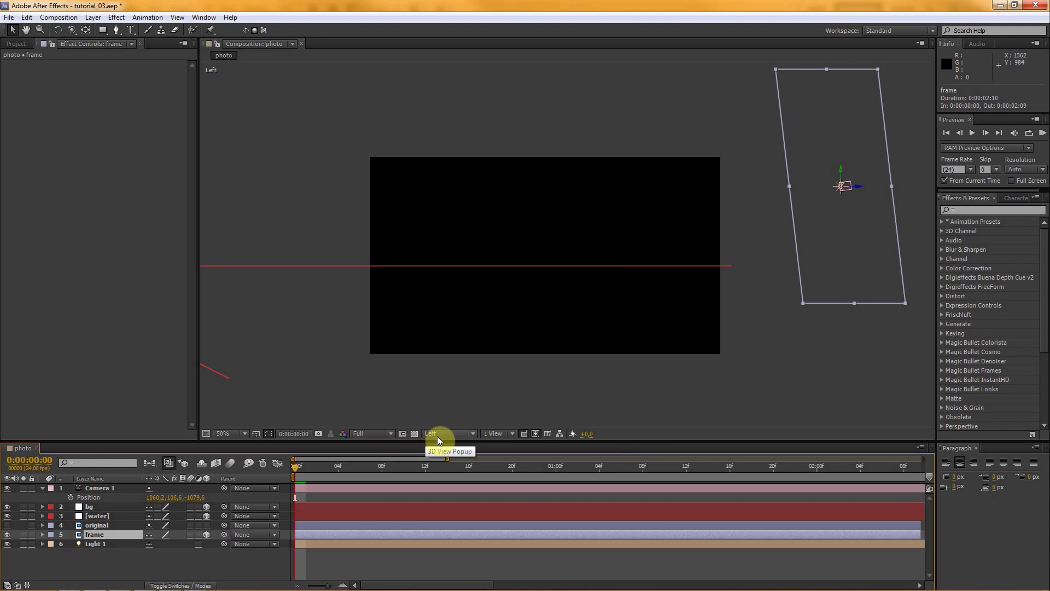
Inspect the light and frame in the Top view and compare the setup with the light projection diagram in Windows Photo Viewer
left_click(437, 435)
left_click(449, 499)
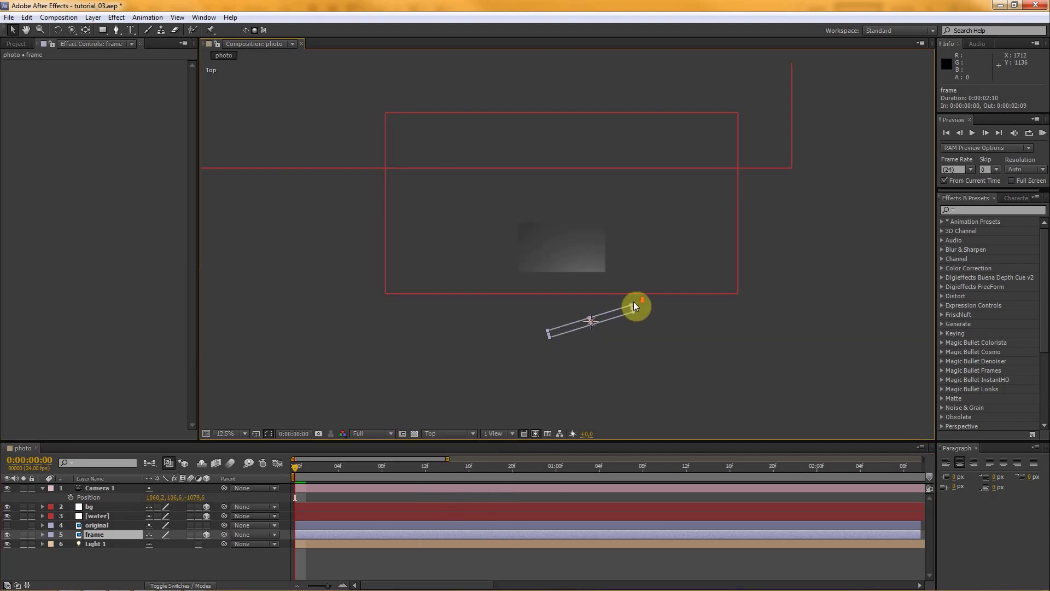
scroll(613, 375, "up", 6)
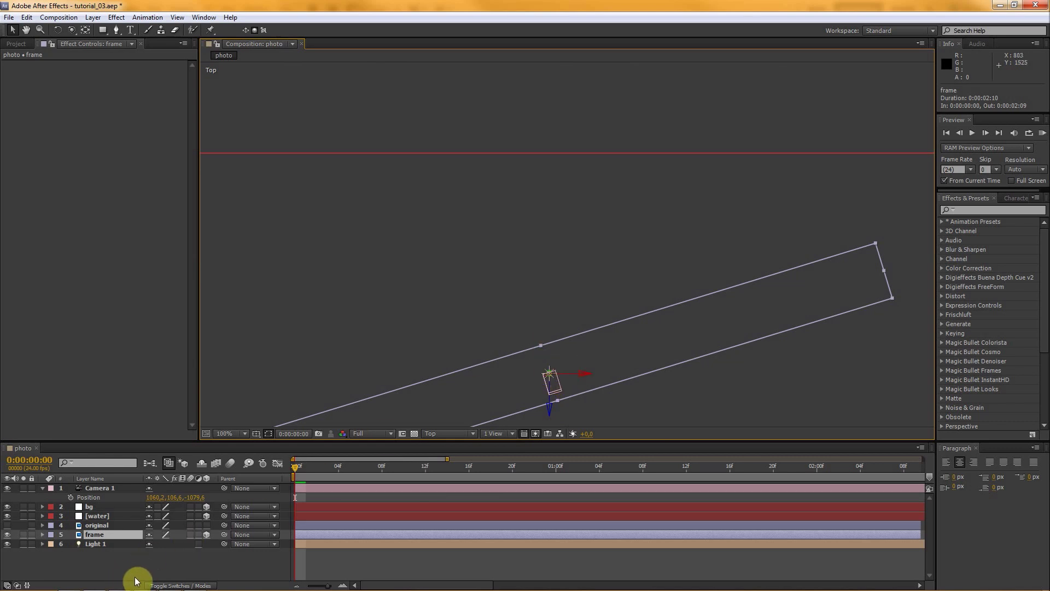
key("alt+Tab")
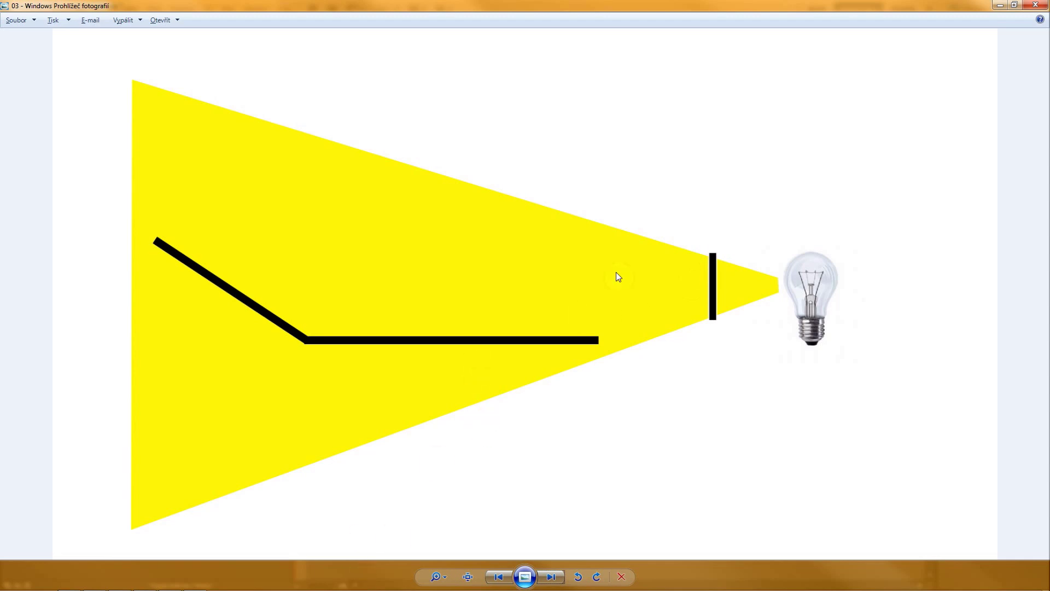
key("alt+Tab")
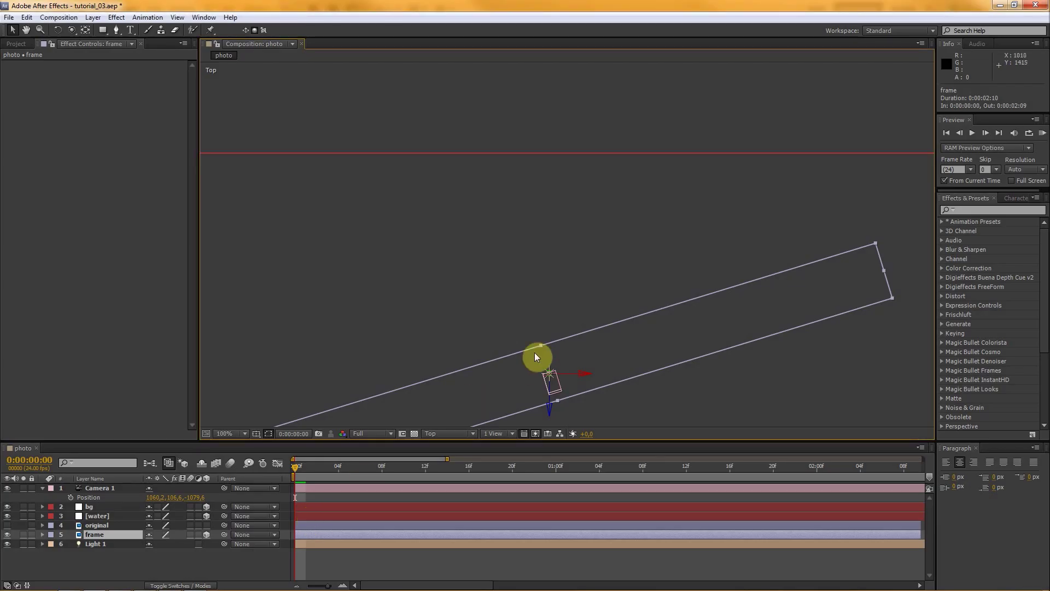
key("comma")
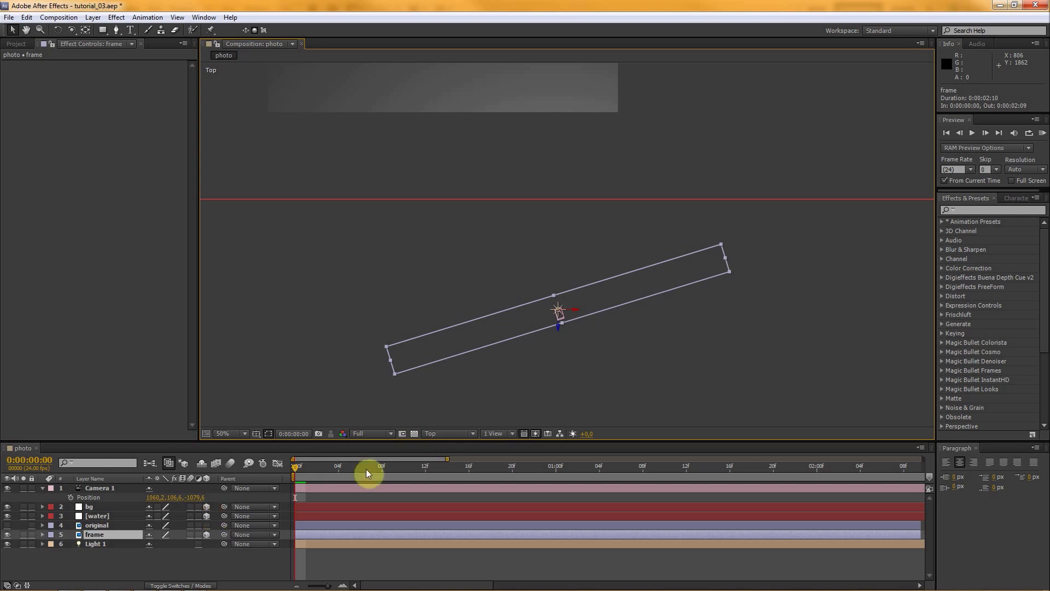
Return to the Active Camera view and move the frame layer in front of the camera, to a Z position of about -1063.6
left_click(452, 434)
left_click(454, 446)
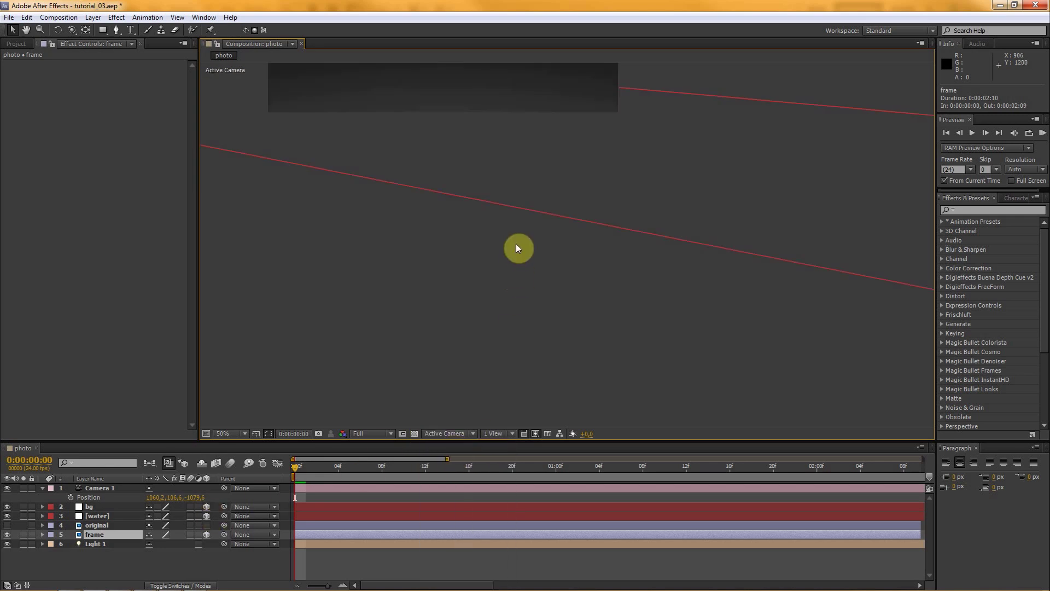
scroll(516, 249, "down", 4)
scroll(550, 177, "up", 4)
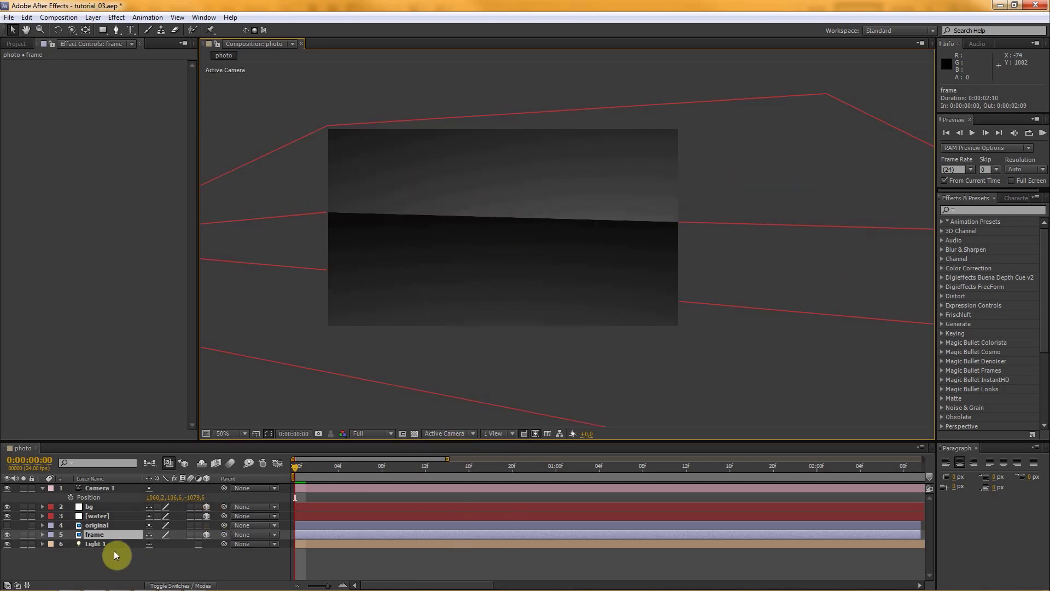
key("p")
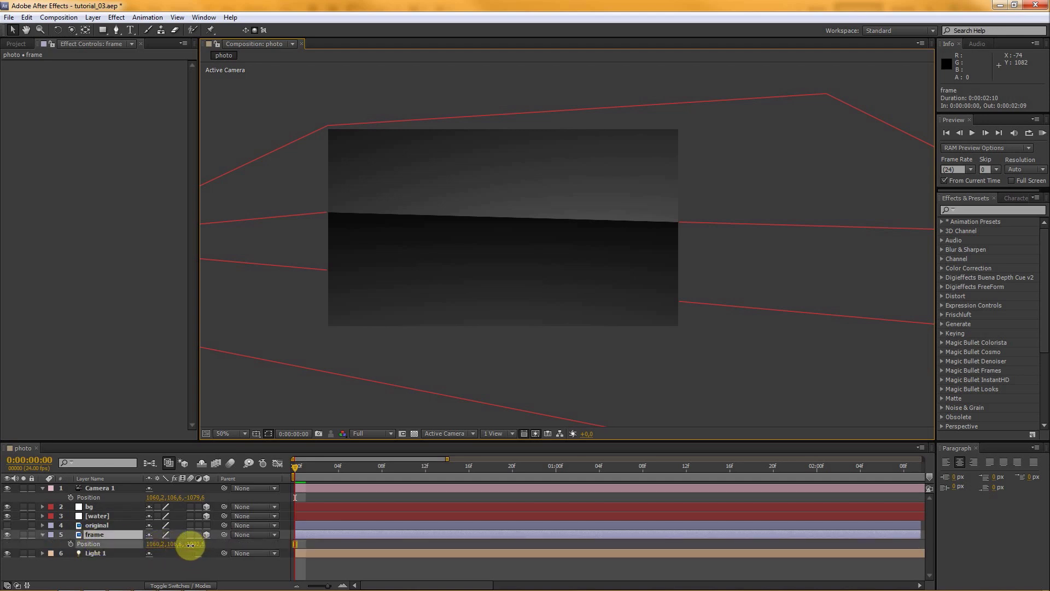
mouse_move(206, 544)
left_mouse_down()
mouse_move(217, 544)
mouse_move(200, 544)
mouse_move(208, 543)
left_mouse_up()
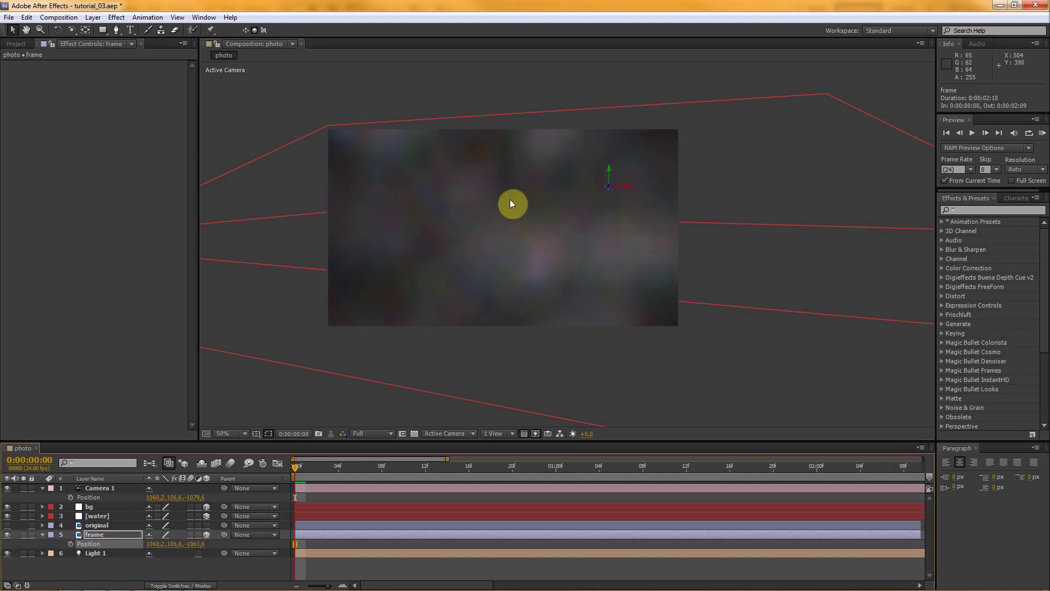
Scale the frame layer down to about 0.9% and reposition it so the photo fills the composition
scroll(508, 211, "down", 2)
left_click(102, 537)
key("s")
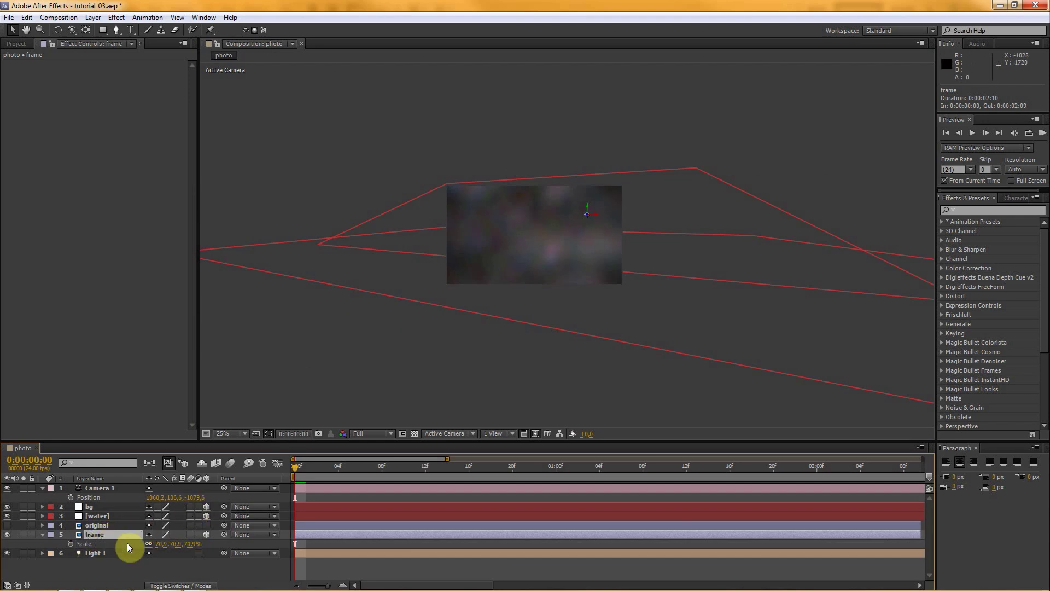
left_click_drag(188, 544, 154, 545)
left_click_drag(774, 343, 653, 277)
key("period")
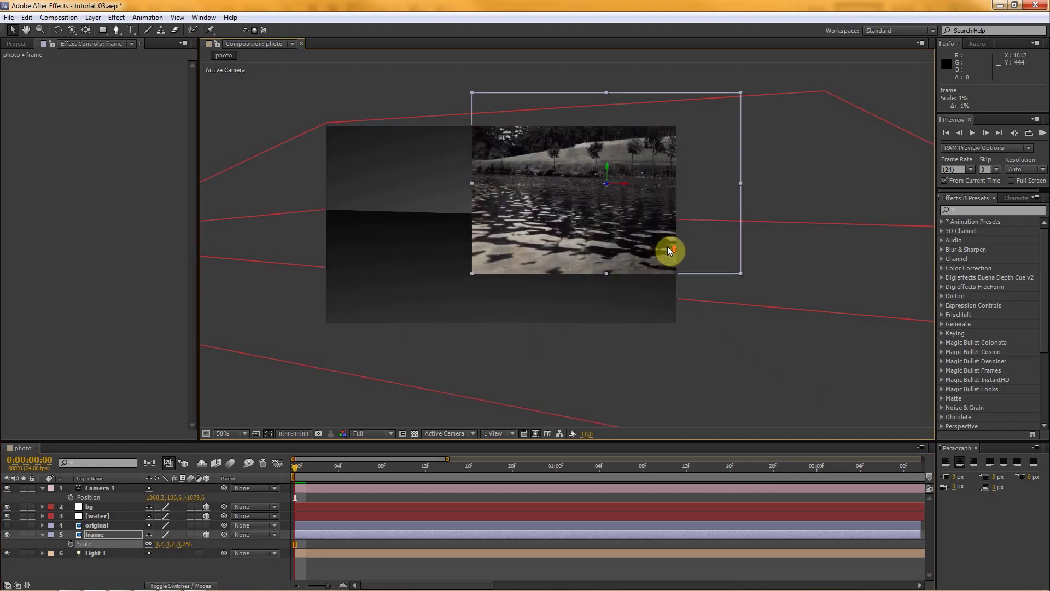
left_click_drag(706, 143, 611, 176)
left_click_drag(366, 133, 322, 104)
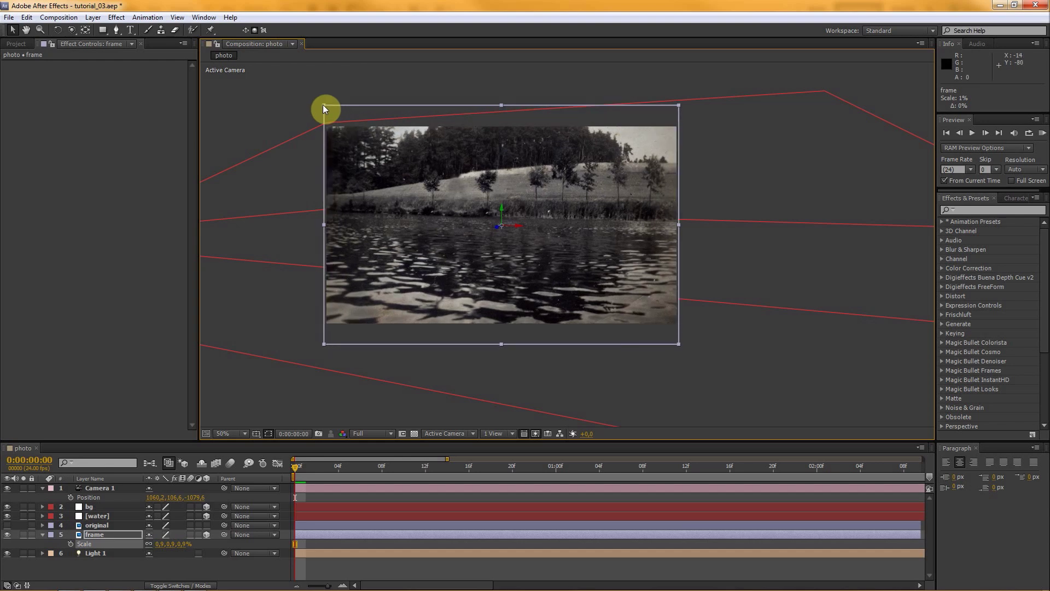
Enlarge the timeline area, reveal the frame layer's Material Options and set Casts Shadows to Only
scroll(738, 254, "up", 2)
left_click_drag(514, 264, 465, 235)
left_click_drag(153, 445, 154, 368)
left_click(106, 487)
left_click(94, 473)
left_click(94, 459)
key("a")
key("a")
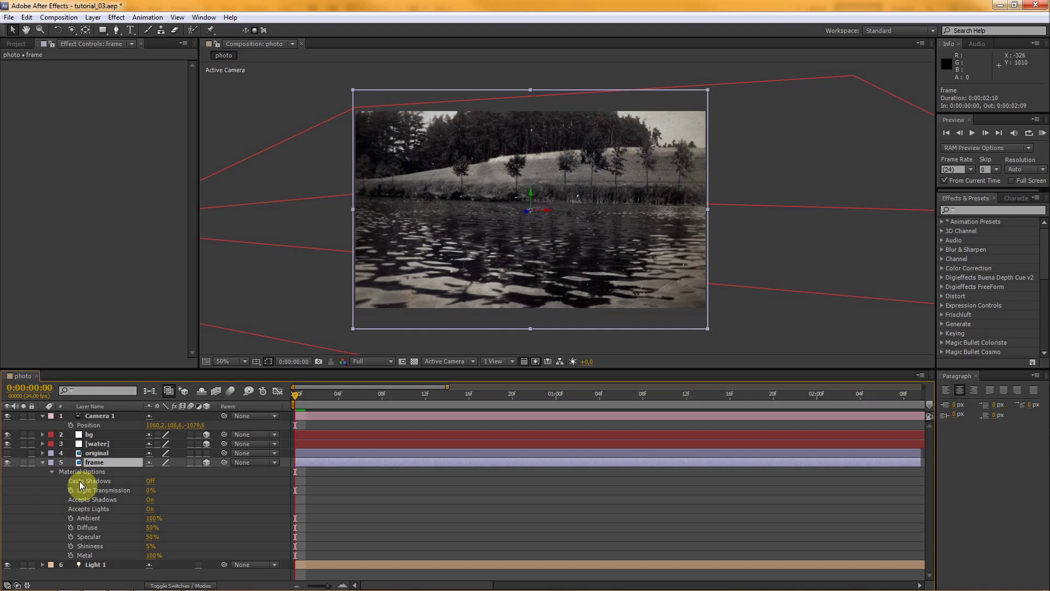
left_click(148, 481)
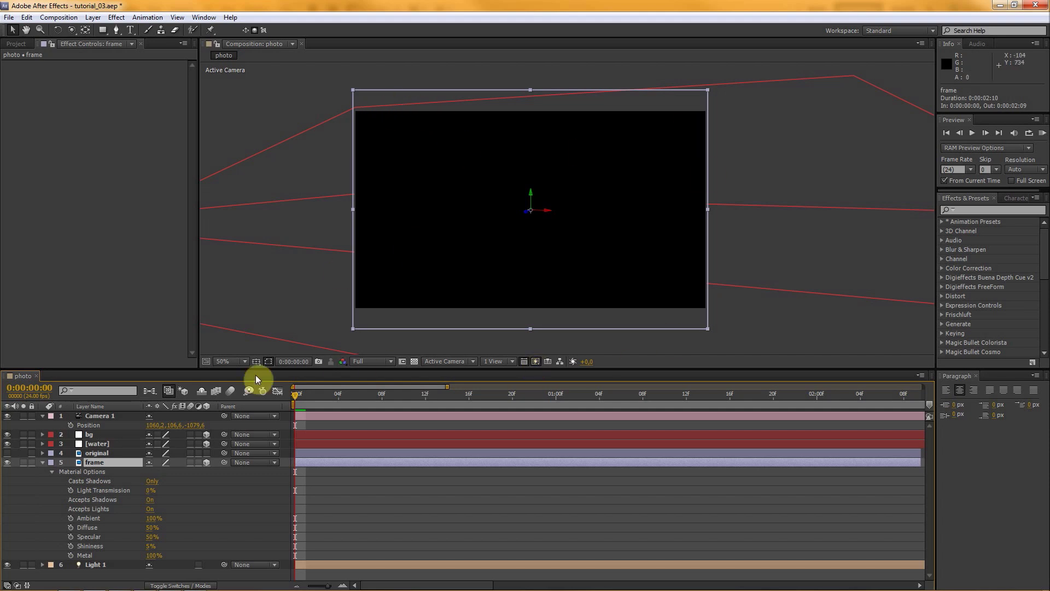
Set the frame layer's Light Transmission to 100% and collapse its properties
left_click(109, 491)
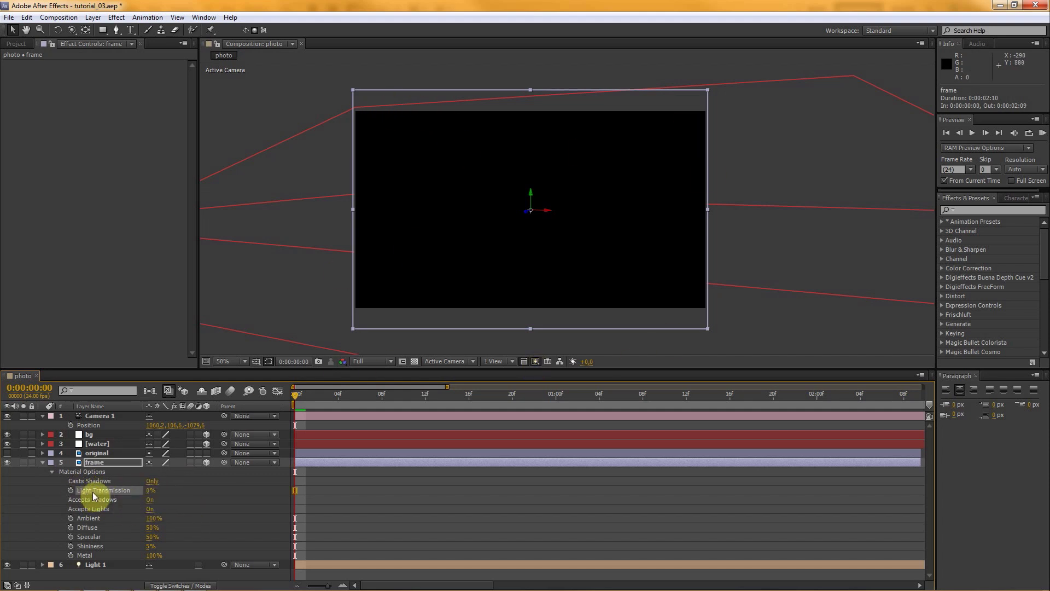
left_click(150, 491)
type("10")
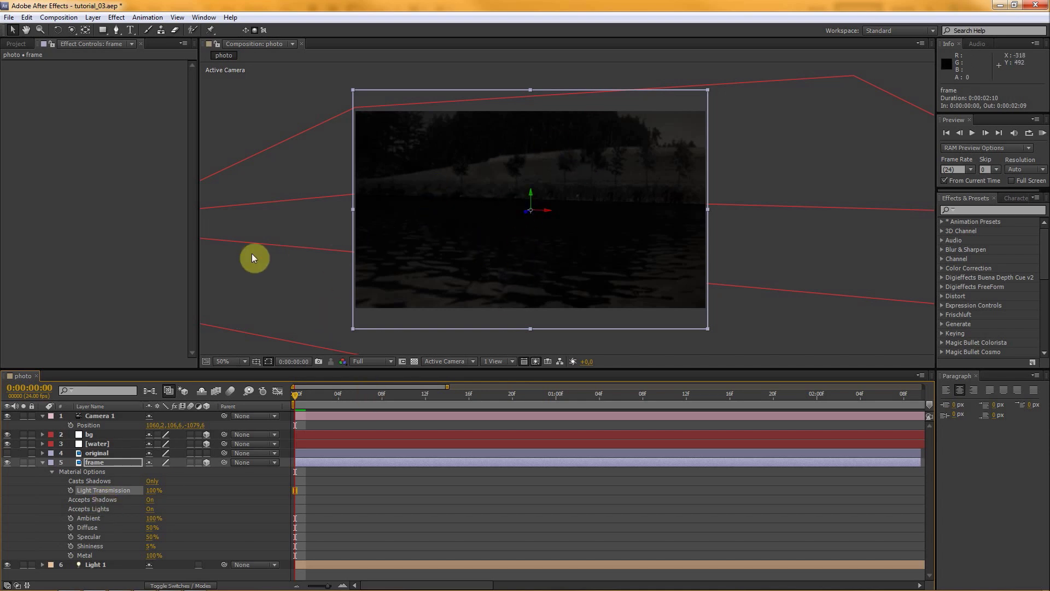
left_click(42, 463)
Turn off Accepts Lights in the Material Options of the bg and water solids, then collapse their properties
left_click(96, 444)
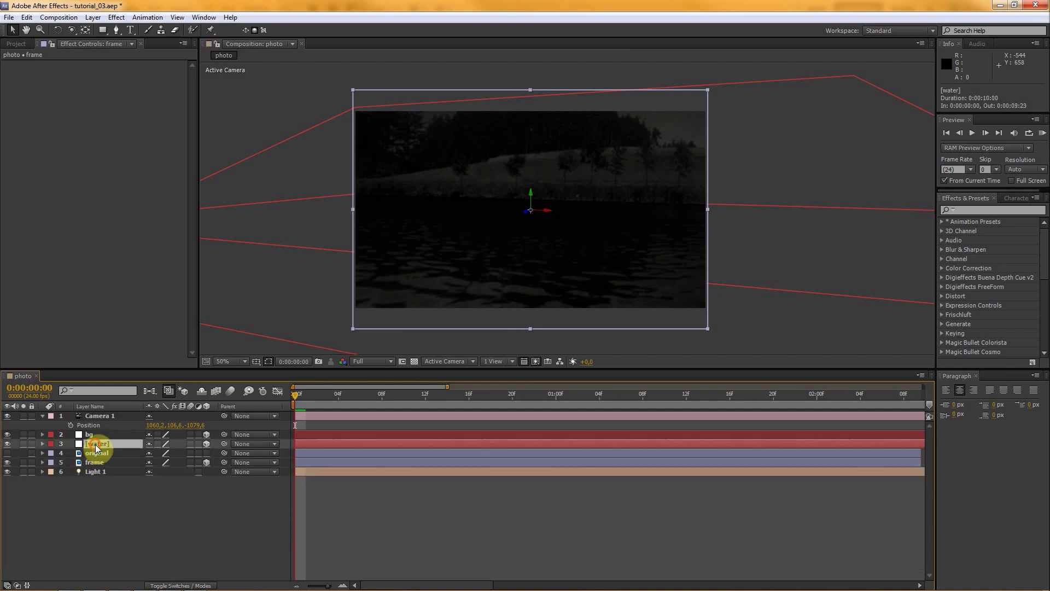
left_click(93, 435, "ctrl")
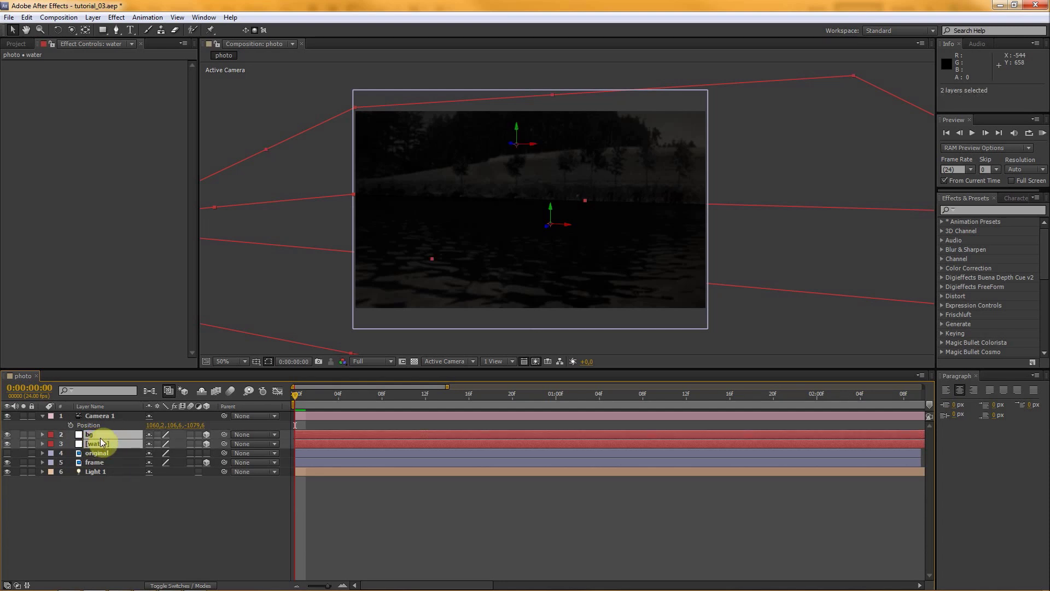
key("a")
key("a")
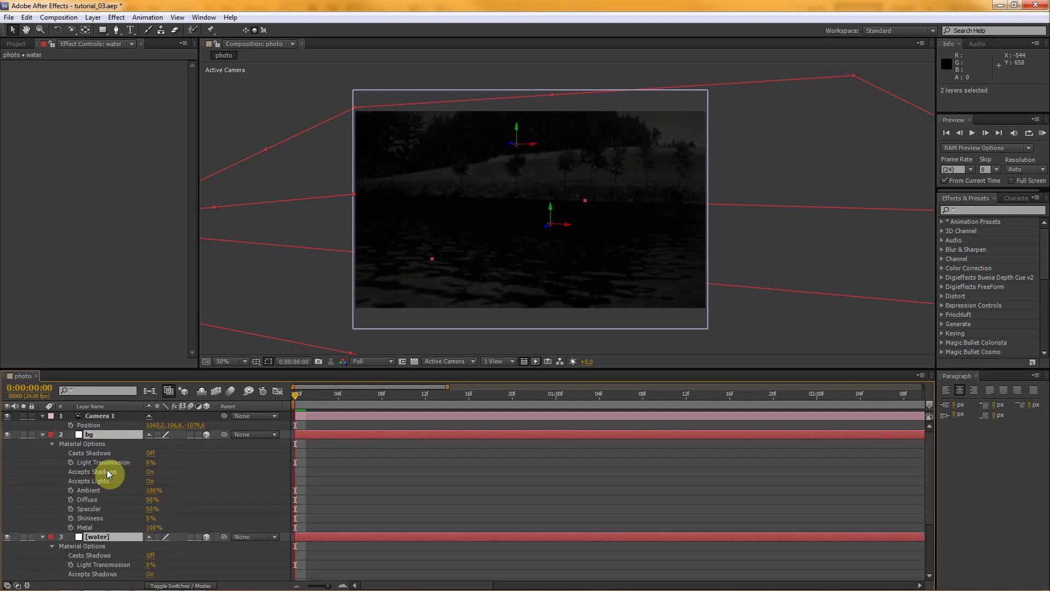
left_click_drag(86, 369, 87, 268)
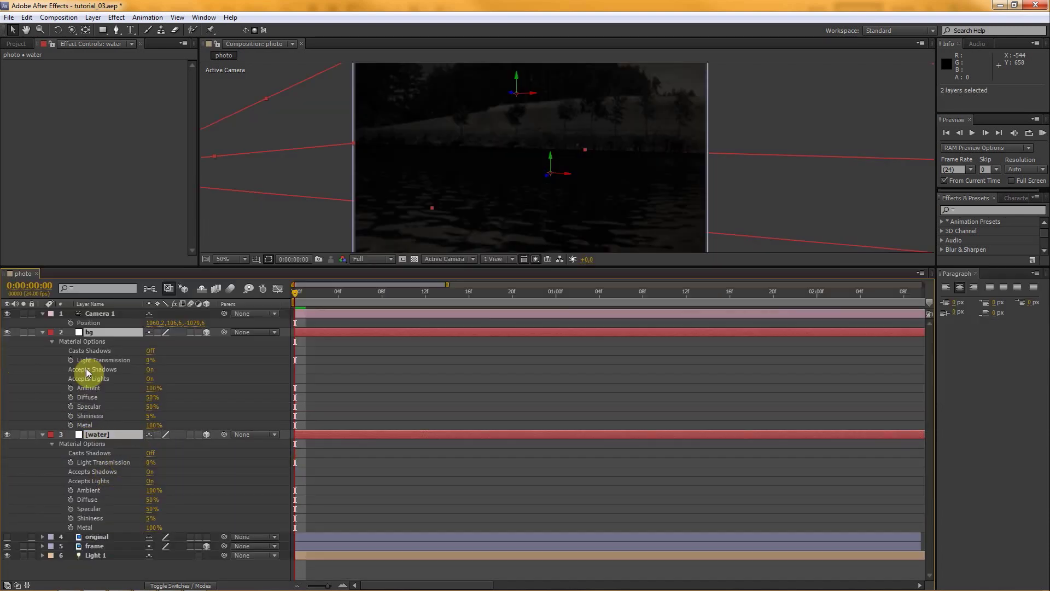
left_click(150, 378)
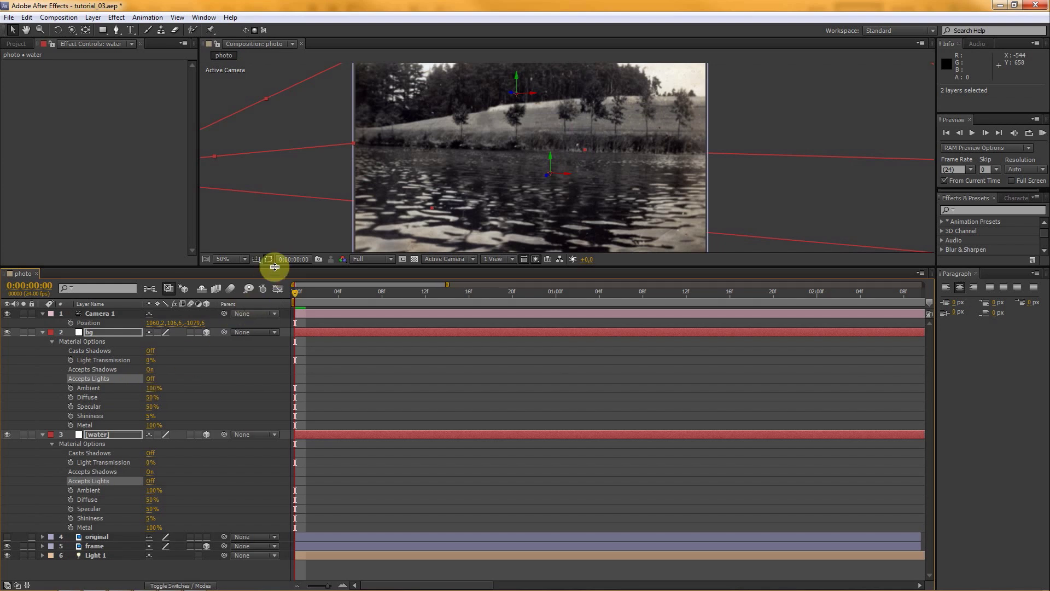
left_click_drag(275, 267, 263, 342)
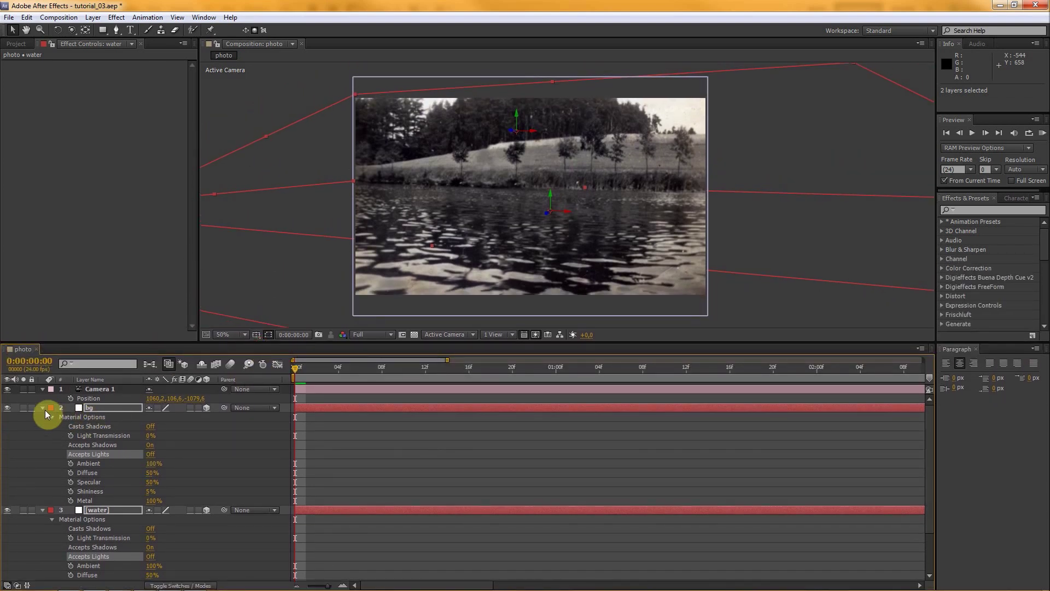
left_click(43, 408)
left_click(118, 481)
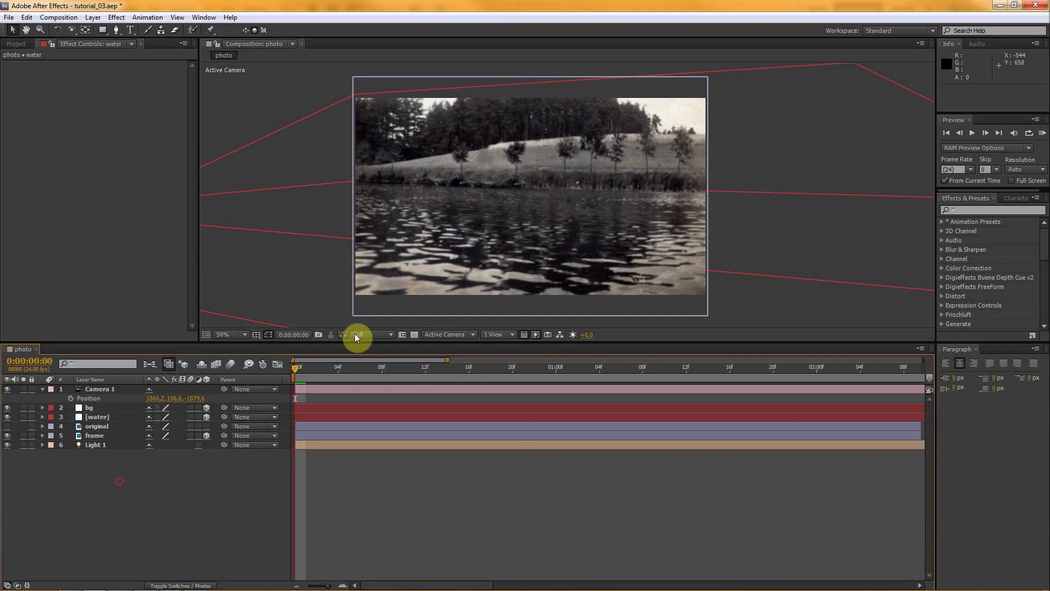
left_click_drag(370, 344, 366, 394)
left_click(99, 441)
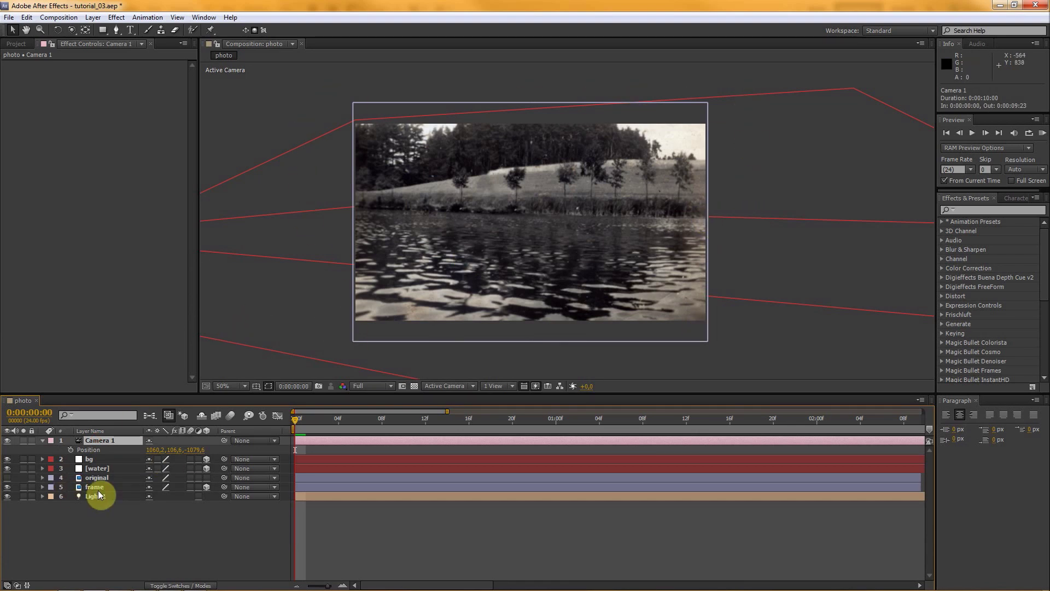
left_click(100, 466)
left_click(96, 459)
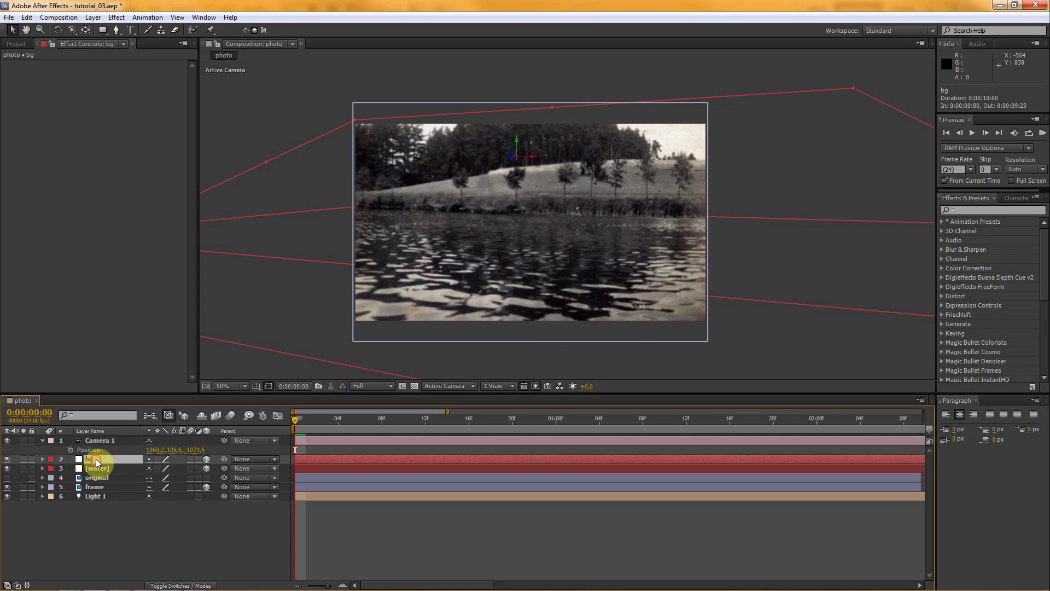
left_click(100, 441)
left_click(116, 530)
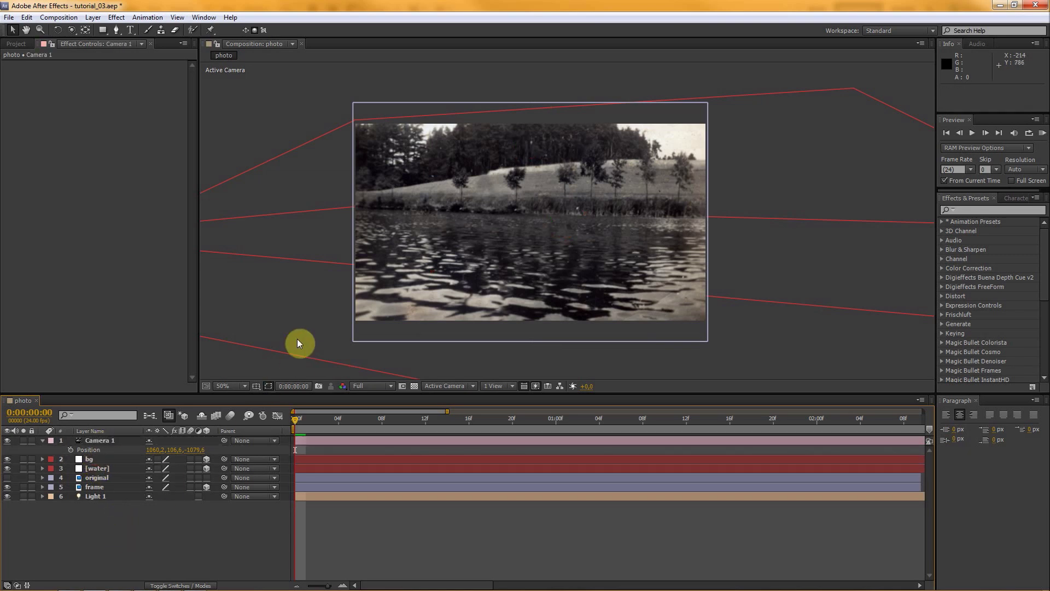
Add a null object, make it a 3D layer and parent Camera 1 to it
left_click(93, 18)
mouse_move(180, 30)
left_click(304, 78)
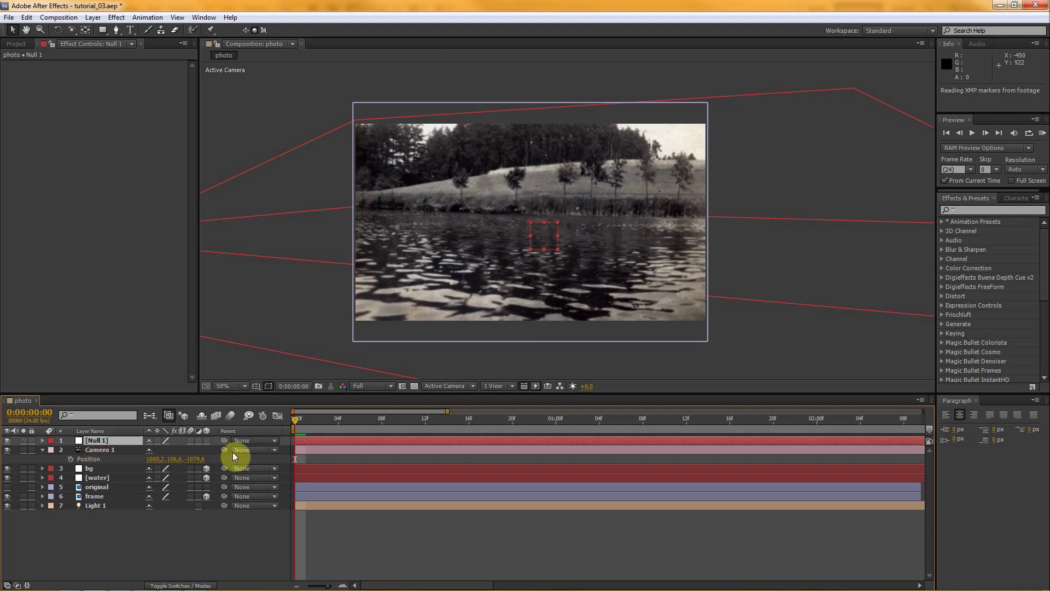
left_click(97, 449)
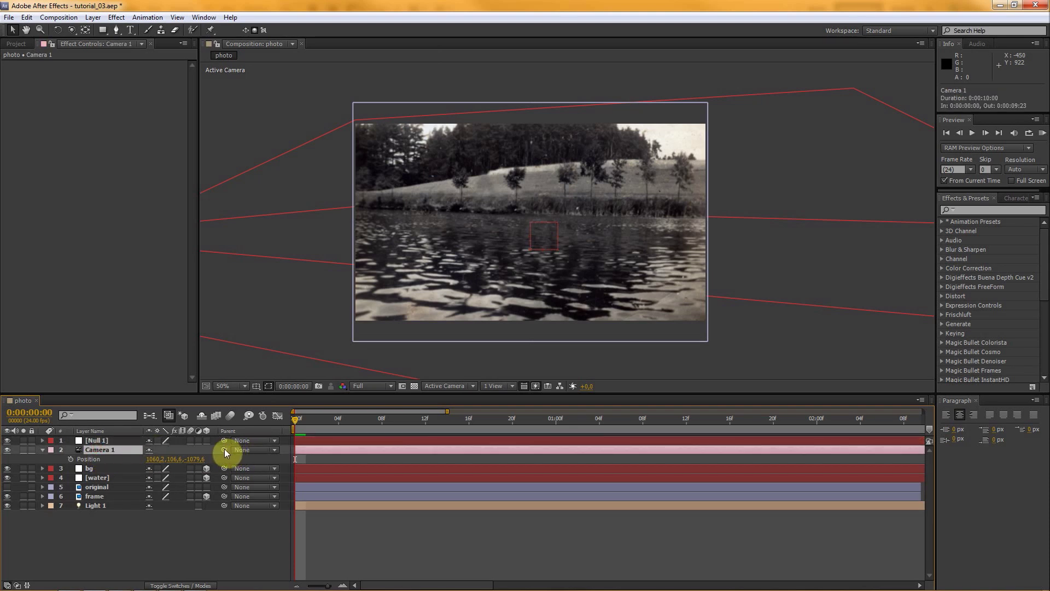
left_click(98, 441)
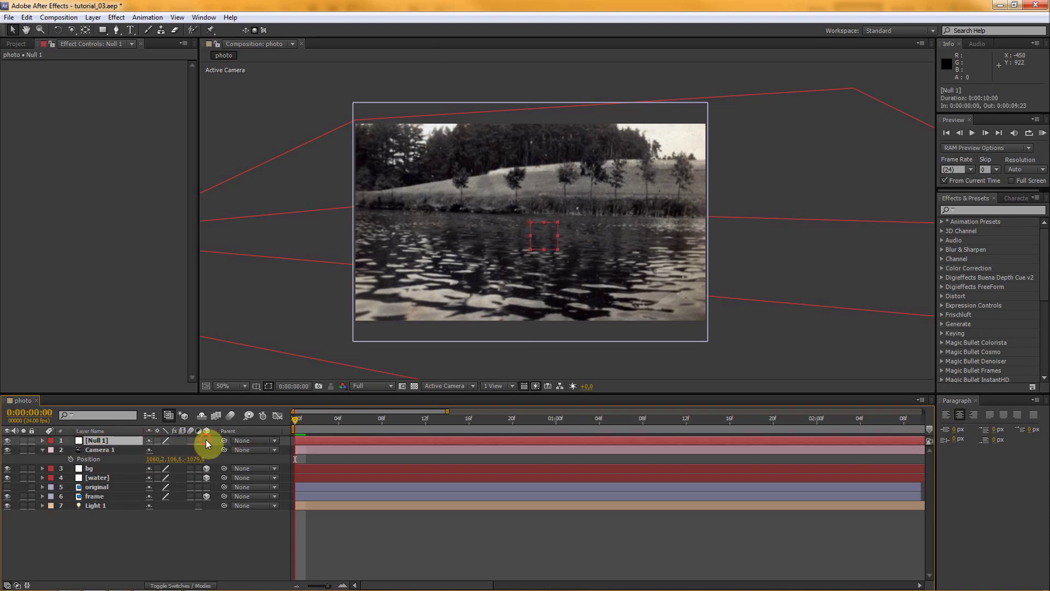
left_click(206, 441)
left_click_drag(224, 449, 94, 439)
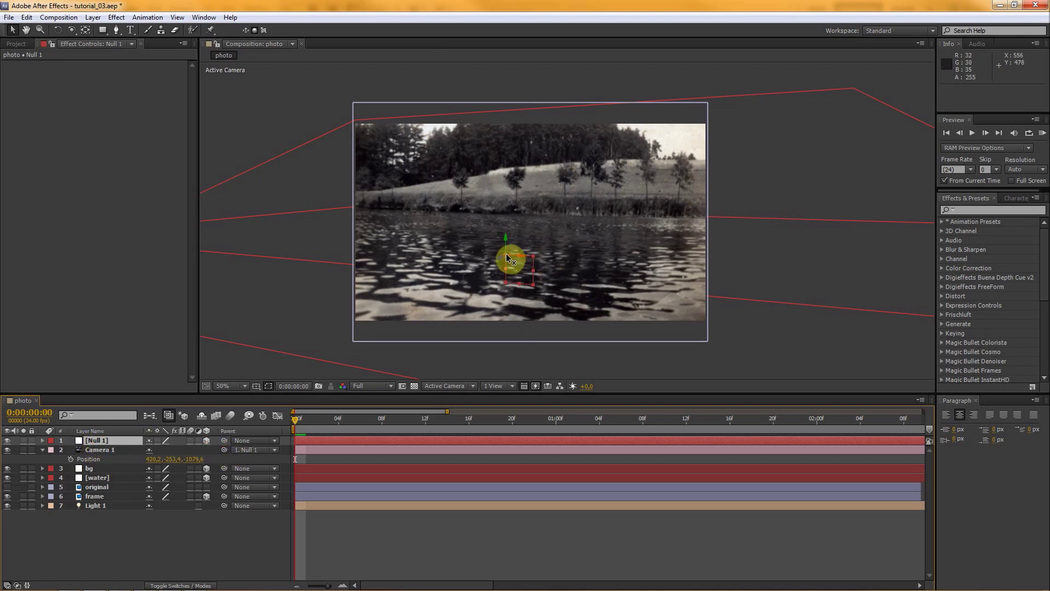
Try moving the null up to Y 172 and back to about Z -1493.8 to test the camera move
left_click_drag(502, 255, 406, 366)
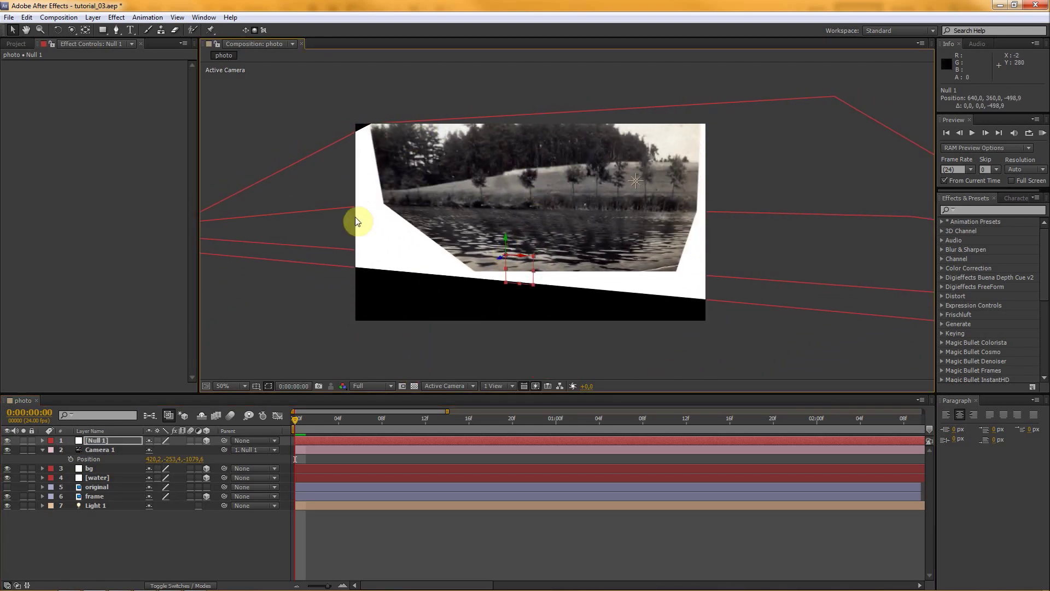
left_click_drag(506, 237, 485, 184)
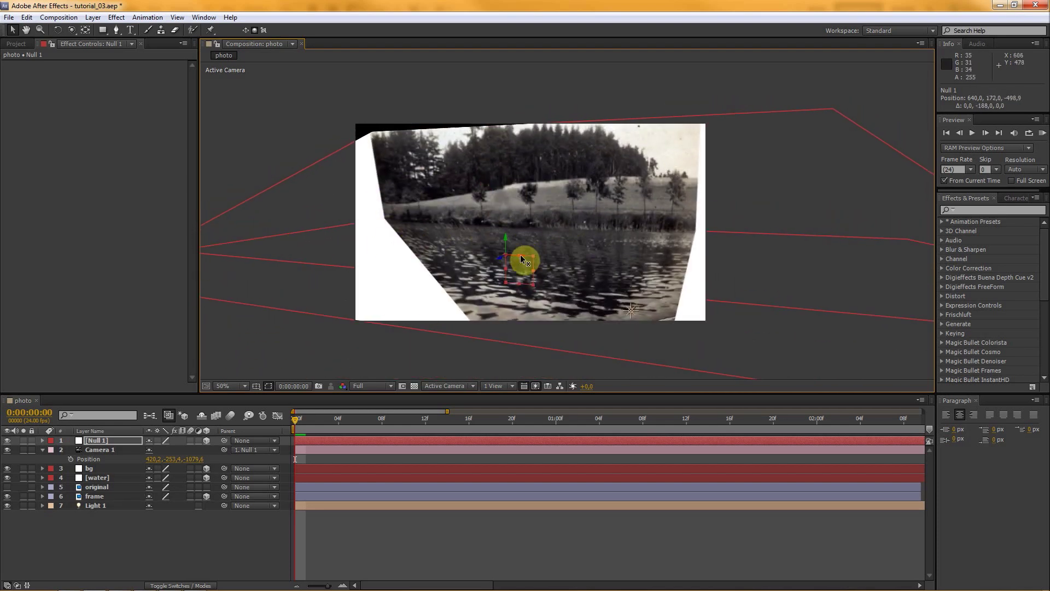
left_click_drag(500, 257, 289, 442)
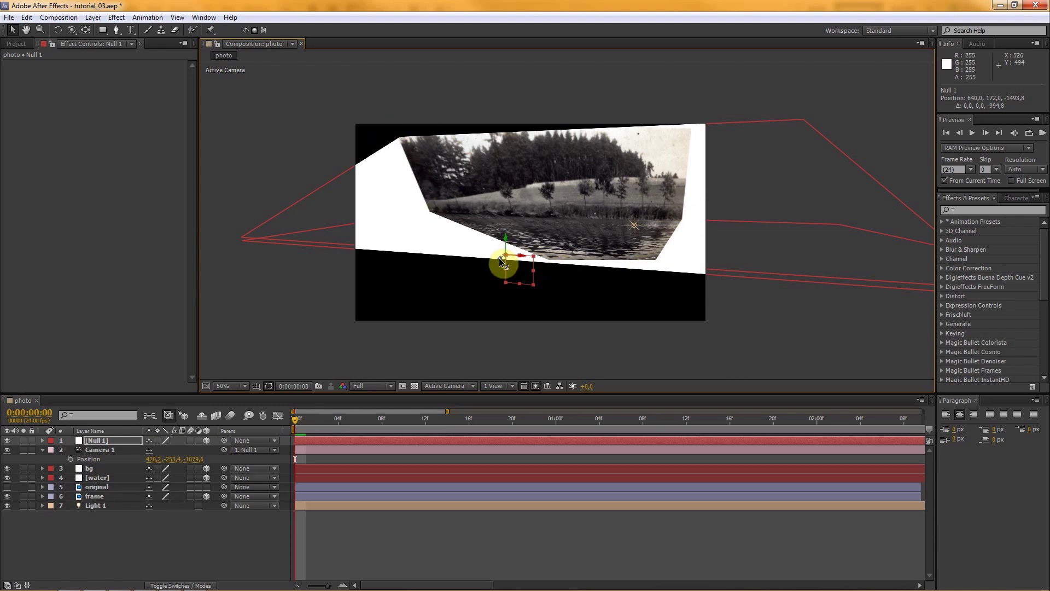
Bring the null object forward and lower it to about Y 332, Z 49.8, and deselect it
left_click_drag(499, 258, 869, 23)
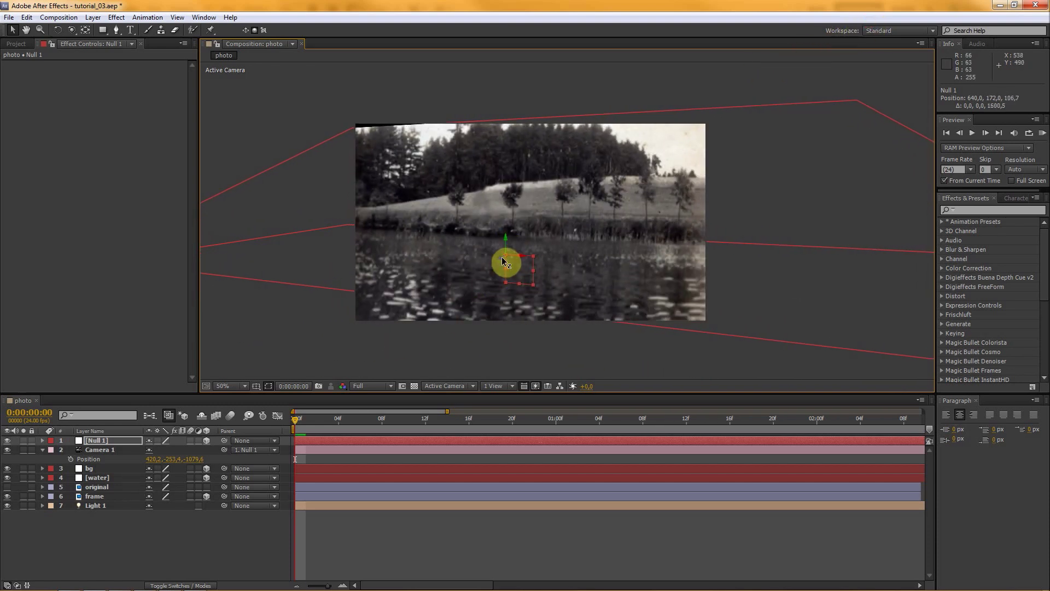
mouse_move(499, 259)
left_mouse_down()
mouse_move(551, 233)
mouse_move(506, 241)
mouse_move(508, 276)
left_mouse_up()
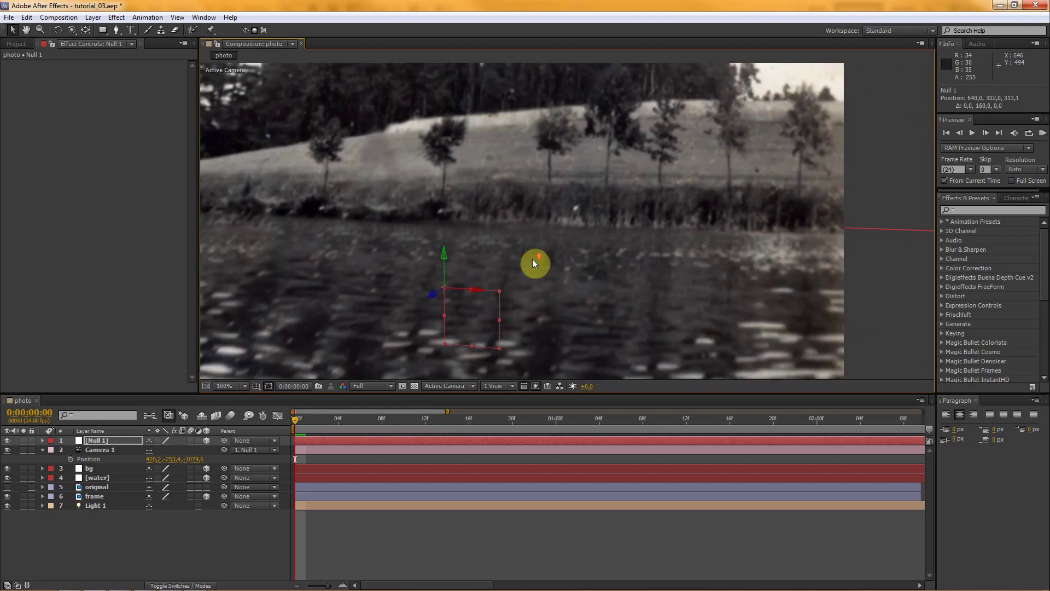
left_click_drag(492, 264, 456, 303)
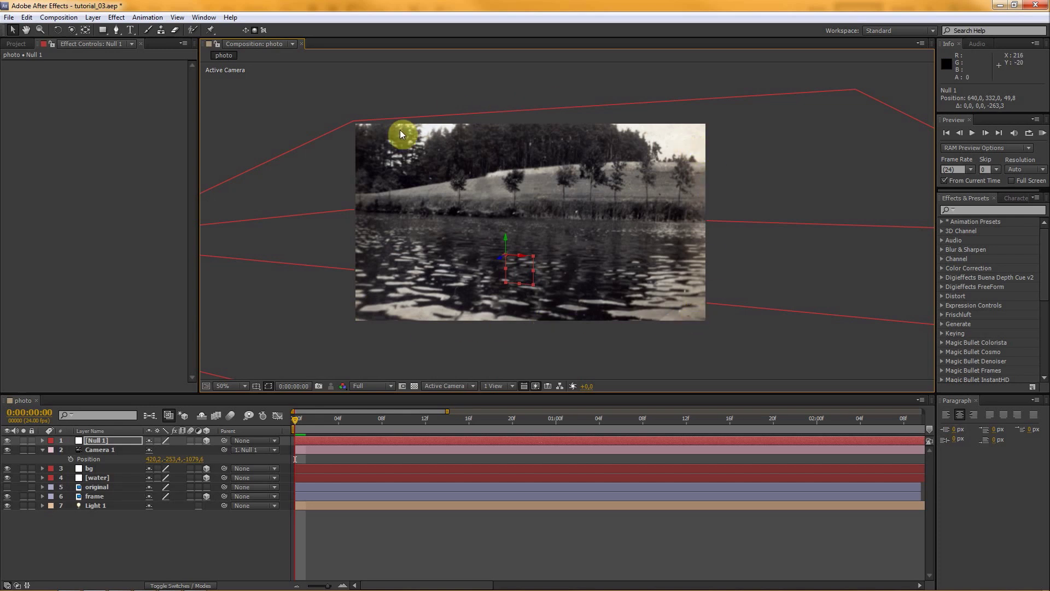
left_click(227, 559)
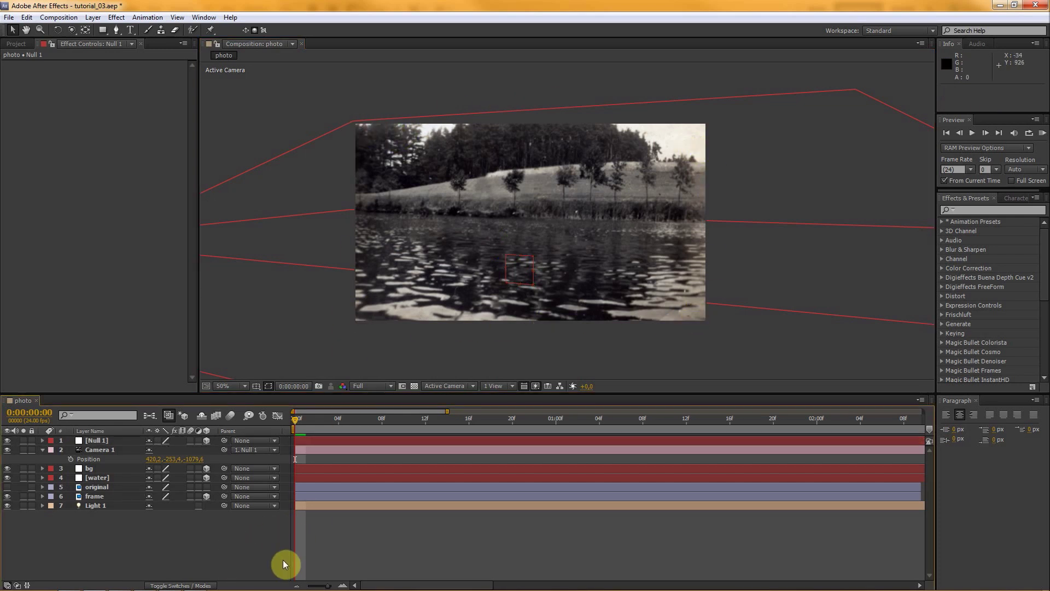
Set the Advanced 3D renderer's Shadow Map Resolution to 4000 in the photo composition's settings
key("ctrl+k")
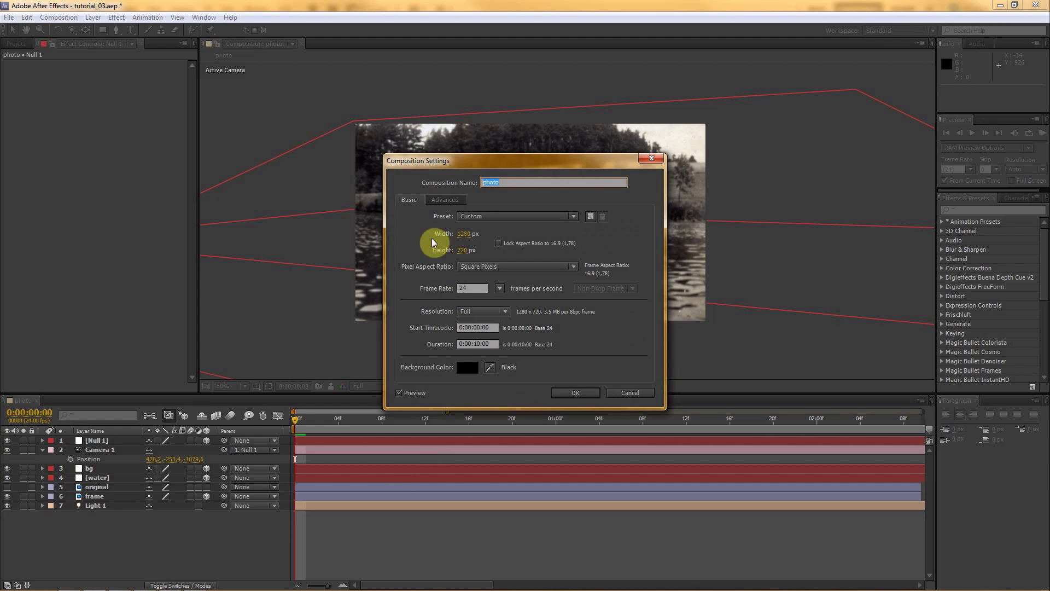
left_click(446, 200)
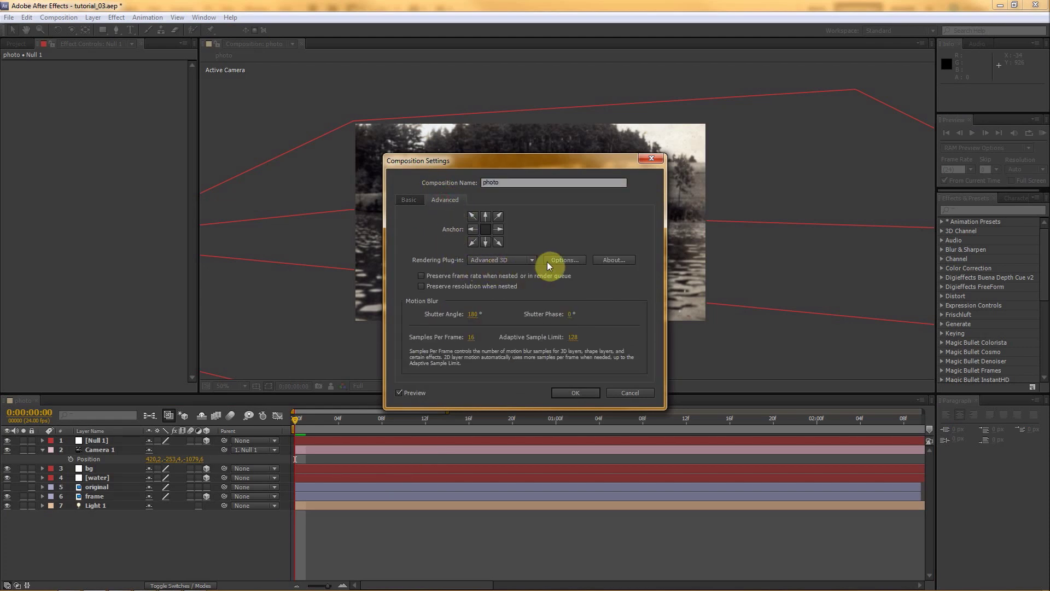
left_click(566, 259)
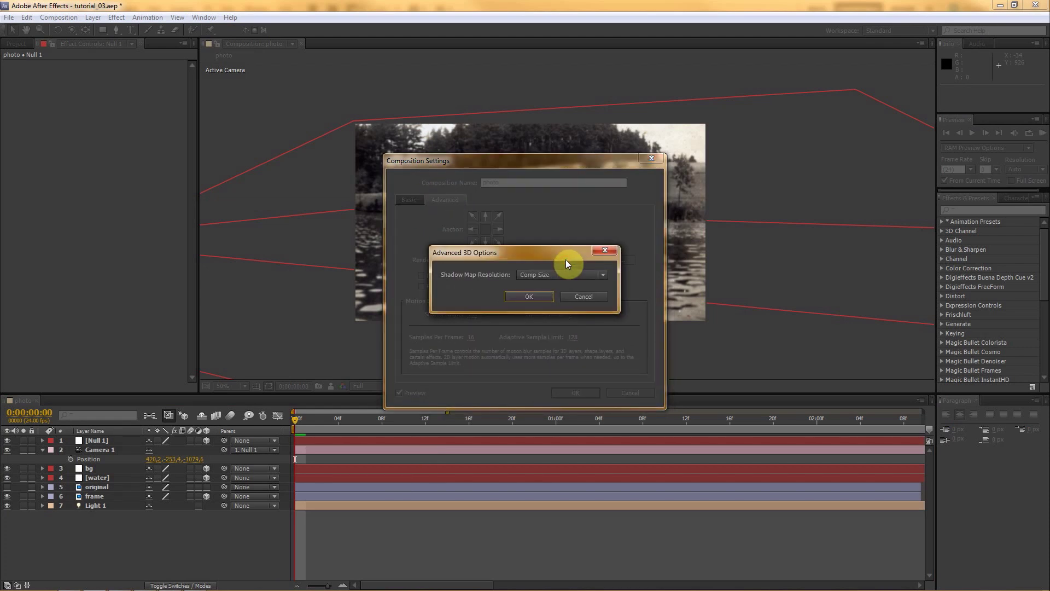
left_click(562, 276)
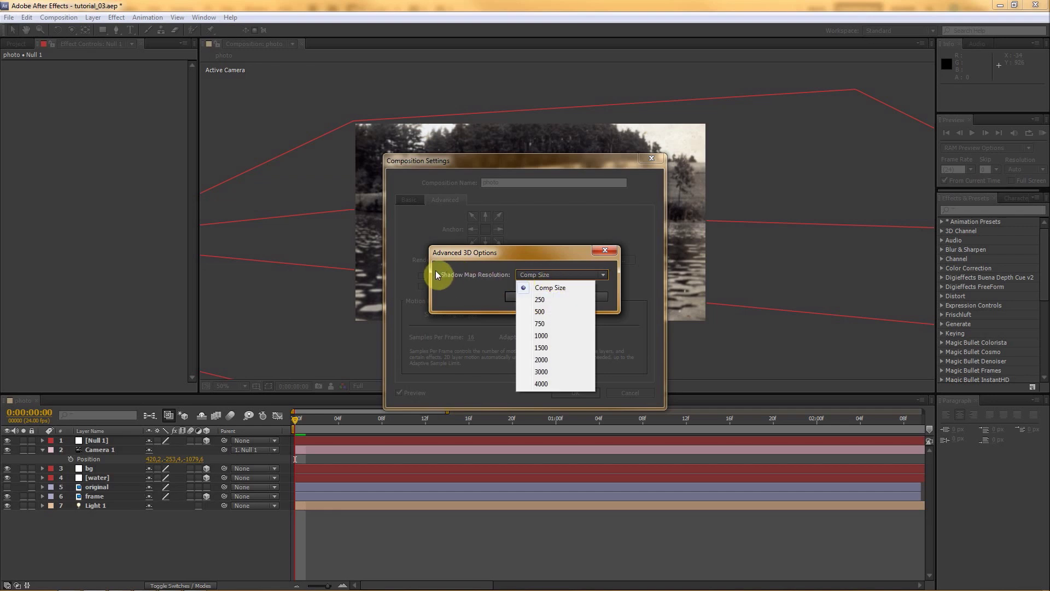
left_click(549, 383)
left_click(537, 297)
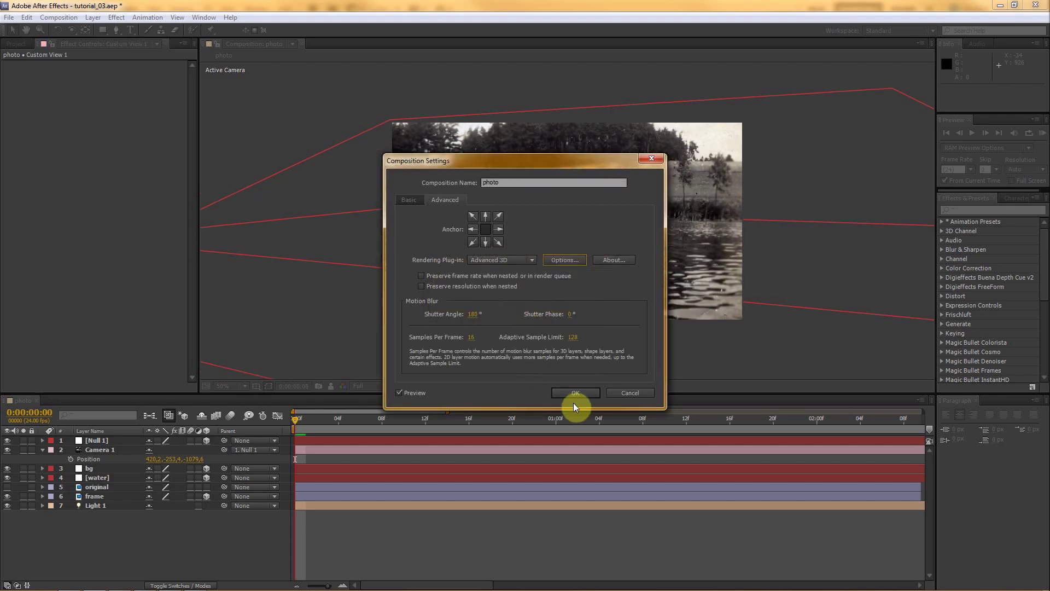
left_click(573, 402)
key("slash")
key("comma")
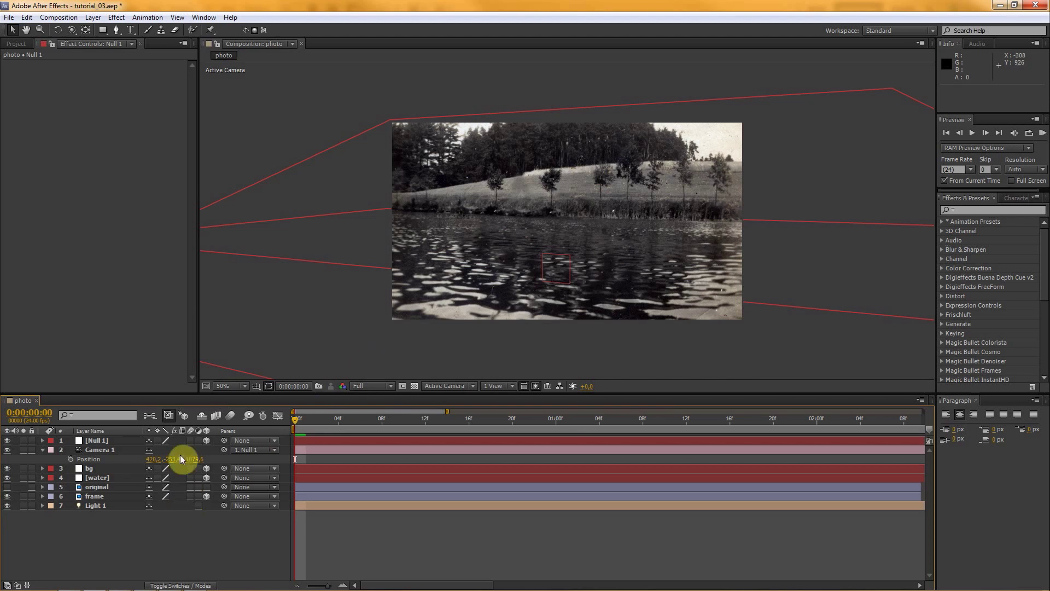
Move the null to about Z 43.4 and enlarge the bg solid to about 832% by 882%
left_click(99, 441)
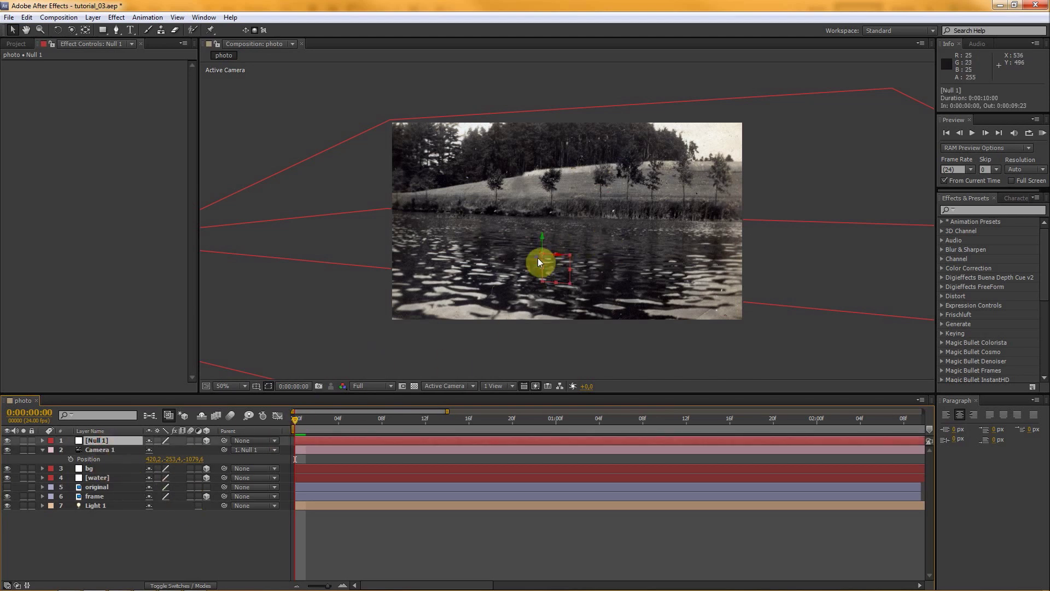
mouse_move(532, 262)
left_mouse_down()
mouse_move(500, 281)
mouse_move(535, 257)
left_mouse_up()
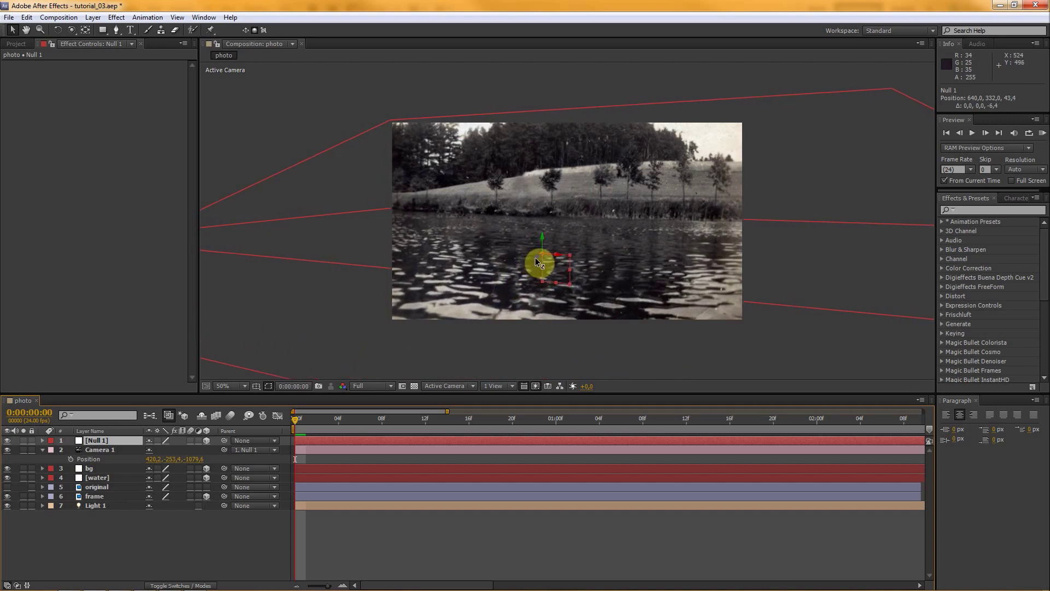
left_click(377, 136)
left_click_drag(392, 119, 386, 112)
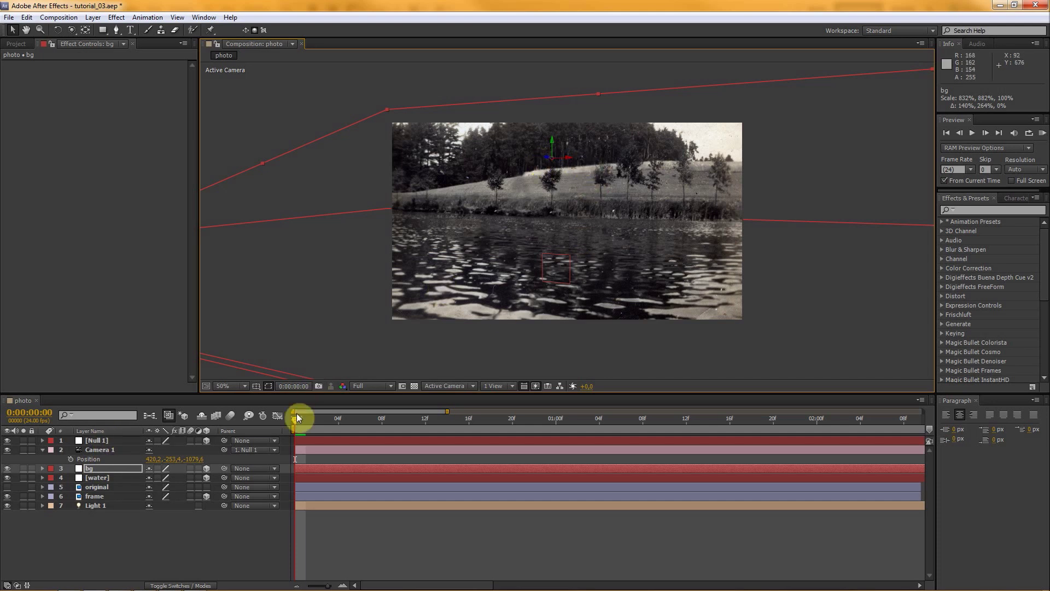
Pull the null back to about Z 10.4 and set a Position keyframe for it at 0:00:00:00
left_click(112, 441)
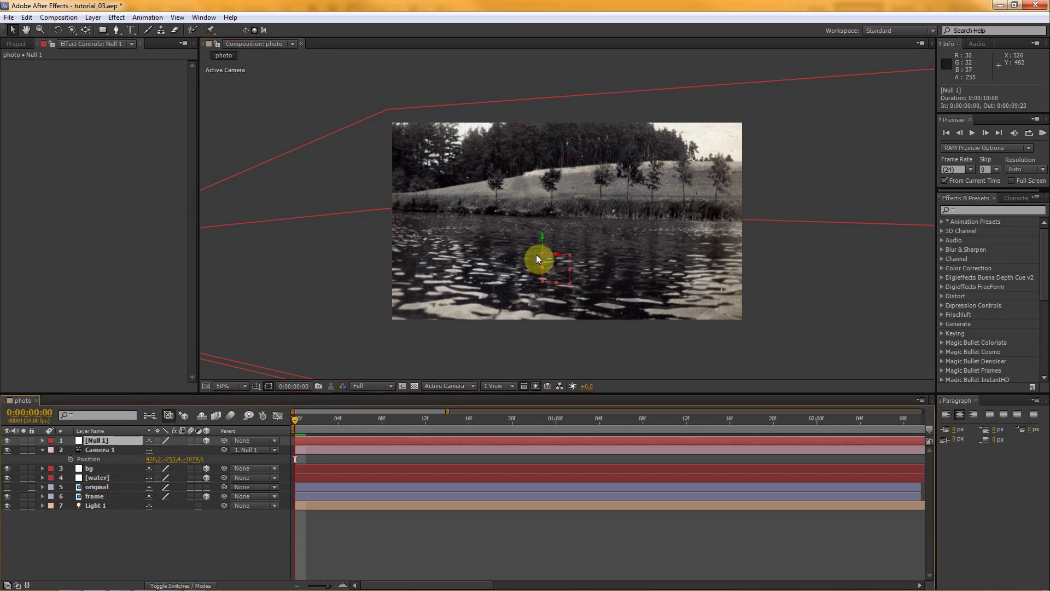
left_click_drag(537, 256, 518, 244)
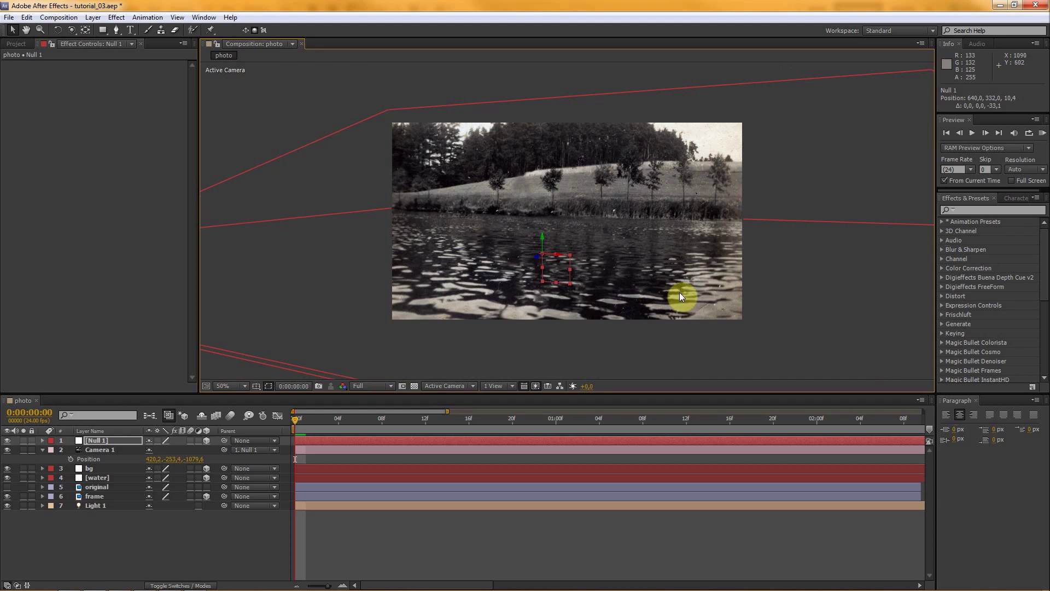
left_click(104, 441)
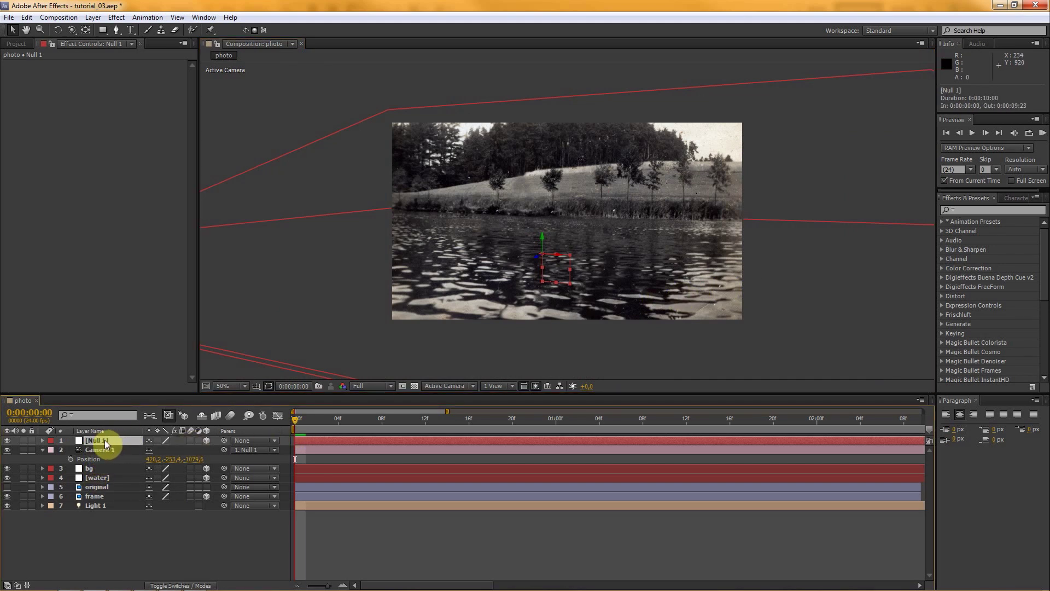
key("p")
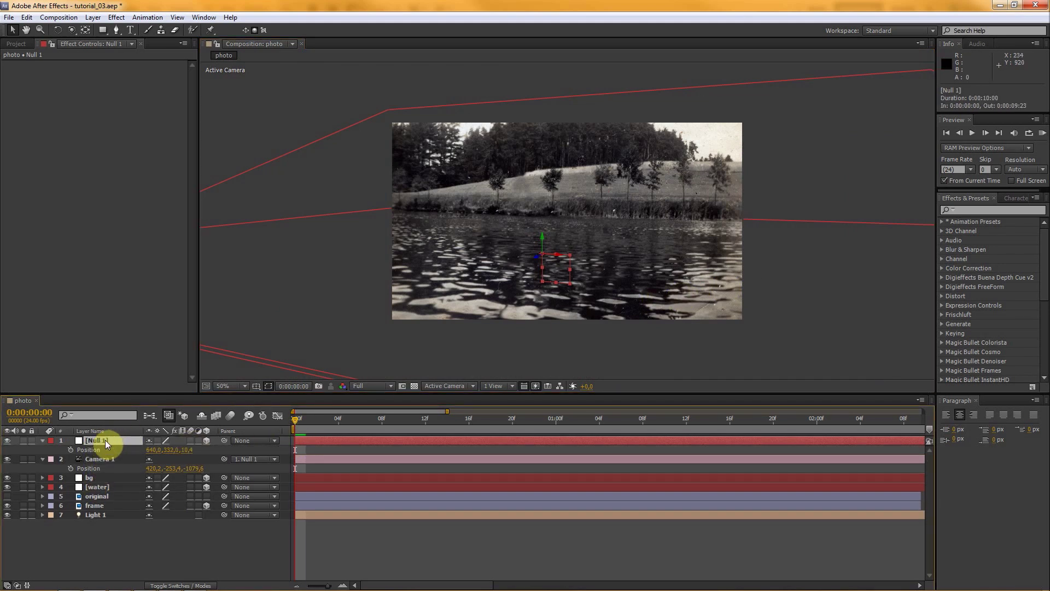
left_click(71, 450)
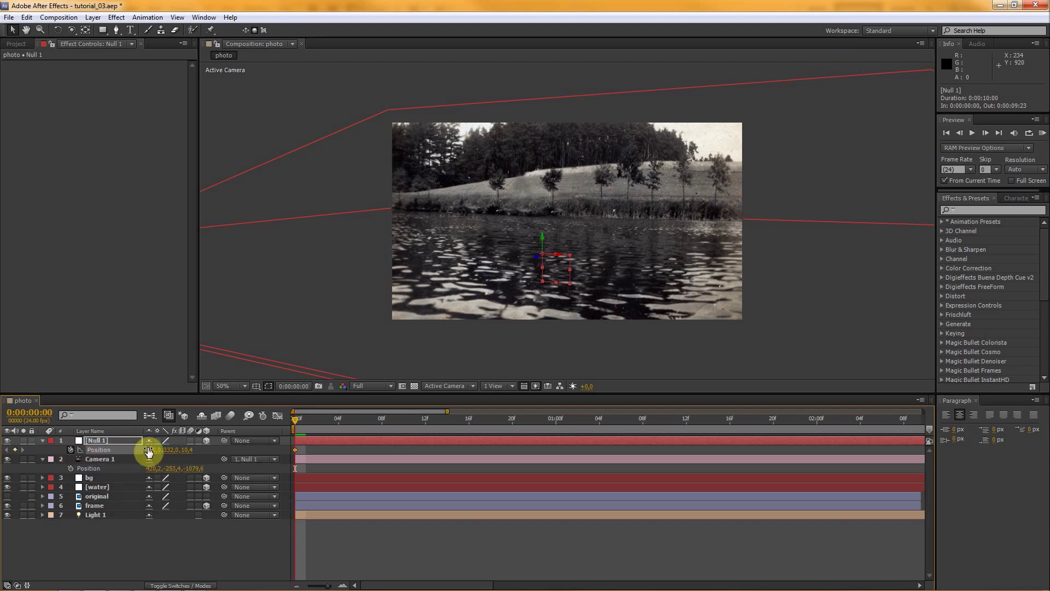
Show the full ten-second timeline and extend the original and frame layers, along with the work area, to the end of the composition
key("End")
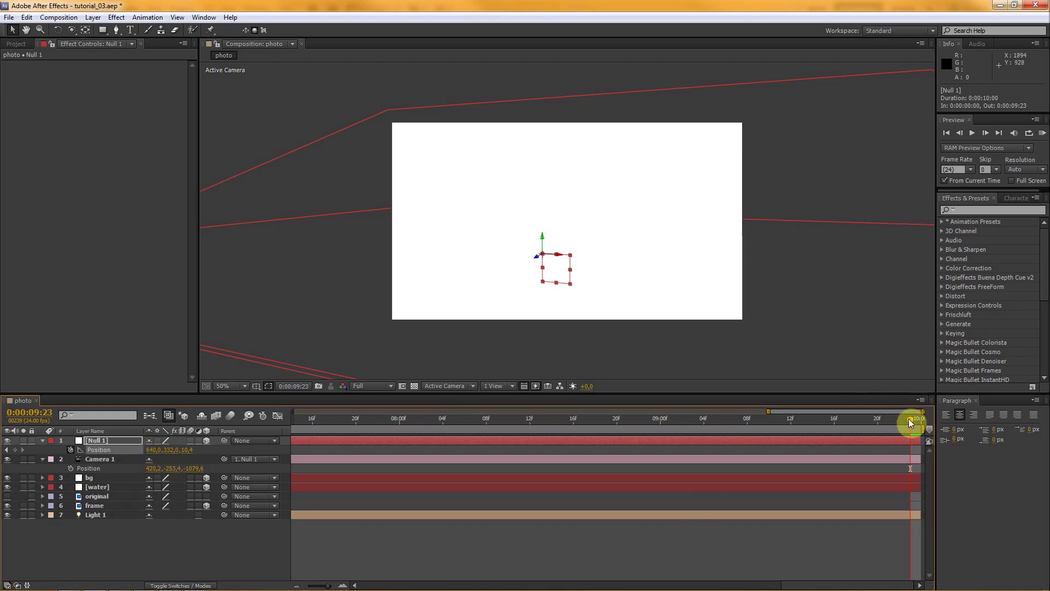
left_click_drag(910, 420, 291, 421)
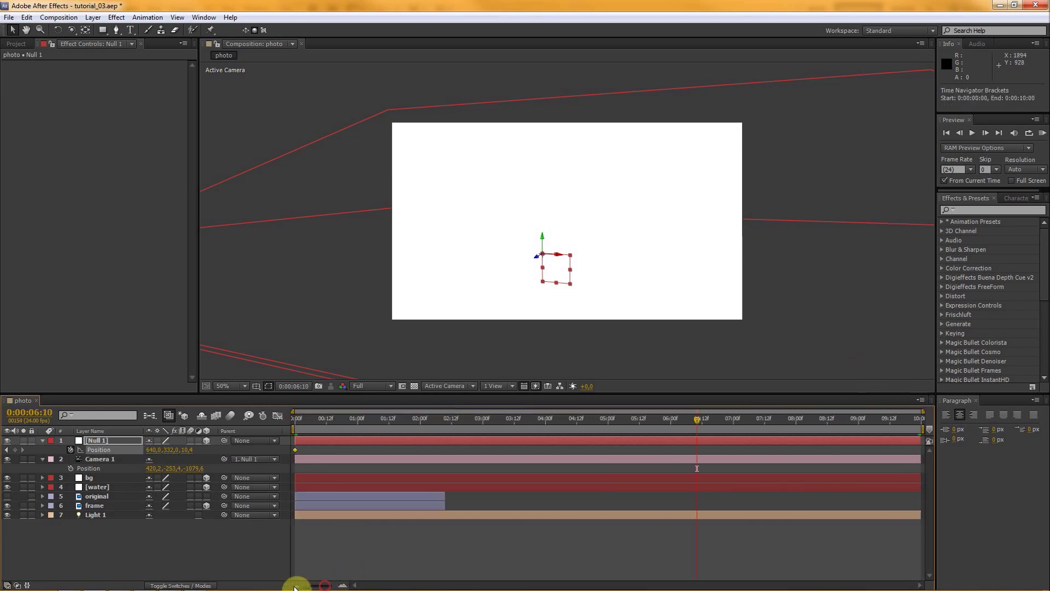
left_click(296, 586)
key("End")
left_click_drag(638, 394, 633, 403)
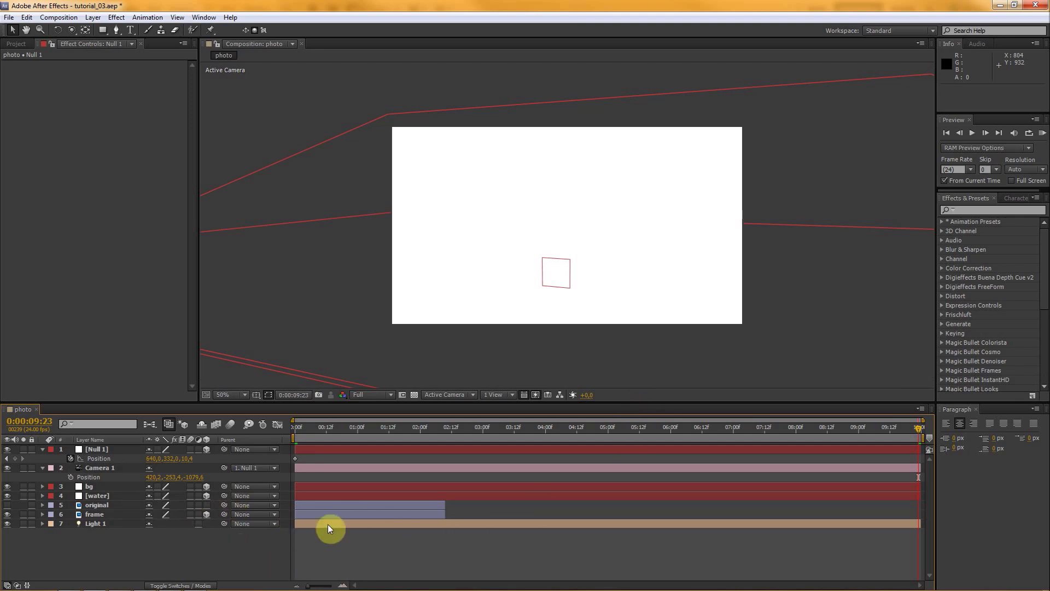
left_click(104, 504)
left_click(103, 514, "shift")
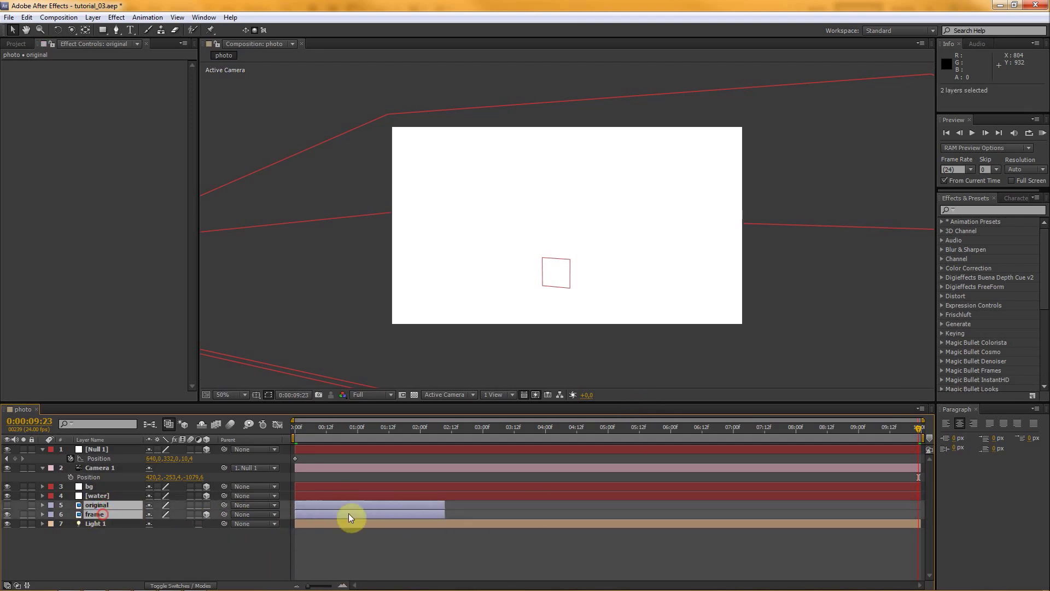
left_click_drag(453, 507, 990, 499)
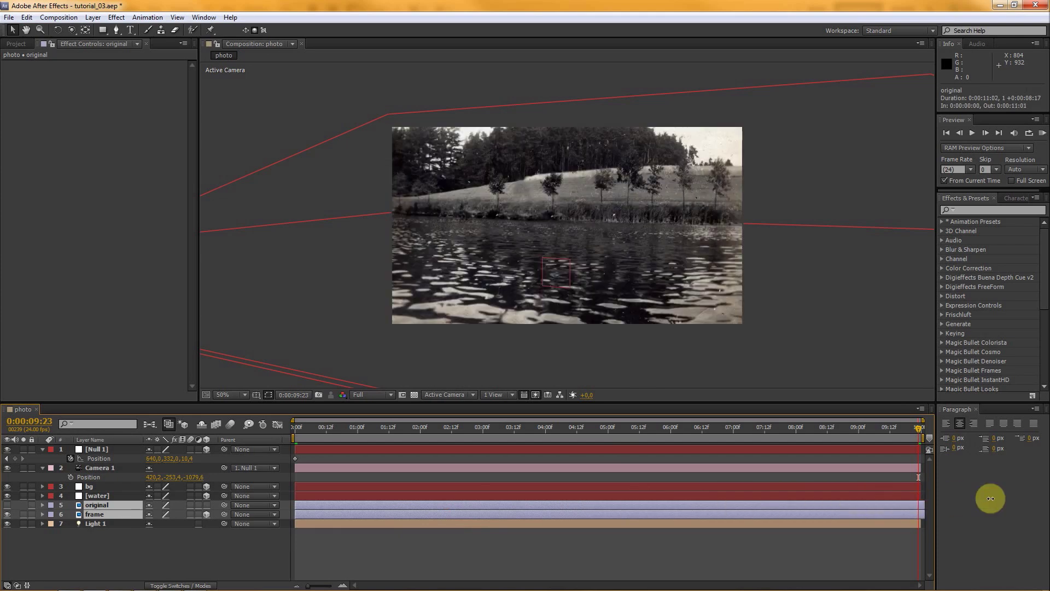
left_click_drag(917, 428, 1047, 438)
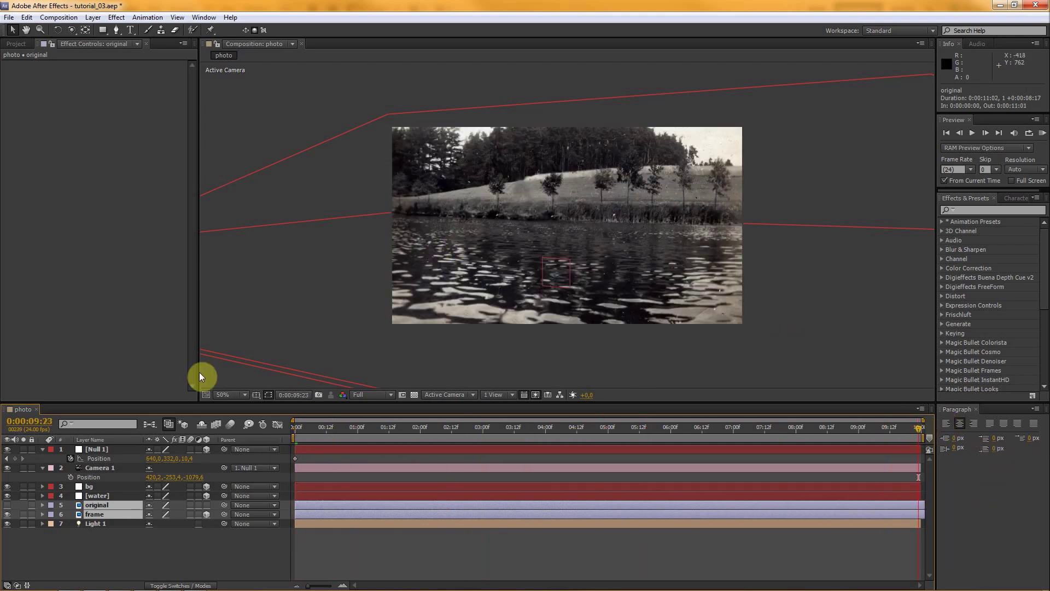
At 0:00:09:23, keyframe the null's move forward and up to about Y 274, Z 428.2
left_click(99, 468)
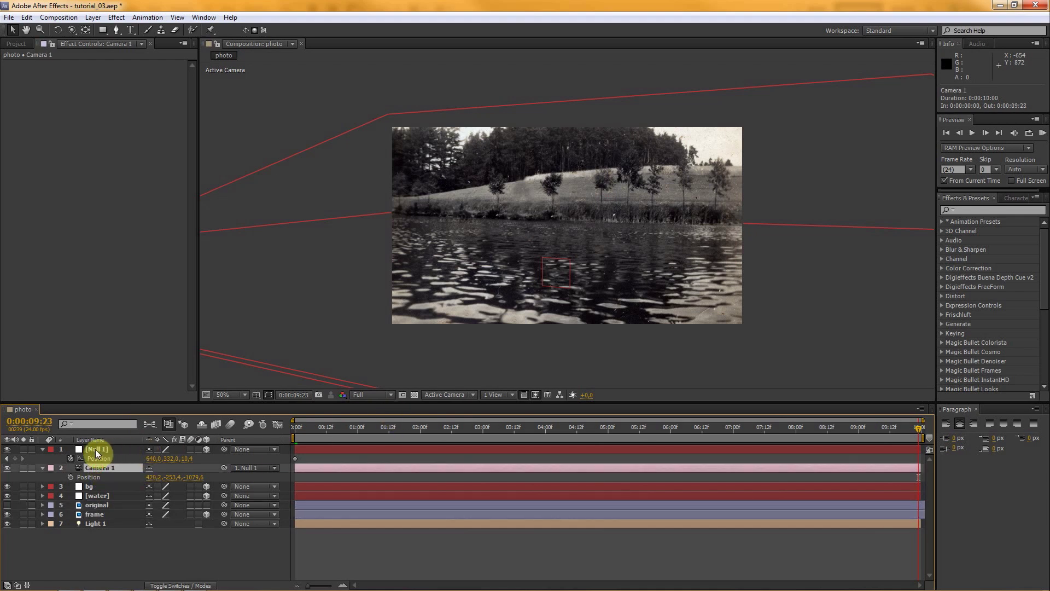
left_click(96, 448)
left_click_drag(536, 262, 642, 226)
mouse_move(540, 240)
left_mouse_down()
mouse_move(545, 198)
mouse_move(545, 230)
left_mouse_up()
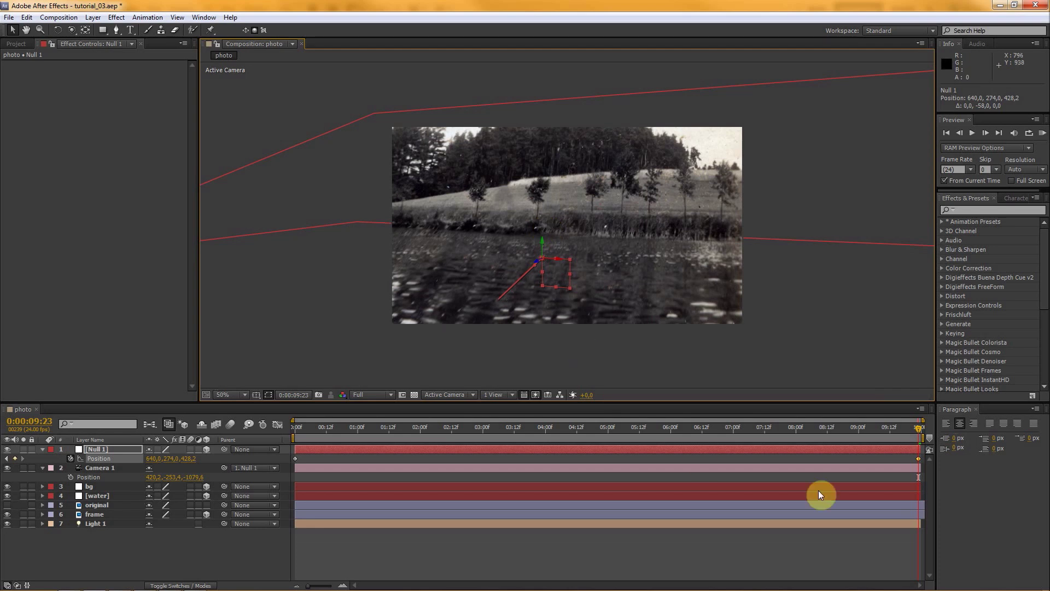
left_click_drag(735, 427, 755, 188)
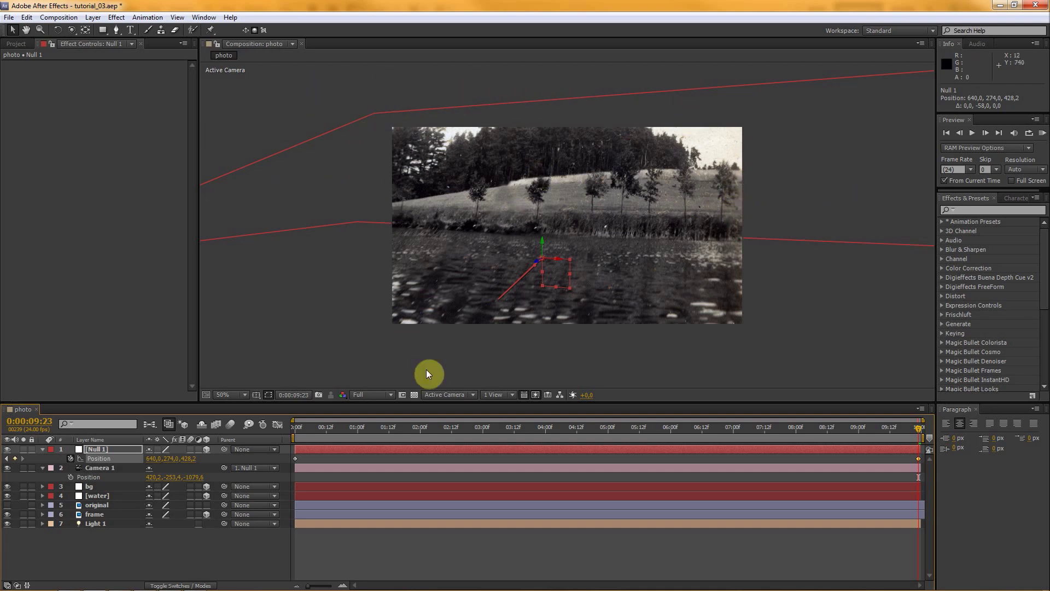
In the Left view, set the bg solid's X orientation to about 327.9° and move it to about Y -2151, Z 3542.7
left_click(497, 395)
left_click(454, 394)
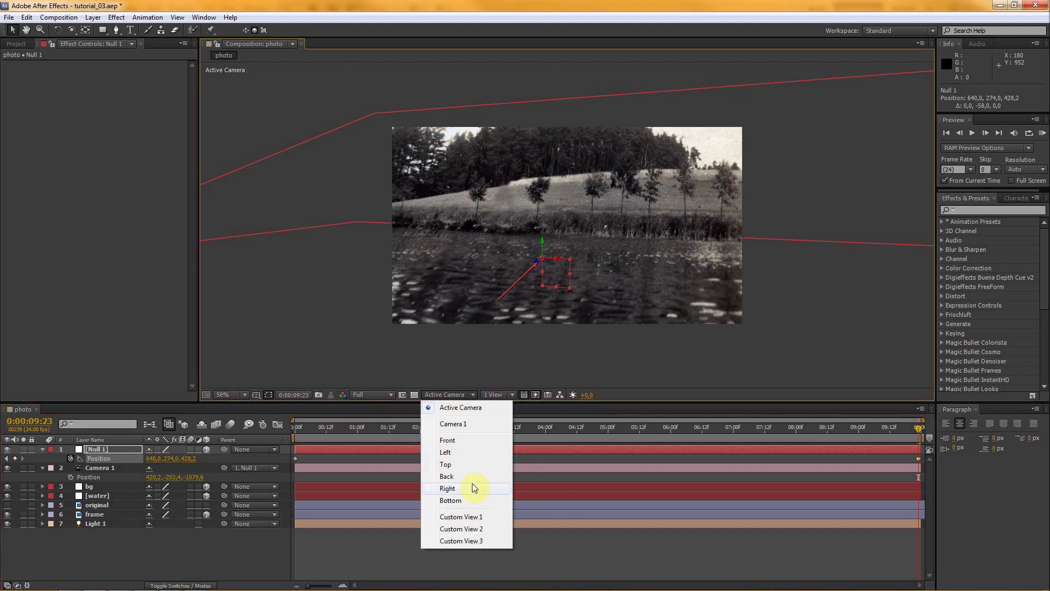
left_click(459, 452)
scroll(464, 241, "down", 6)
left_click(448, 201)
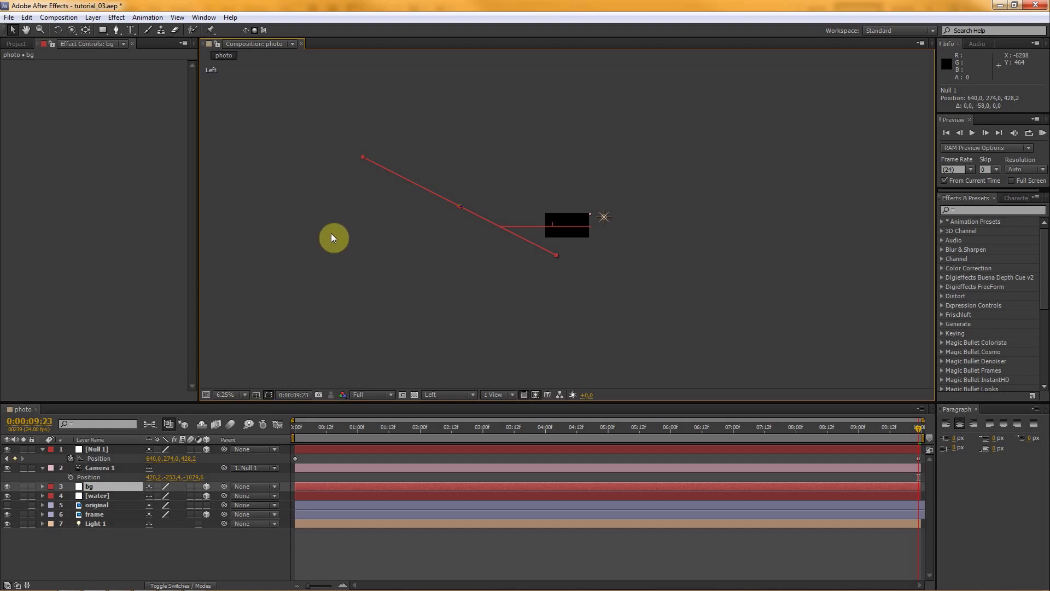
key("r")
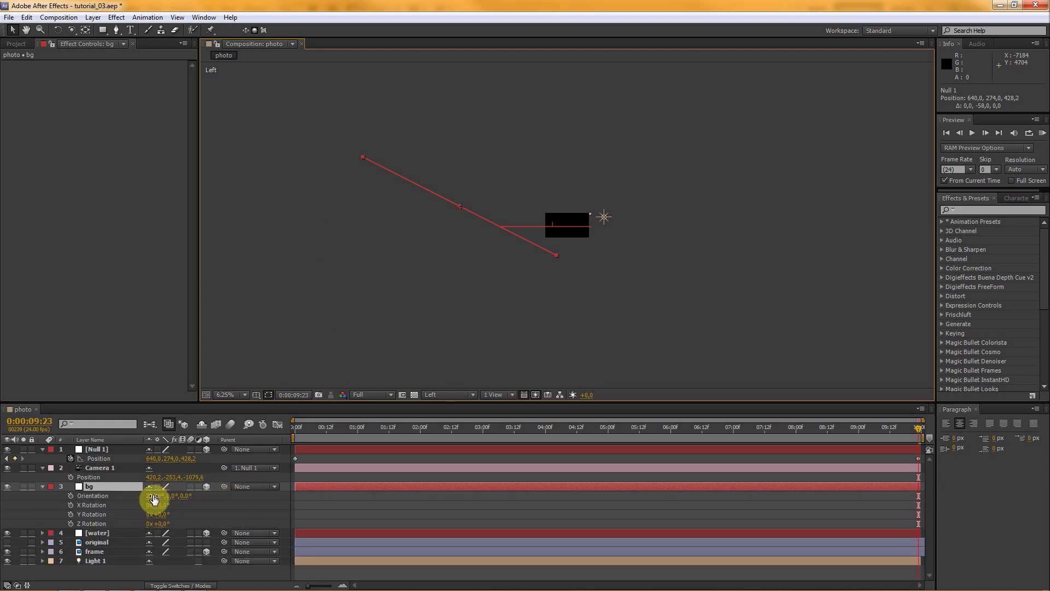
left_click_drag(153, 494, 160, 488)
left_click_drag(519, 304, 504, 231)
Return to the Active Camera view and scrub back to 0:00:00:00 to check the background through the camera move
left_click(463, 395)
left_click(463, 408)
scroll(594, 241, "up", 1)
scroll(594, 241, "up", 3)
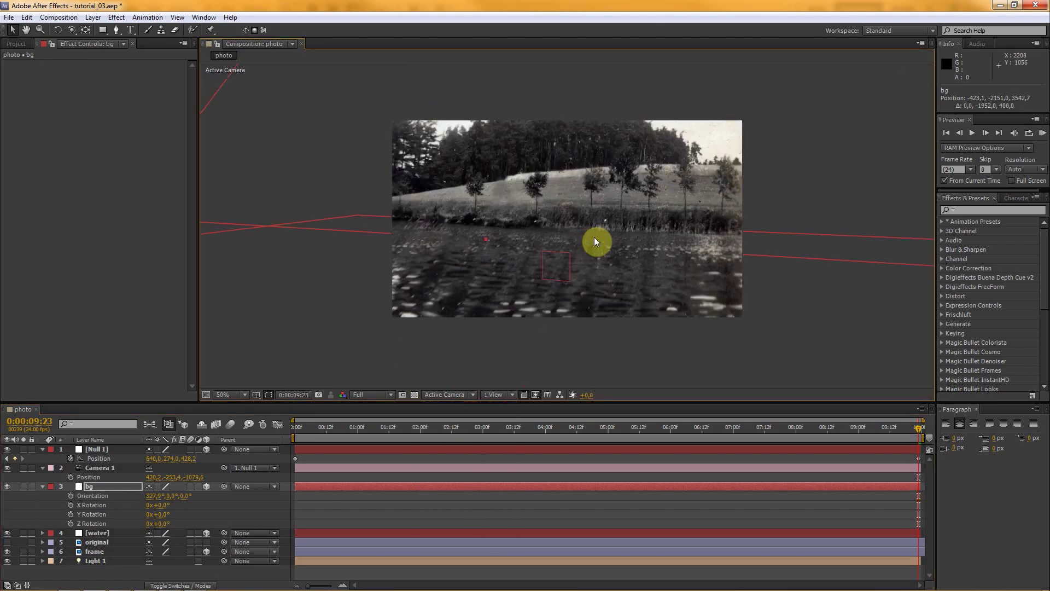
left_click_drag(308, 425, 247, 421)
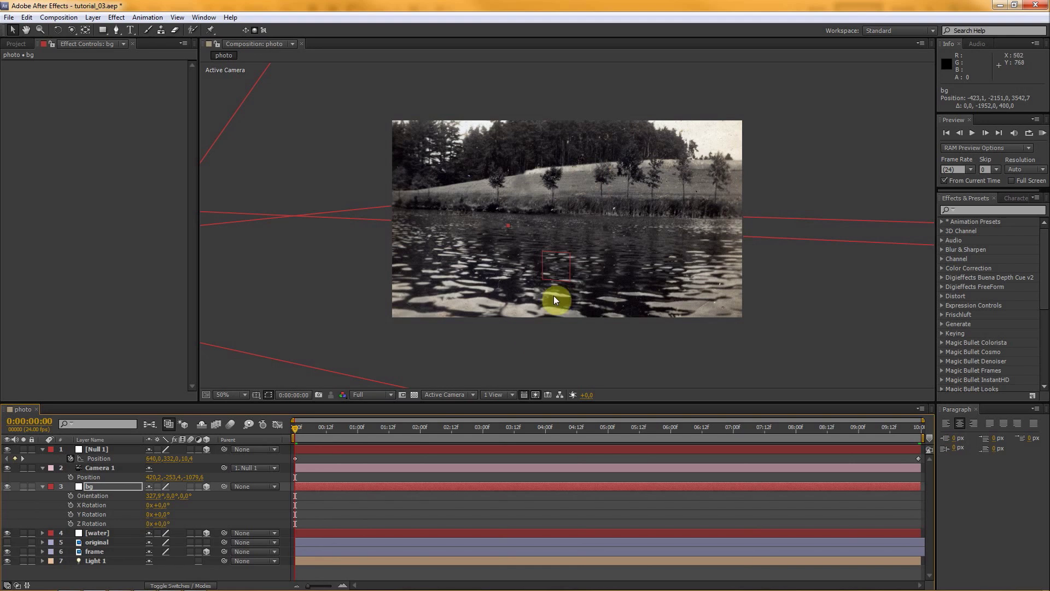
Collapse the open layer properties, then make the original photo layer visible and solo it, with the three people framed closely
left_click(42, 487)
left_click(42, 468)
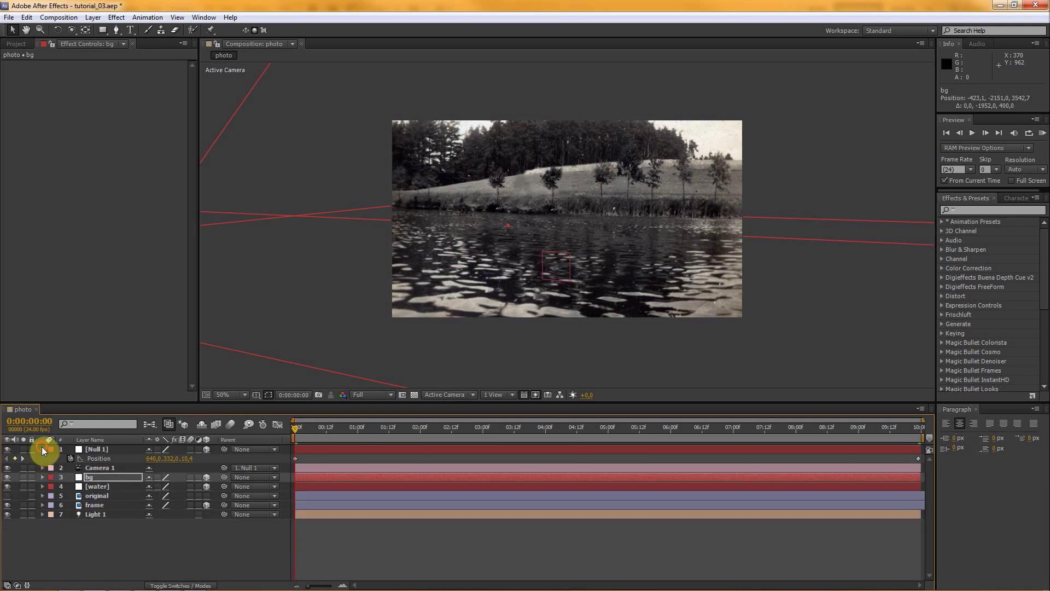
left_click(42, 449)
left_click(104, 487)
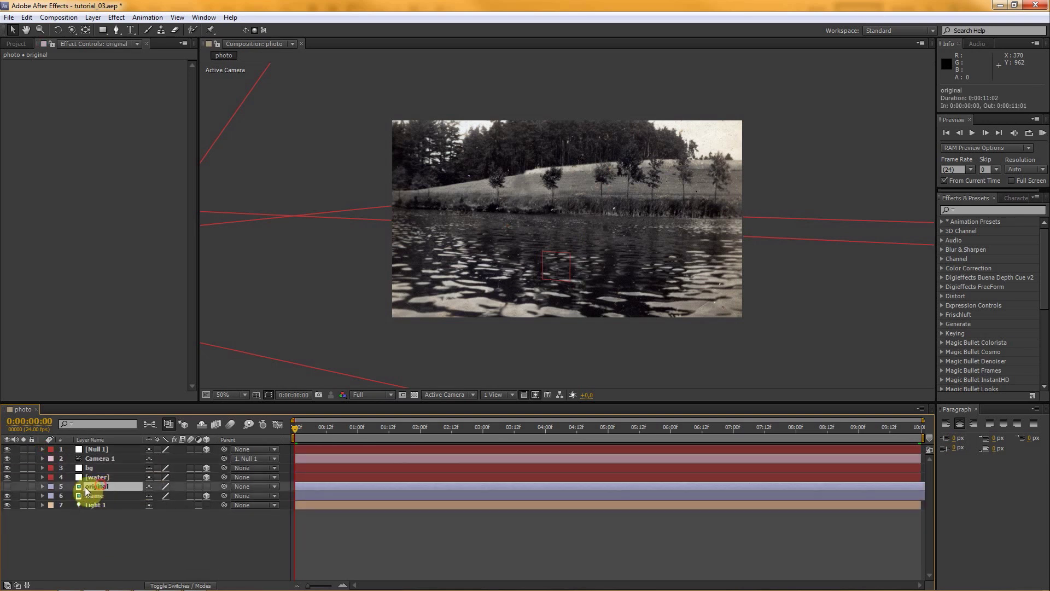
left_click(10, 487)
left_click(24, 487)
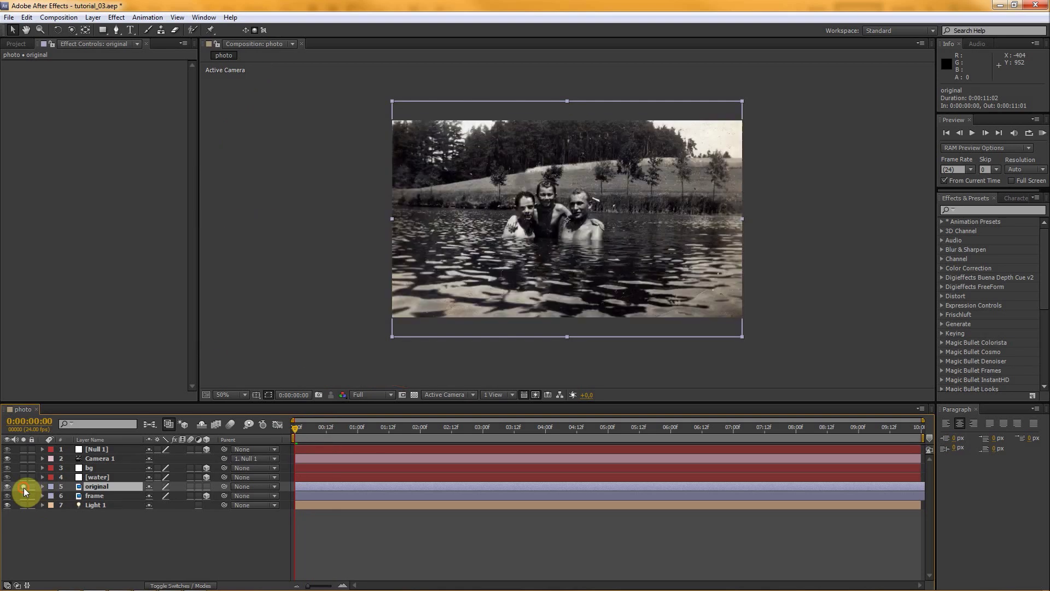
scroll(581, 167, "up", 1)
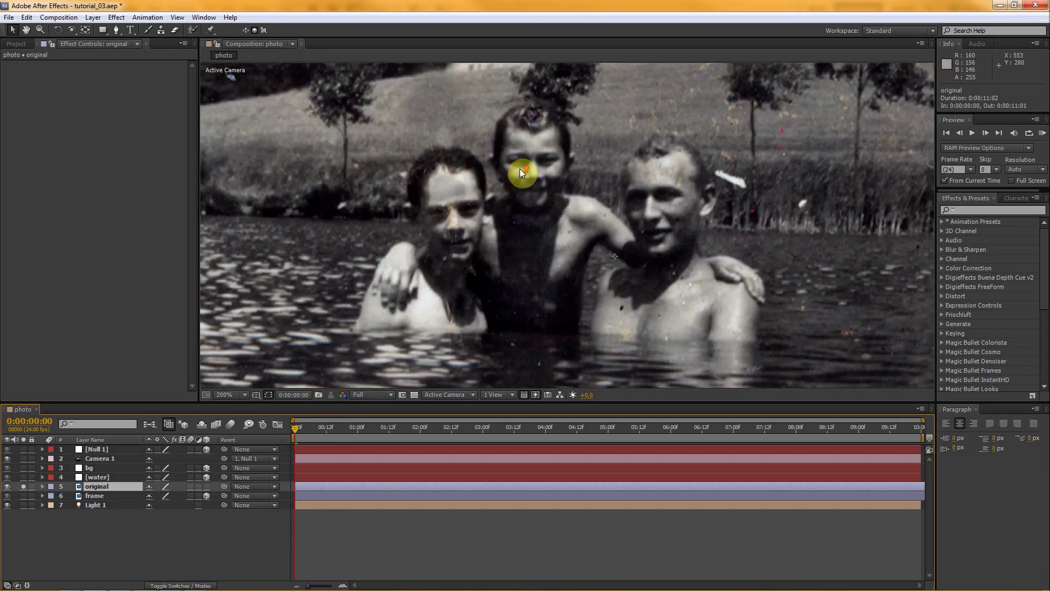
scroll(521, 159, "up", 1)
left_click_drag(621, 221, 580, 224)
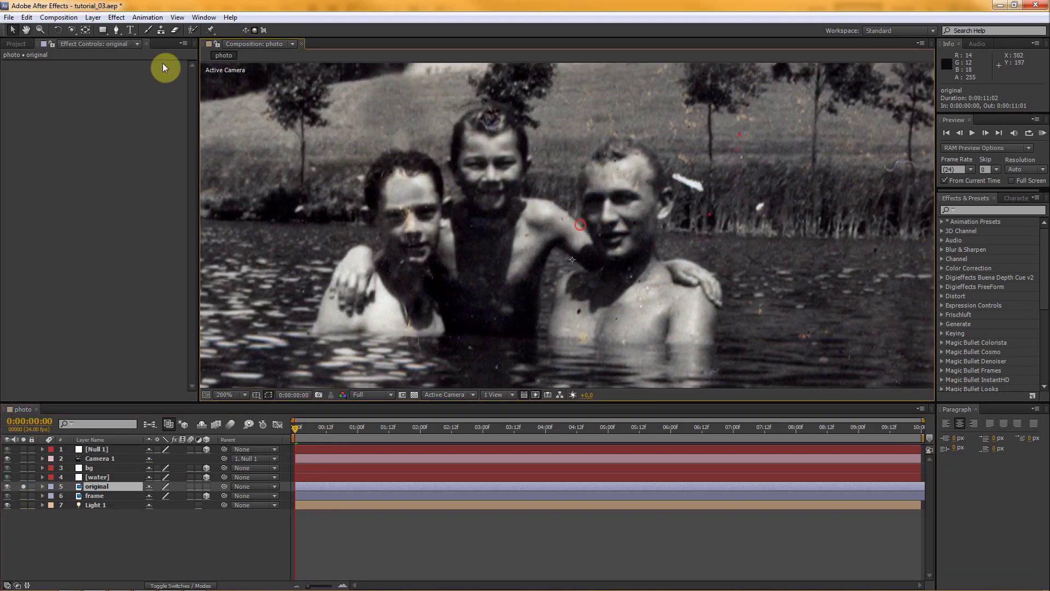
Draw a closed Pen tool mask around the three people on the original layer, ending along the waterline
left_click(116, 29)
left_click_drag(469, 403, 499, 520)
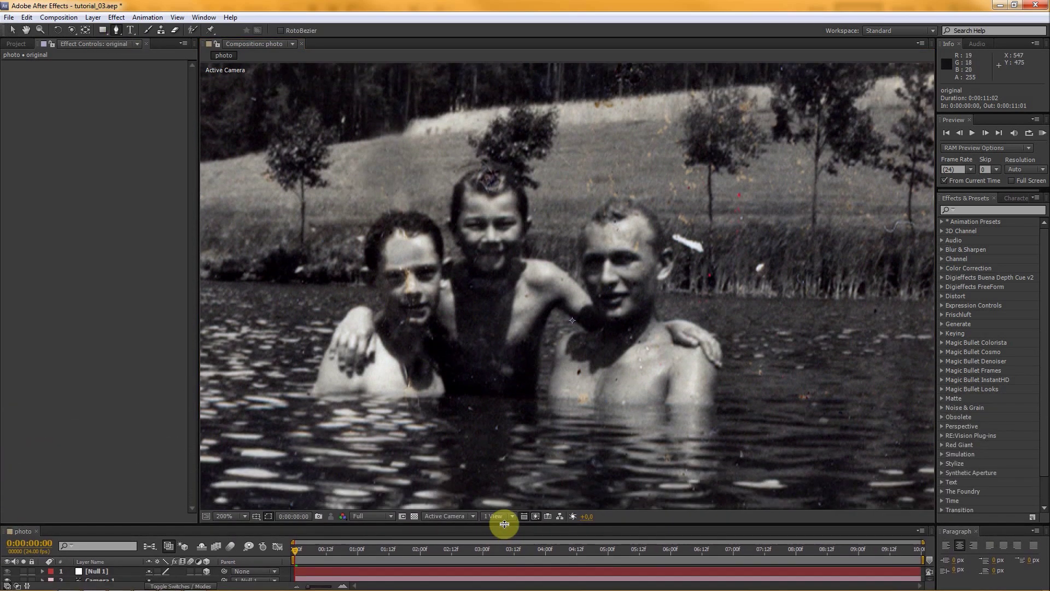
left_click(488, 167)
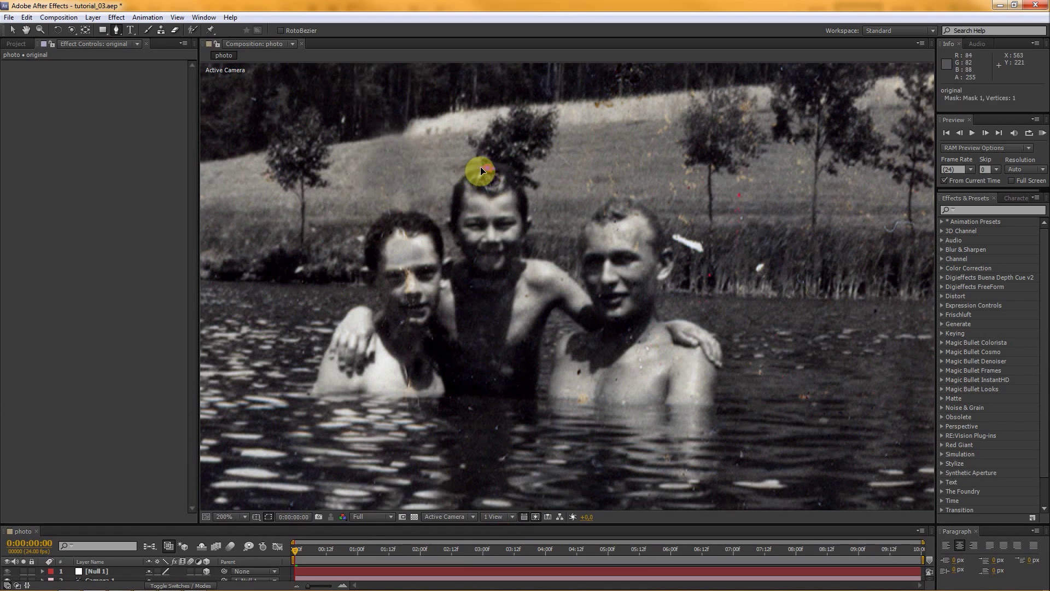
left_click(450, 205)
left_click(450, 221)
left_click(453, 237)
left_click(467, 261)
left_click(460, 264)
left_click(454, 266)
left_click(442, 267)
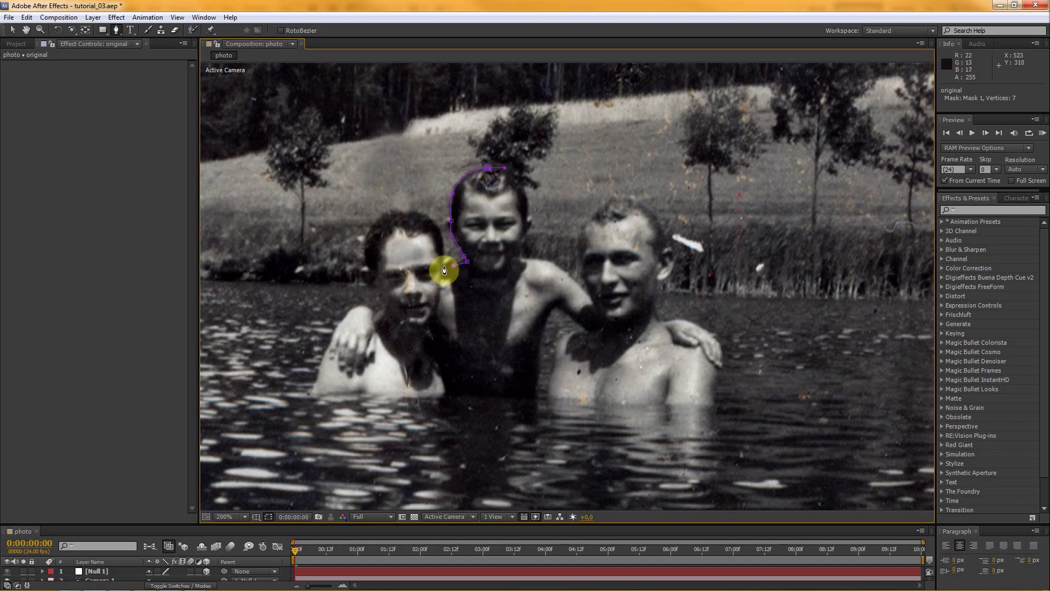
left_click(440, 224)
left_click_drag(414, 214, 366, 254)
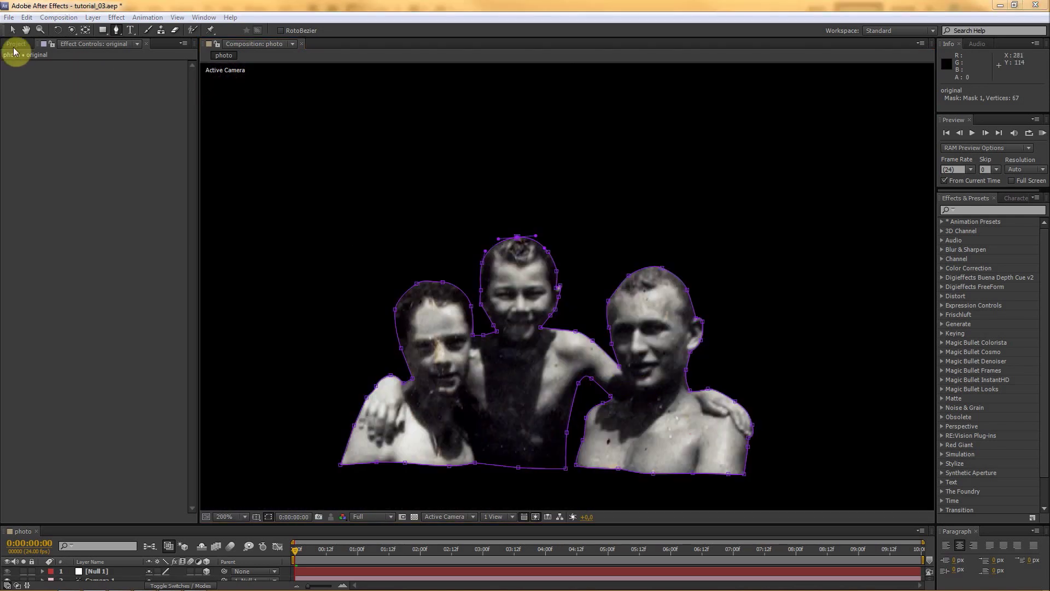
Hide the mask outline in the composition view to check the edges of the cut-out people
left_click(12, 30)
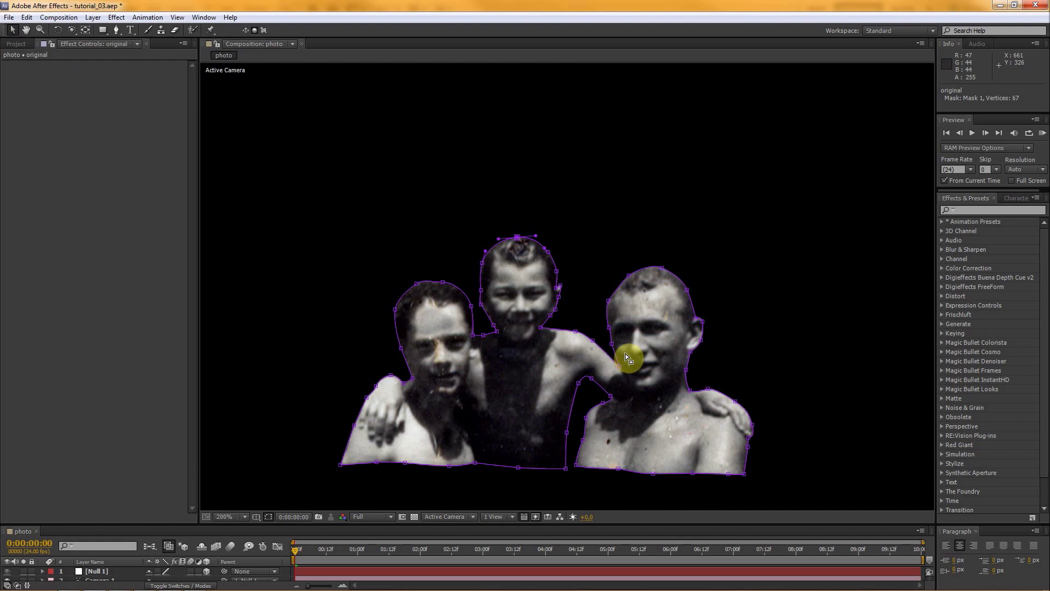
left_click_drag(644, 370, 645, 304)
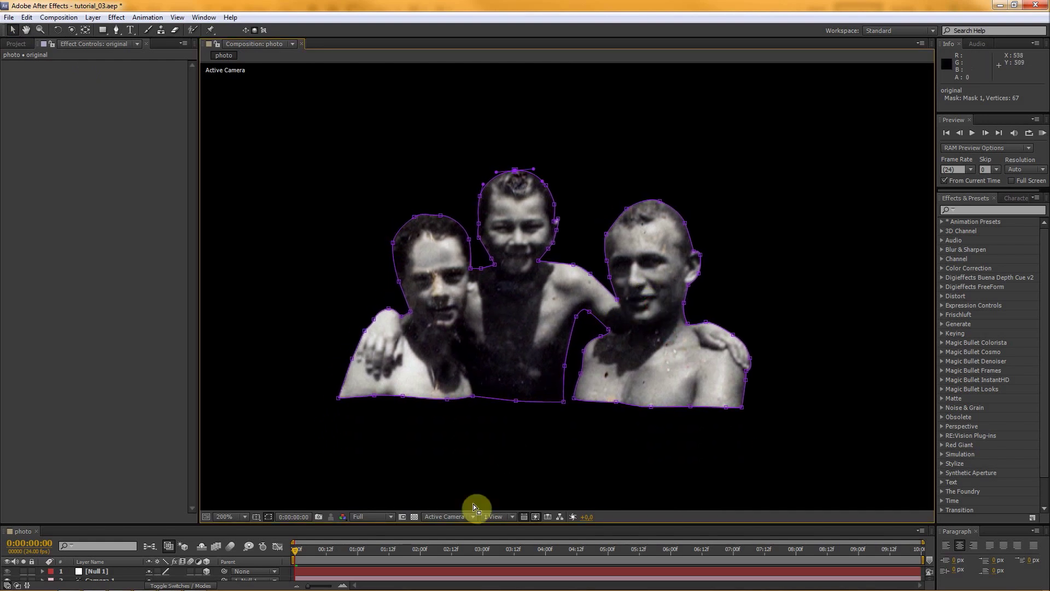
left_click(268, 517)
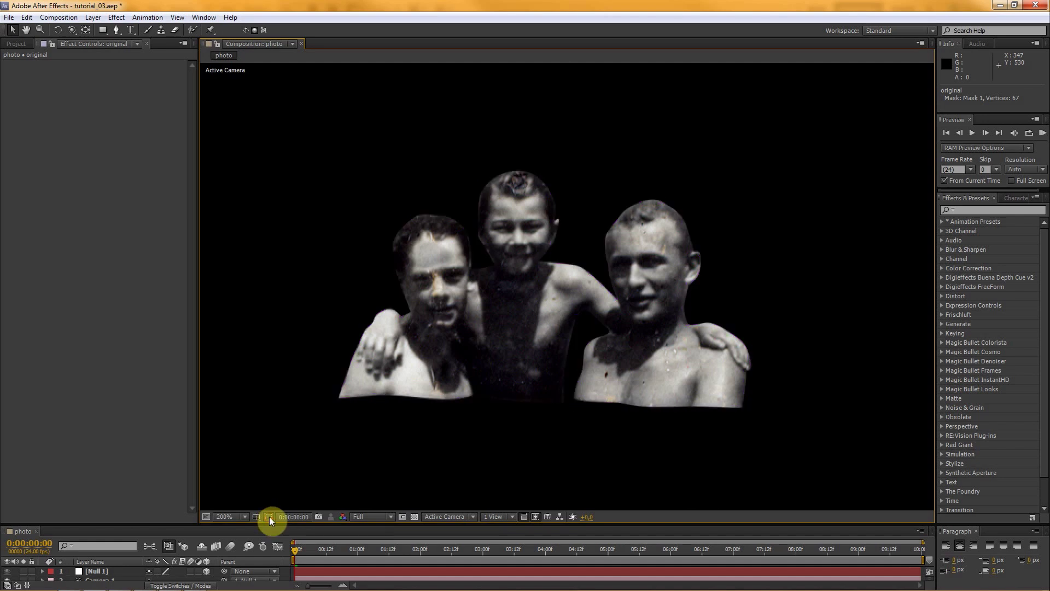
left_click(269, 517)
left_click(270, 518)
left_click_drag(402, 526, 401, 388)
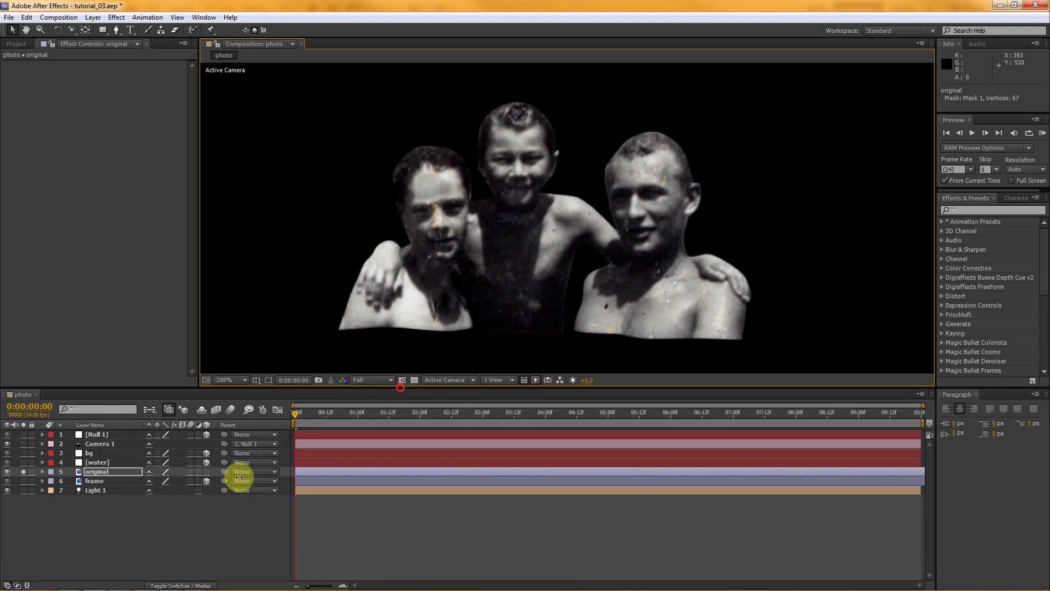
Reveal the original layer's mask properties and set Mask Feather to 2 pixels
left_click(102, 472)
key("m")
key("m")
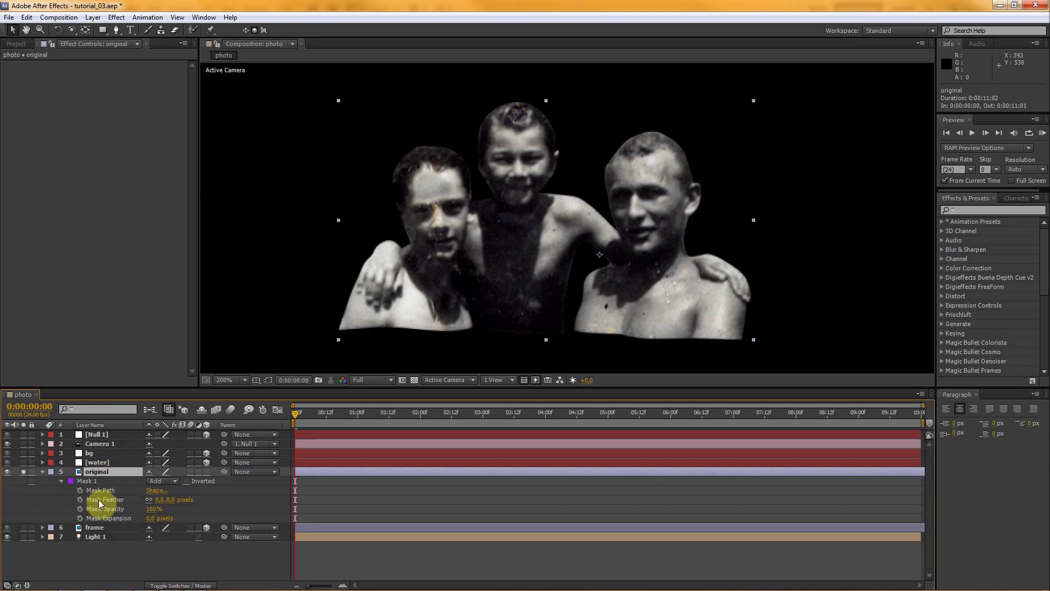
left_click(160, 500)
type("2")
key("Return")
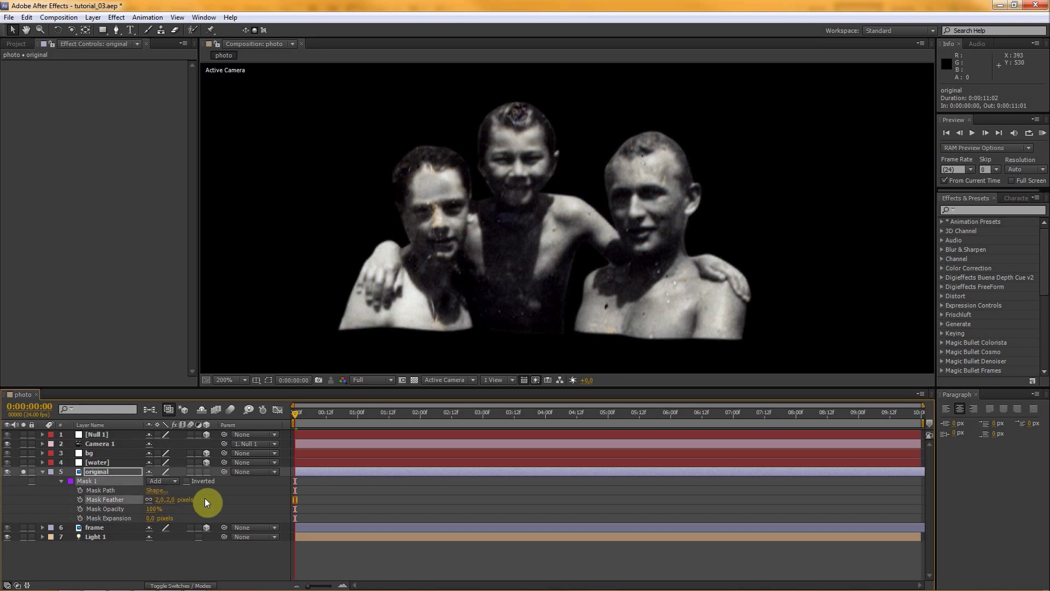
Set the people mask's Mask Expansion to 1 pixel and collapse the original layer's properties
left_click(151, 518)
type("1")
key("Return")
left_click(151, 519)
type("1,")
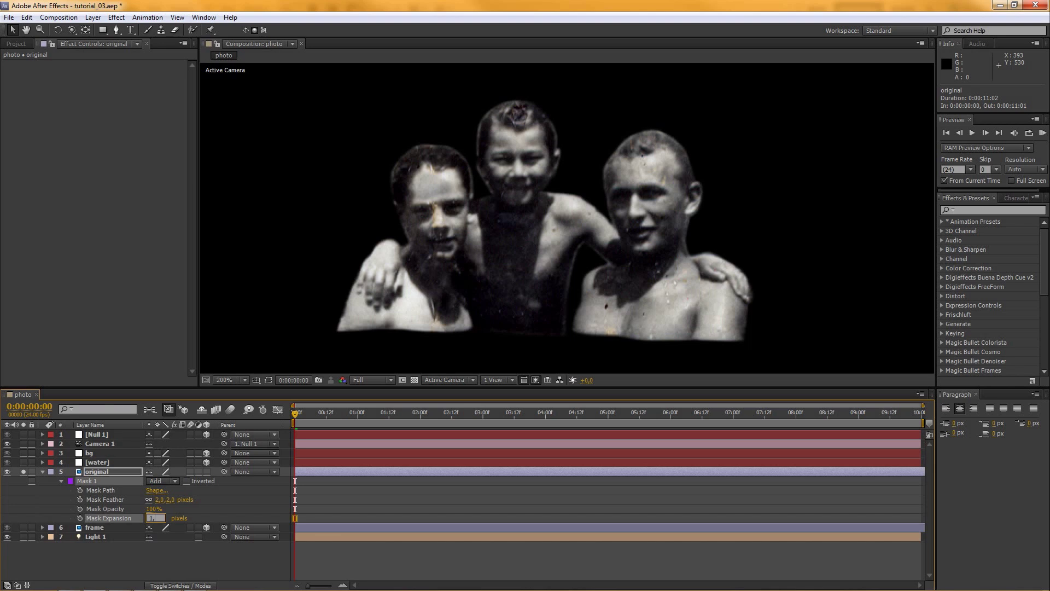
type("5")
left_click(151, 524)
left_click(186, 568)
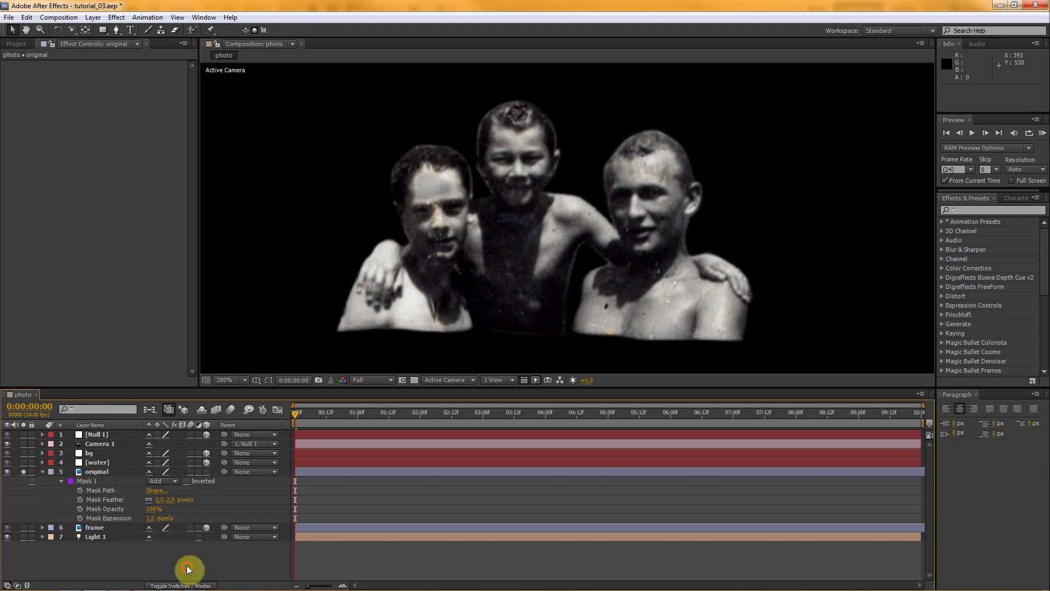
left_click(44, 471)
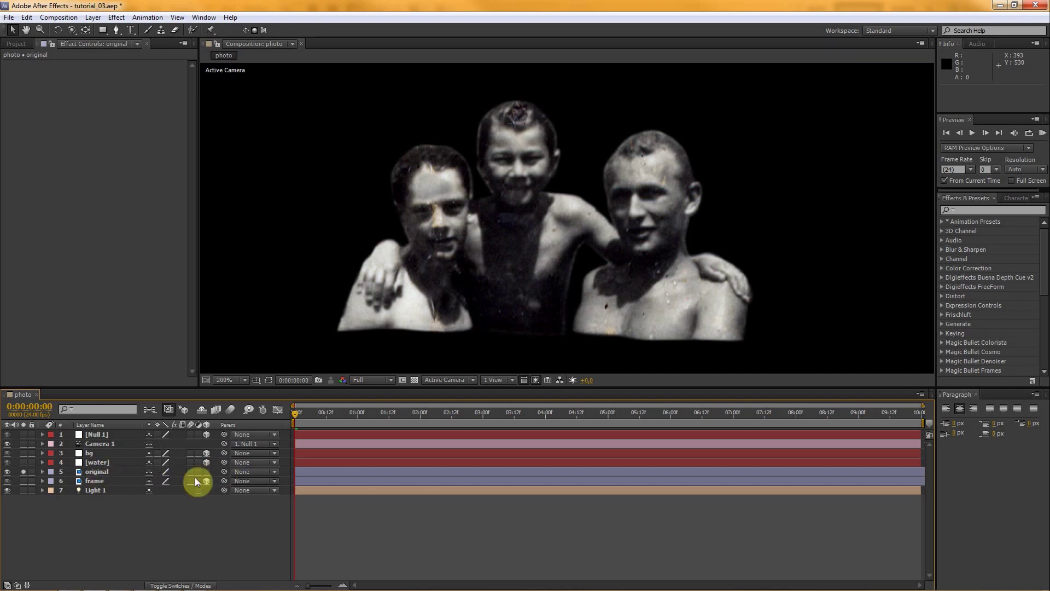
Make the original layer a 3D layer and turn off its solo so the whole scene shows
left_click(209, 471)
left_click_drag(378, 387, 372, 434)
scroll(503, 329, "down", 3)
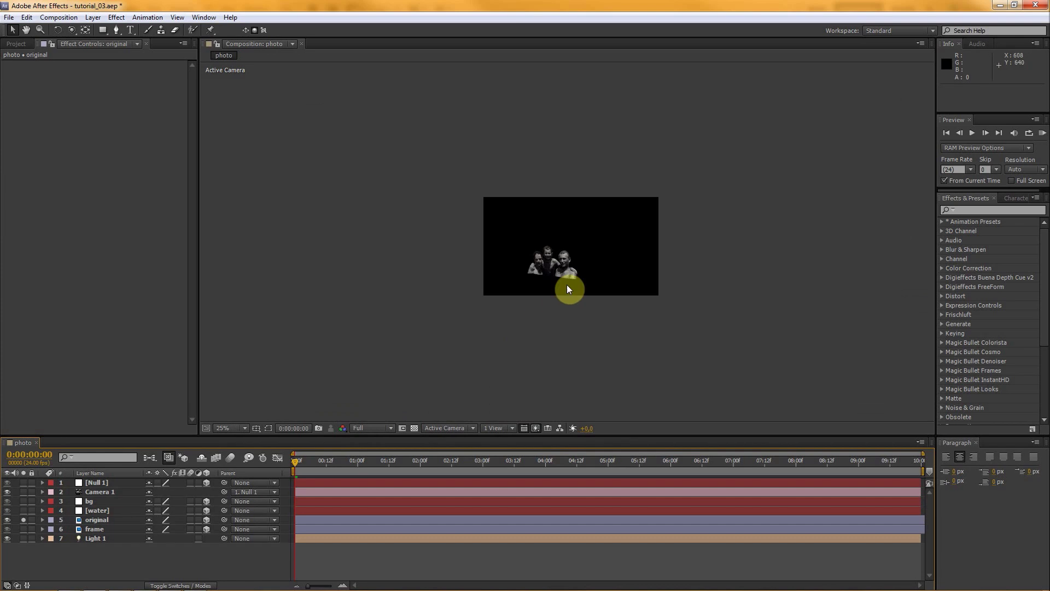
scroll(566, 275, "up", 4)
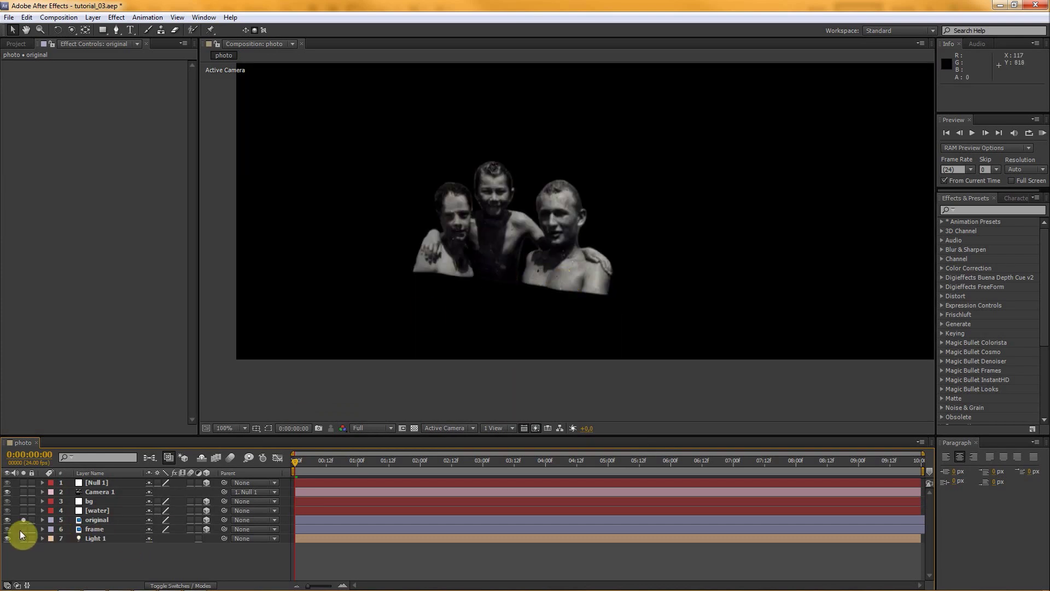
left_click(23, 520)
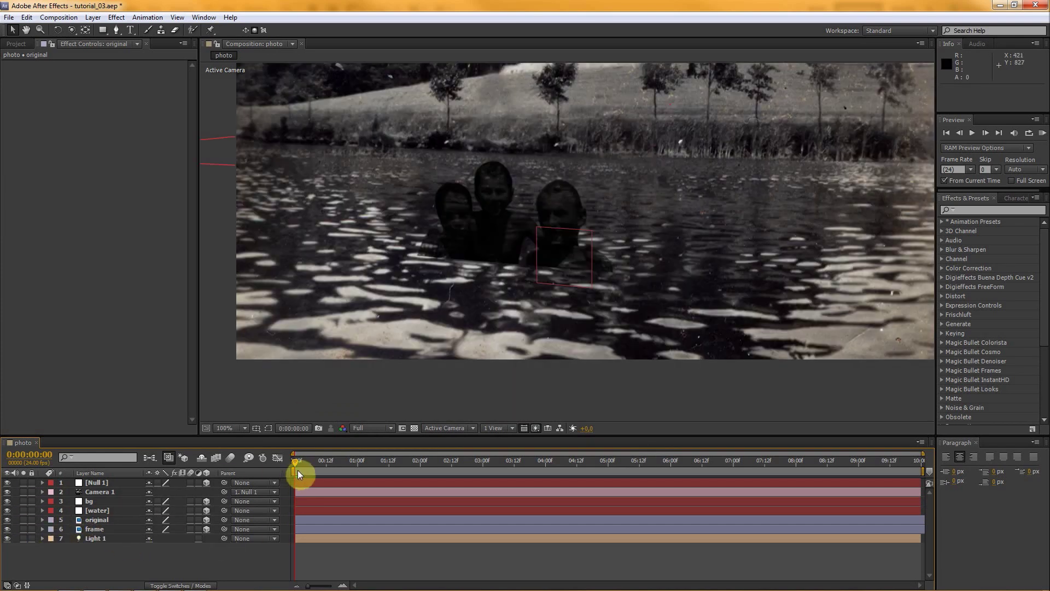
Turn off Accepts Shadows and Accepts Lights in the original layer's Material Options and collapse its properties
left_click_drag(299, 461, 465, 461)
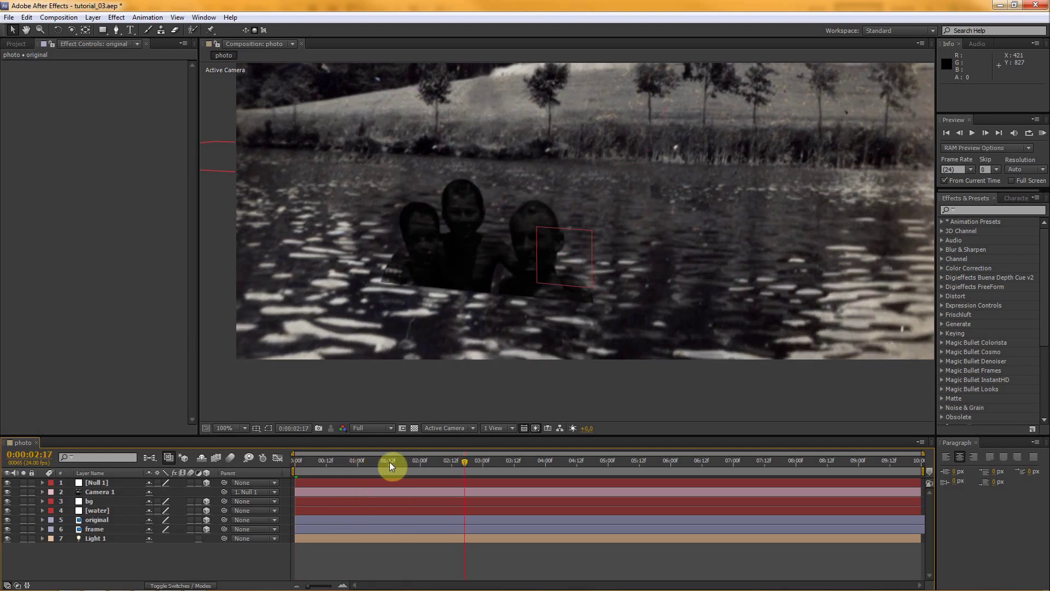
key("Home")
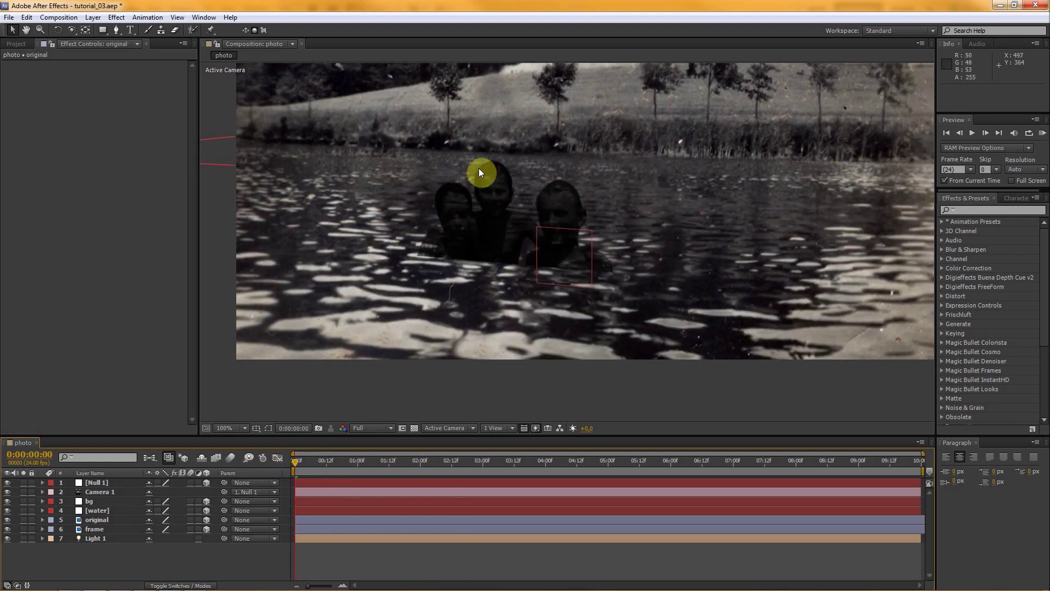
left_click(507, 224)
left_click(96, 520)
key("a")
key("a")
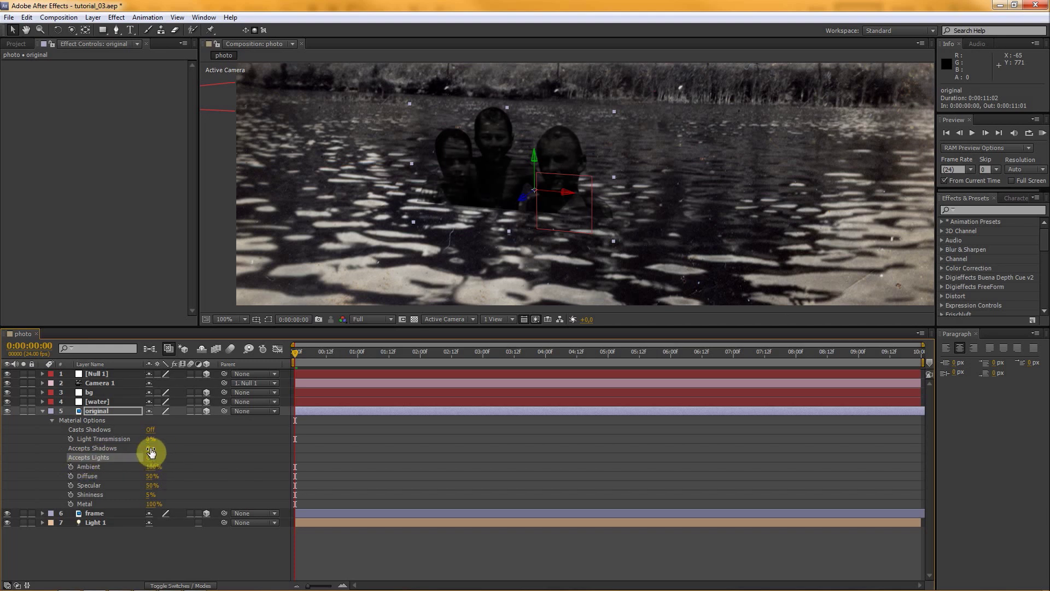
left_click(149, 448)
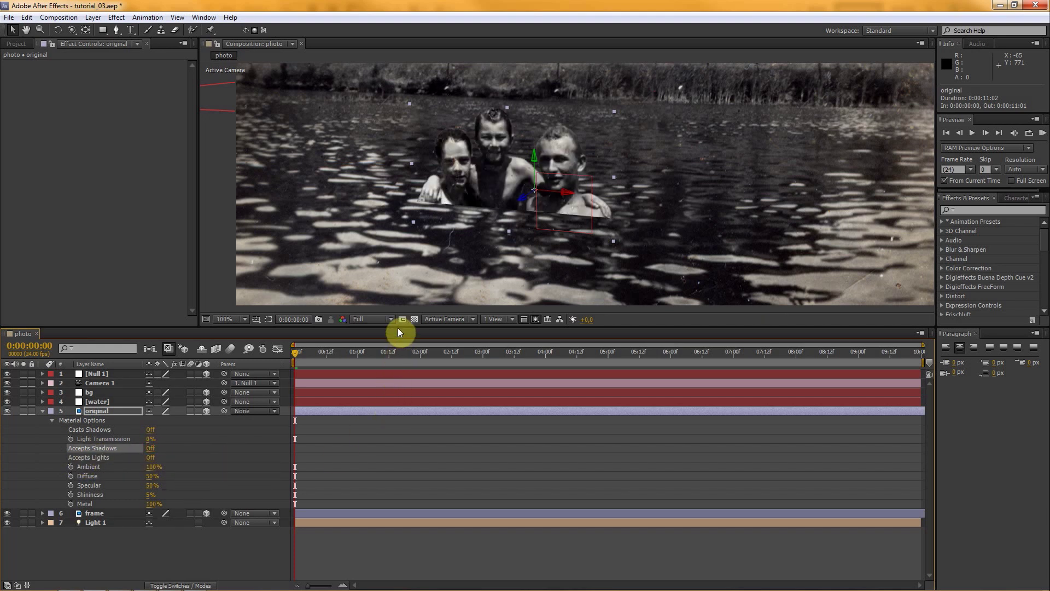
left_click(42, 411)
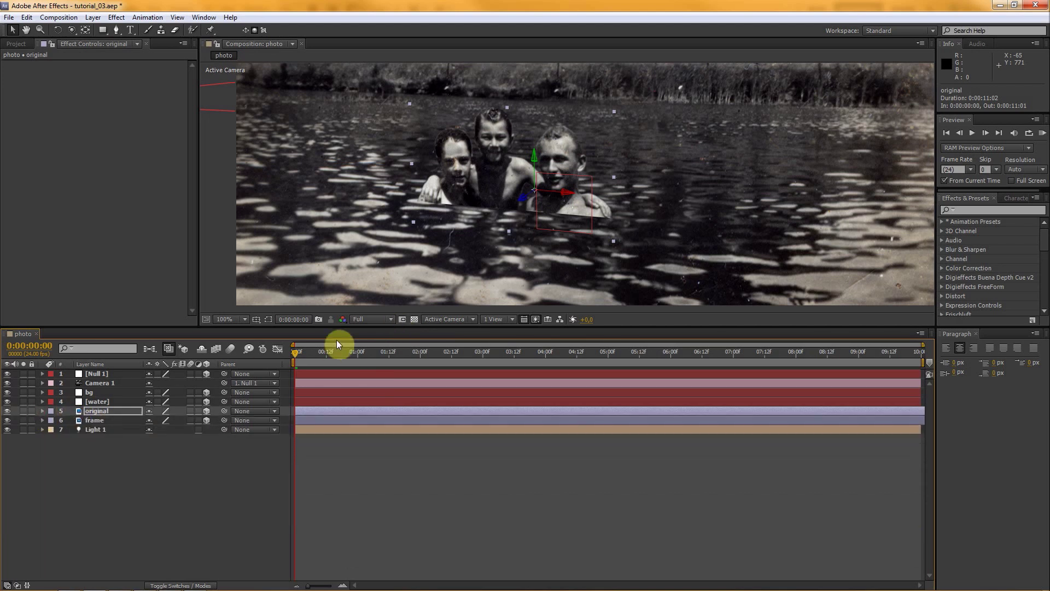
Reposition the original layer in the 3D scene to 640, 294.9, 257.9 so the people sit at the waterline
left_click_drag(342, 326, 333, 407)
left_click(94, 492)
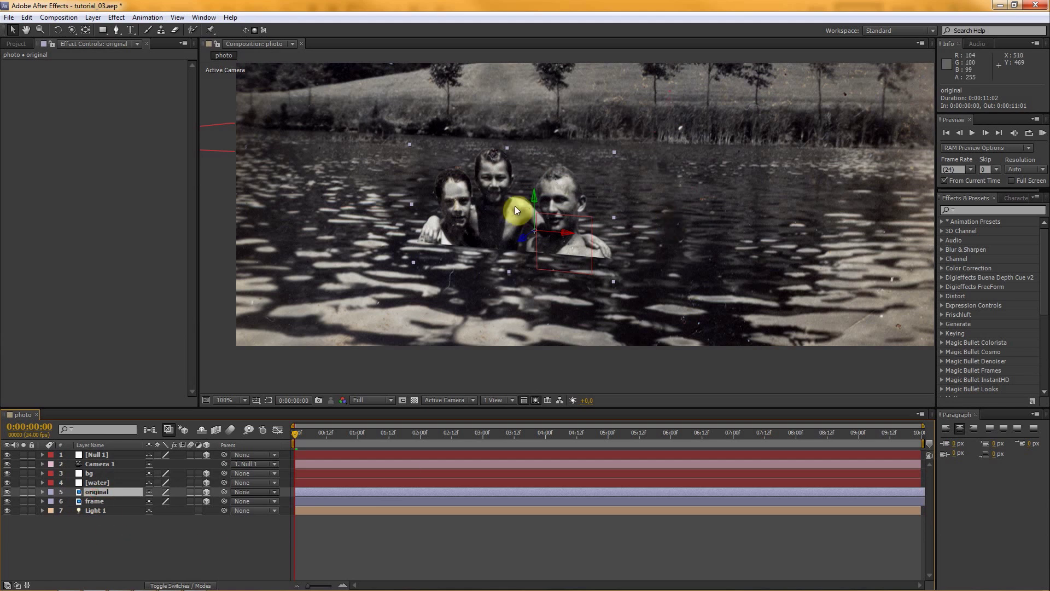
left_click_drag(534, 196, 606, 148)
left_click_drag(518, 205, 513, 182)
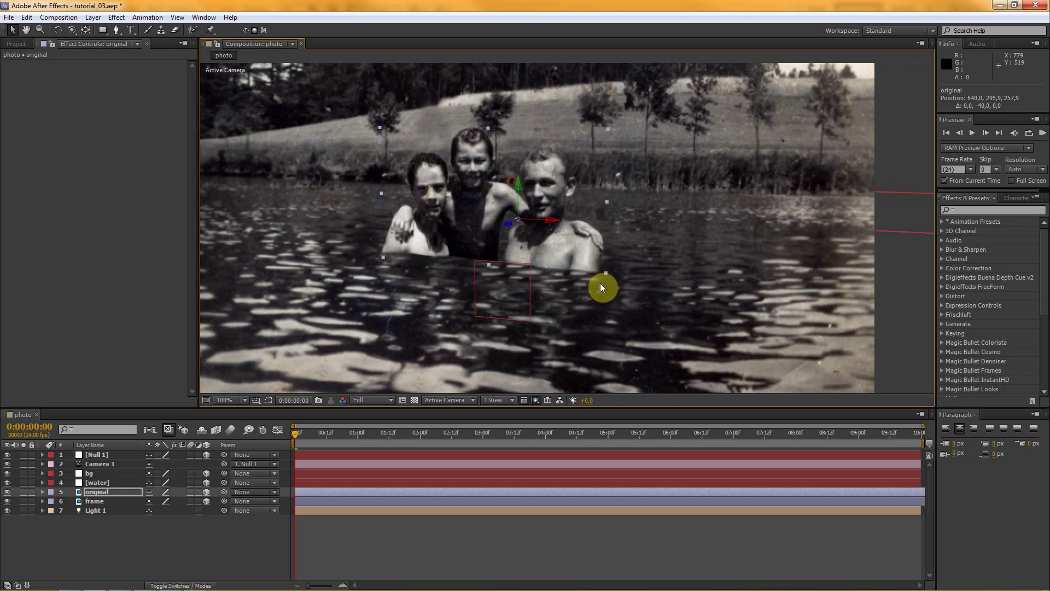
left_click_drag(517, 182, 518, 183)
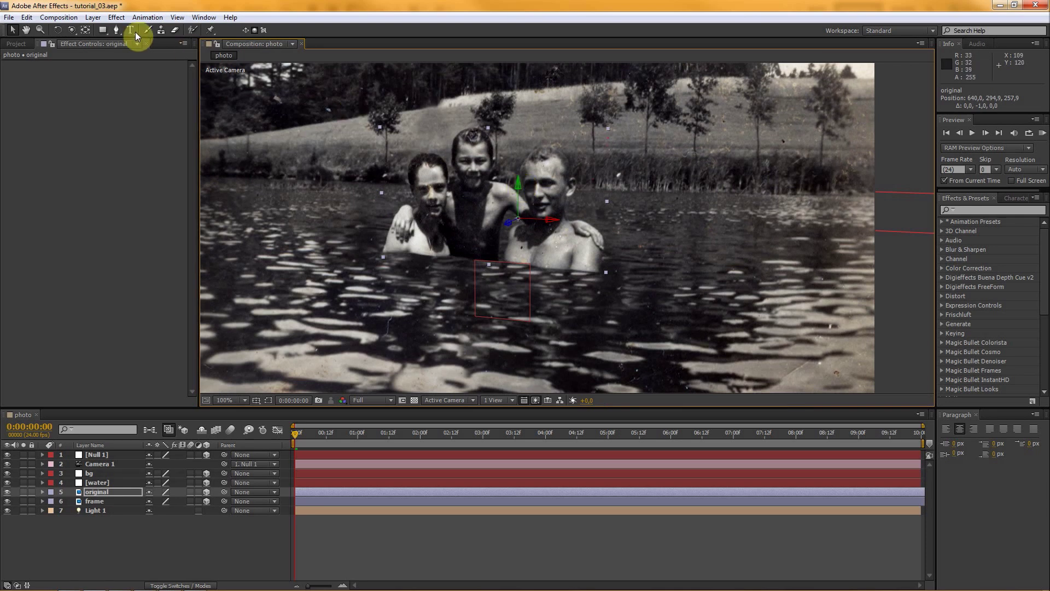
Rotate the original layer slightly around its vertical axis with the Rotation tool and check the result in the scene
left_click(57, 30)
left_click_drag(518, 183, 526, 180)
left_click(284, 519)
scroll(574, 216, "down", 2)
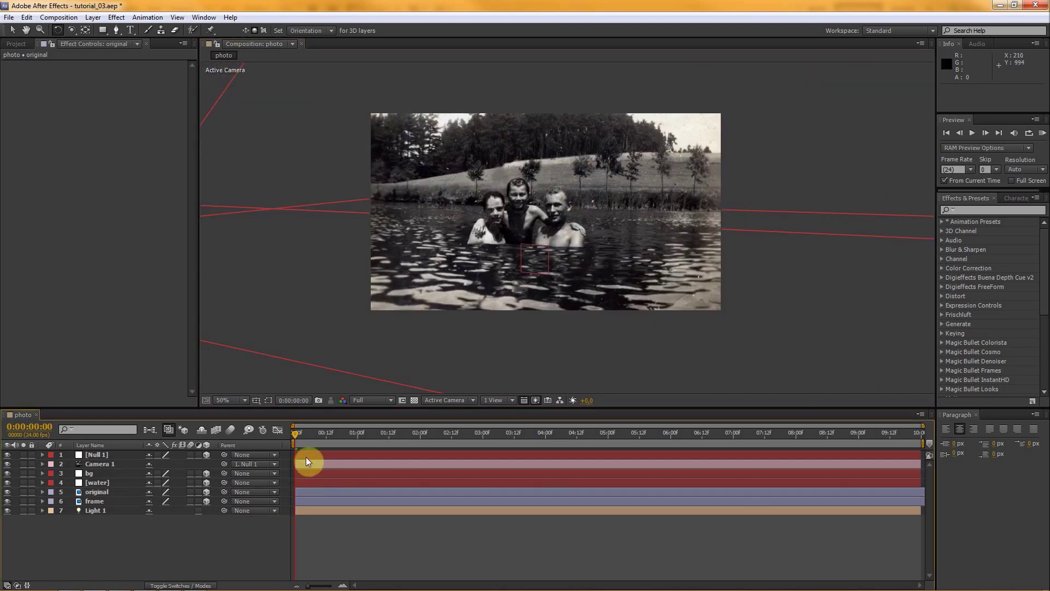
left_click_drag(294, 435, 257, 432)
scroll(510, 202, "up", 3)
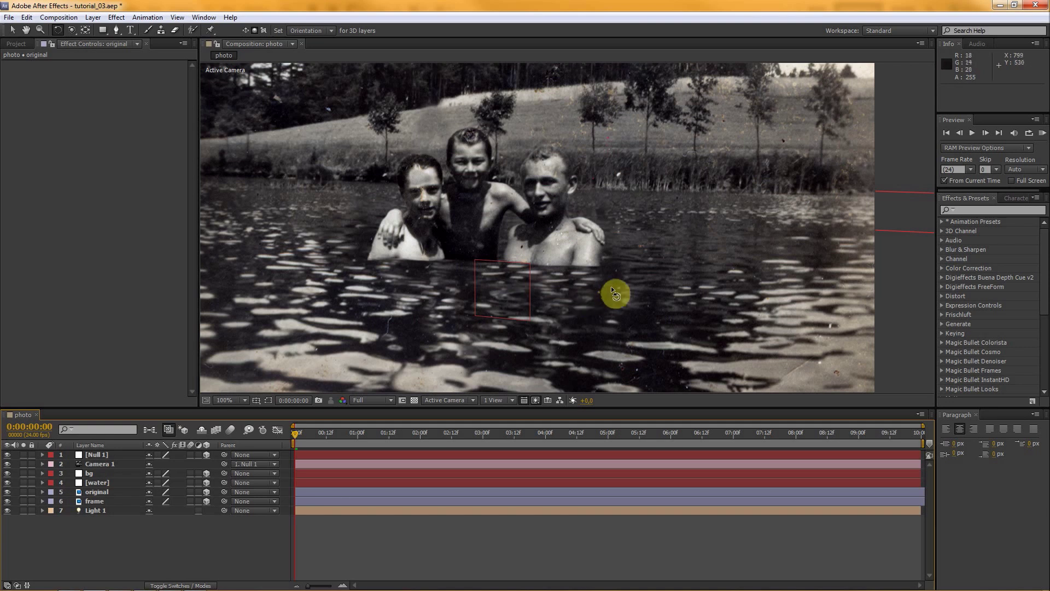
Hide the Null 1 layer and enlarge the composition view to check the people in the water
left_click(7, 455)
left_click_drag(455, 241, 459, 242)
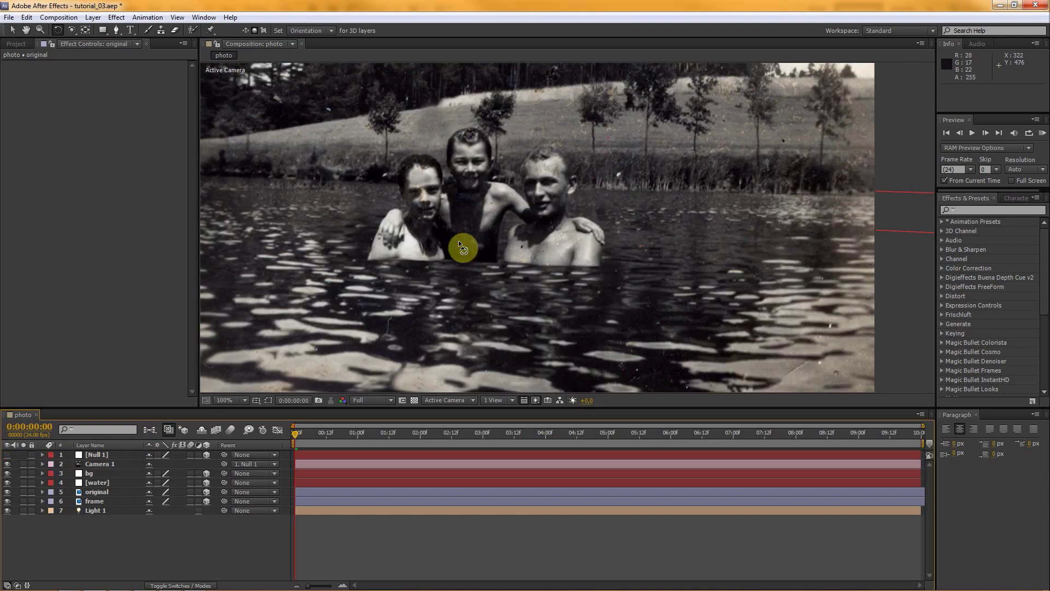
mouse_move(403, 408)
left_mouse_down()
mouse_move(393, 447)
mouse_move(392, 416)
left_mouse_up()
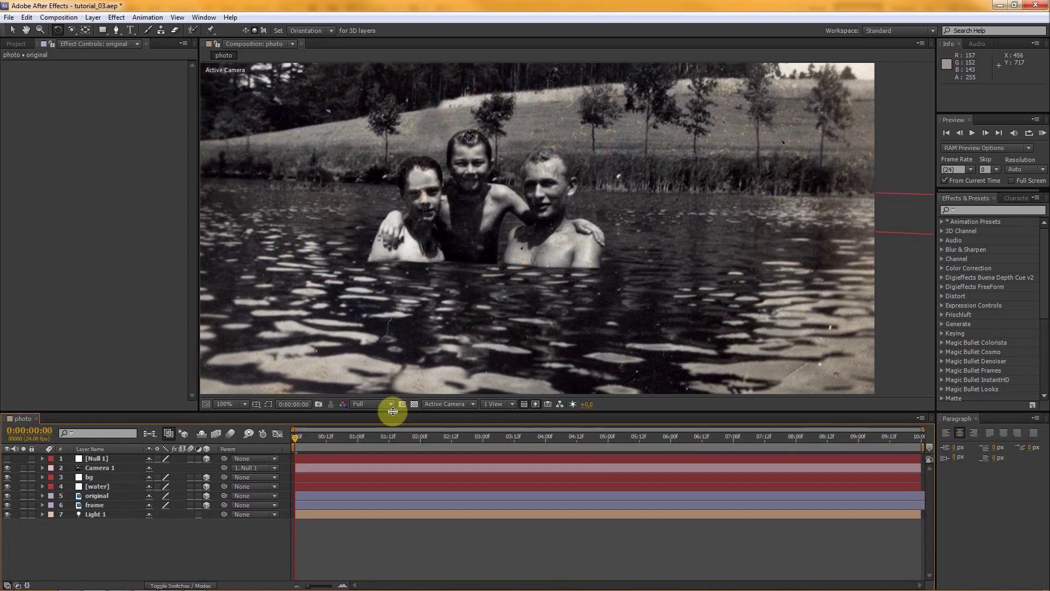
Switch to Opera and open the Reflection Plug-in tutorial from the Video Copilot presets list
key("alt+Tab")
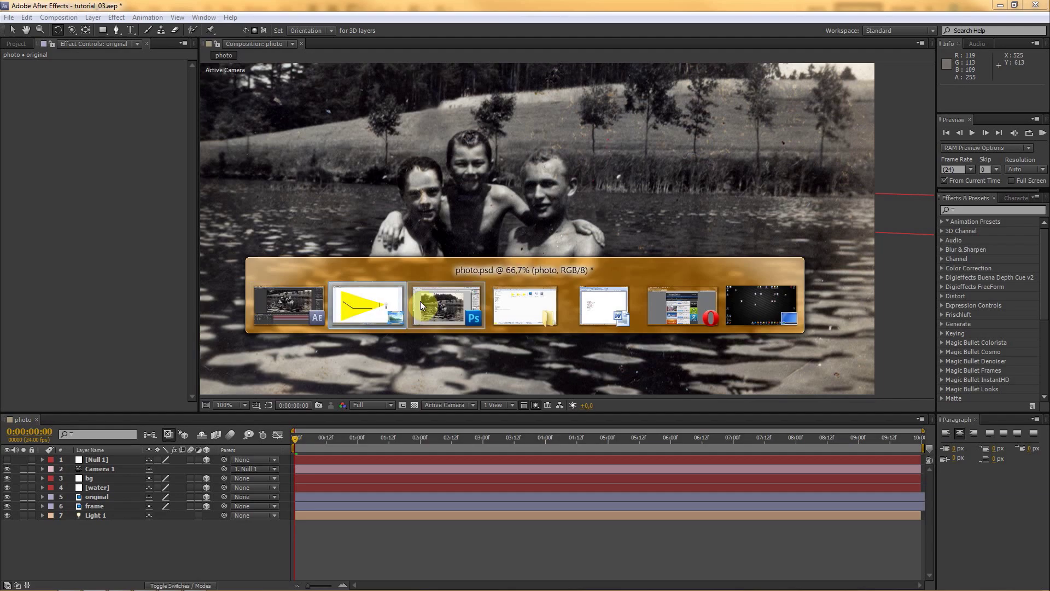
left_click(671, 308)
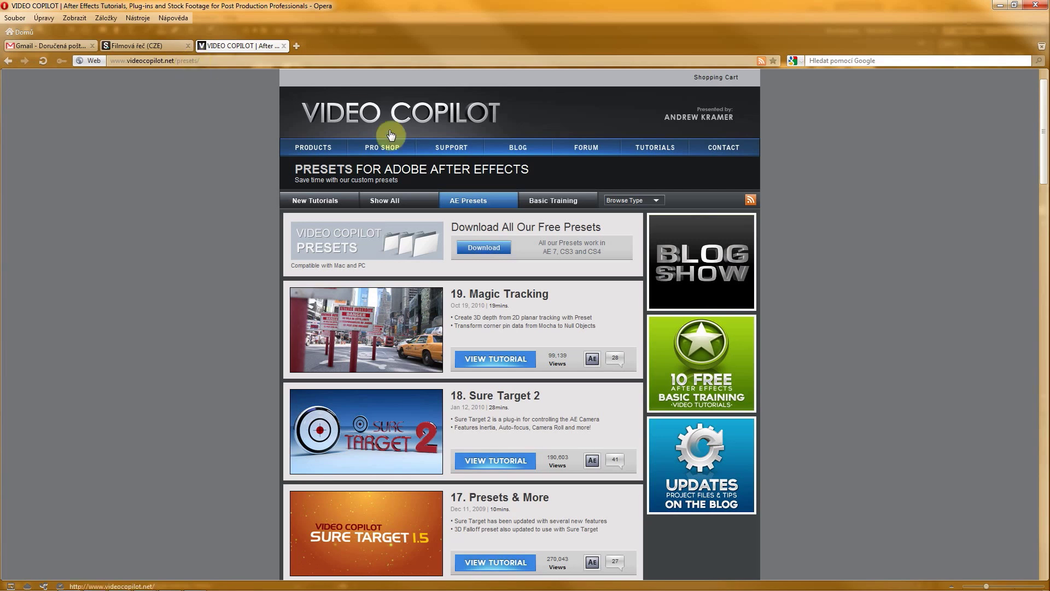
scroll(369, 275, "down", 2)
scroll(369, 277, "down", 7)
scroll(375, 276, "up", 1)
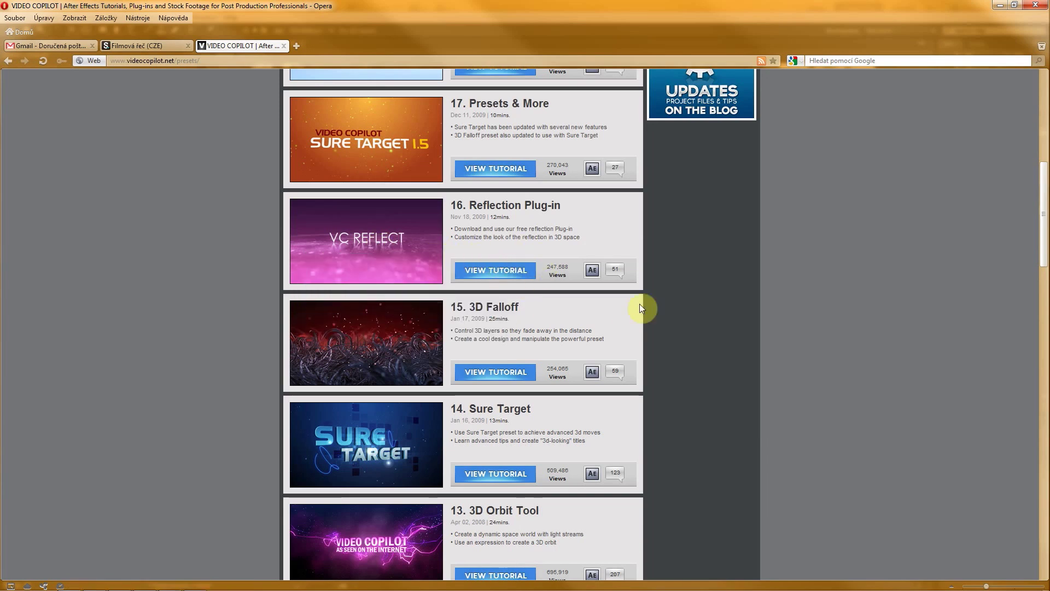
left_click(501, 275)
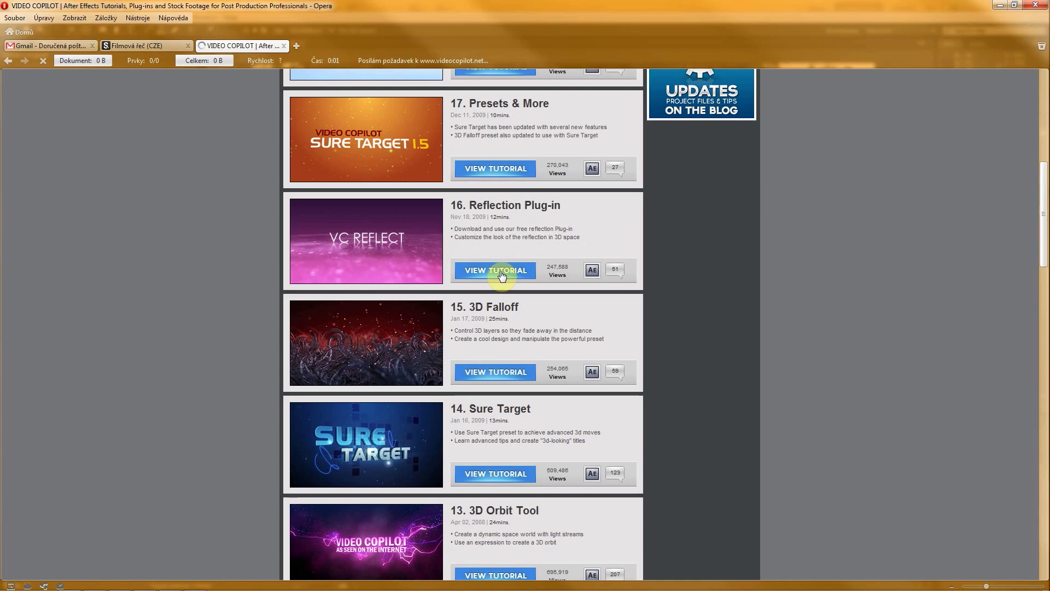
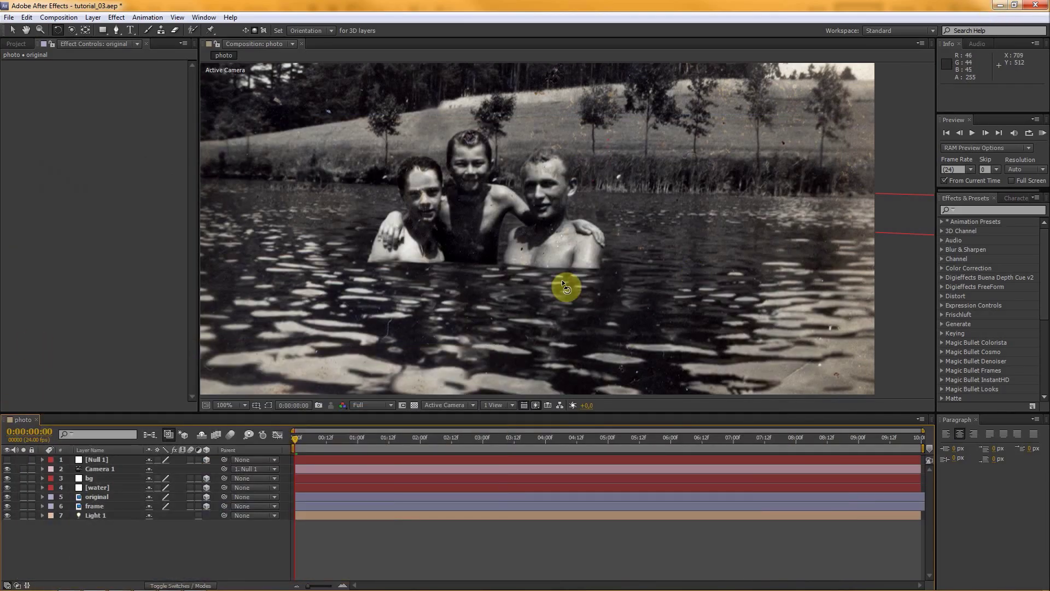
Find the VC Reflect effect by searching for "vc" and apply it to the original layer
scroll(562, 282, "down", 2)
scroll(554, 214, "up", 2)
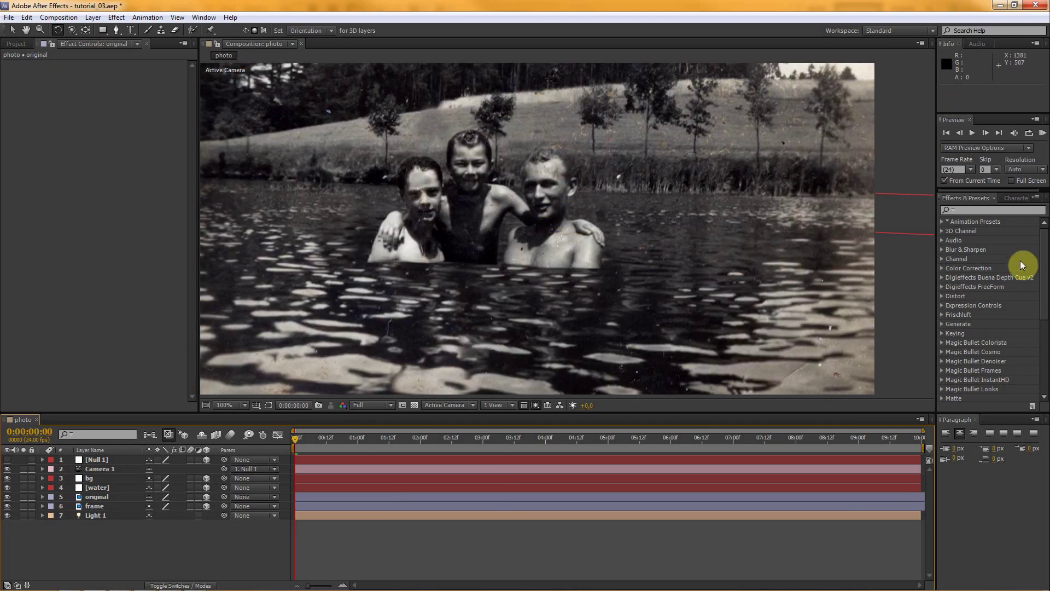
left_click(971, 212)
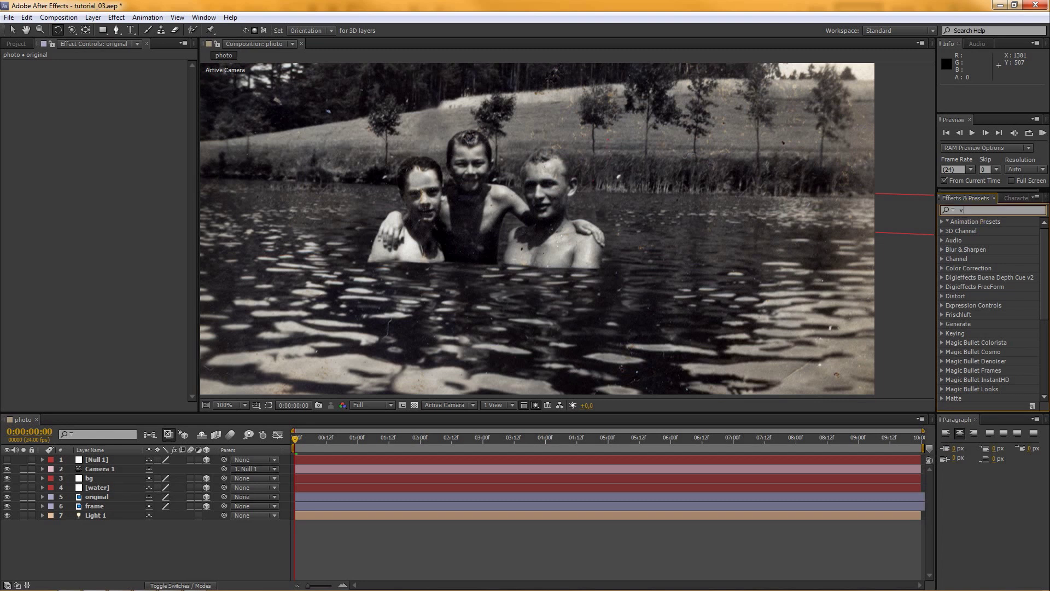
type("vc")
left_click_drag(977, 231, 460, 201)
Move VC Reflect's Floor Position up to the lower edge of the people, at 830.1, 707.4
scroll(500, 251, "down", 2)
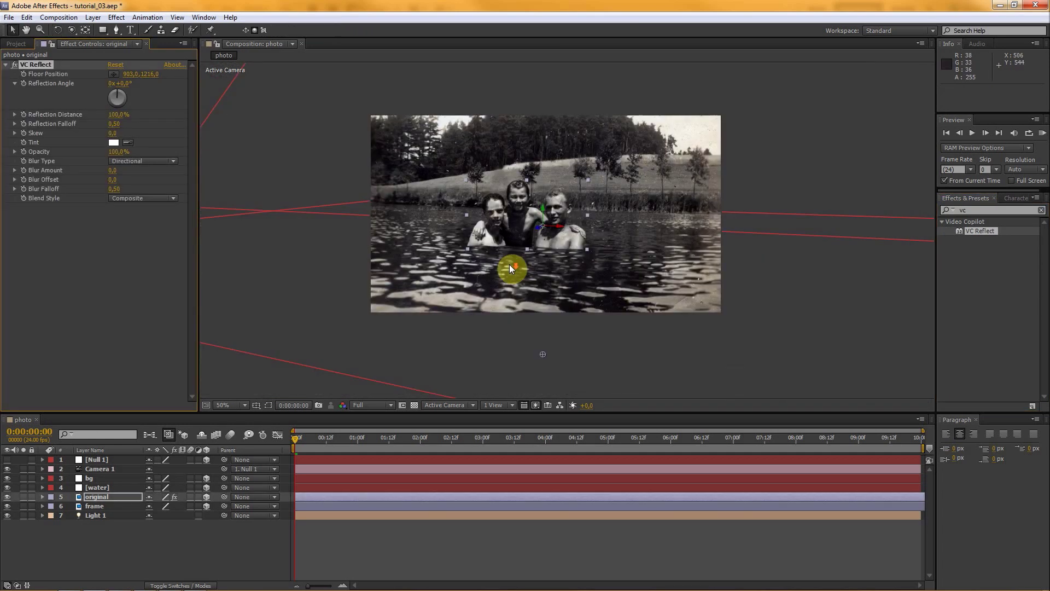
left_click(9, 31)
left_click_drag(542, 354, 543, 352)
left_click_drag(527, 273, 526, 245)
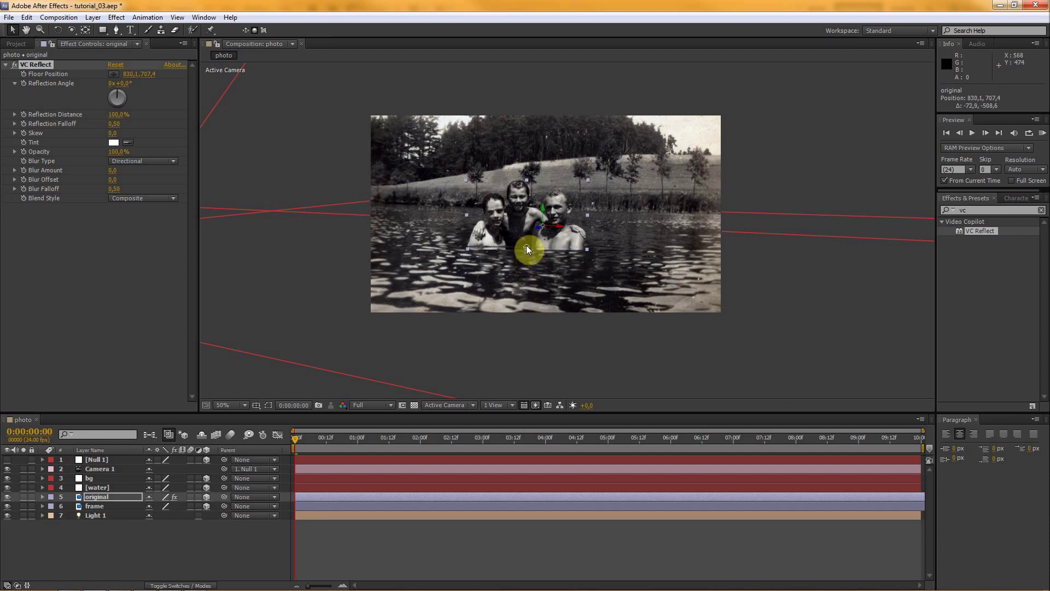
Refine VC Reflect's Floor Position at the waterline to 826.4, 704.3 in a close-up view
key("period")
key("period")
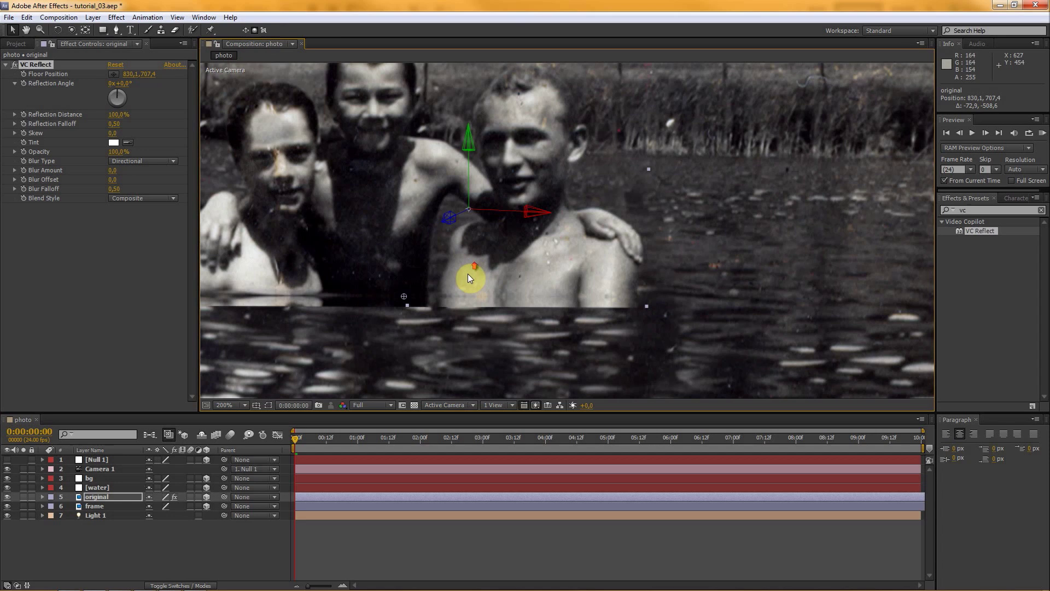
key("h")
left_click_drag(465, 324, 621, 326)
left_click_drag(557, 297, 553, 294)
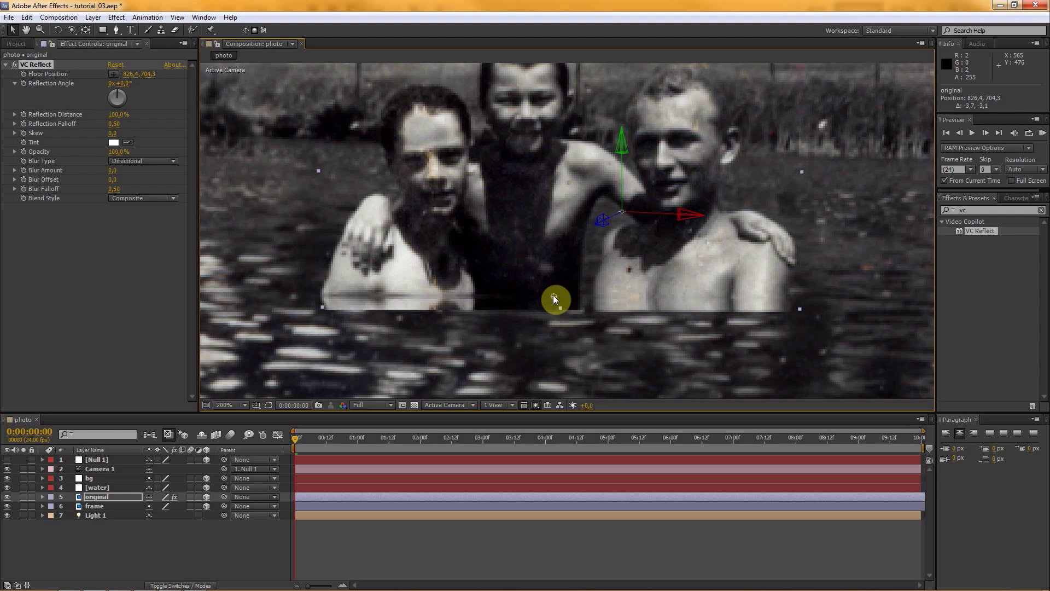
scroll(553, 294, "down", 1)
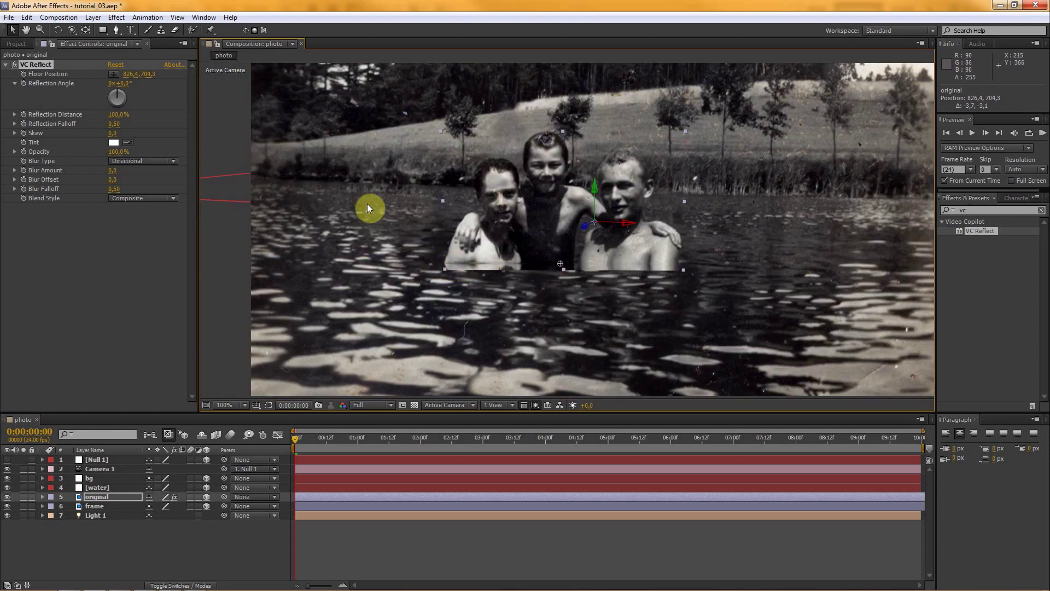
left_click_drag(416, 415, 415, 428)
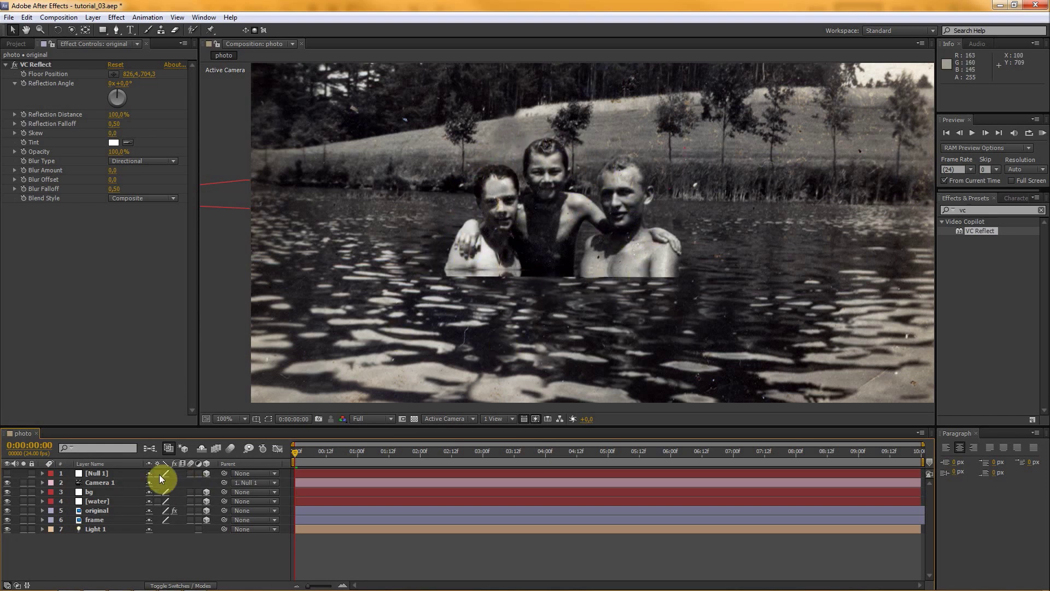
Duplicate the Null 1 and Camera 1 layers together
left_click(107, 473)
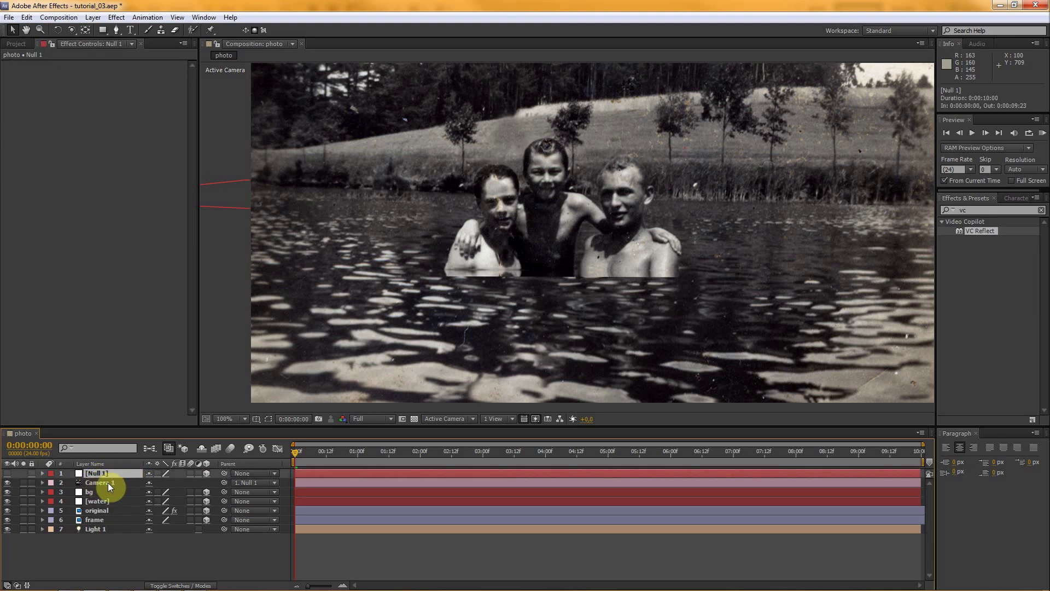
left_click(107, 482, "shift")
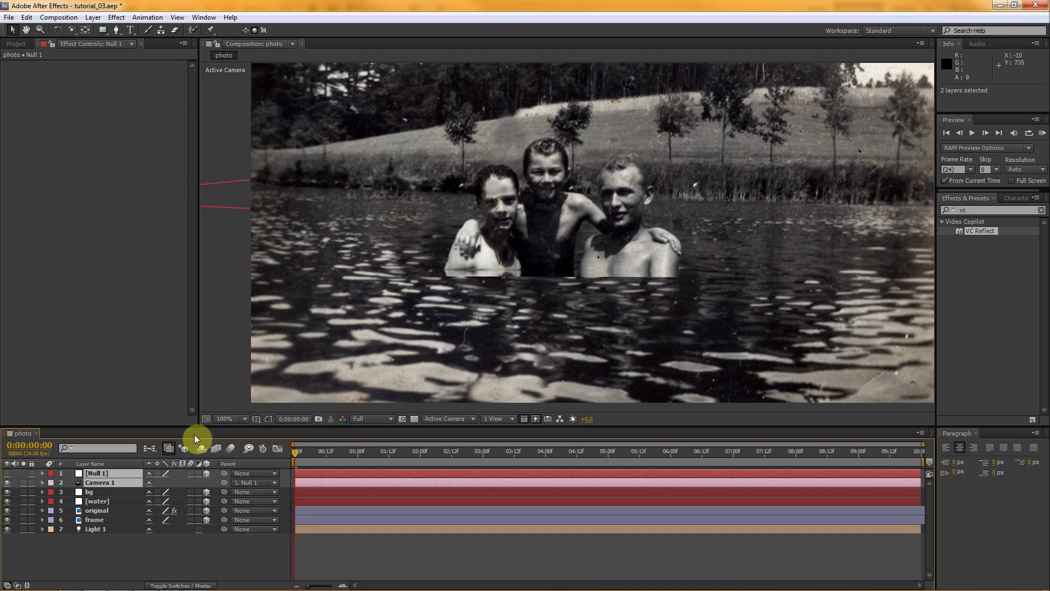
key("ctrl+d")
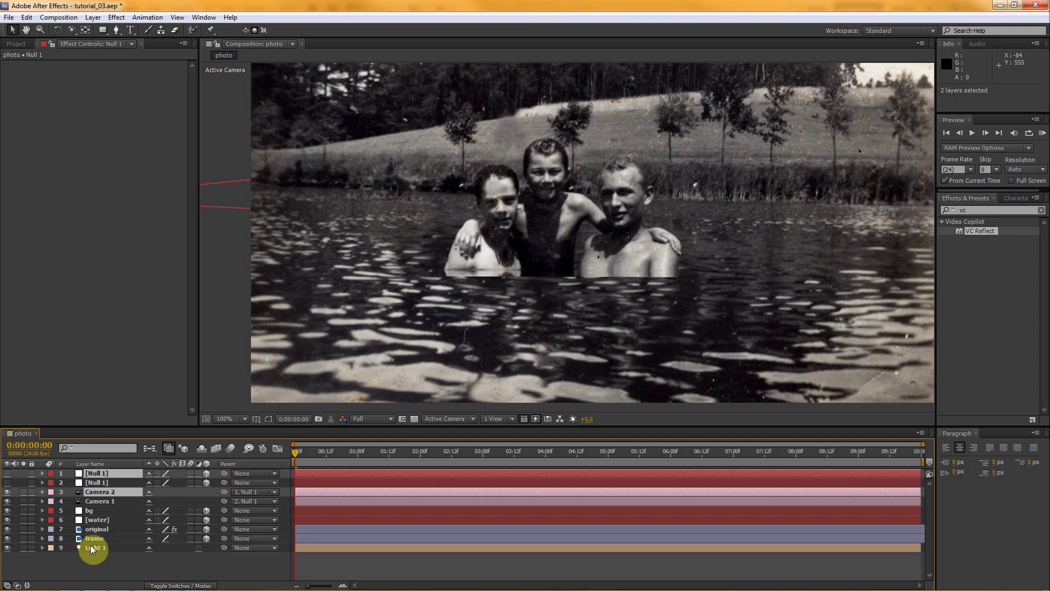
Pre-compose the duplicated null and camera with the original layer as Pre-comp 1, moving all attributes into it
left_click(97, 530, "ctrl")
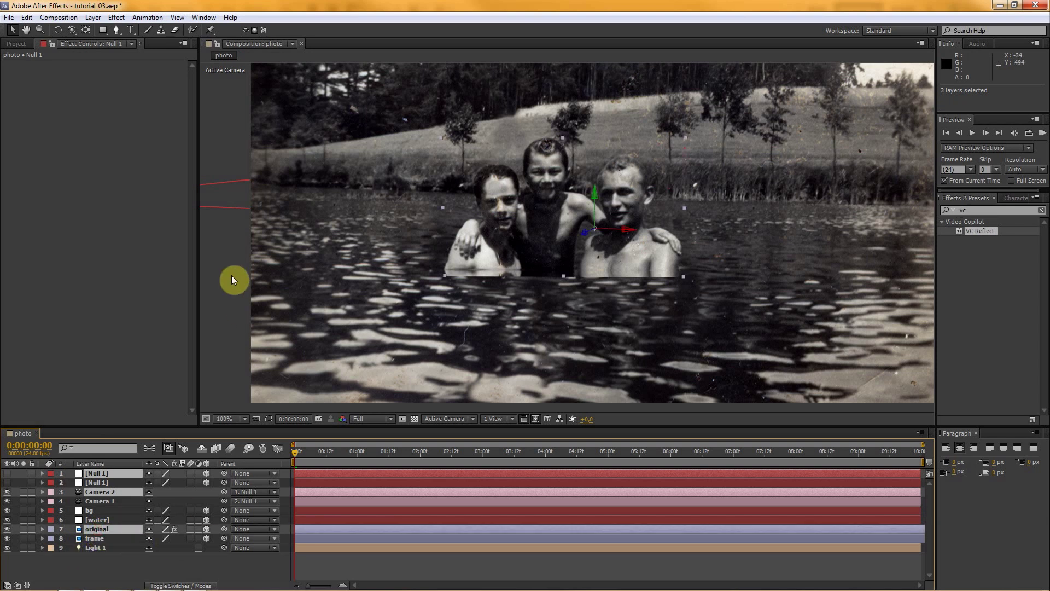
left_click(92, 18)
left_click(132, 419)
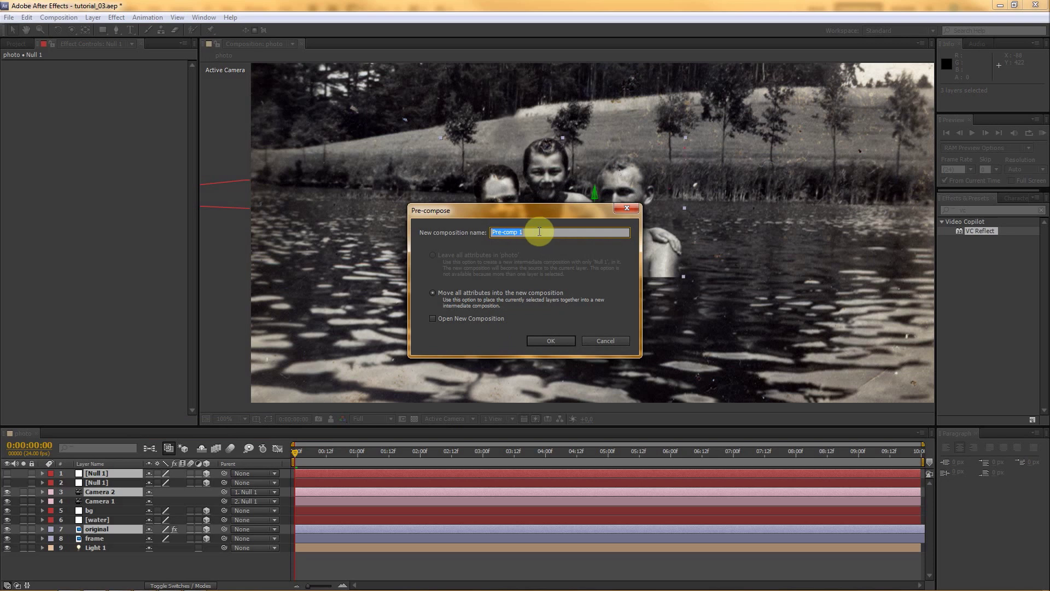
left_click(549, 340)
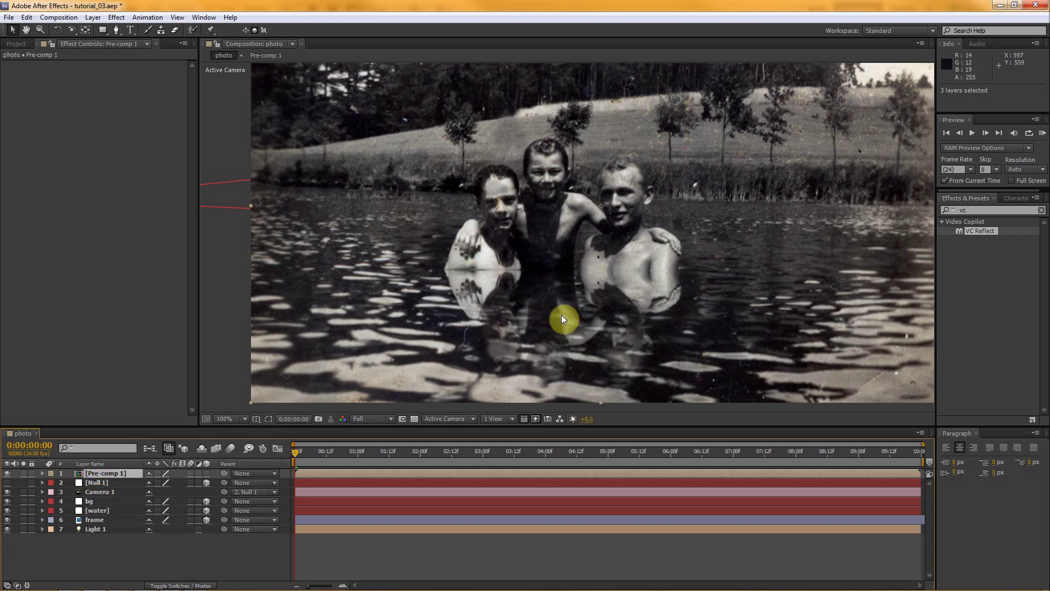
Open the Pre-comp 1 composition and enlarge its view to inspect the people's reflection
key("comma")
key("period")
double_click(78, 472)
left_click_drag(265, 426, 267, 453)
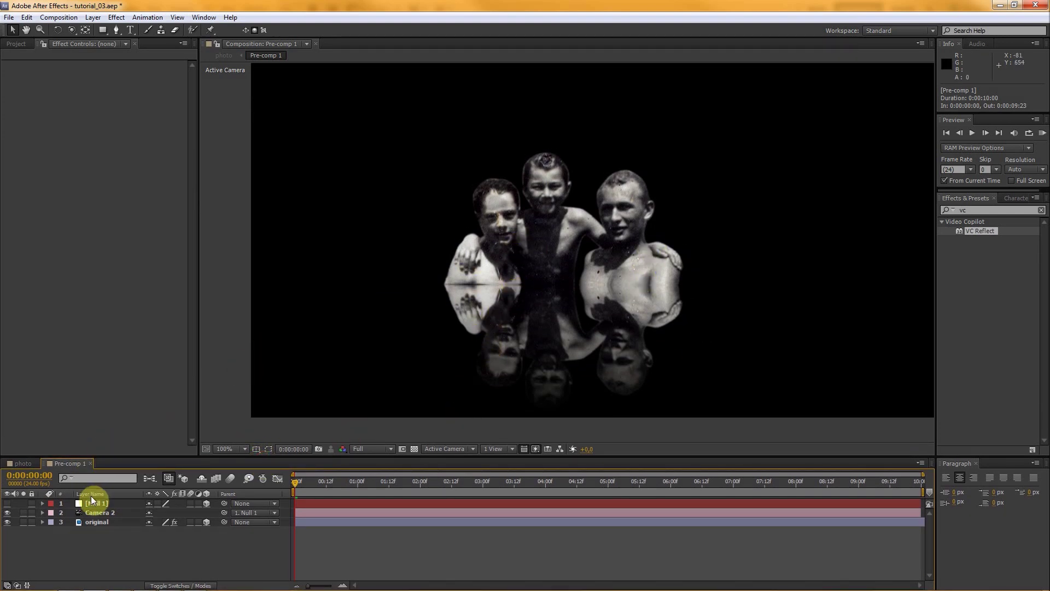
Set VC Reflect's Floor Position on the original layer to 826.4, 706.8 and its Blend Style to Behind Original
left_click(100, 523)
mouse_move(560, 281)
left_mouse_down()
mouse_move(558, 301)
mouse_move(560, 284)
left_mouse_up()
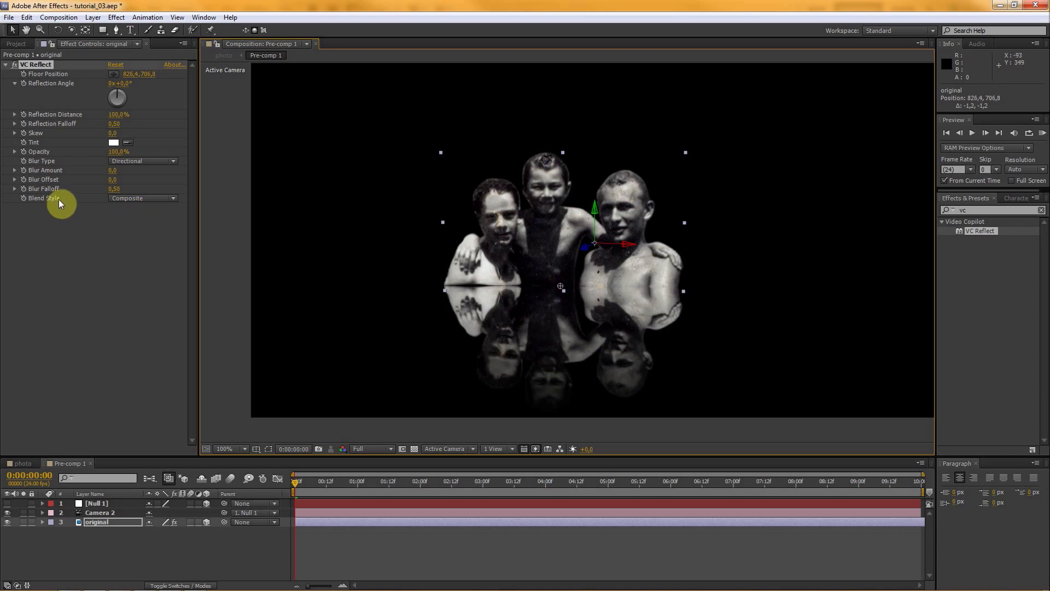
left_click(143, 198)
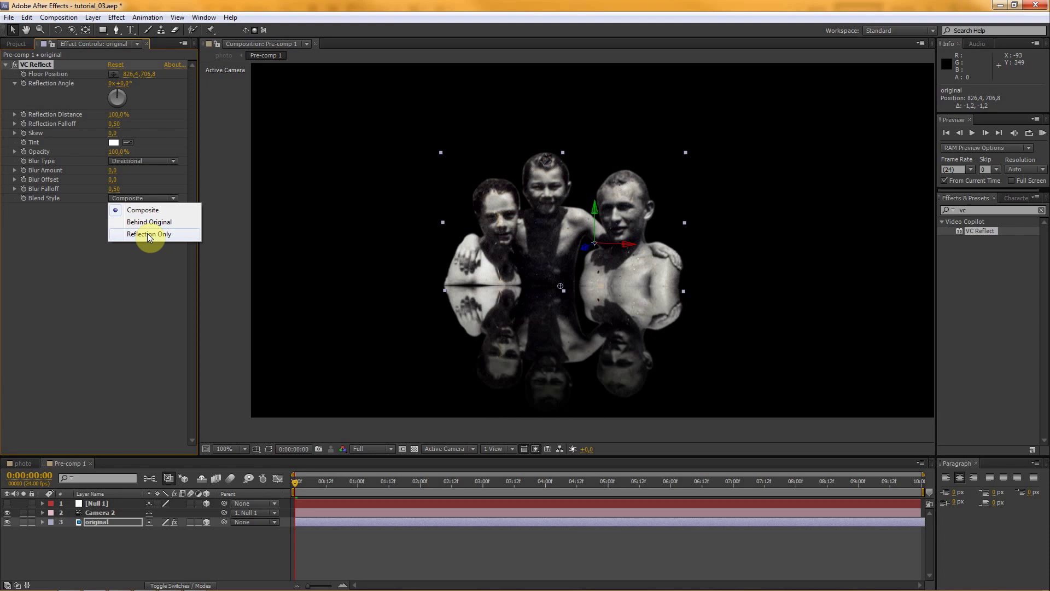
left_click(148, 224)
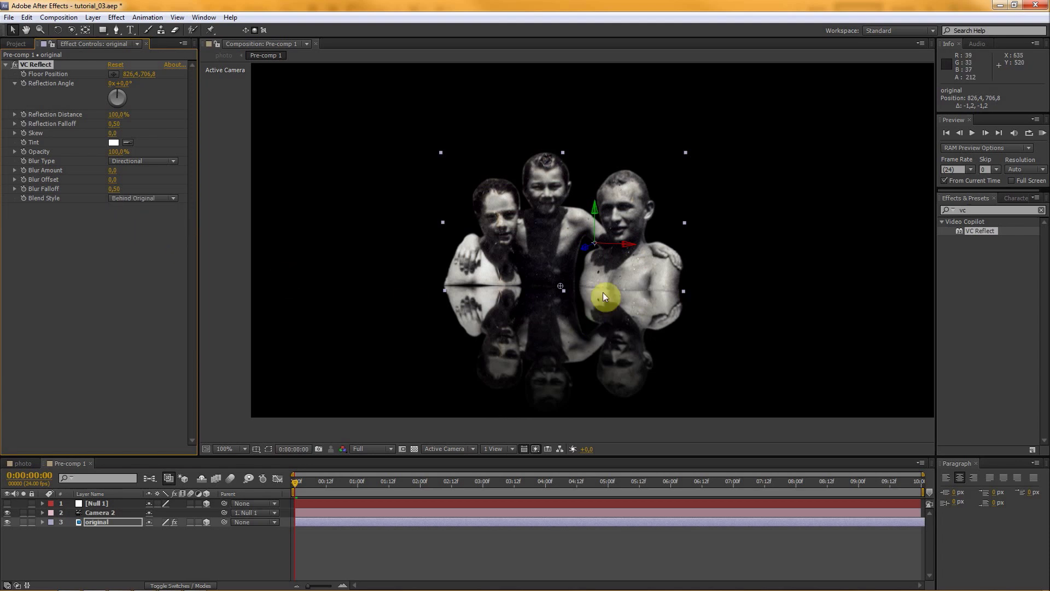
Set VC Reflect's Floor Position to 824.0, 701.8 and its Reflection Distance to 30% on the original layer
left_click_drag(560, 288, 560, 283)
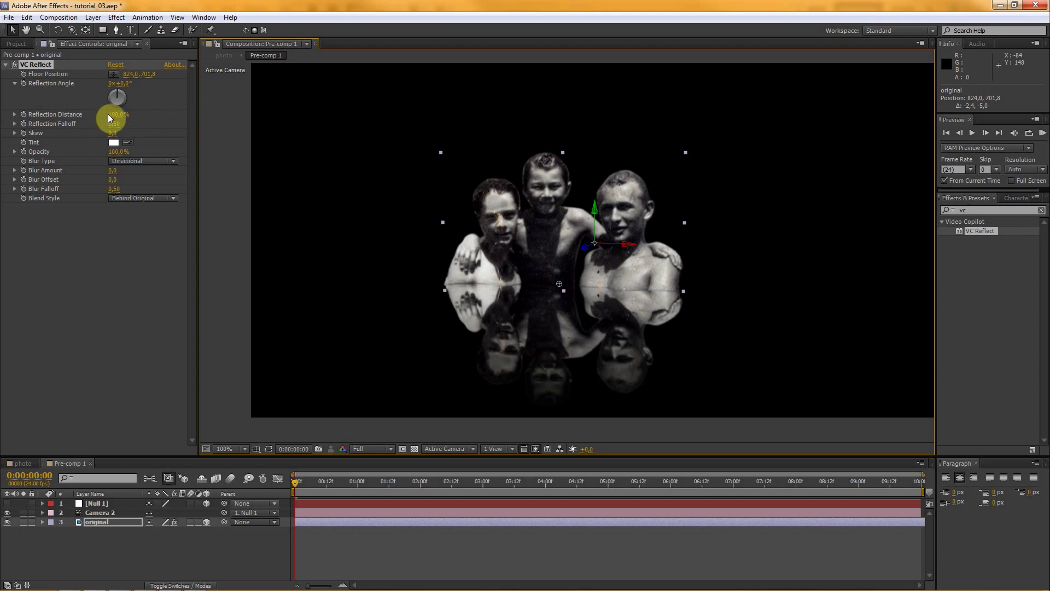
mouse_move(114, 118)
left_mouse_down()
mouse_move(71, 115)
mouse_move(106, 116)
left_mouse_up()
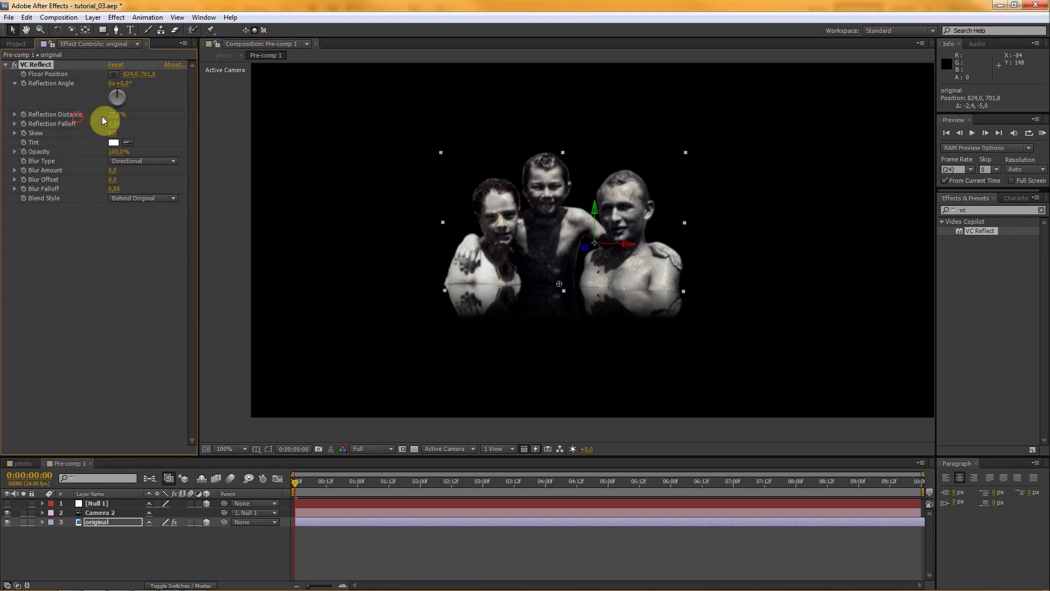
left_click(113, 115)
type("30")
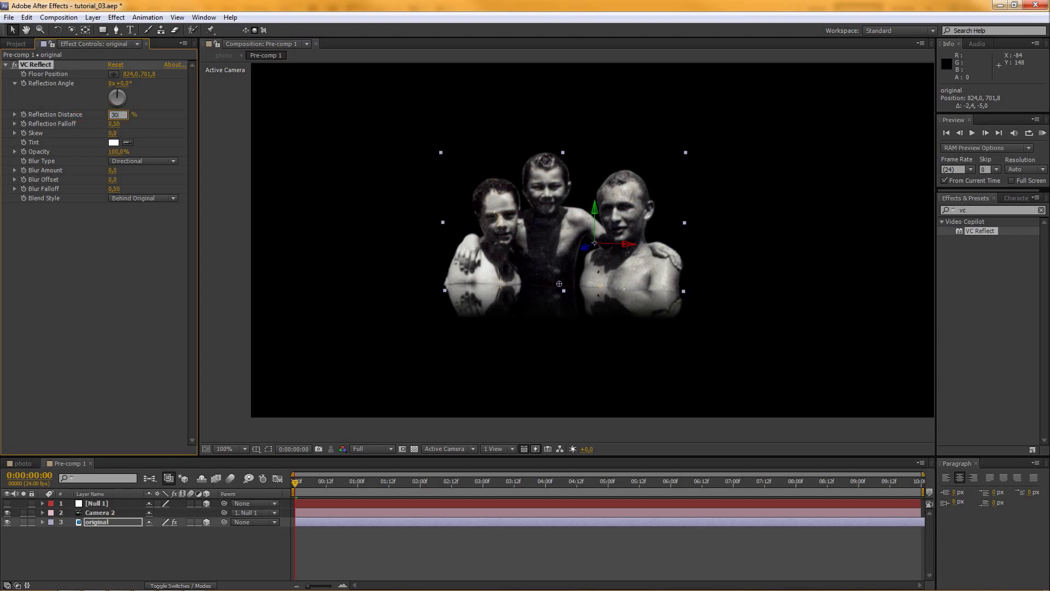
Soften the people's reflection by setting VC Reflect's Opacity to 50% and Blur Amount to 5
left_click(114, 121)
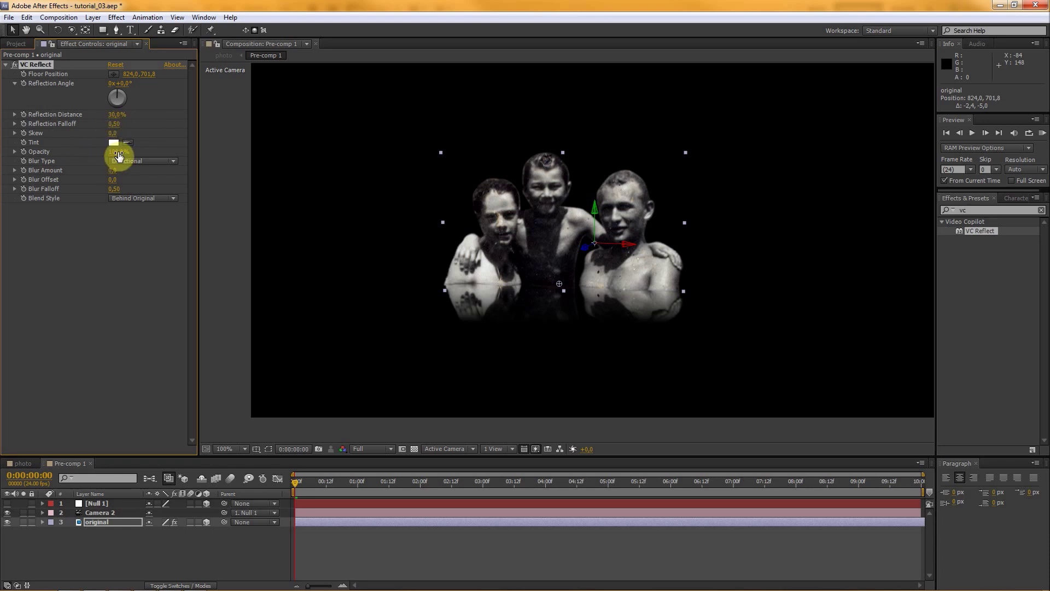
left_click_drag(118, 156, 89, 149)
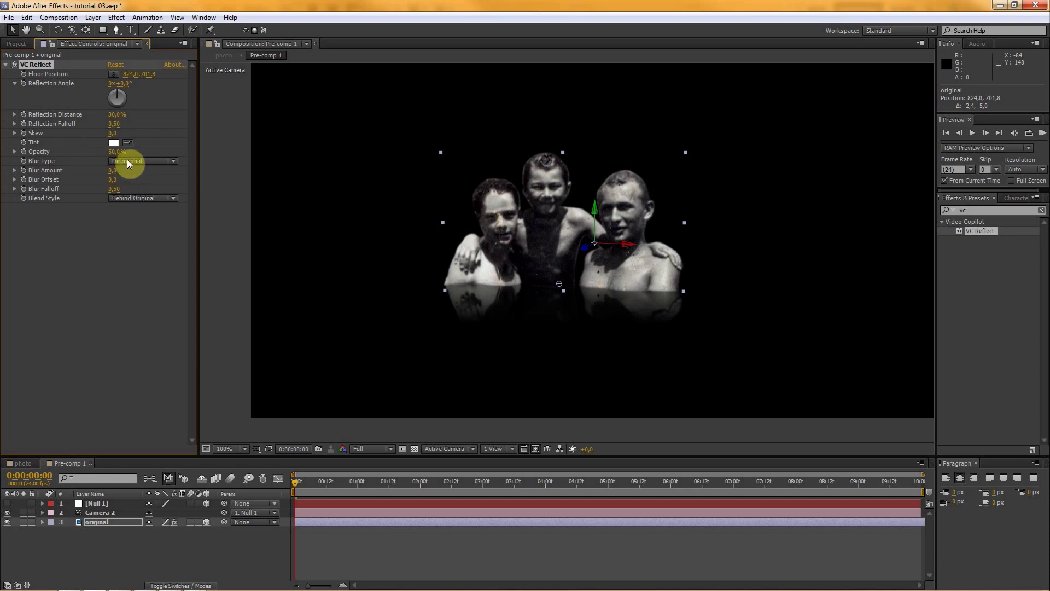
left_click(112, 170)
type("5")
left_click(187, 173)
Return to the photo composition and examine the people's reflection in the water at several frames and magnifications
left_click(25, 462)
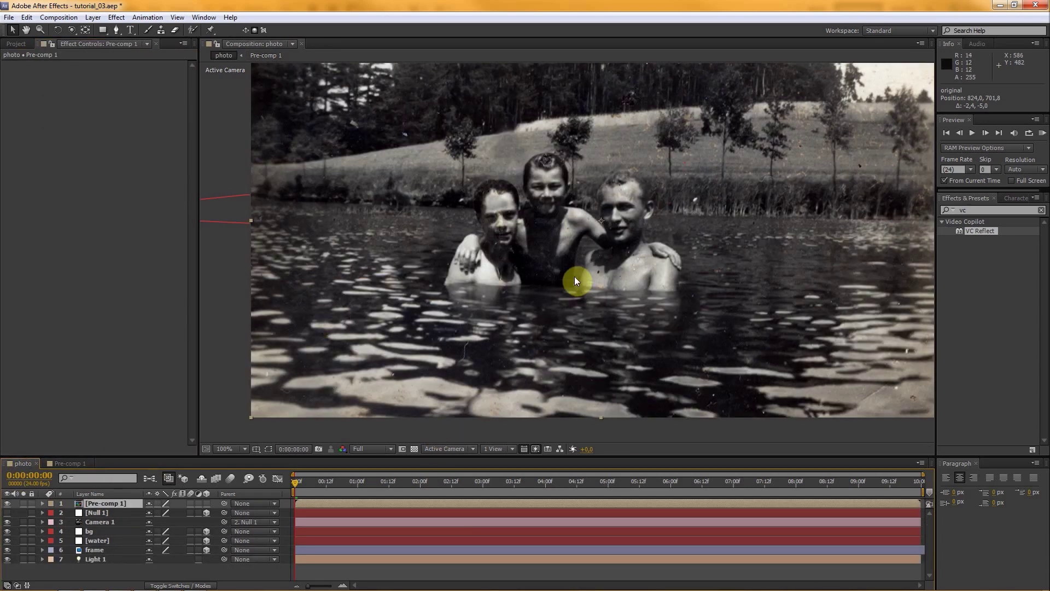
left_click_drag(493, 455, 492, 435)
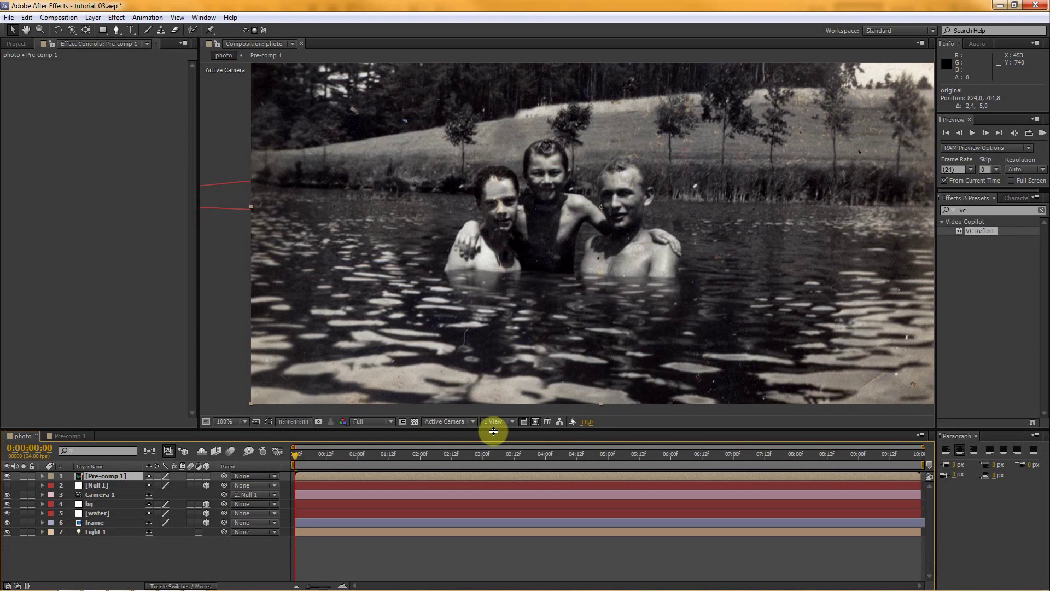
scroll(495, 251, "down", 4)
scroll(542, 239, "up", 4)
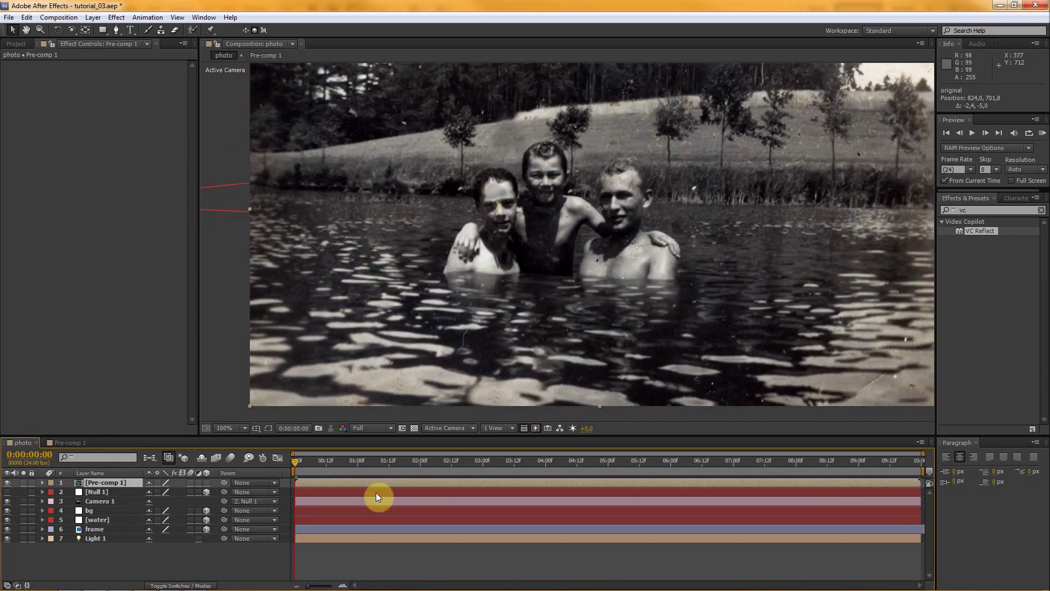
mouse_move(295, 461)
left_mouse_down()
mouse_move(599, 455)
mouse_move(287, 455)
mouse_move(682, 448)
mouse_move(455, 455)
mouse_move(783, 459)
mouse_move(282, 465)
left_mouse_up()
scroll(530, 286, "down", 2)
scroll(536, 299, "up", 2)
scroll(536, 298, "down", 2)
left_click_drag(375, 438, 373, 431)
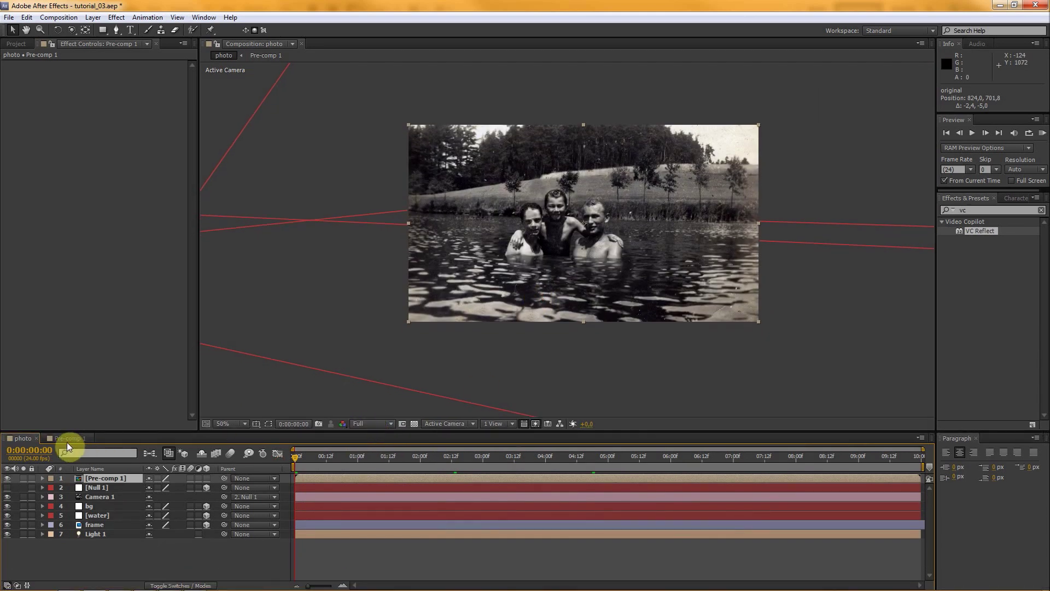
scroll(535, 241, "up", 2)
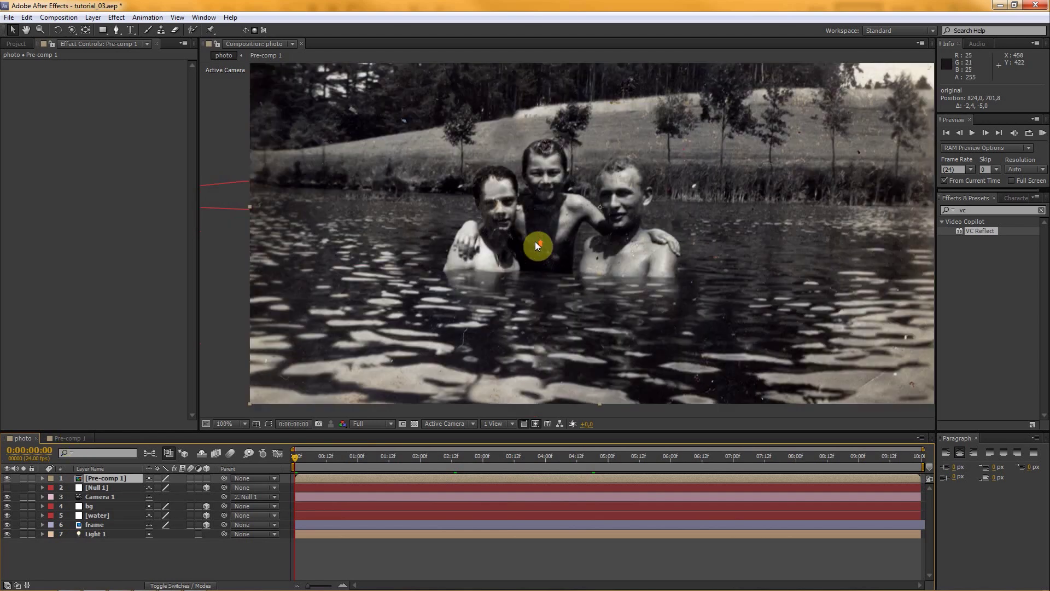
Try Null 1's end Position keyframe at an earlier time in the photo composition, and return it to 0:00:10:00
left_click(104, 489)
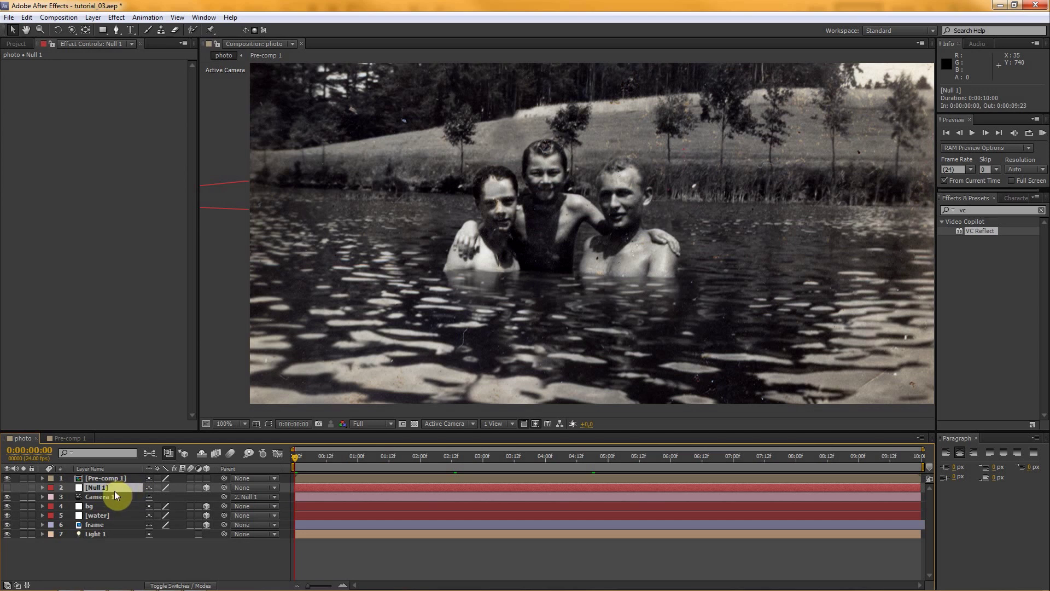
key("p")
left_click(919, 497)
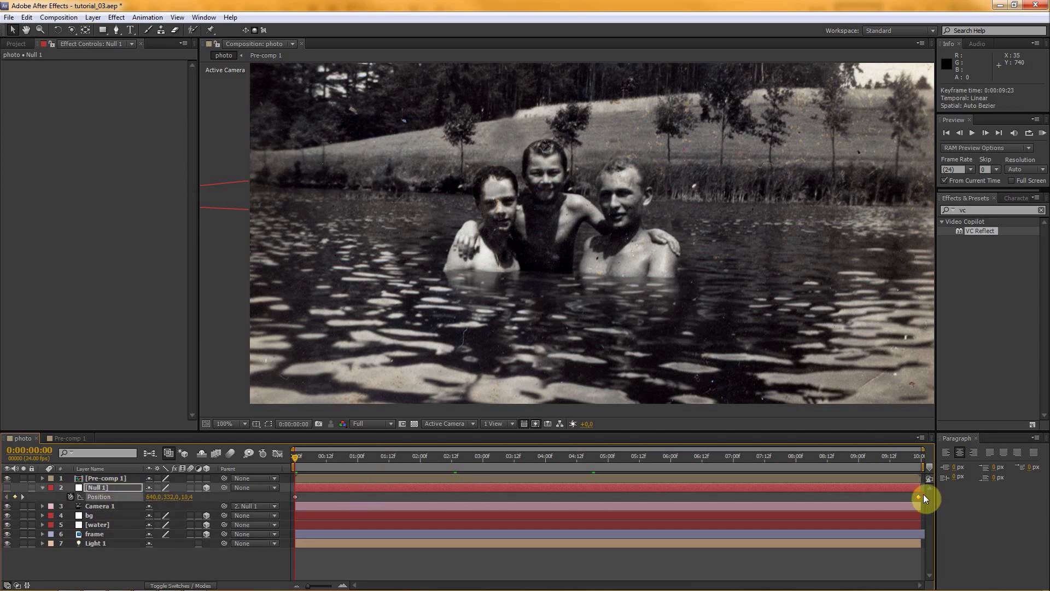
left_click_drag(921, 495, 491, 500)
mouse_move(293, 455)
left_mouse_down()
mouse_move(492, 452)
mouse_move(290, 455)
left_mouse_up()
left_click_drag(490, 497, 849, 497)
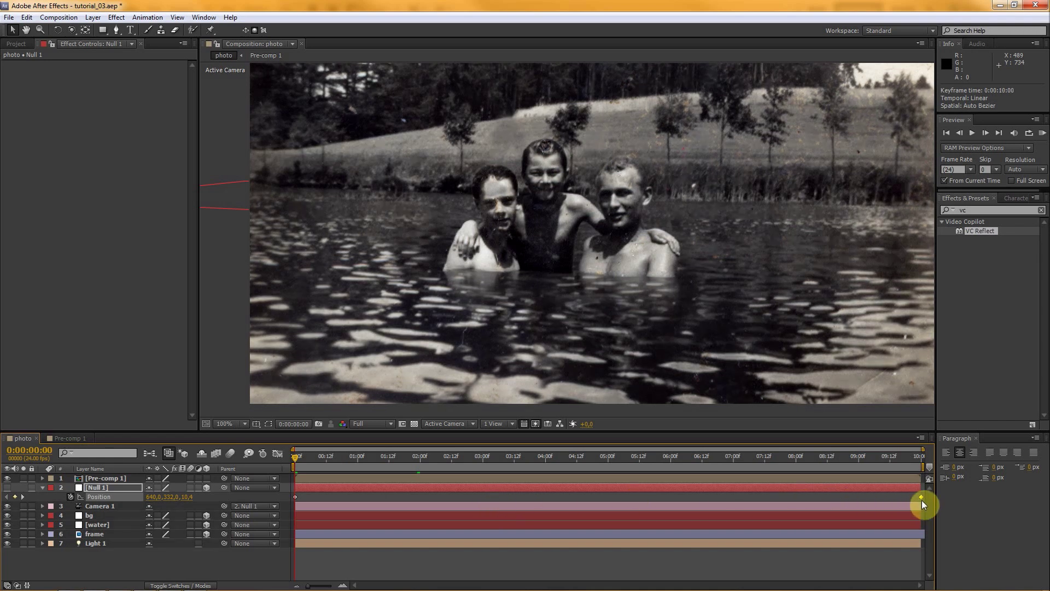
key("u")
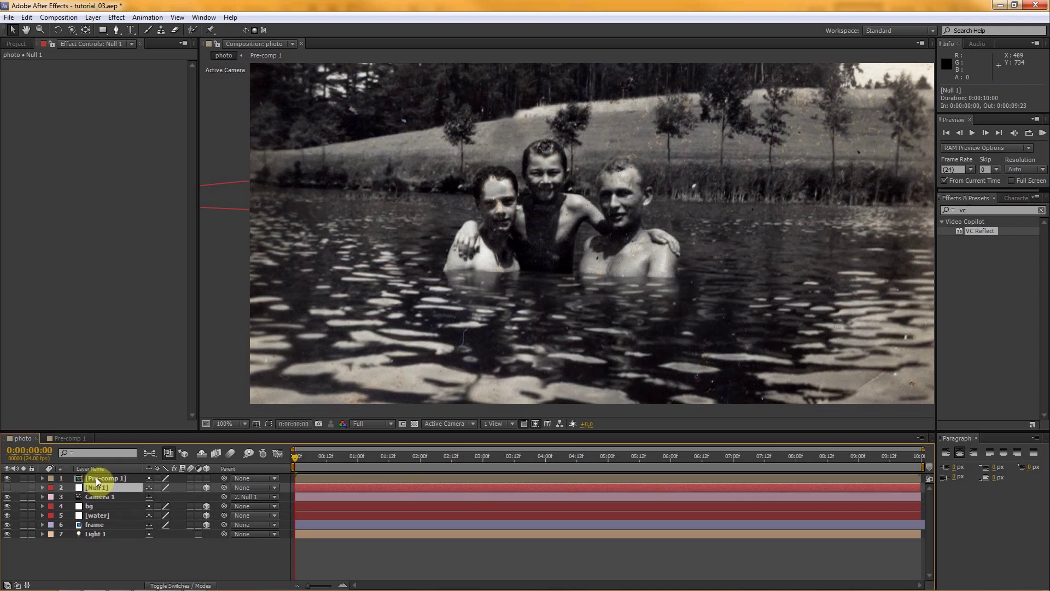
Place the Pre-comp 1 timeline beside the photo timeline and show its full duration
left_click(69, 438)
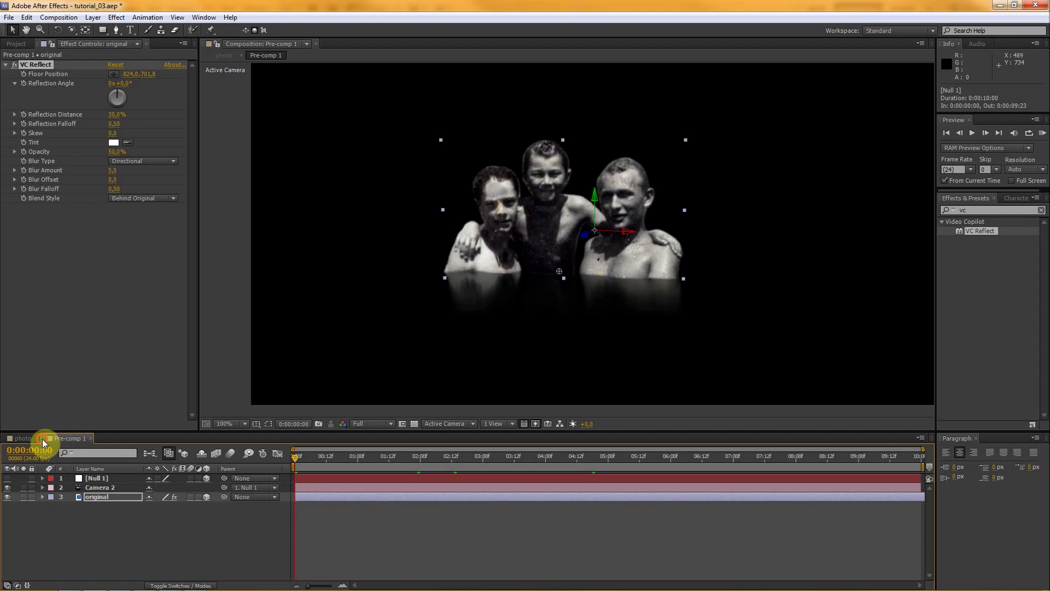
left_click_drag(41, 439, 608, 449)
left_click_drag(868, 464, 914, 494)
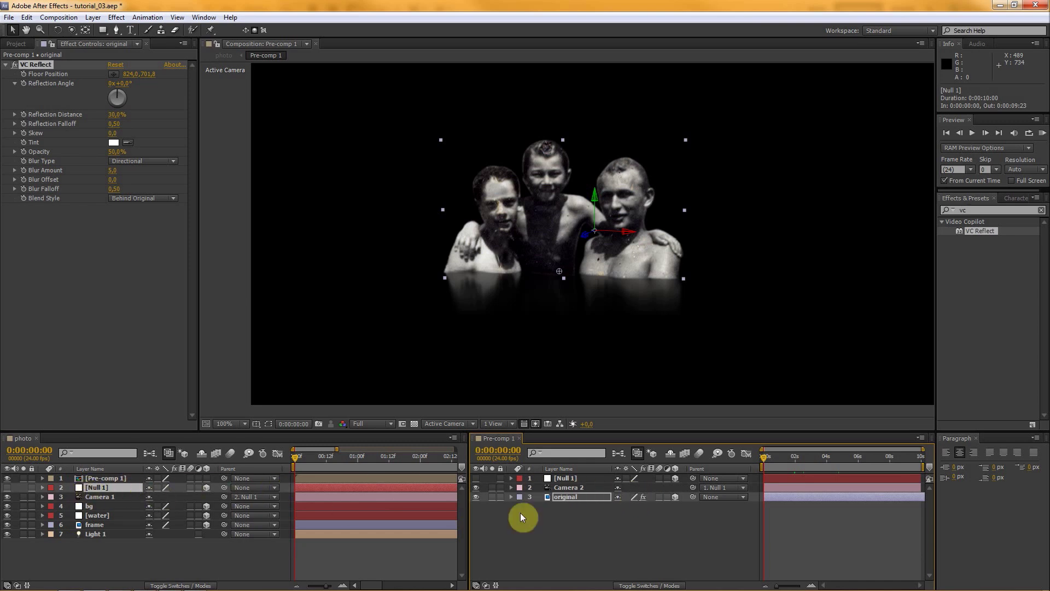
Remove all Position keyframes from Null 1 in Pre-comp 1
left_click(567, 478)
left_click_drag(469, 490, 441, 491)
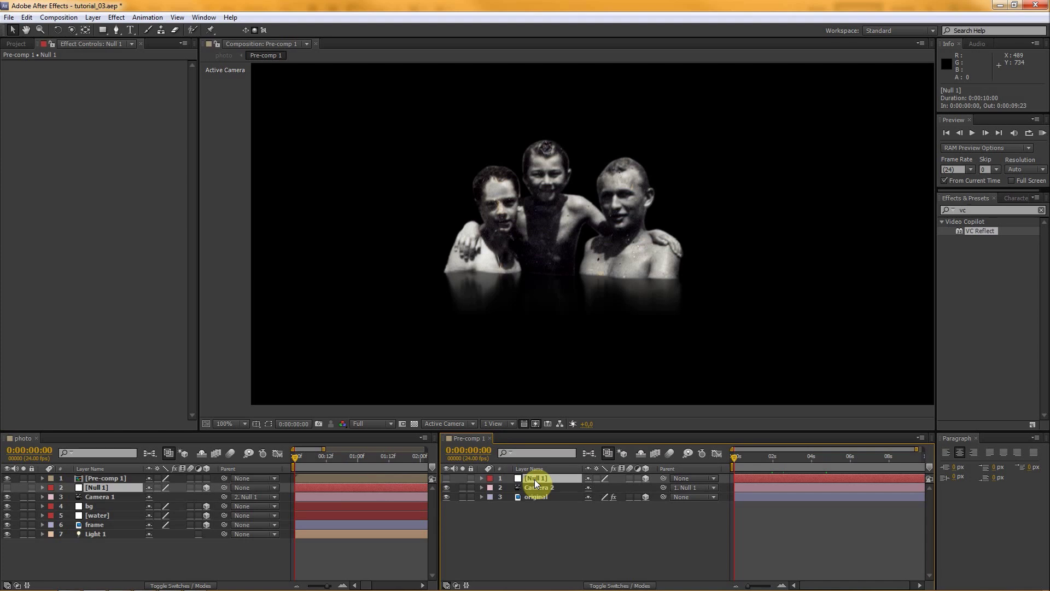
key("p")
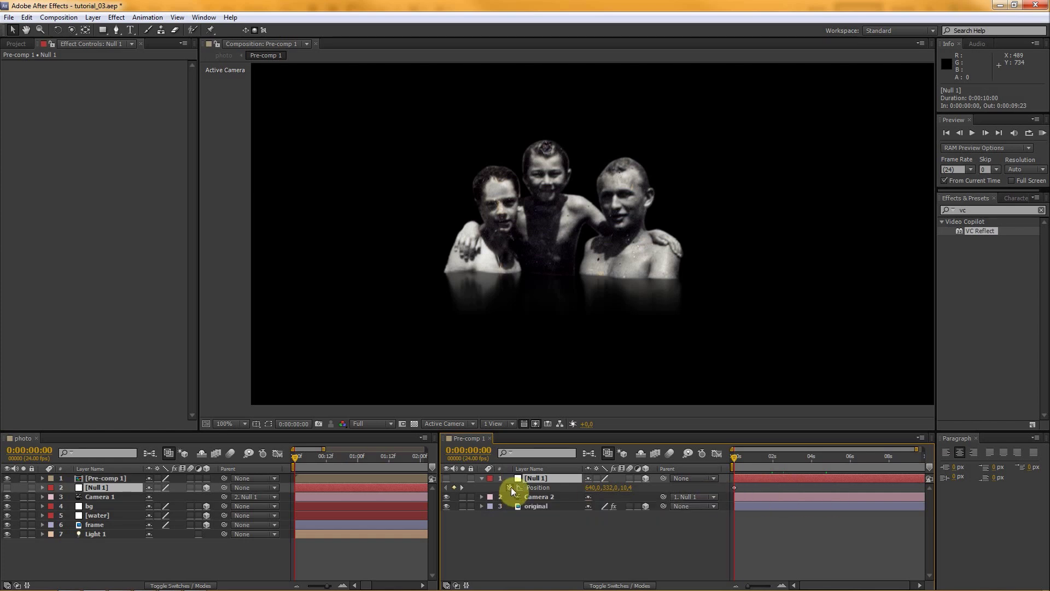
left_click(510, 487)
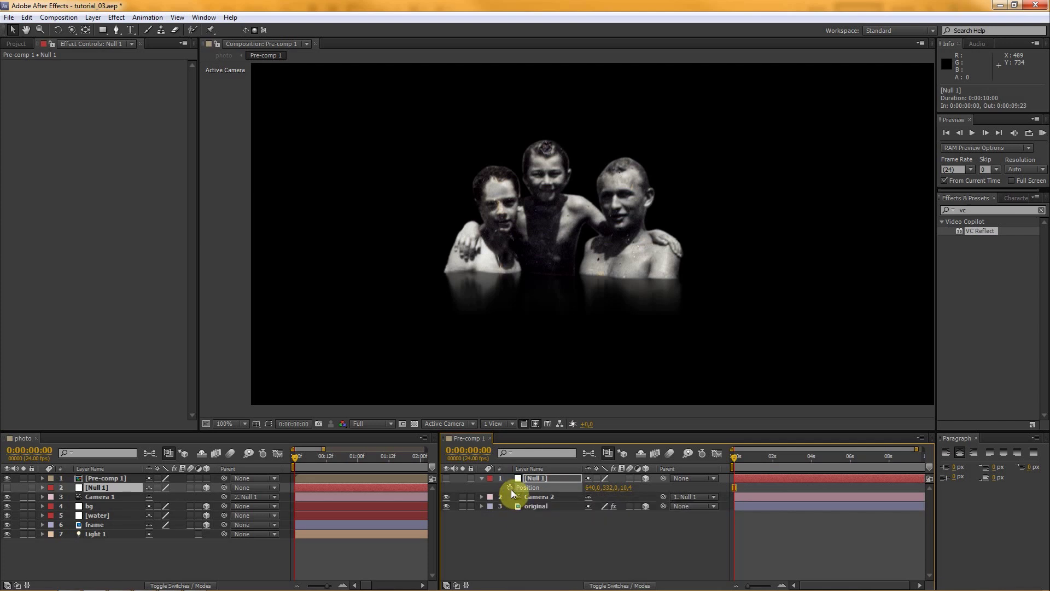
Link the Position of Pre-comp 1's Null 1 by expression to the Position of the photo composition's Null 1, and close the Pre-comp 1 timeline
left_click(510, 485, "alt")
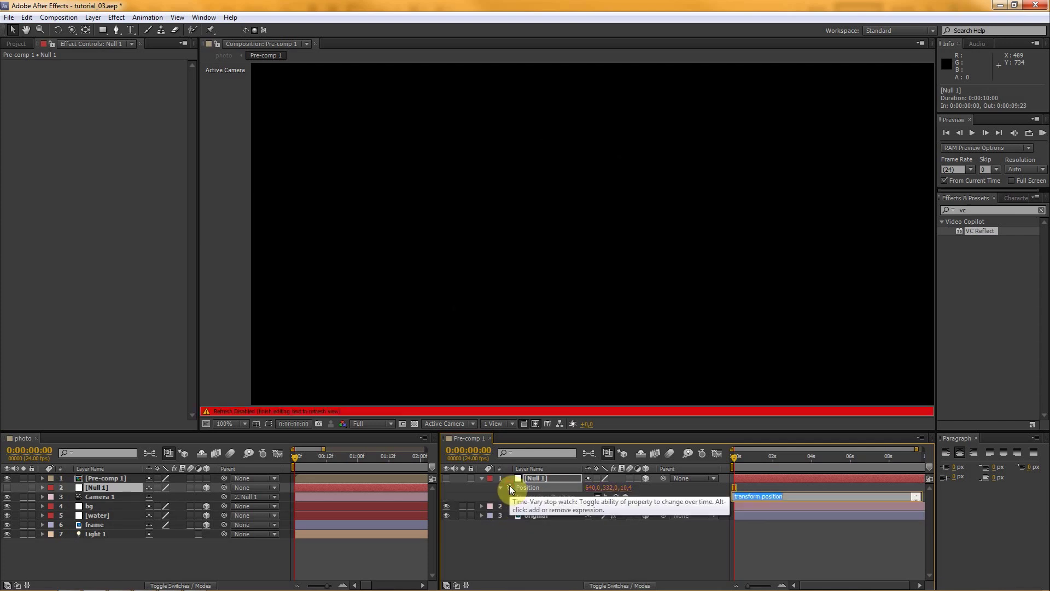
left_click_drag(616, 497, 116, 488)
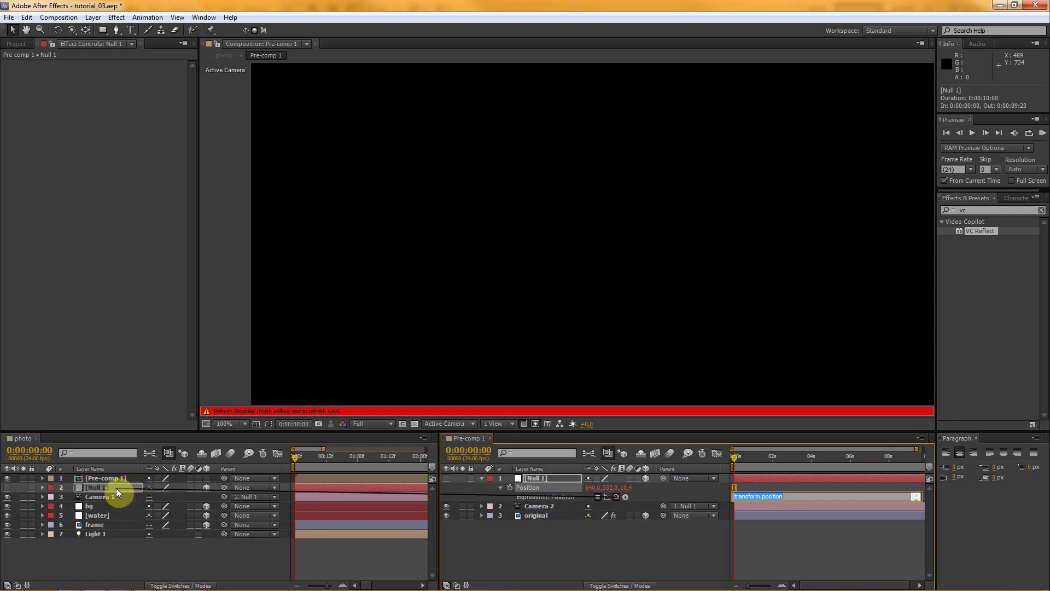
left_click(95, 485)
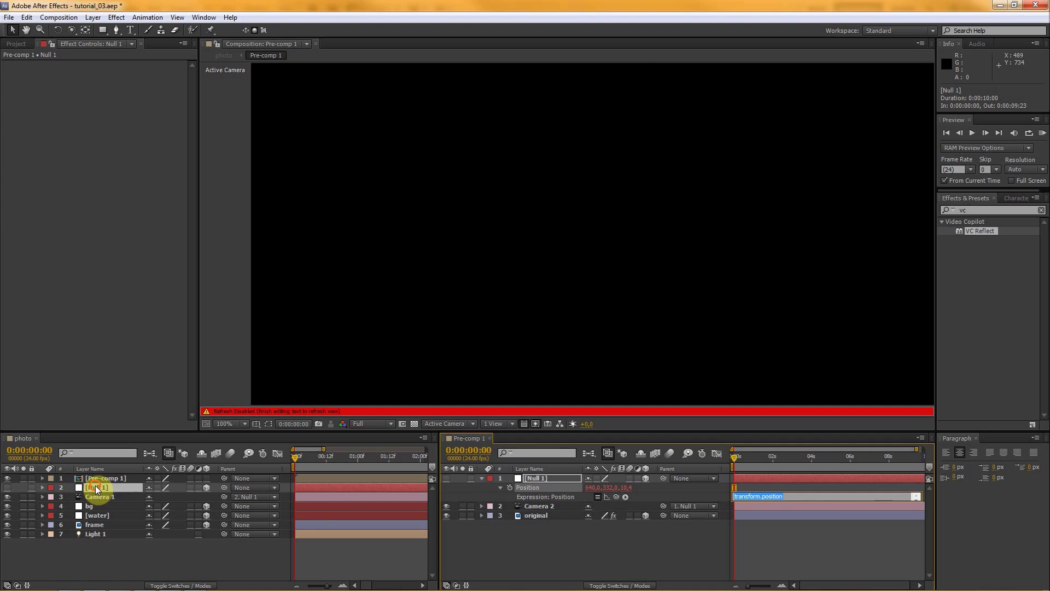
key("p")
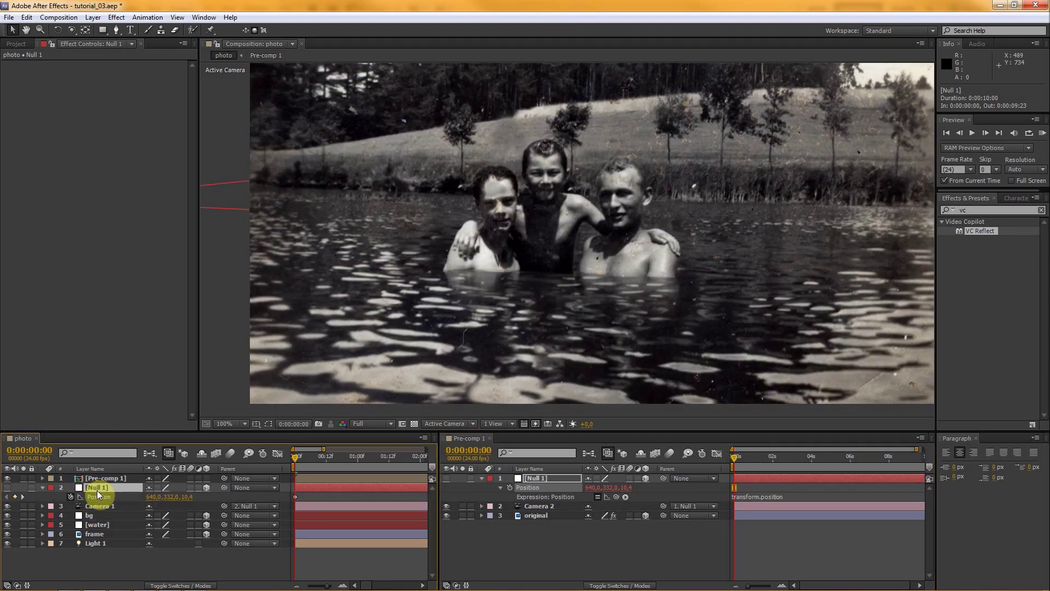
left_click(544, 479)
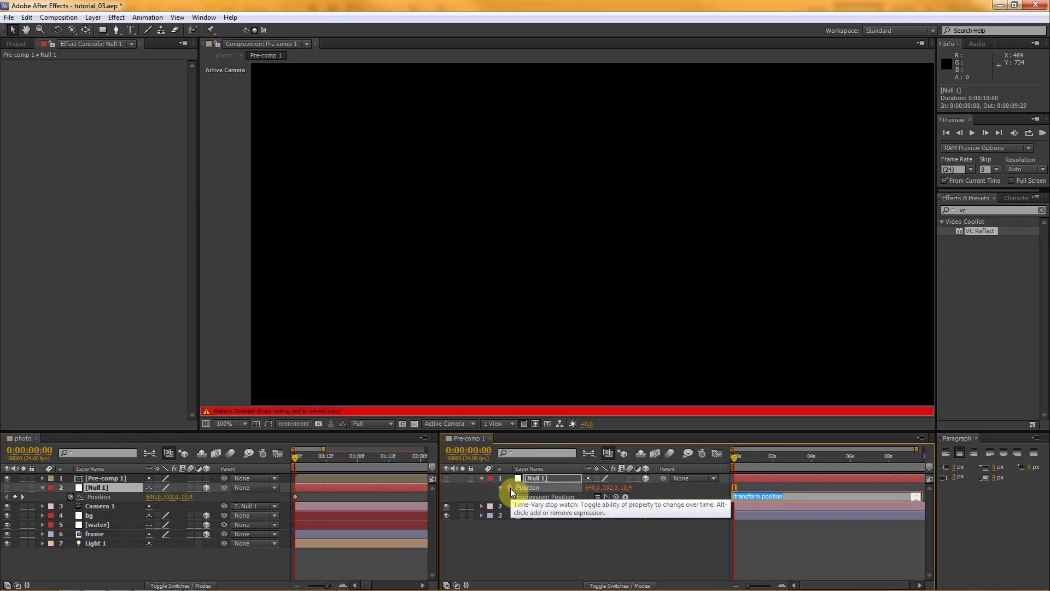
left_click_drag(616, 495, 98, 495)
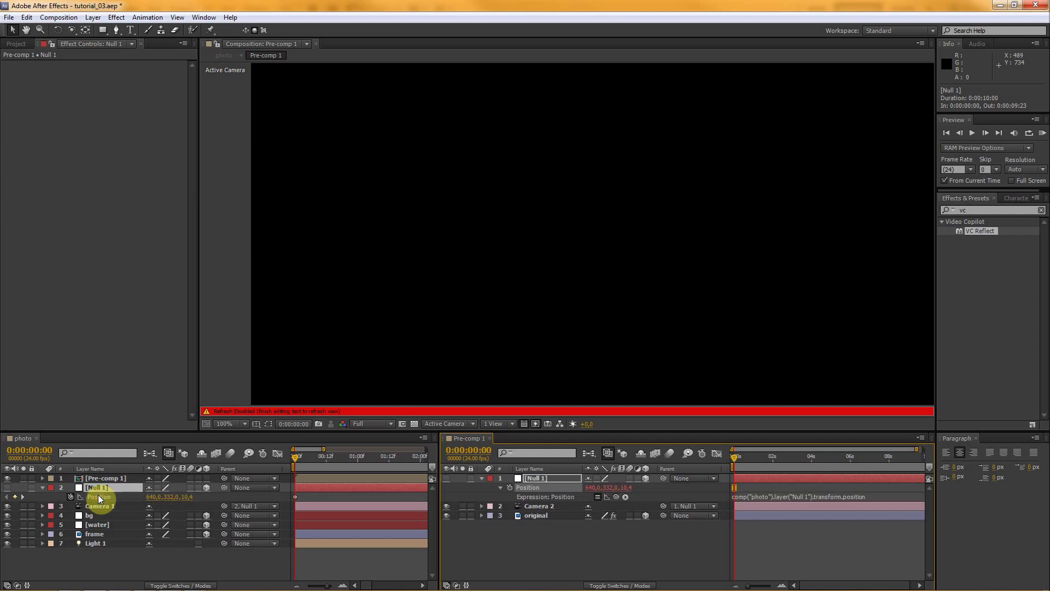
left_click(488, 438)
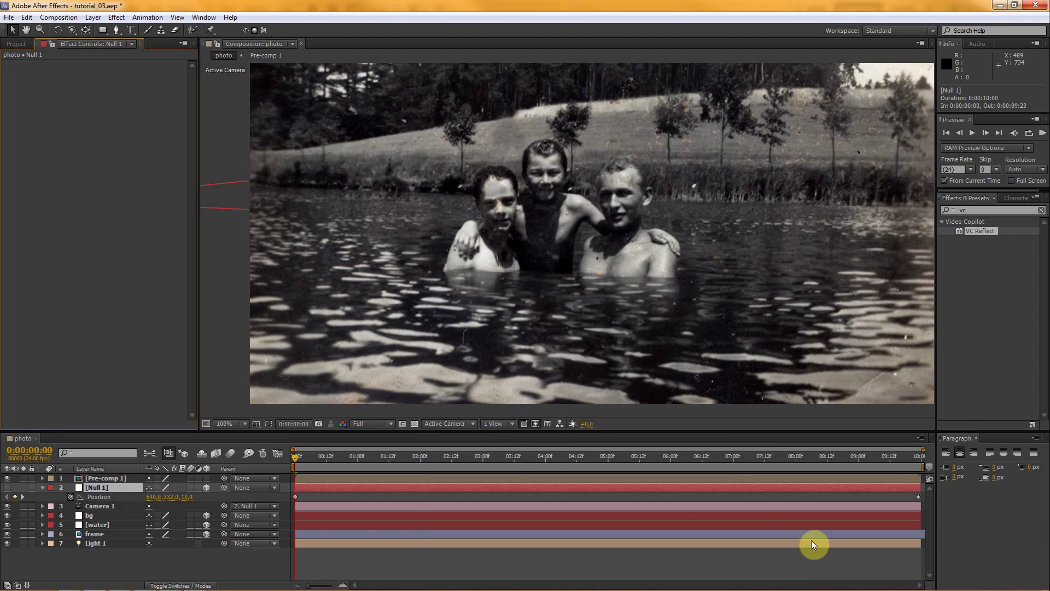
Test the linked null motion by moving Null 1's end Position keyframe to 0:00:02:23 and scrubbing through the photo composition
left_click_drag(918, 496, 570, 497)
left_click_drag(480, 498, 480, 498)
mouse_move(298, 457)
left_mouse_down()
mouse_move(424, 461)
mouse_move(290, 465)
left_mouse_up()
left_click(90, 484)
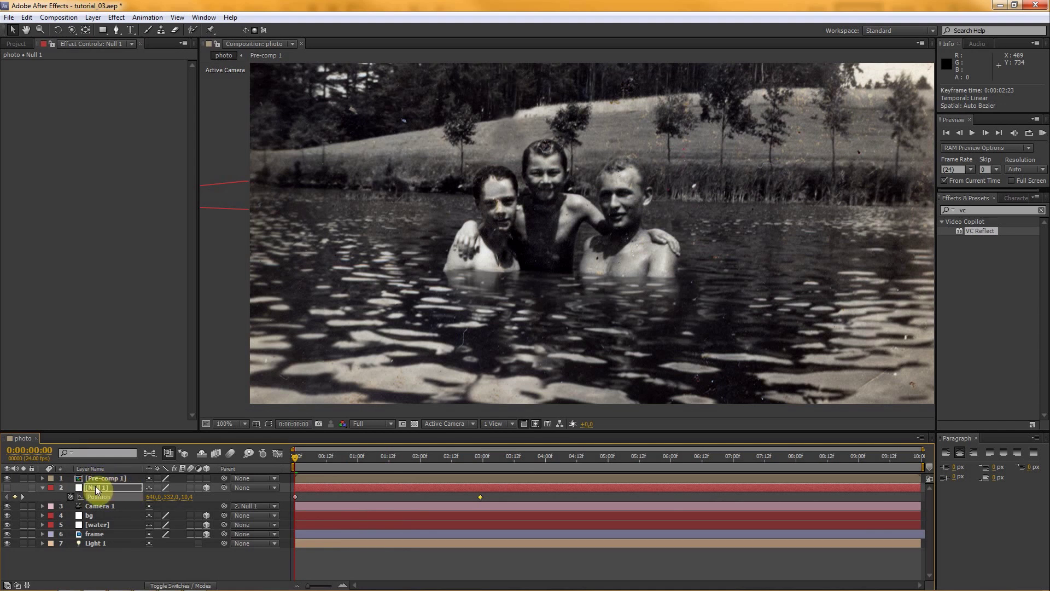
Move Null 1's end Position keyframe to 0:00:09:22 and preview the camera move
left_click_drag(481, 497, 375, 495)
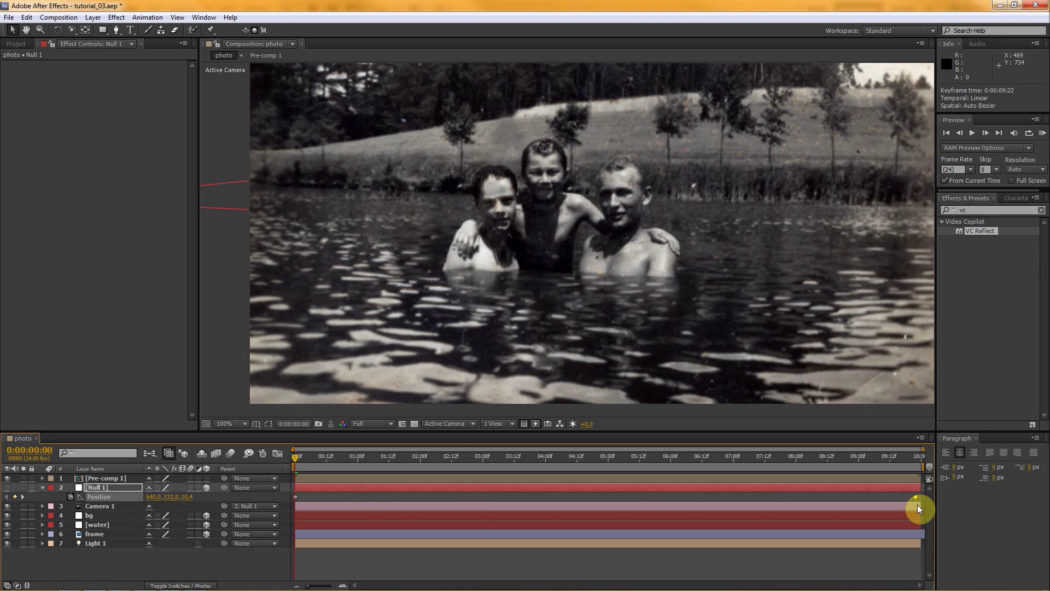
key("space")
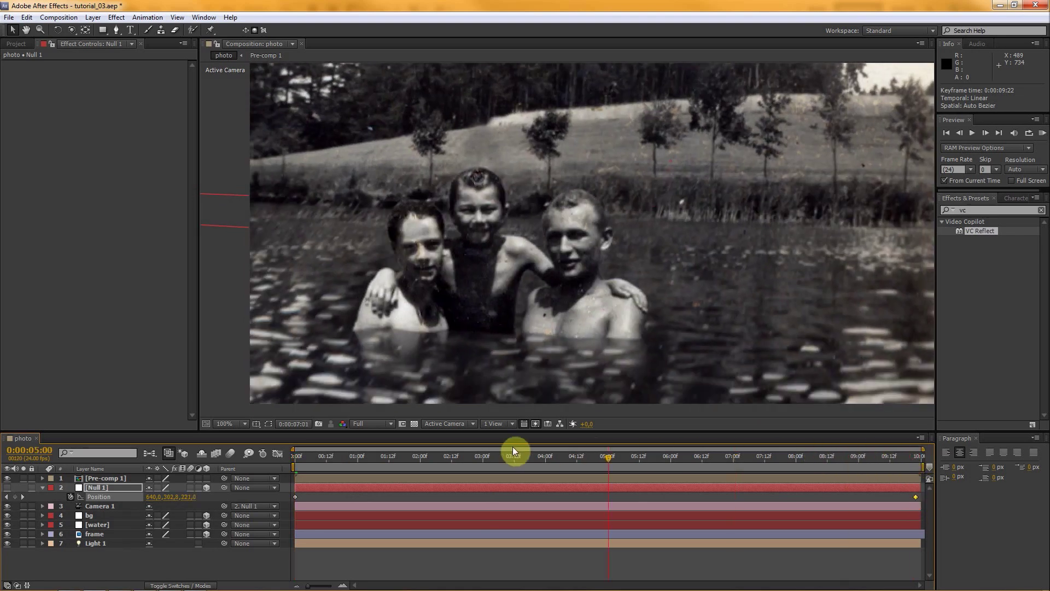
left_click(209, 573)
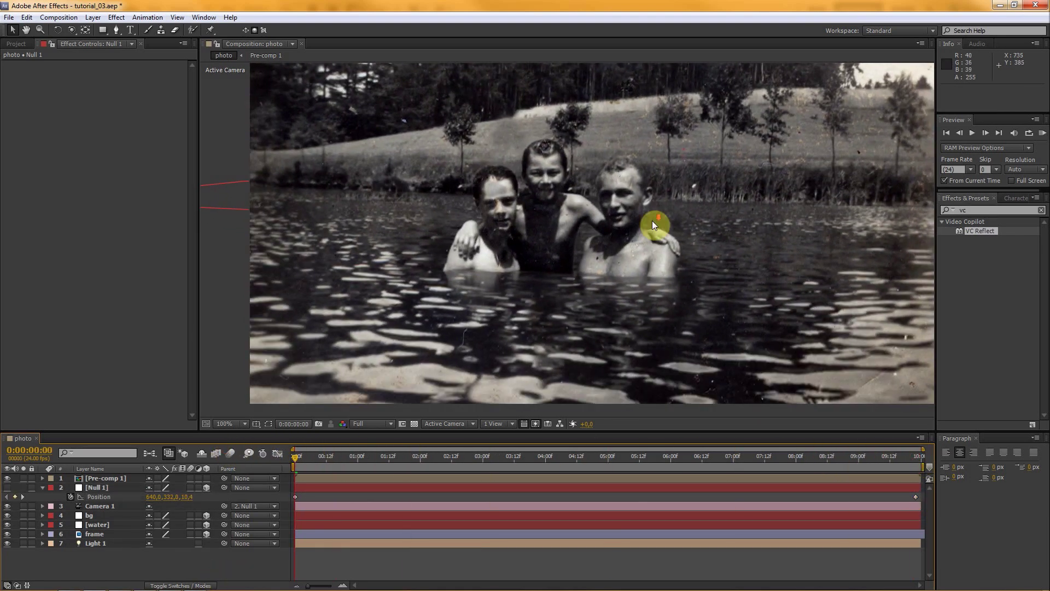
scroll(653, 221, "down", 2)
scroll(615, 232, "up", 2)
scroll(606, 236, "down", 2)
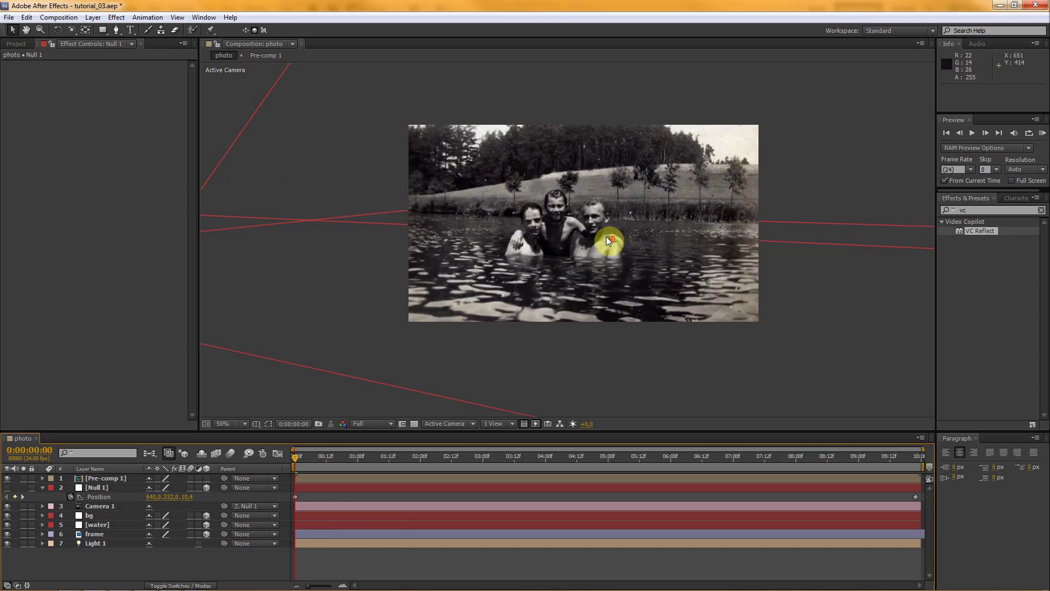
scroll(606, 236, "up", 2)
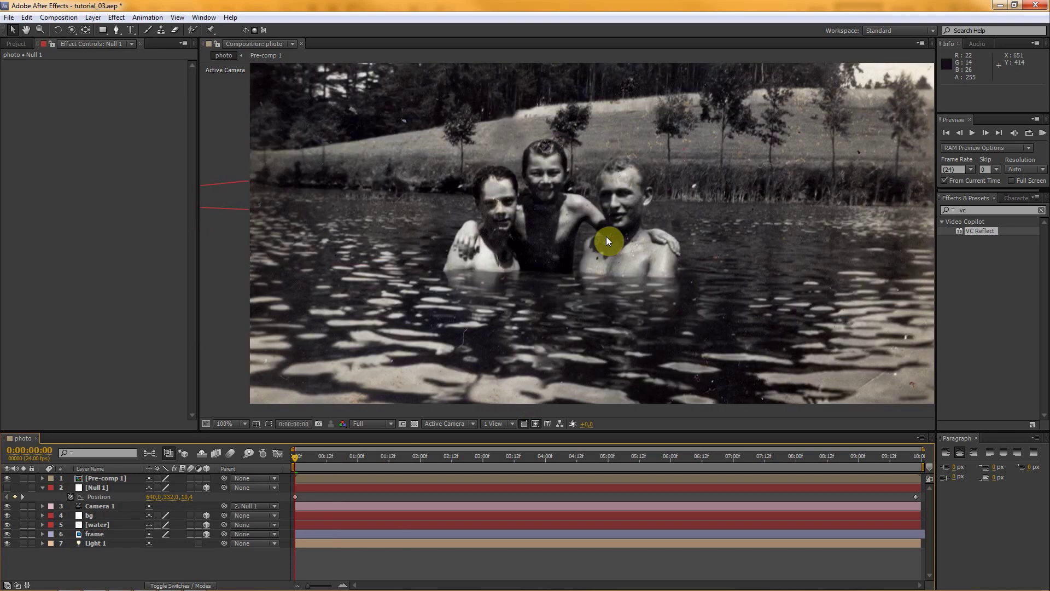
scroll(606, 237, "down", 2)
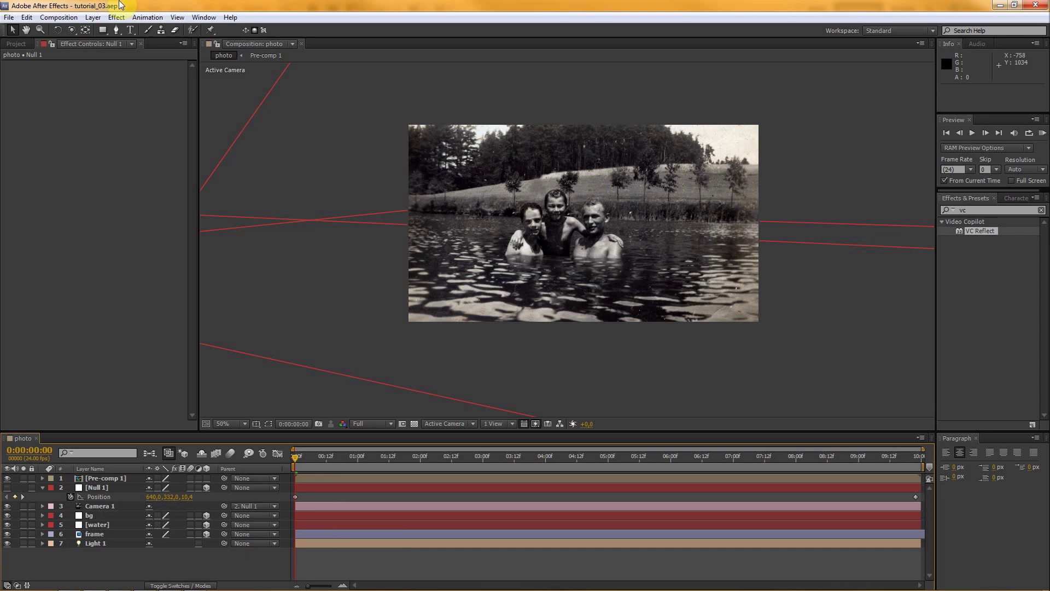
Add the text "filmofon" over the hillside in the photo composition and make its layer 3D
left_click(42, 487)
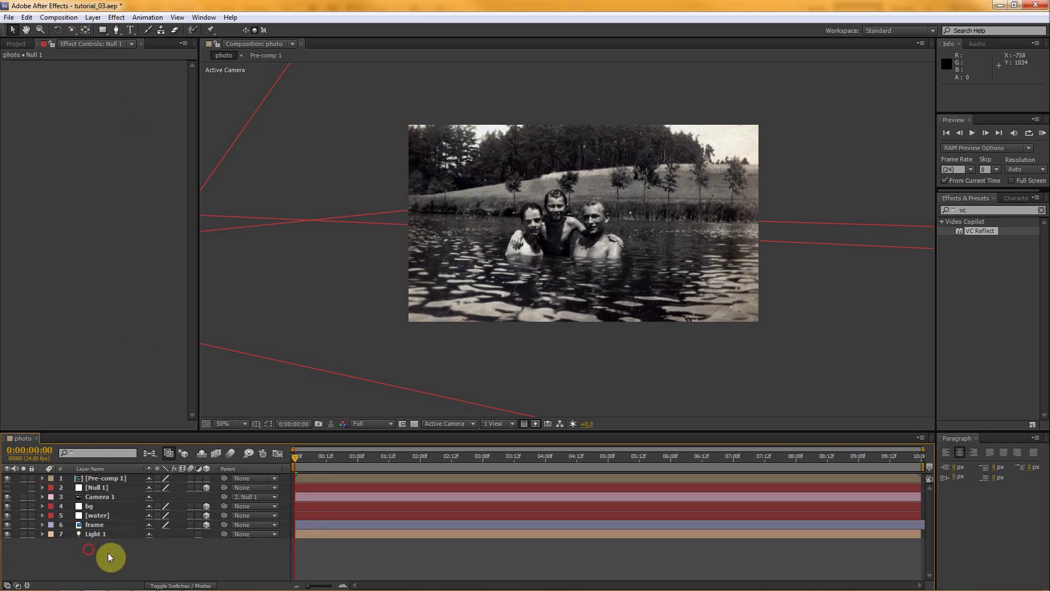
scroll(587, 153, "up", 2)
scroll(580, 139, "down", 2)
left_click(129, 30)
left_click(538, 153)
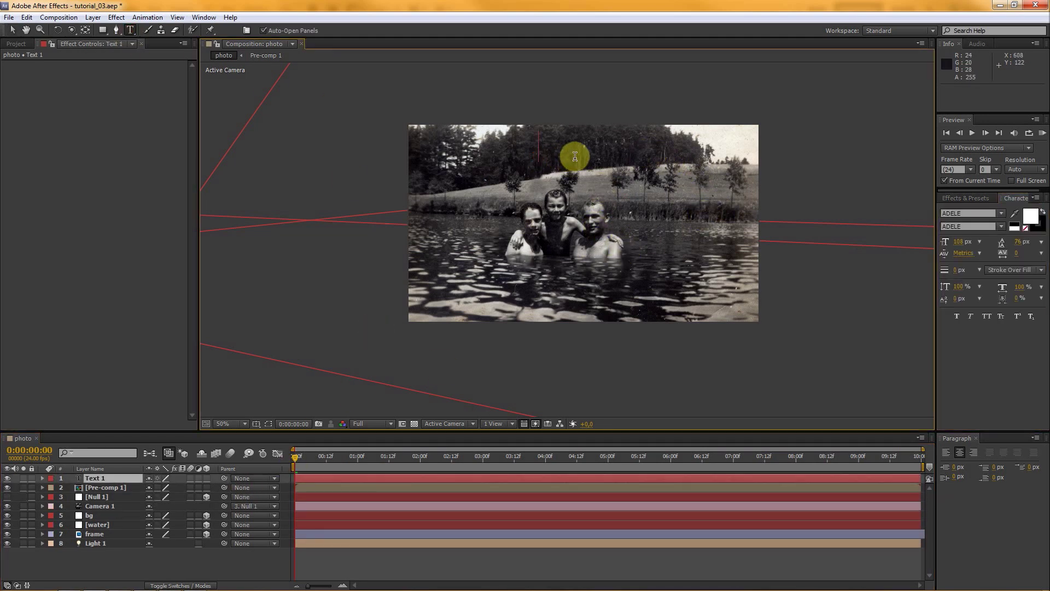
type("fil mofon")
left_click(97, 478)
left_click(206, 478)
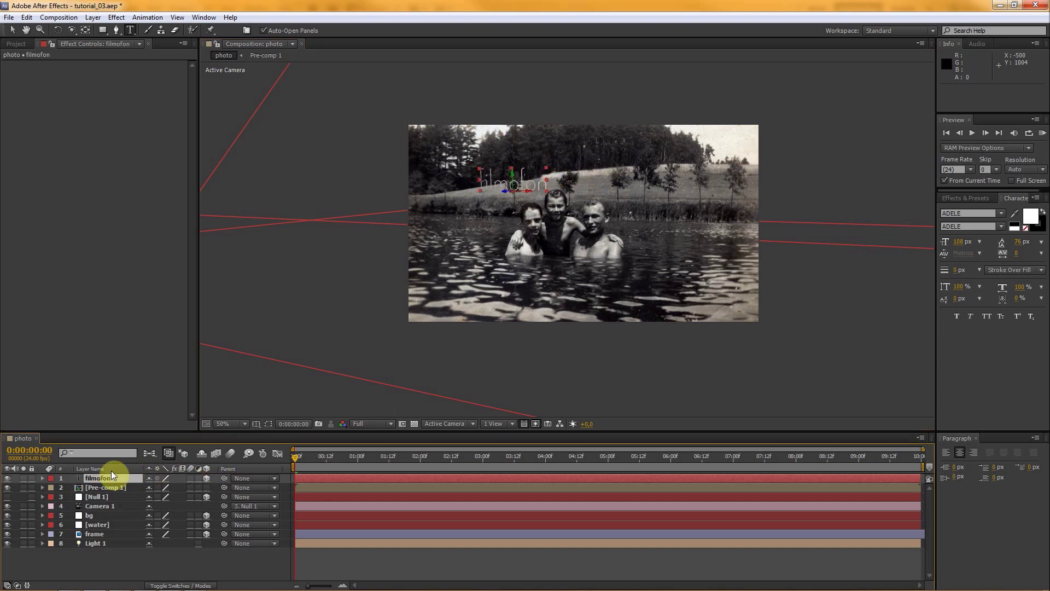
Turn off Accepts Shadows and Accepts Lights in the filmofon text layer's Material Options
key("a")
key("a")
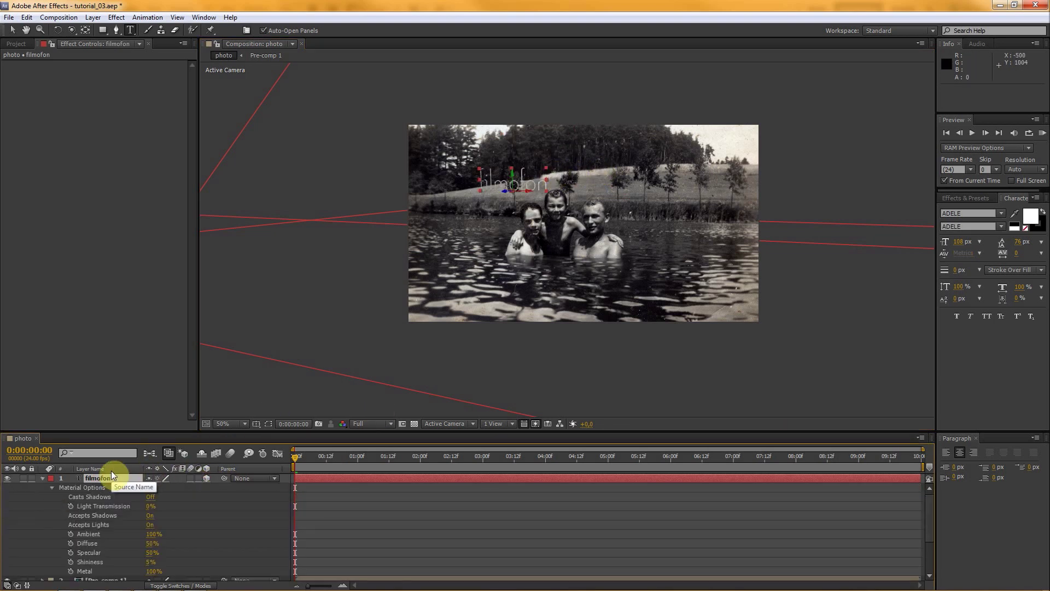
left_click(152, 516)
left_click(150, 525)
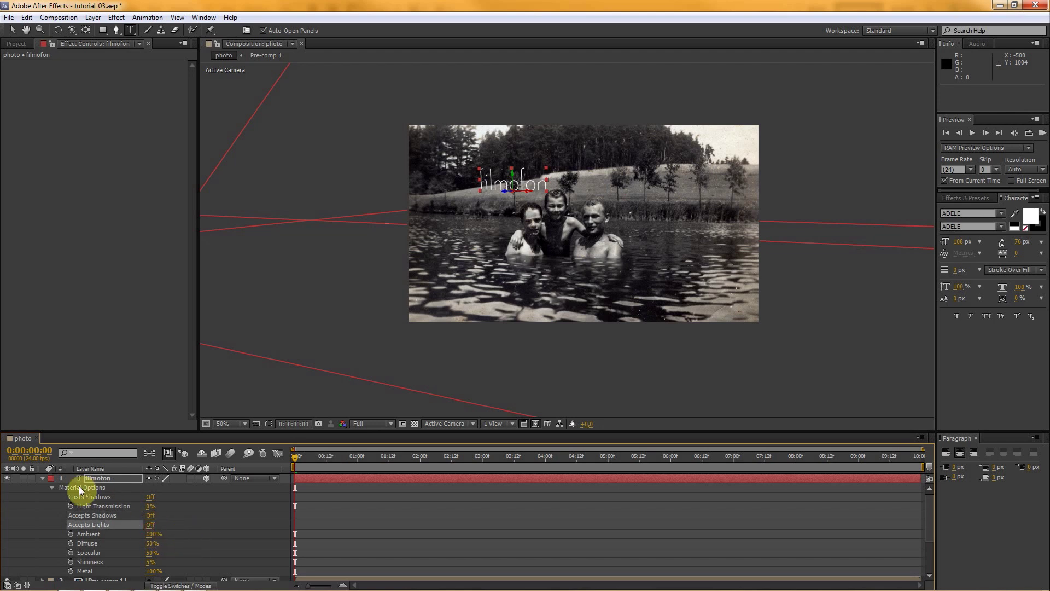
left_click(44, 478)
Move the filmofon text in the 3D scene and enlarge it to about 165% scale, checking it at 0:00:01:00
key("v")
left_click_drag(502, 194, 419, 205)
left_click_drag(459, 169, 583, 214)
left_click_drag(396, 457, 358, 458)
left_click_drag(496, 128, 530, 170)
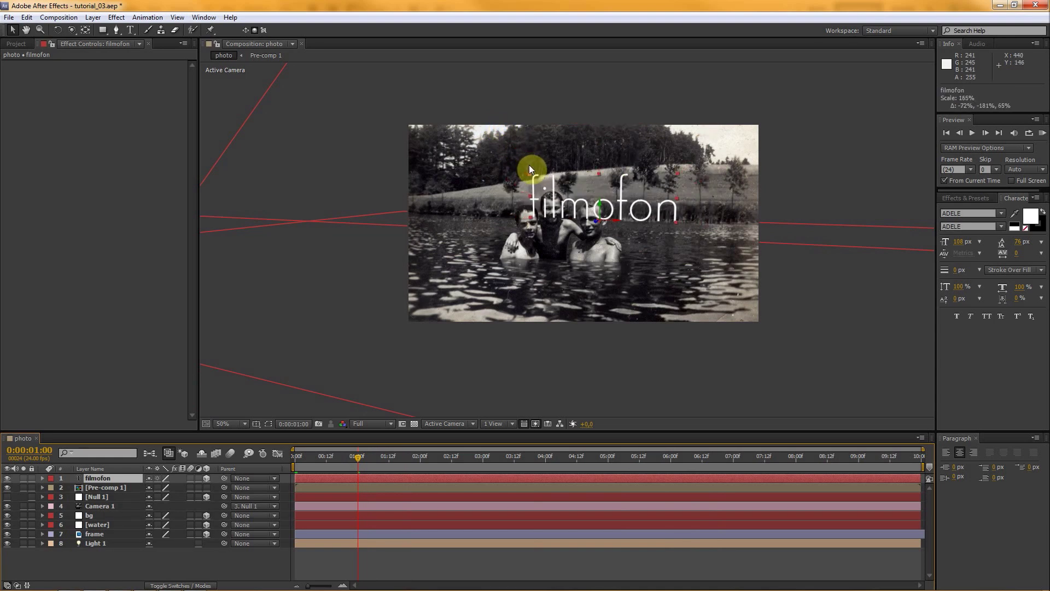
Position the filmofon text above the people against the trees and hillside, and preview the animation from the first frame
left_click_drag(624, 218, 630, 176)
left_click_drag(352, 471, 262, 463)
left_click_drag(671, 190, 660, 191)
key("KP_0")
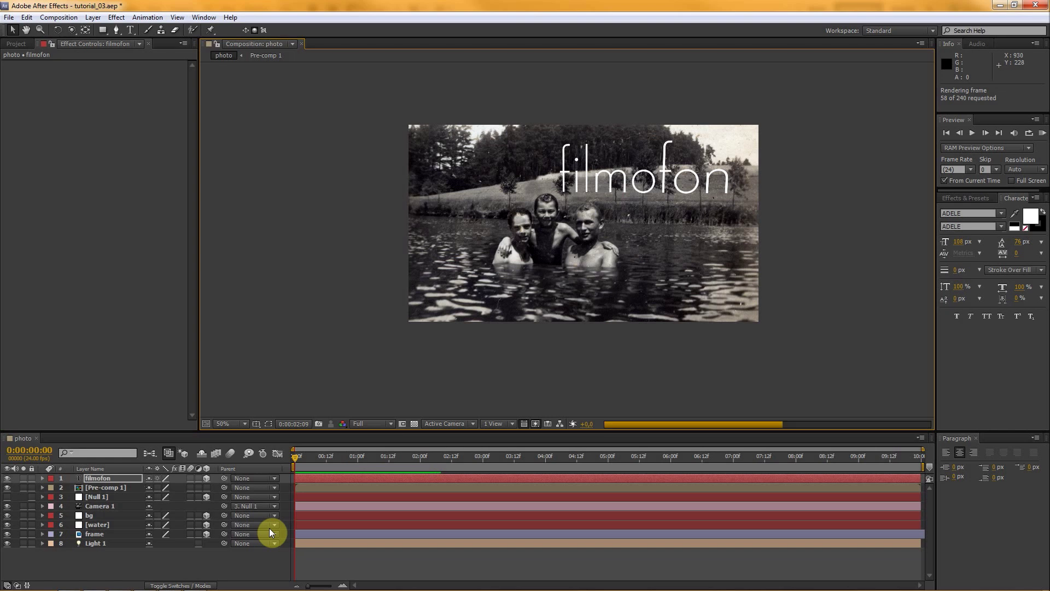
left_click(573, 190)
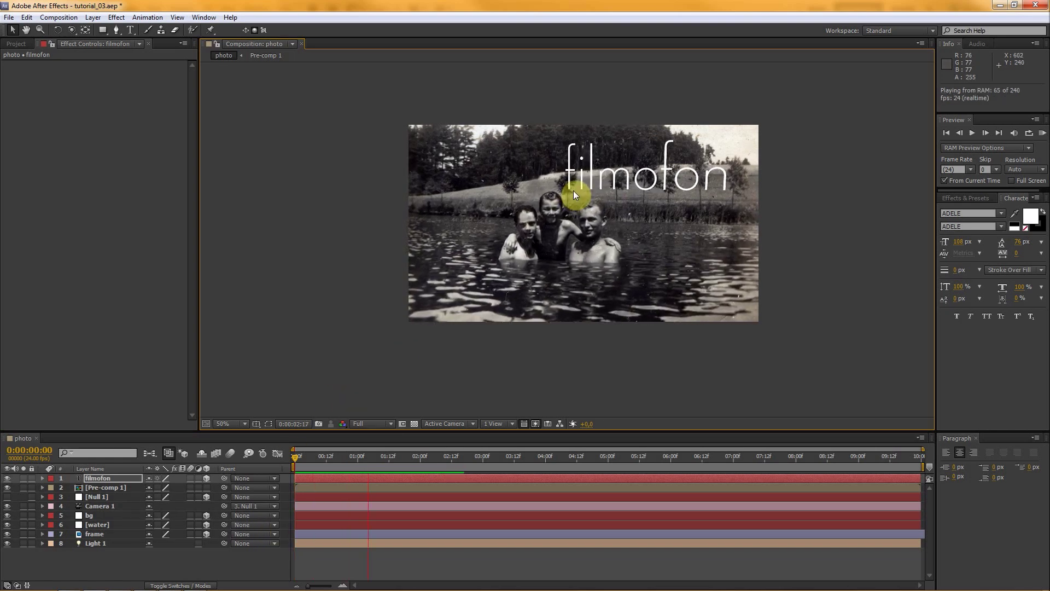